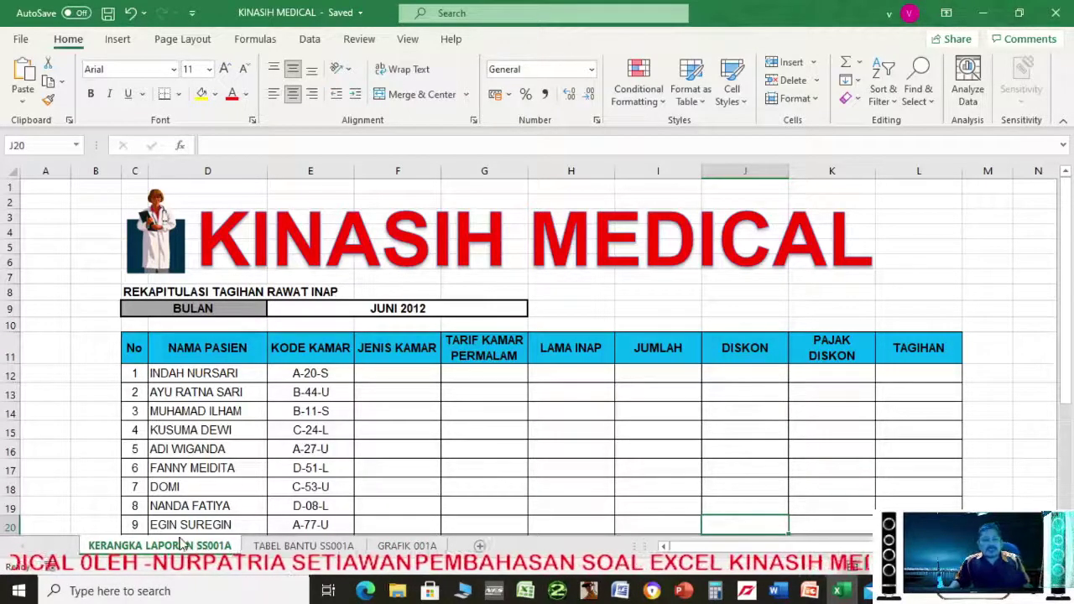
Examine the report, helper-table and chart sheets in Excel and read the exercise instructions in the PowerPoint slide show
click(305, 548)
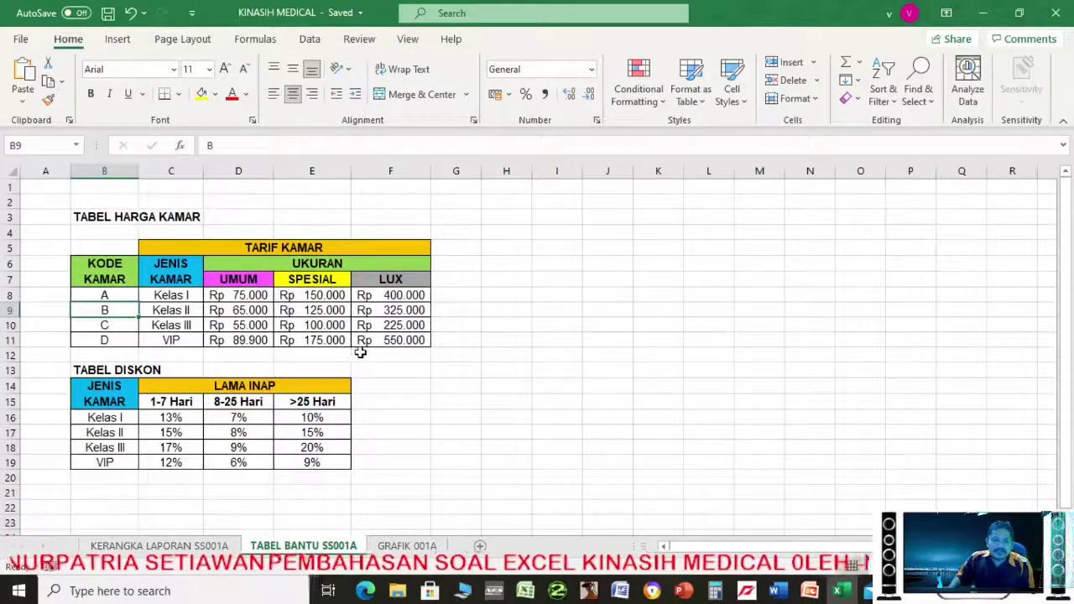
click(407, 547)
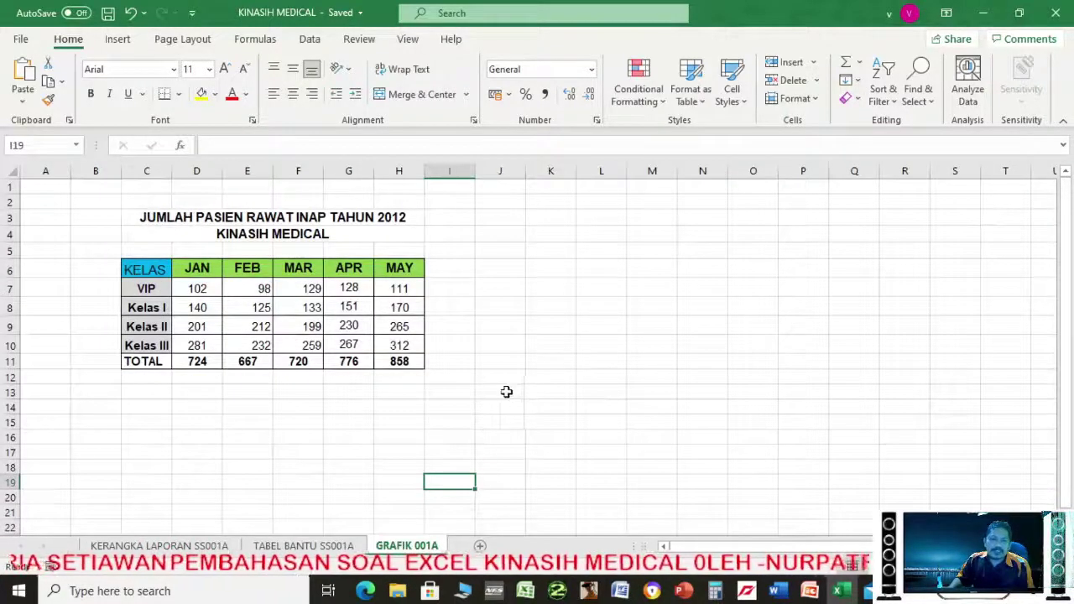
click(201, 546)
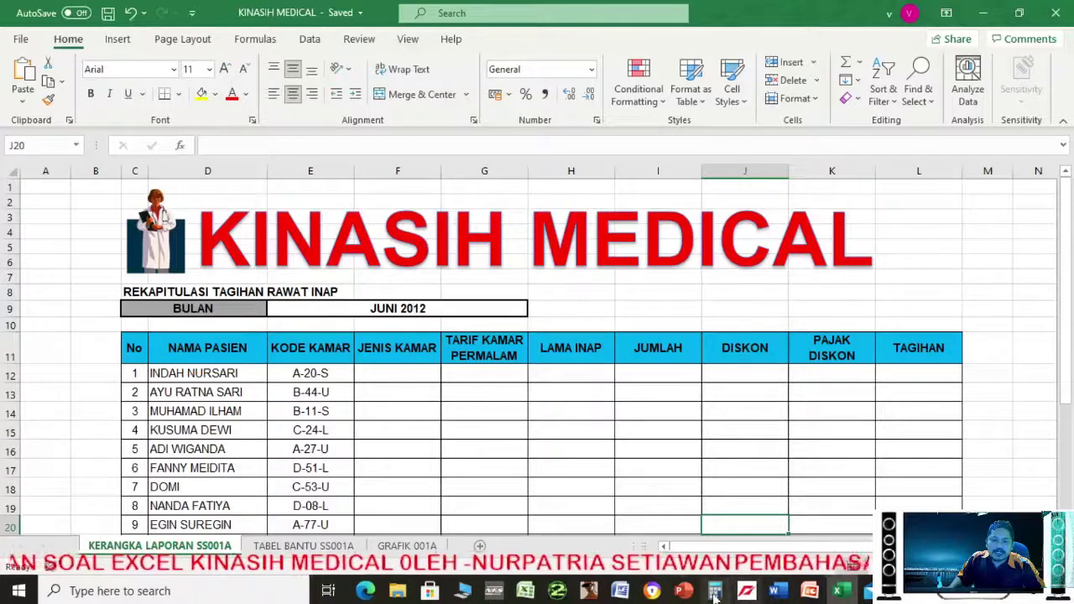
click(684, 592)
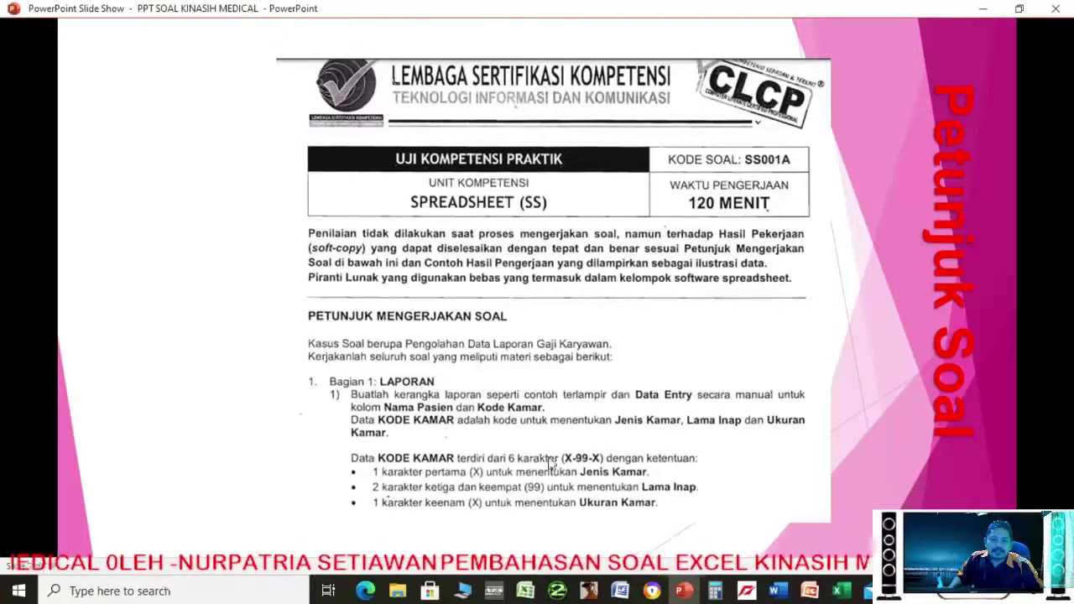
click(580, 445)
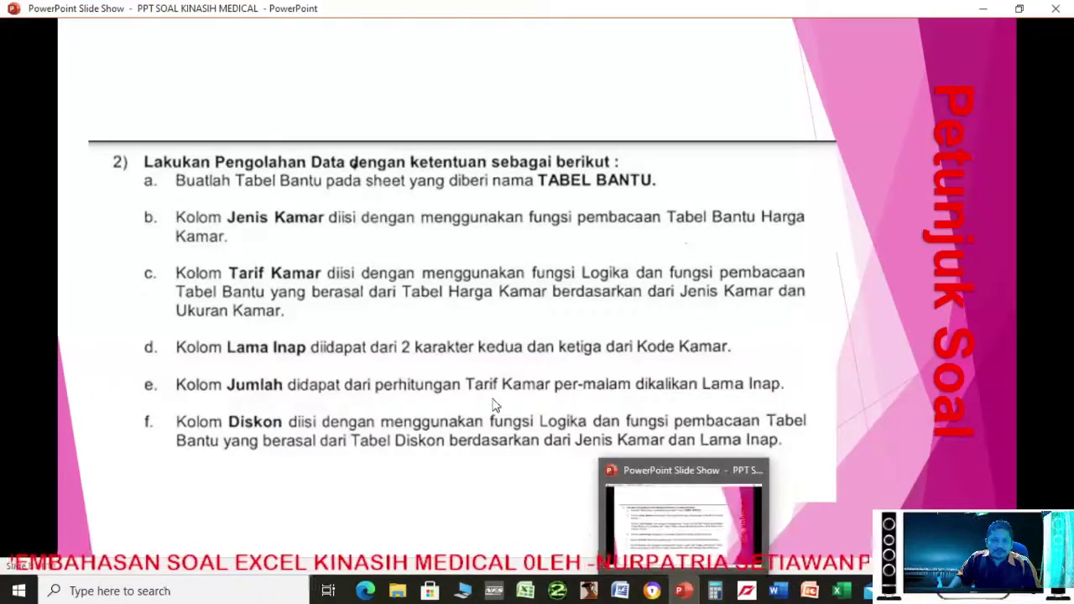
click(840, 591)
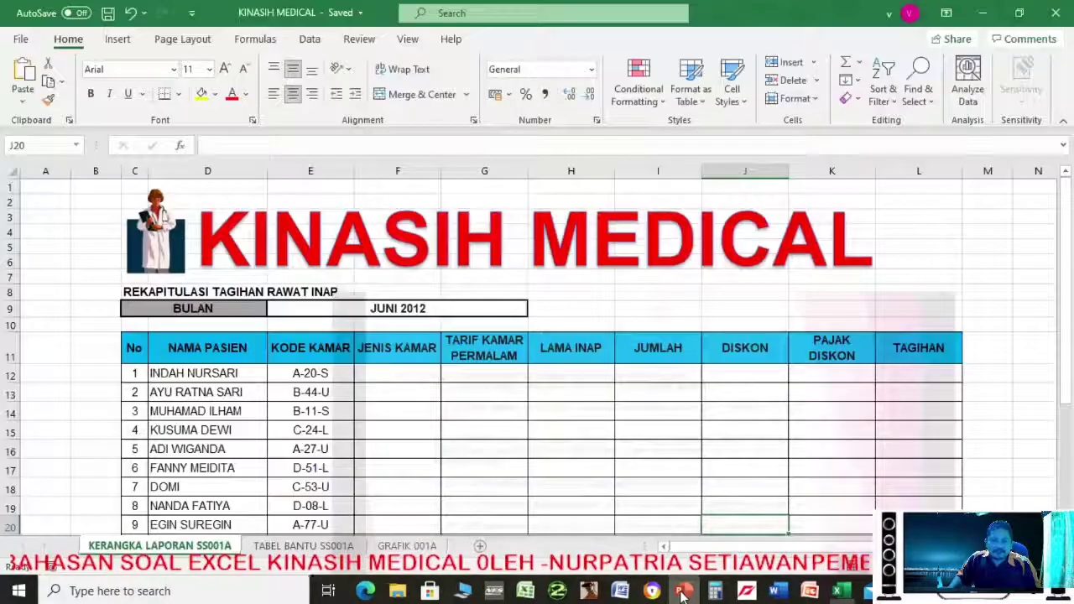
click(382, 372)
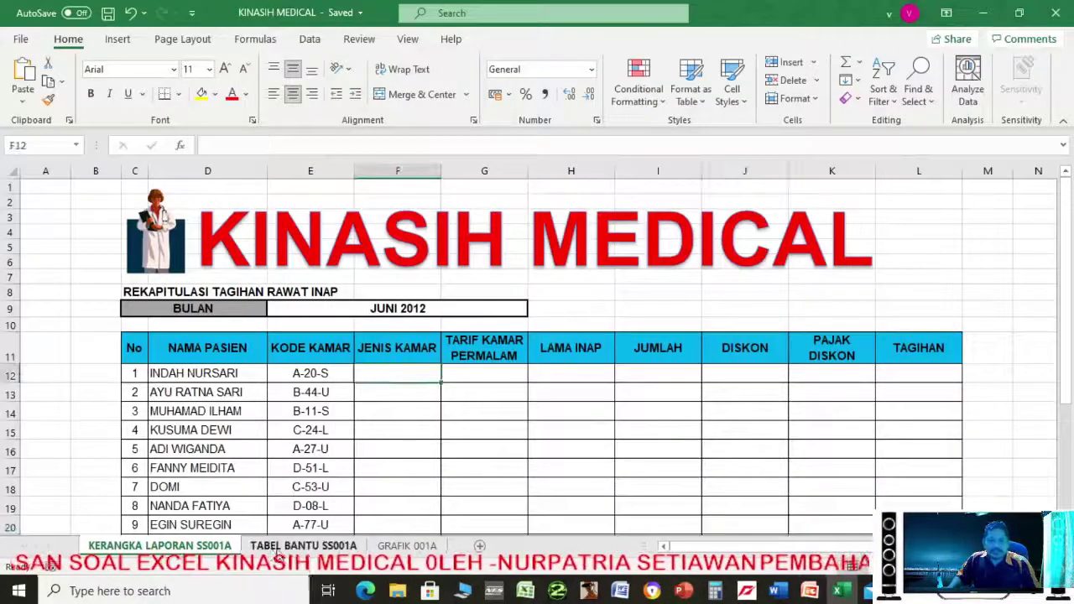
click(303, 545)
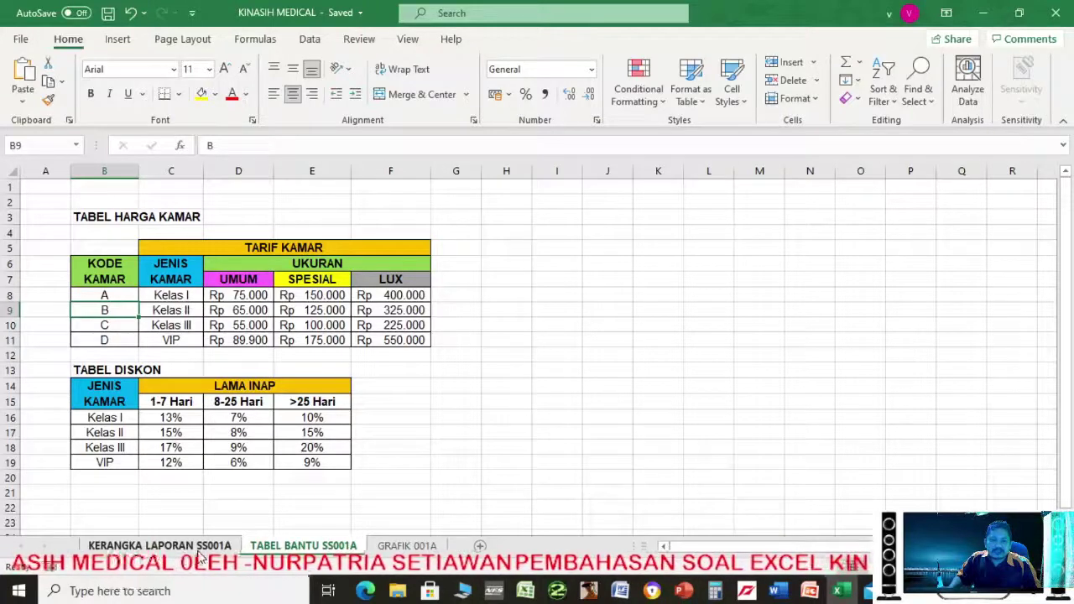
Copy the sheet KERANGKA LAPORAN SS001A to the end of the workbook and rename the copy LAPORAN SS001A
click(160, 546)
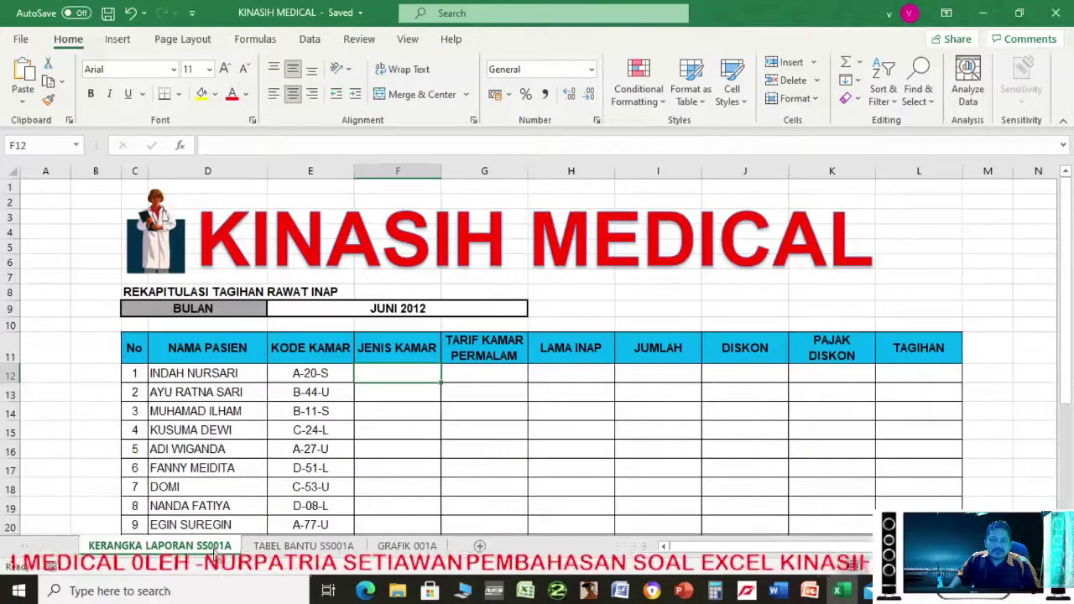
right_click(216, 550)
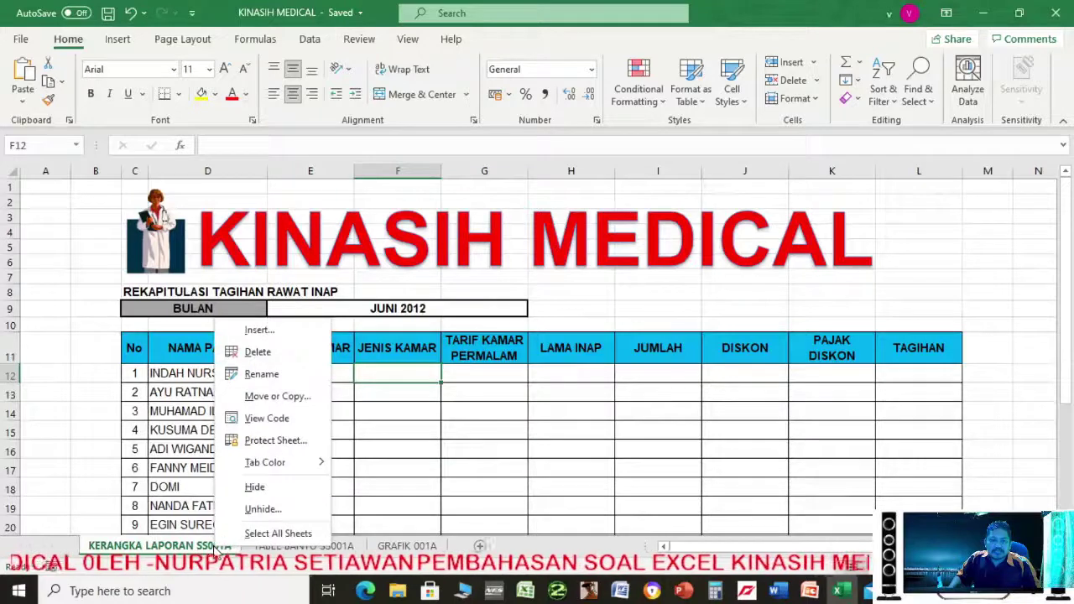
click(277, 397)
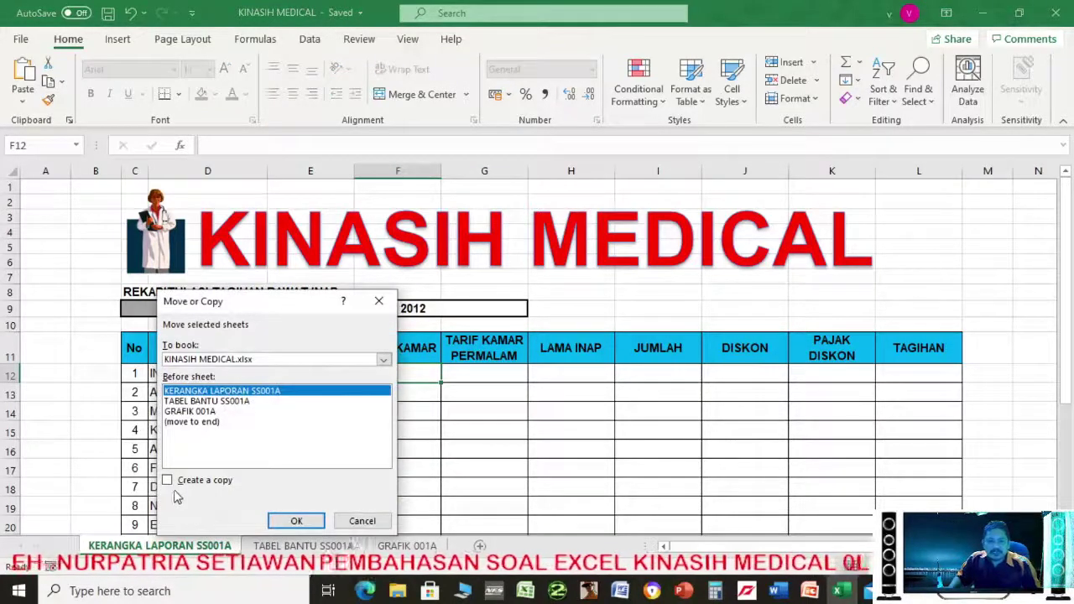
click(205, 423)
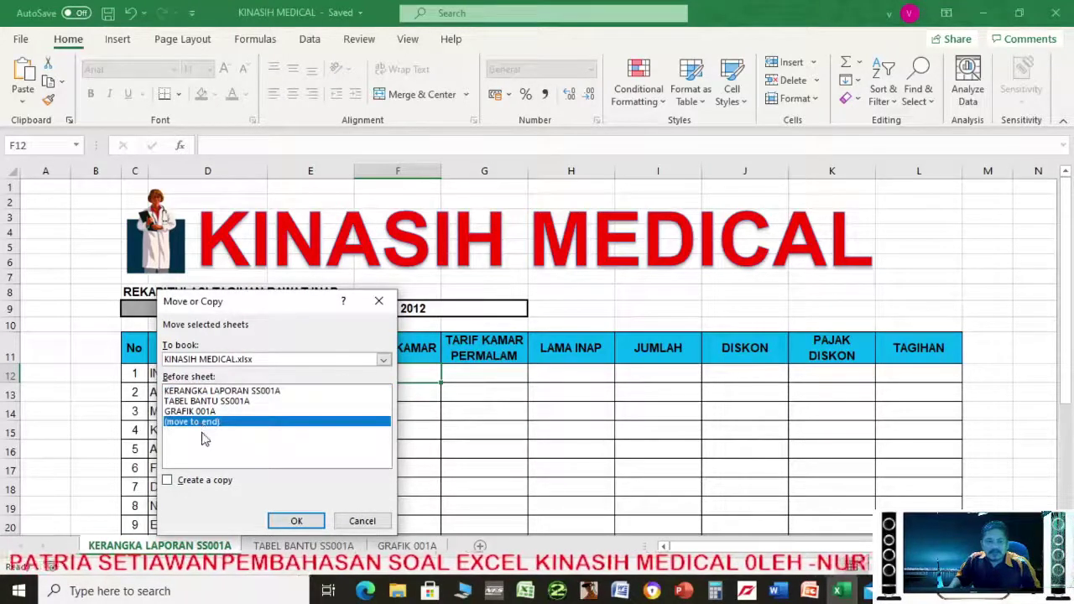
click(170, 483)
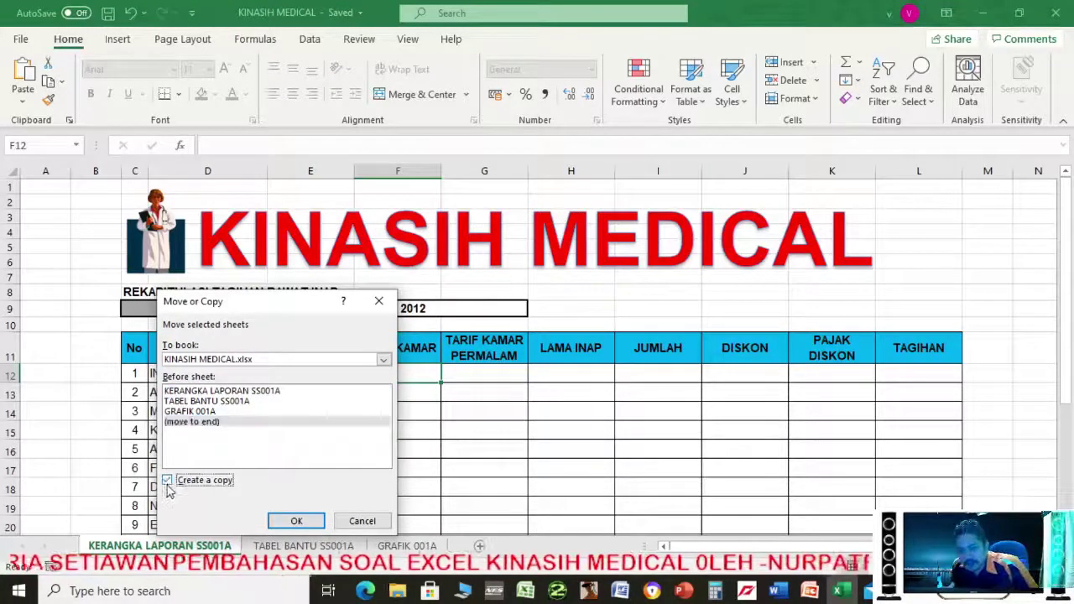
click(289, 521)
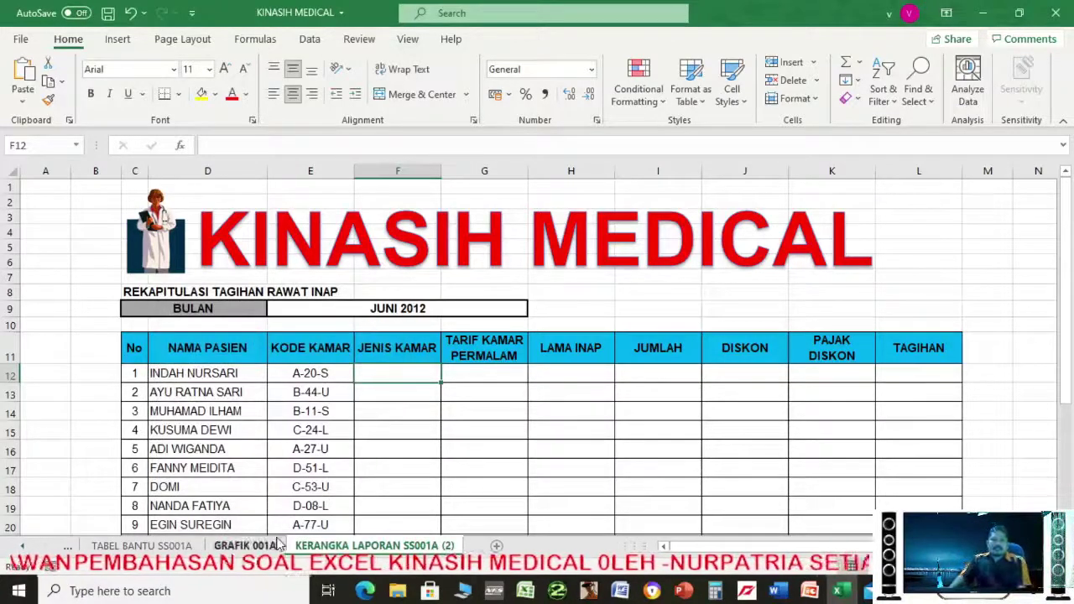
double_click(356, 546)
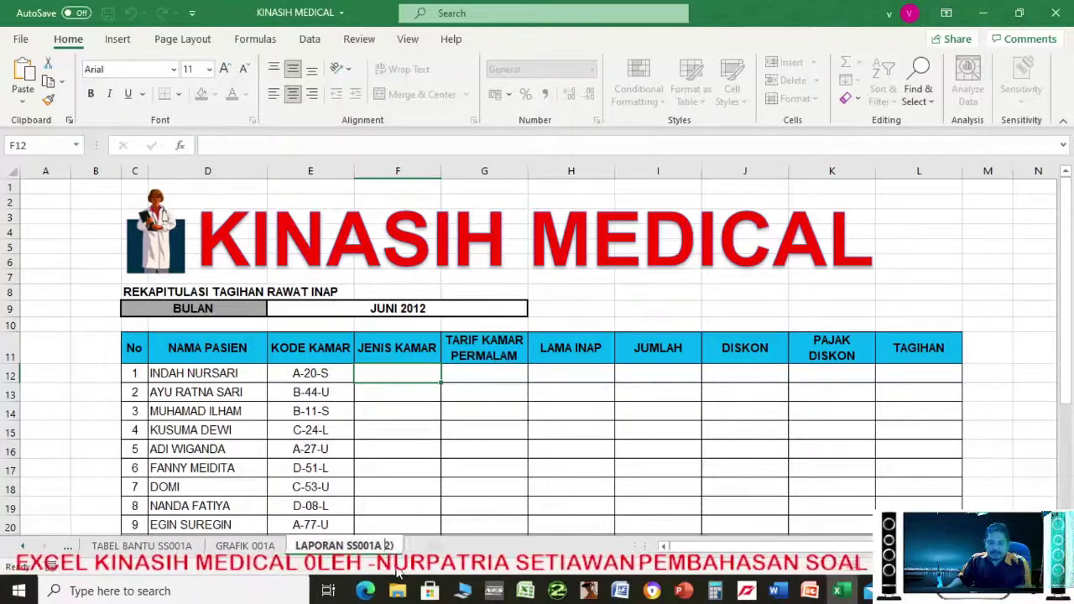
click(492, 454)
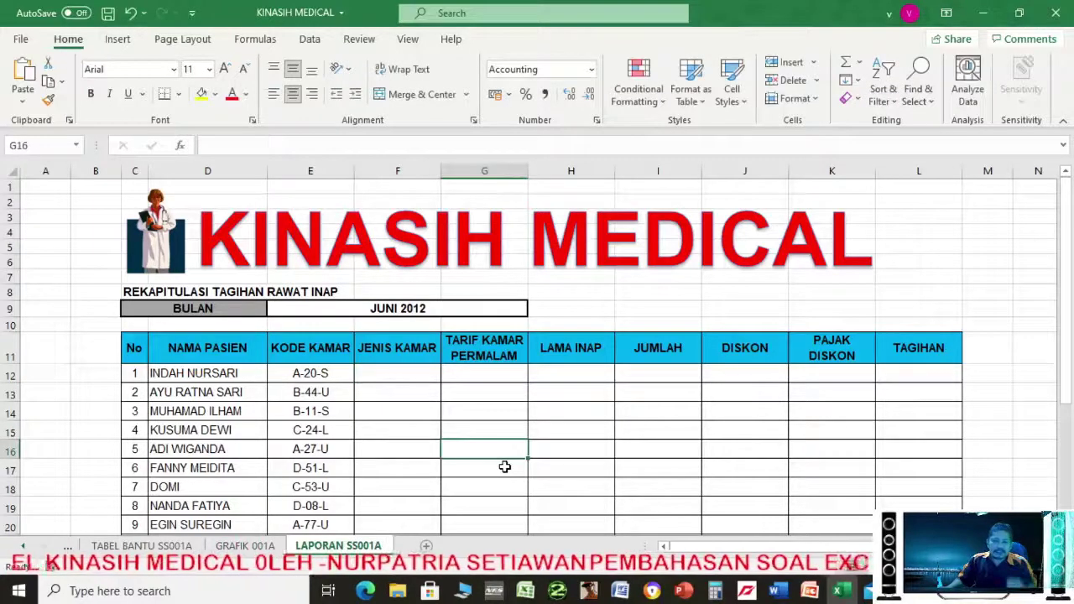
Enter =LEFT(E12;1) in F12, the first JENIS KAMAR cell, to extract the first character of the room code
click(381, 373)
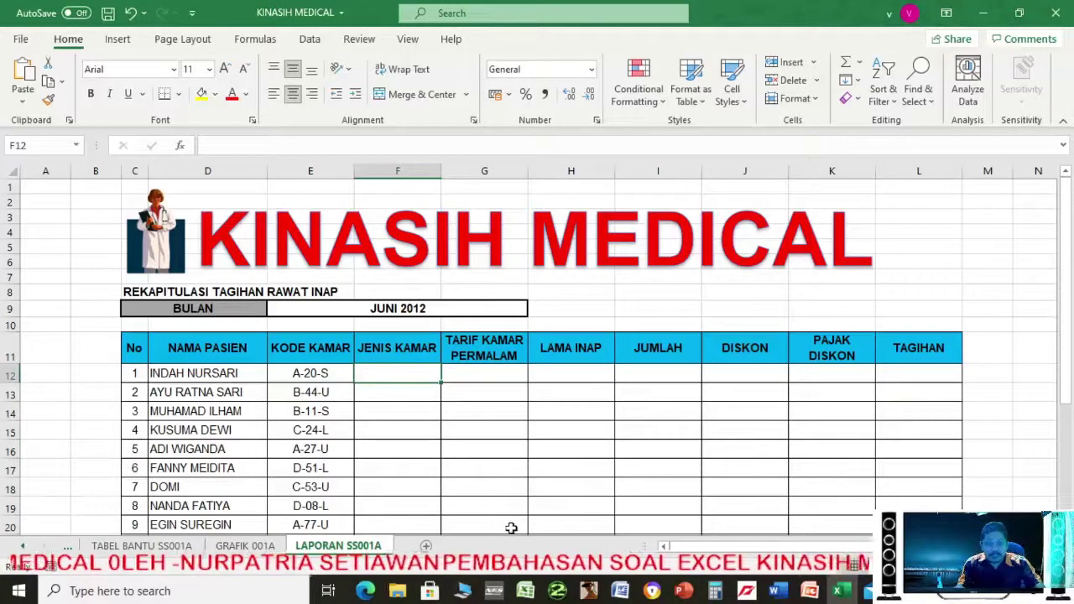
text(=)
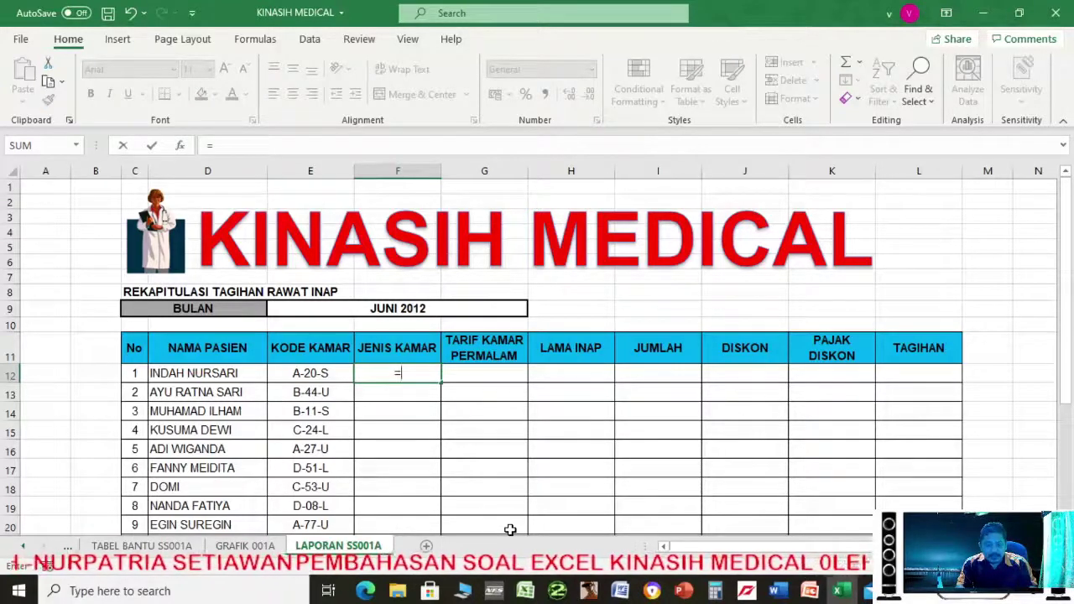
text(ledt)
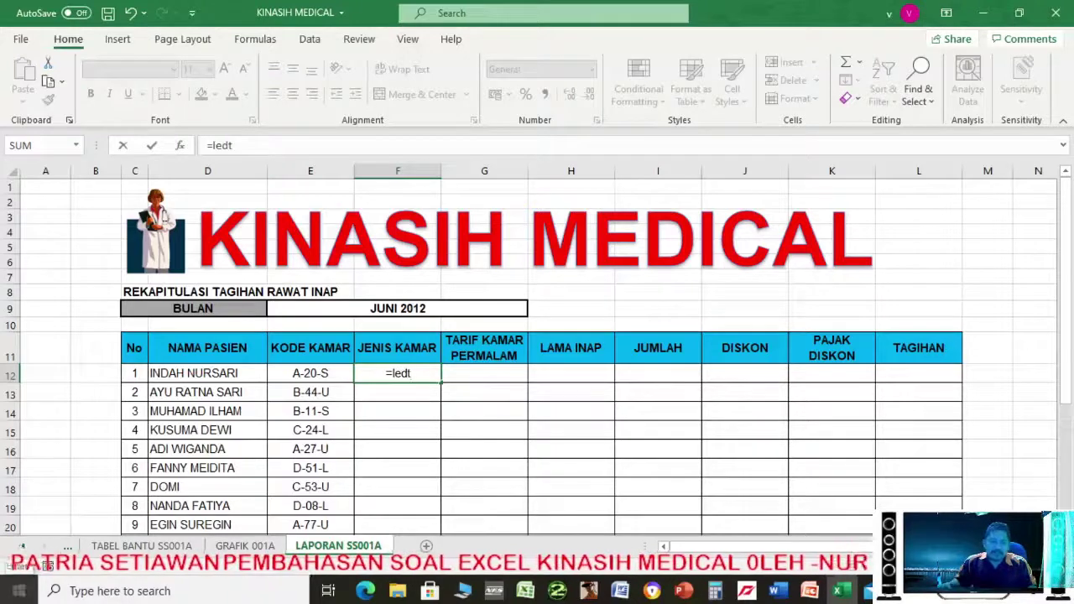
key(BackSpace)
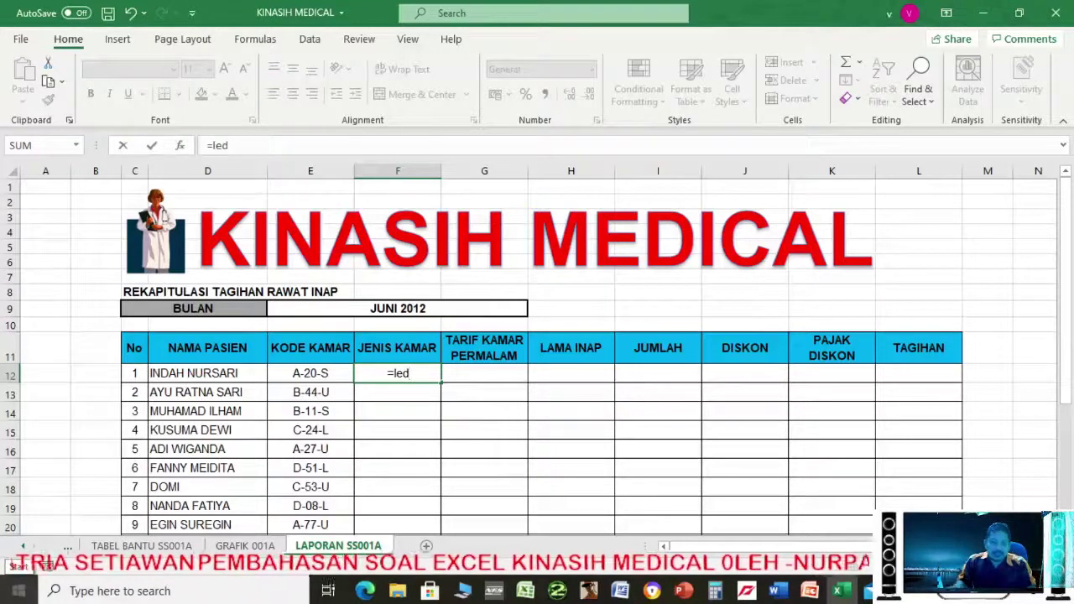
key(BackSpace)
text(ft)
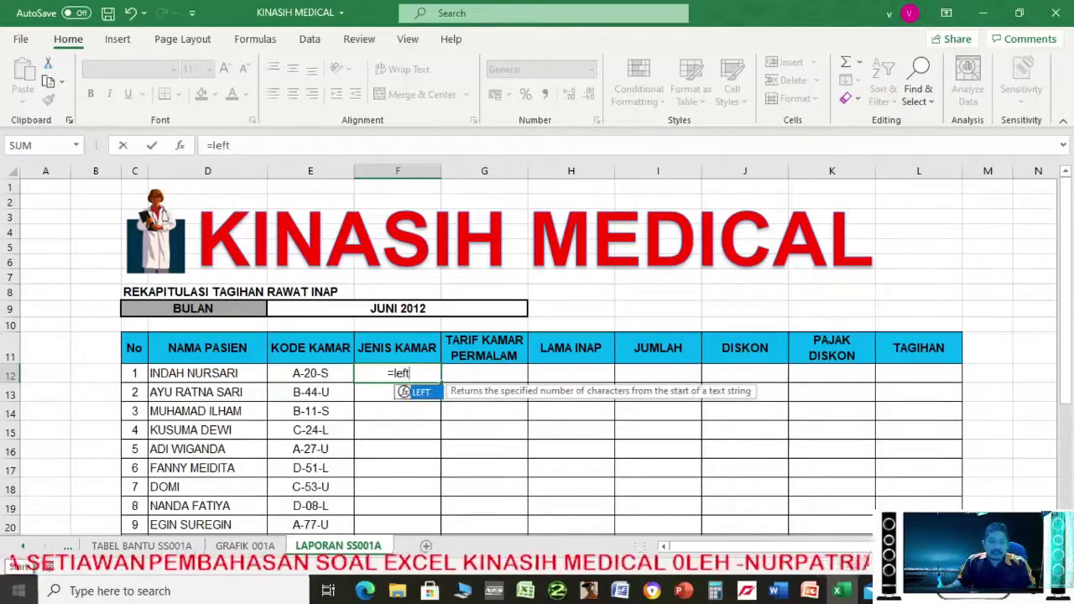
double_click(419, 392)
click(299, 373)
text(;)
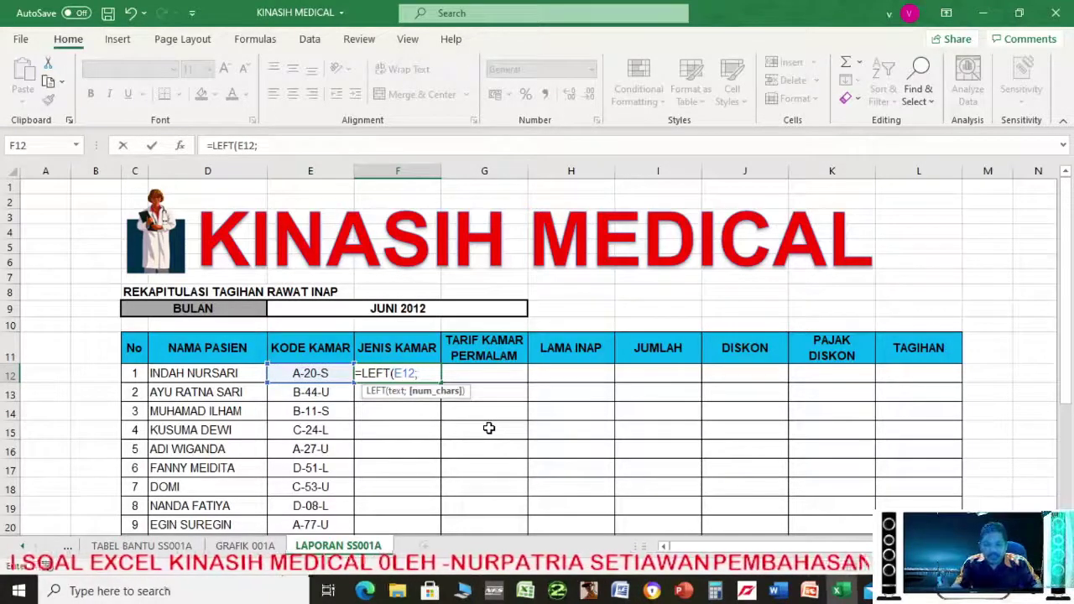
text(1)
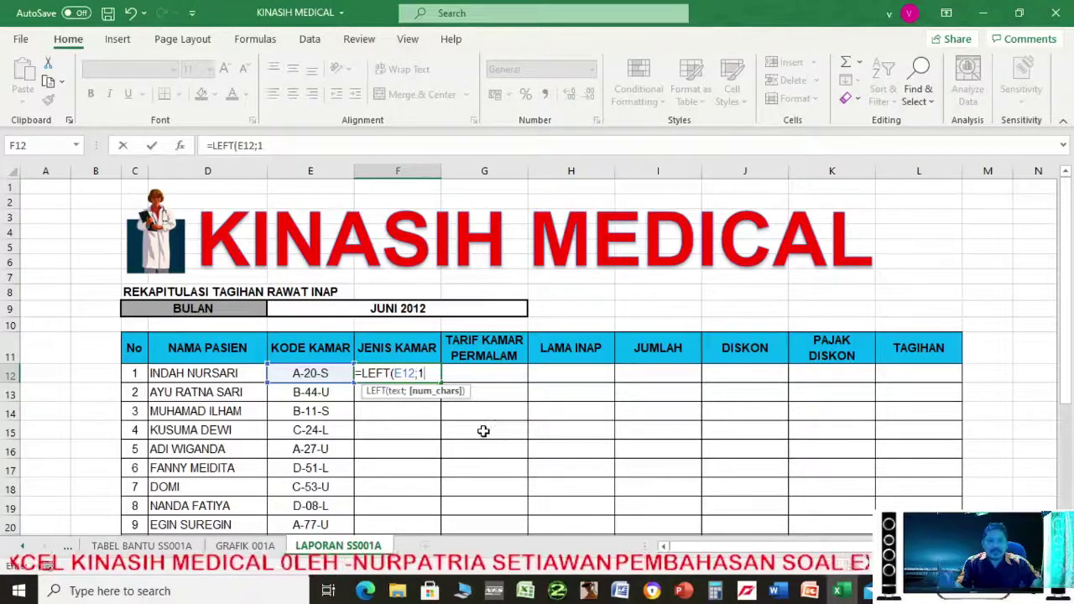
key(Return)
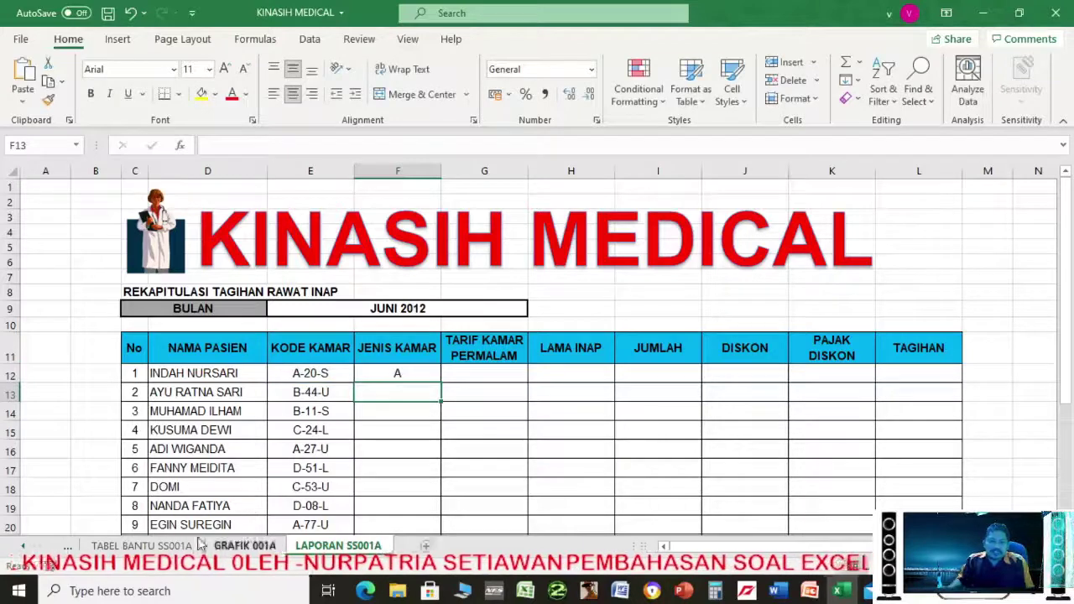
Wrap the formula in F12 in a VLOOKUP that uses LEFT(E12;1) as its lookup value
click(419, 375)
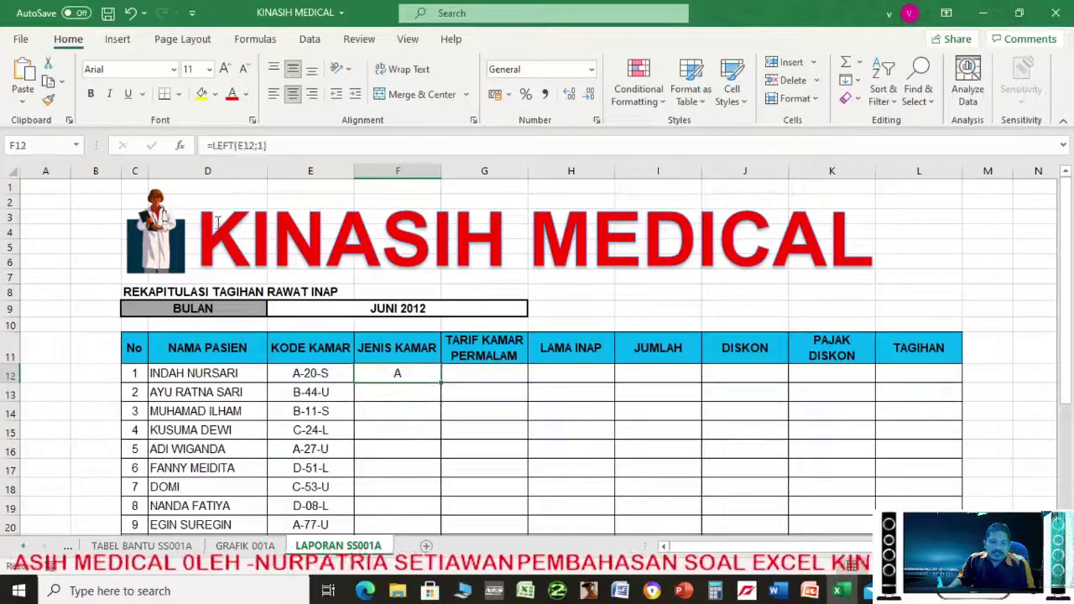
click(212, 146)
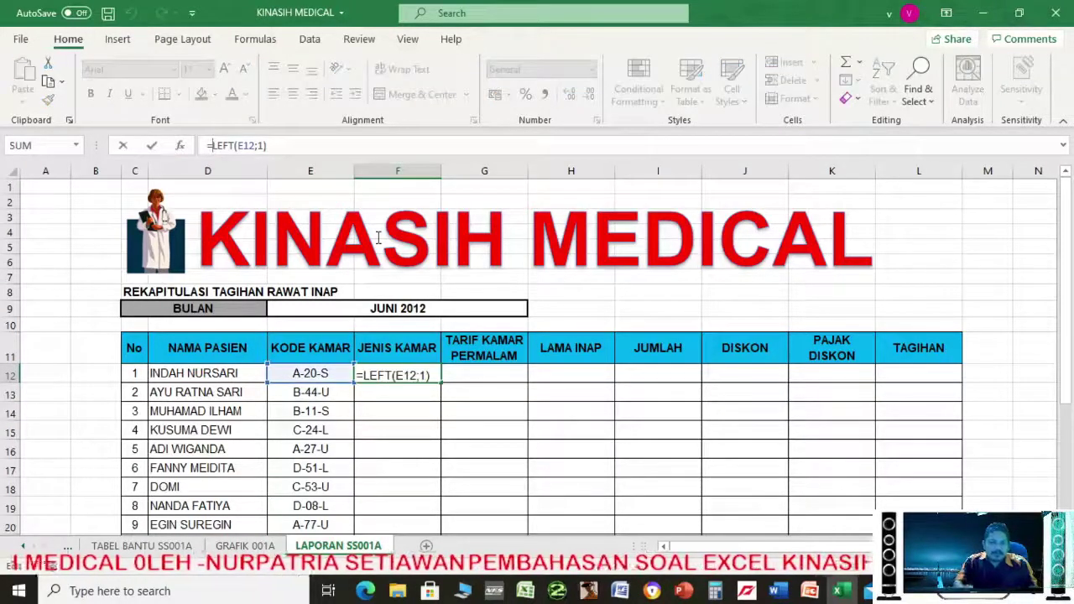
text(vlp)
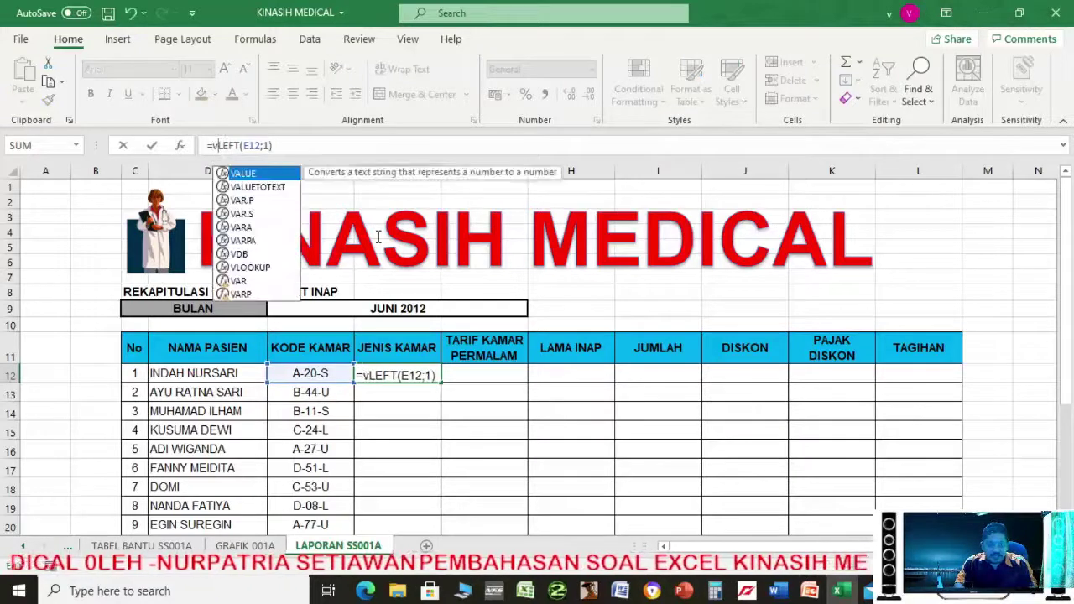
scroll(39, 358, down, 11)
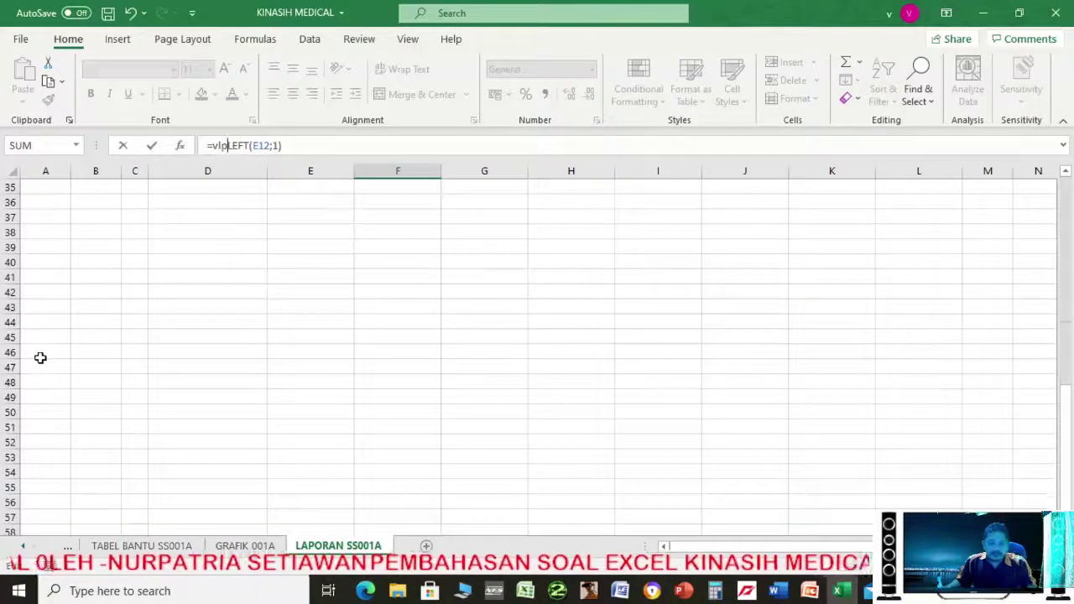
key(BackSpace)
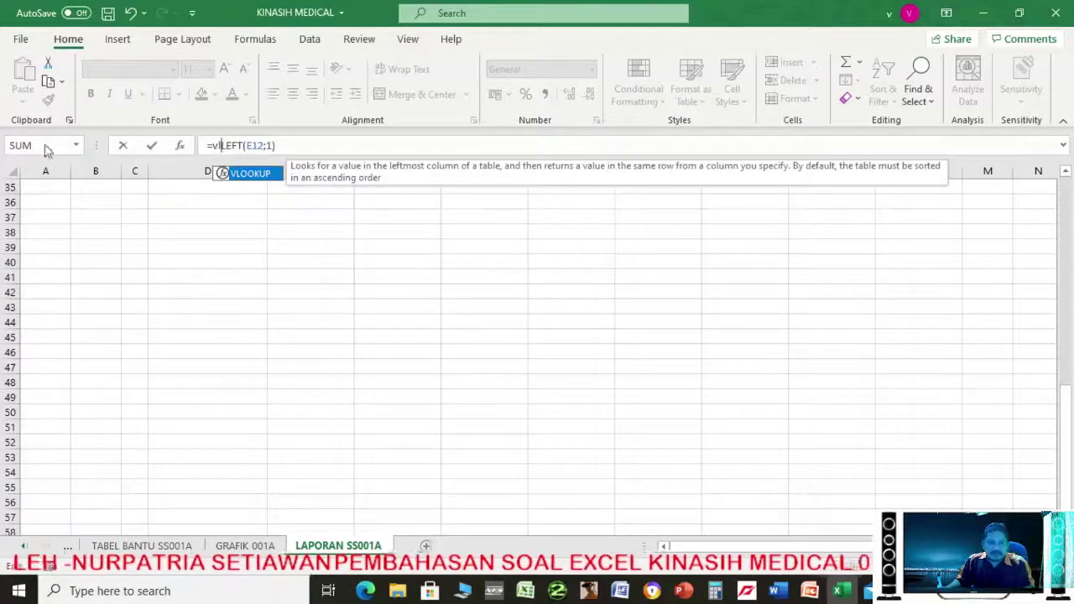
double_click(256, 175)
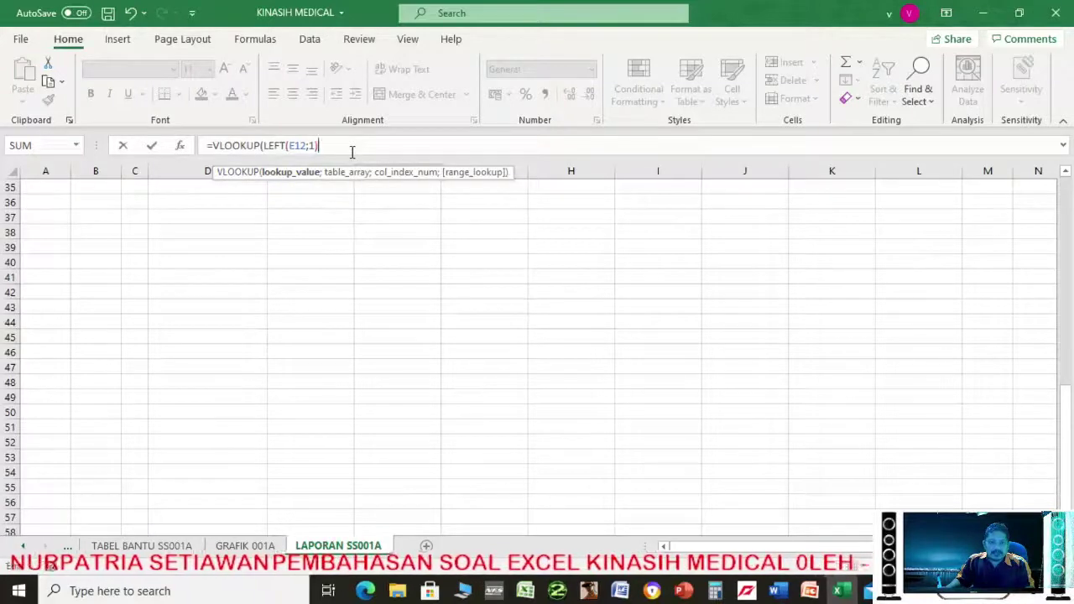
text(;)
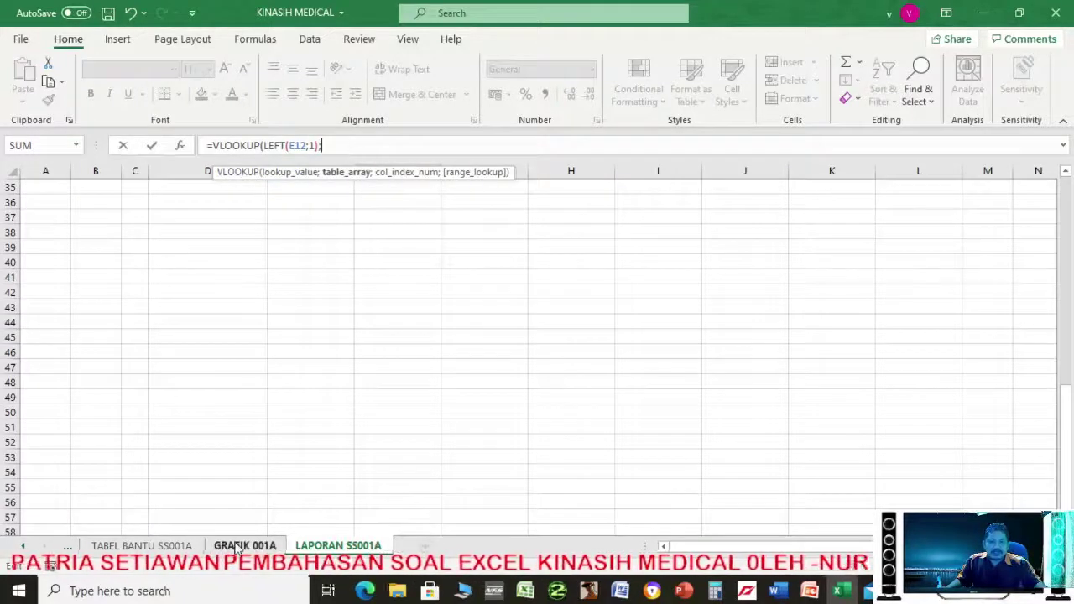
Complete the VLOOKUP in F12 with the TARIF range (B5:F11 on TABEL BANTU SS001A), column index 2 and exact match 0
click(160, 547)
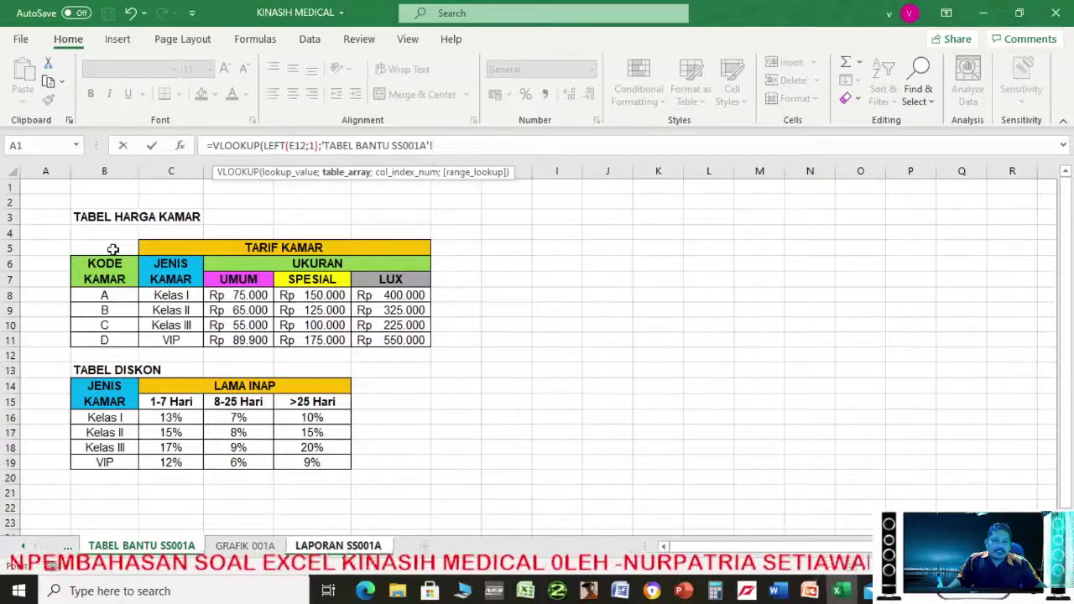
drag(97, 247, 317, 267)
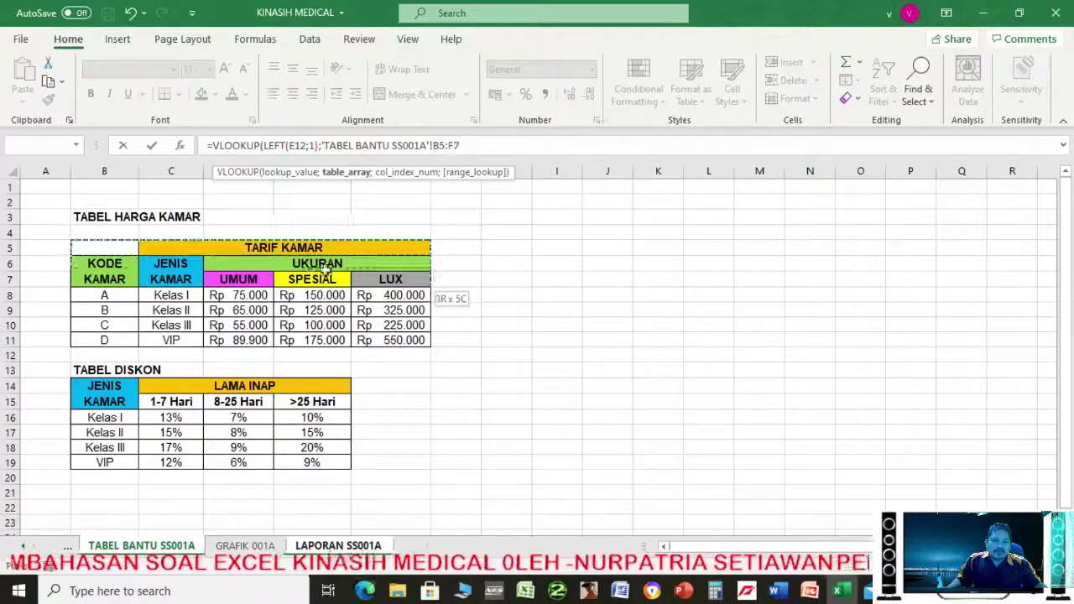
drag(336, 304, 336, 340)
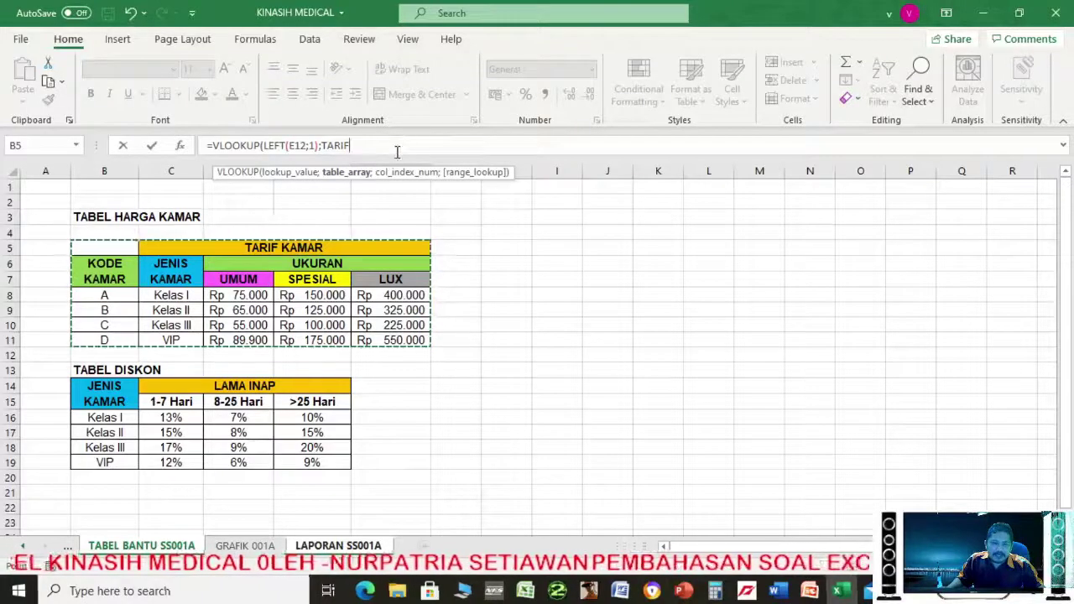
click(259, 40)
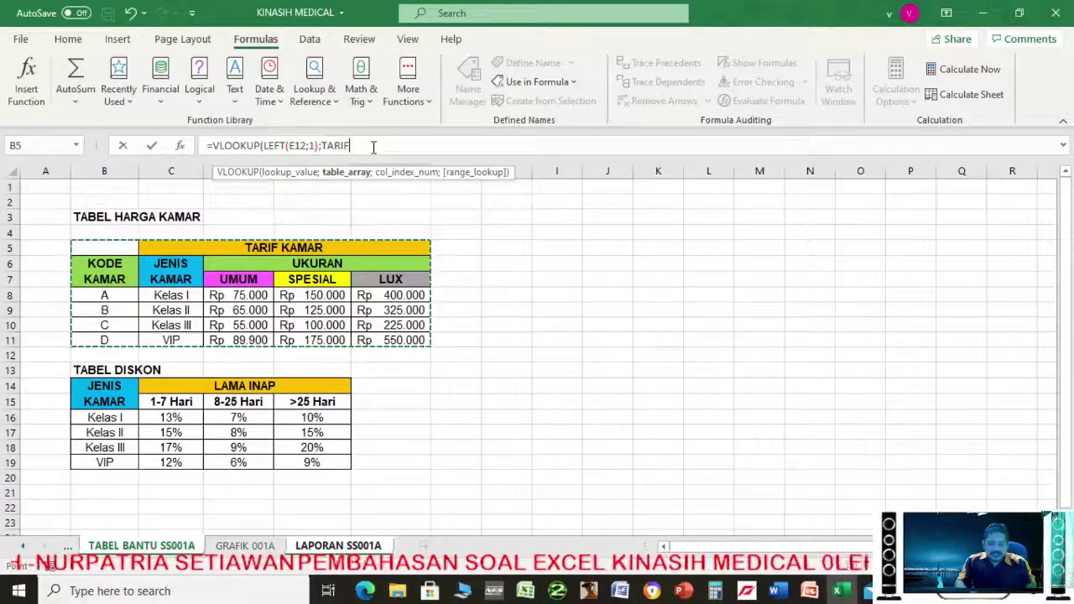
text(;)
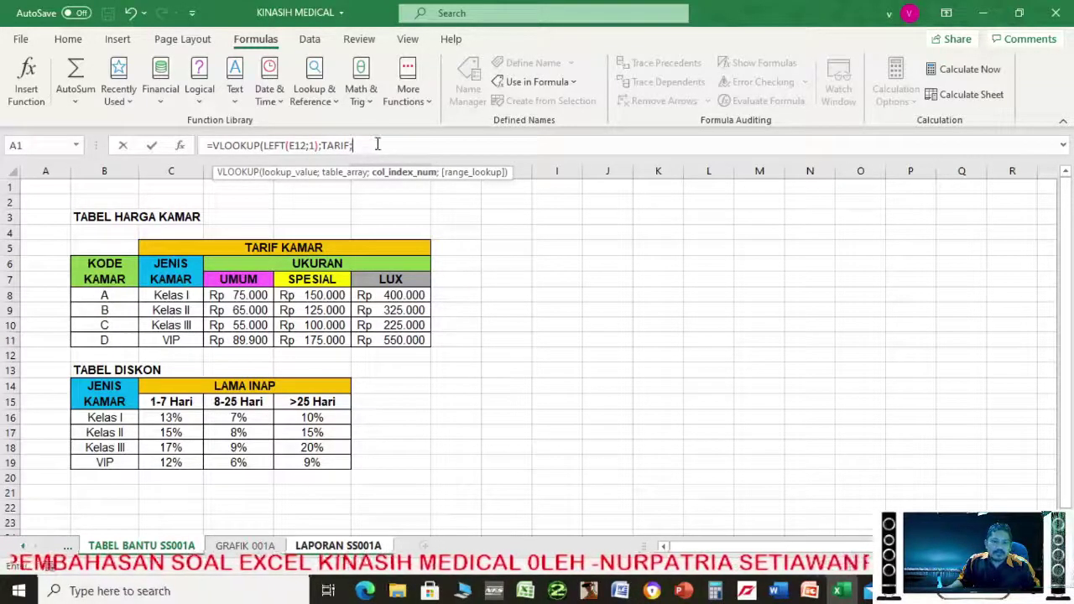
text(2)
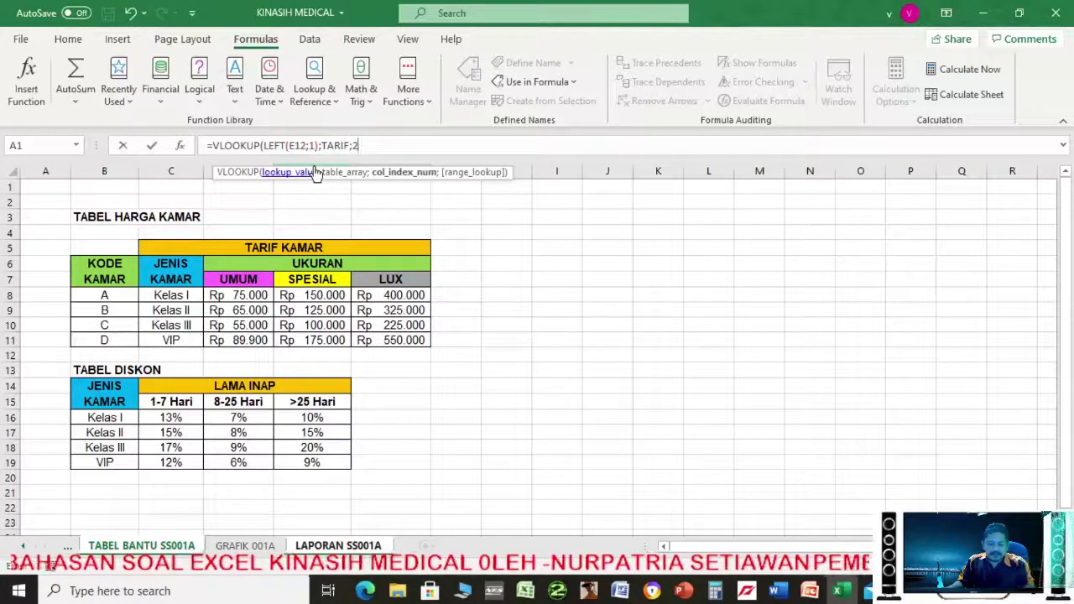
text(;0)
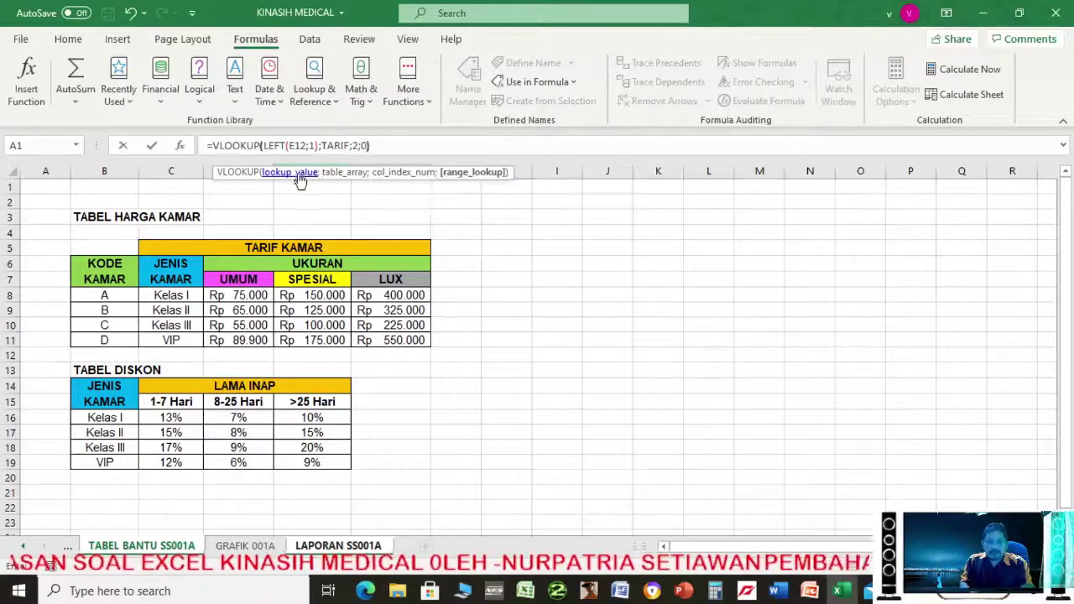
text())
key(Return)
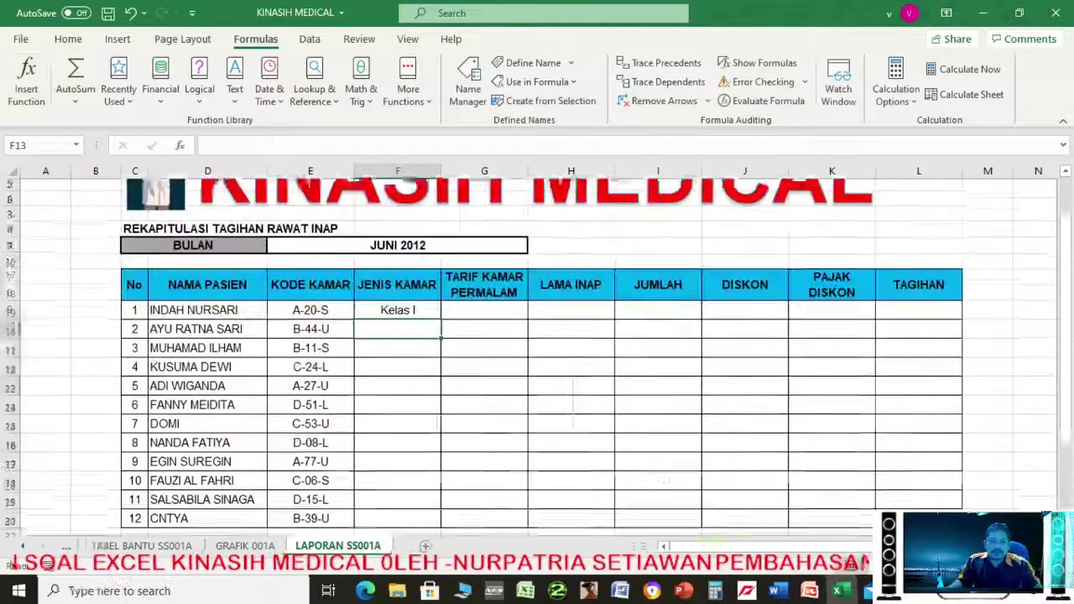
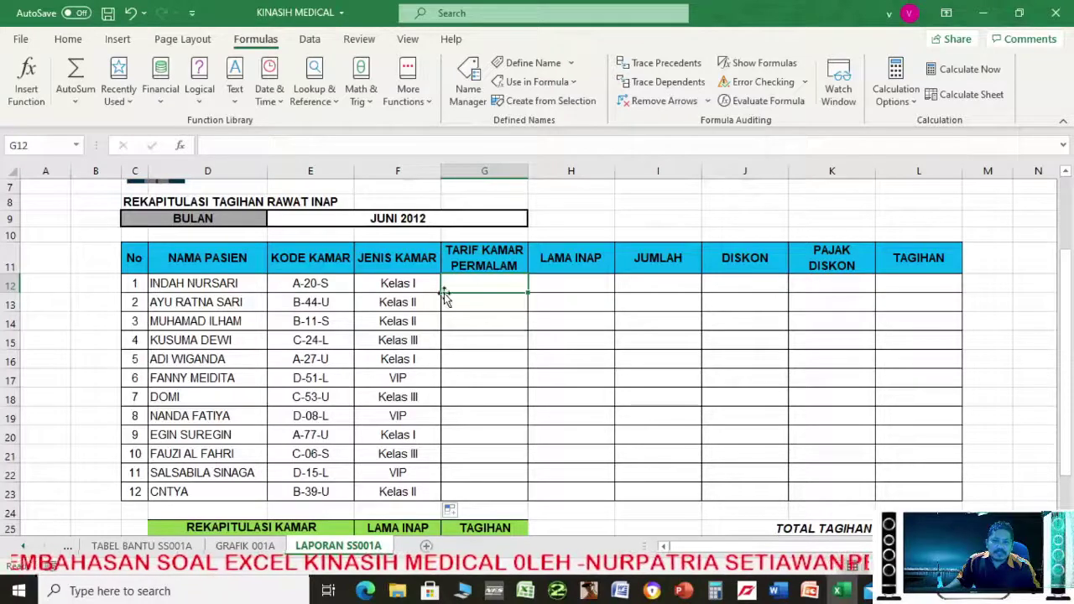
Enter =LEFT(E12;1) in G12, the first TARIF KAMAR PERMALAM cell, to extract the first character of the room code
text(=)
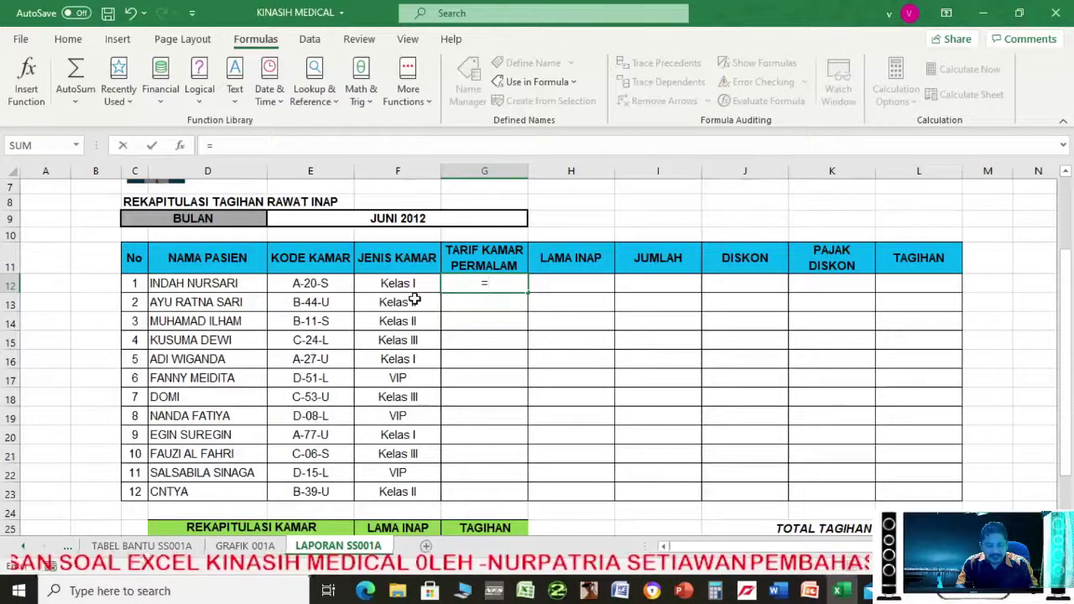
text(l)
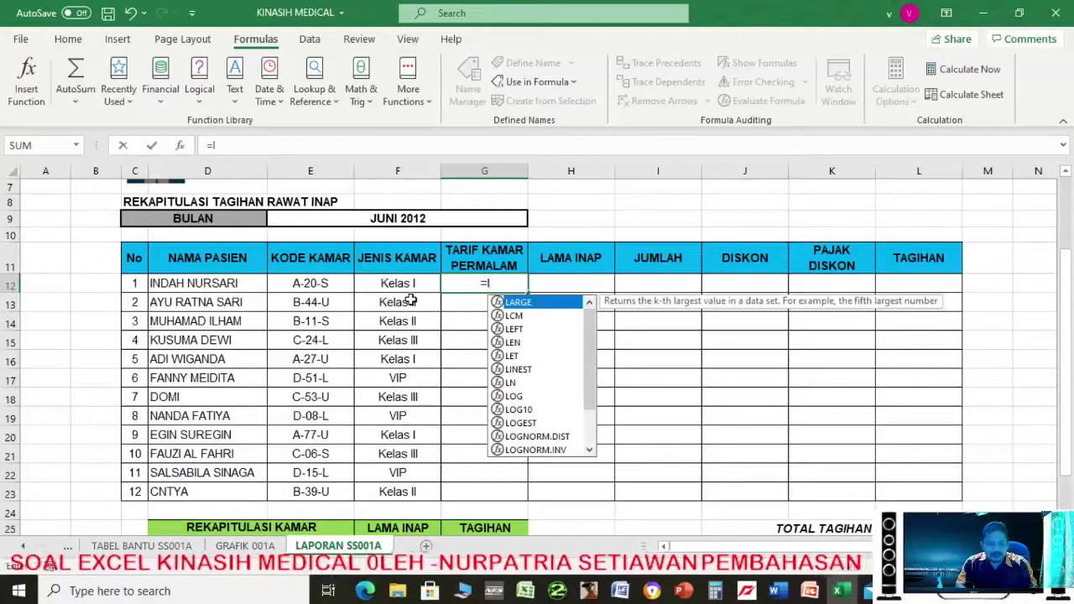
text(eft)
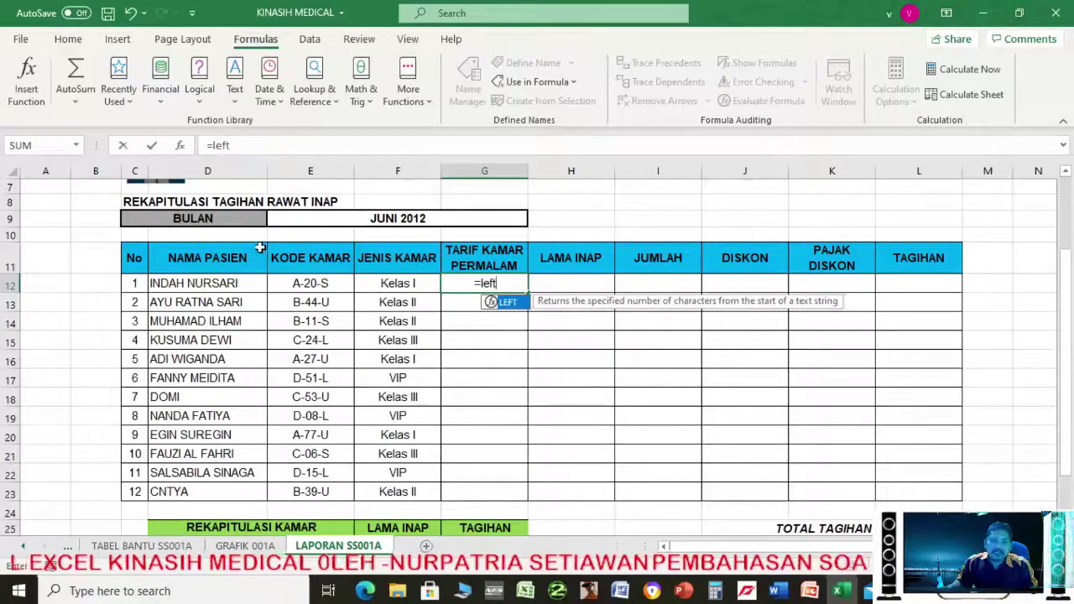
double_click(514, 304)
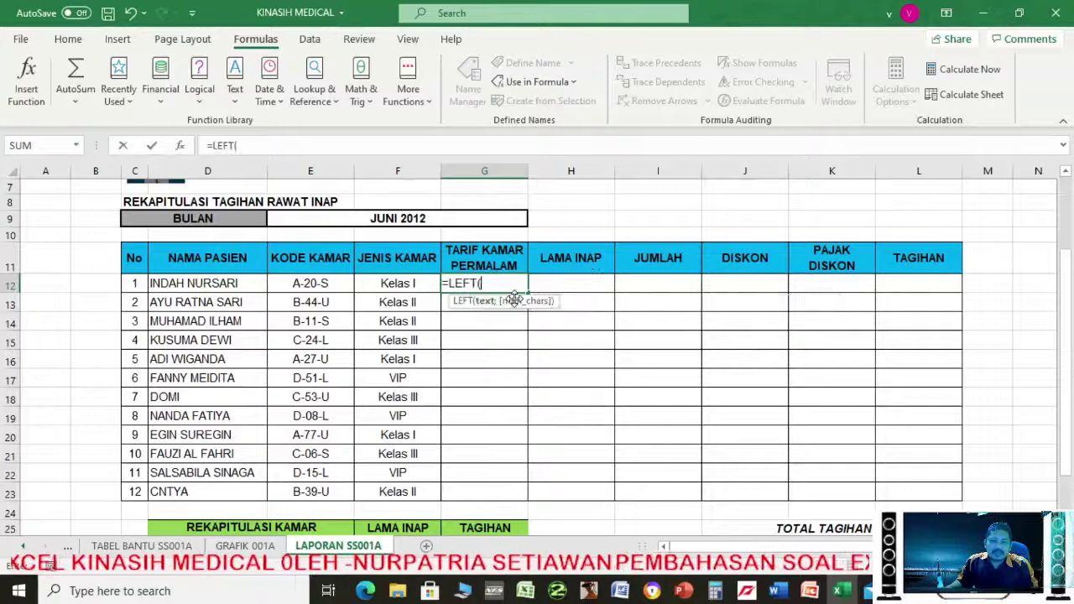
click(304, 282)
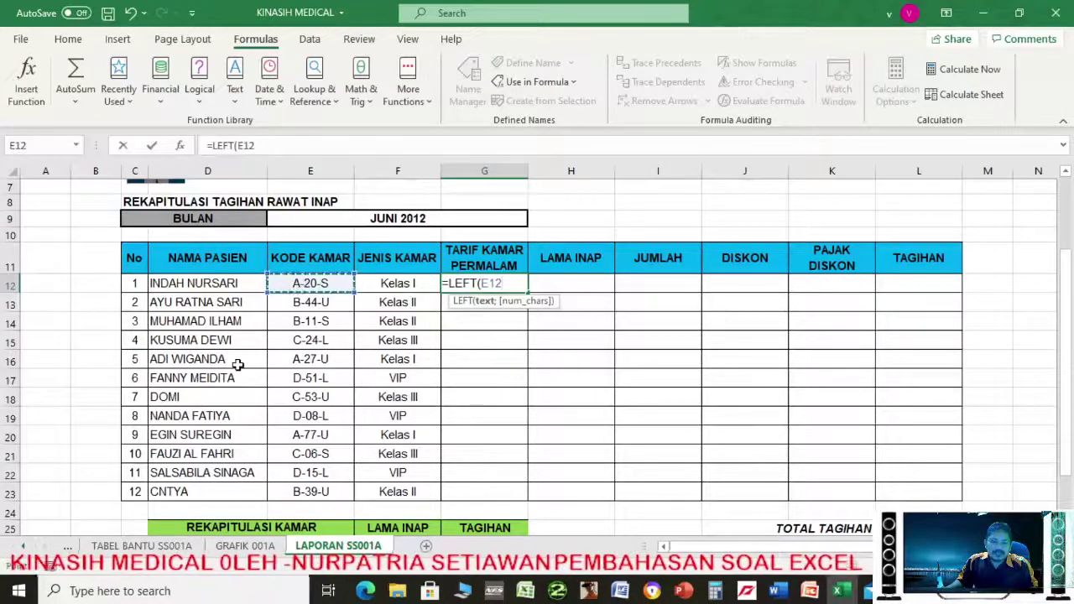
text(;1)
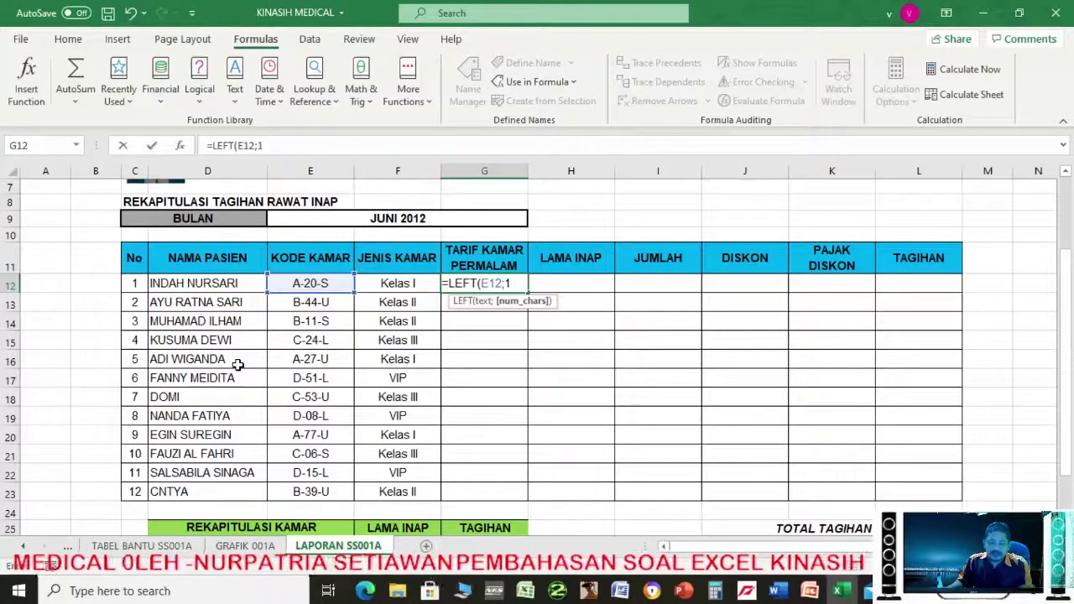
key(Return)
Wrap the formula in G12 in a VLOOKUP that uses the TARIF range (B5:F11 on TABEL BANTU SS001A) as its table array
click(477, 282)
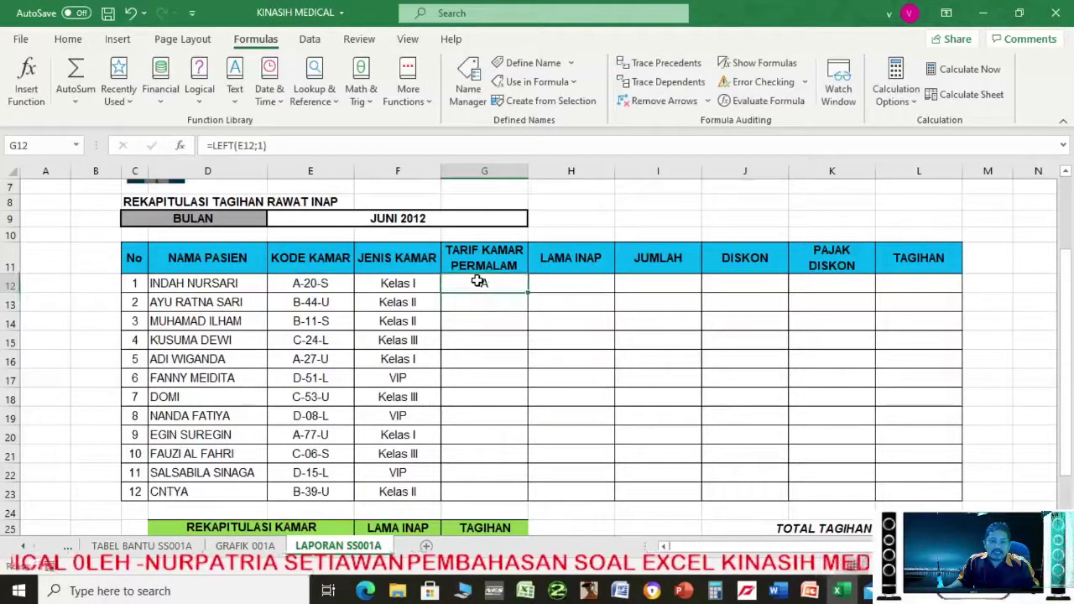
click(211, 145)
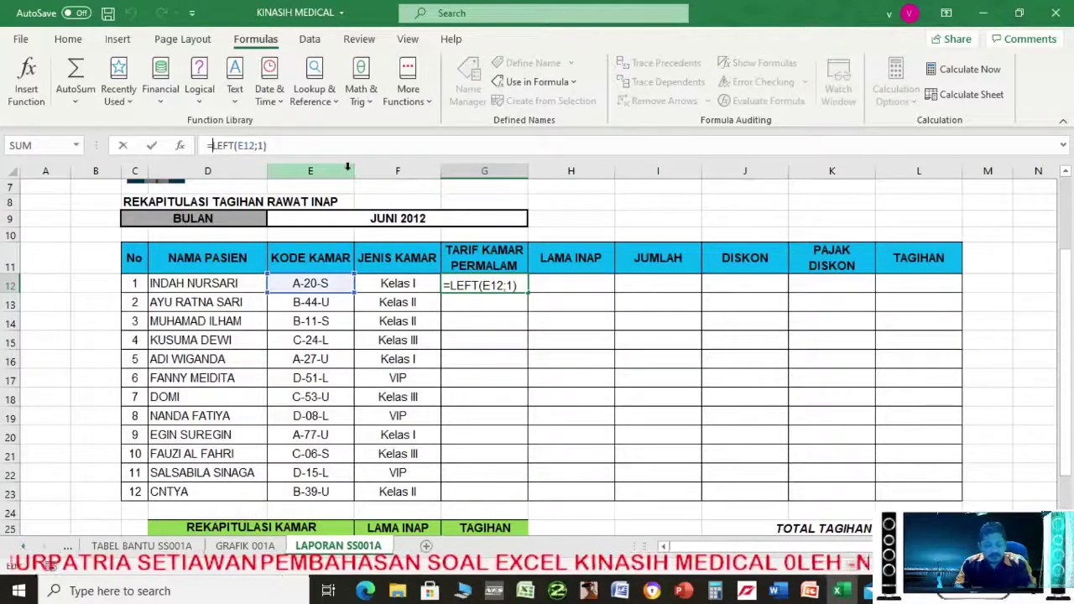
text(vlo)
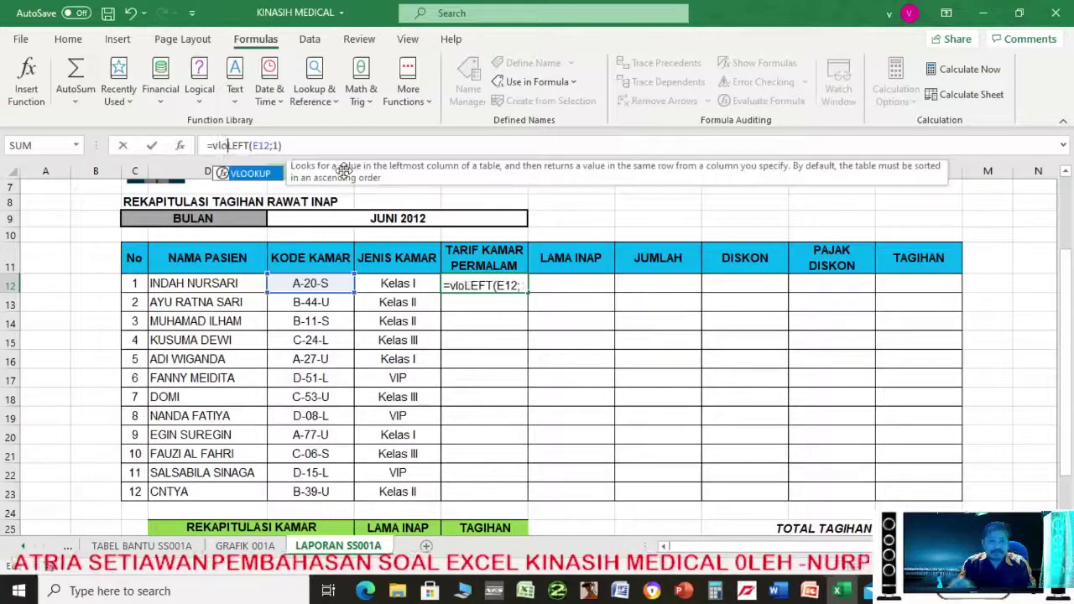
double_click(262, 174)
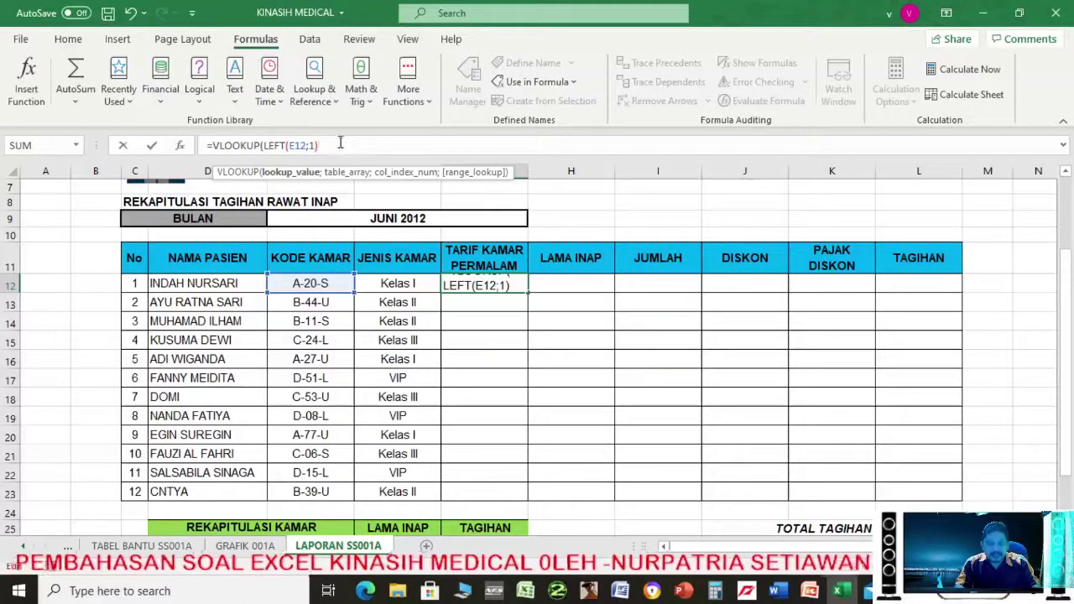
text(;)
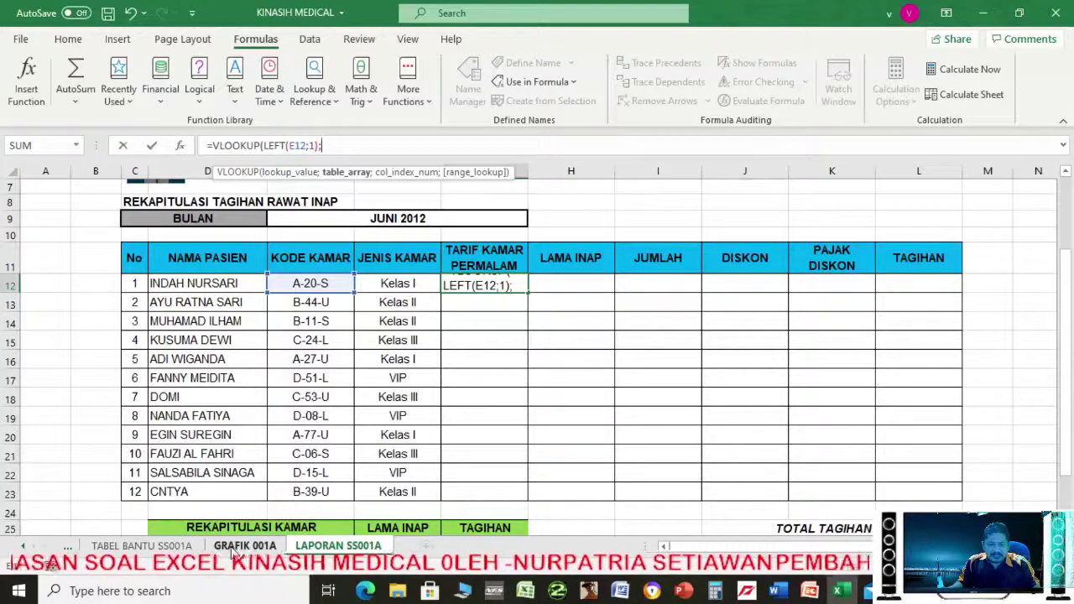
click(179, 548)
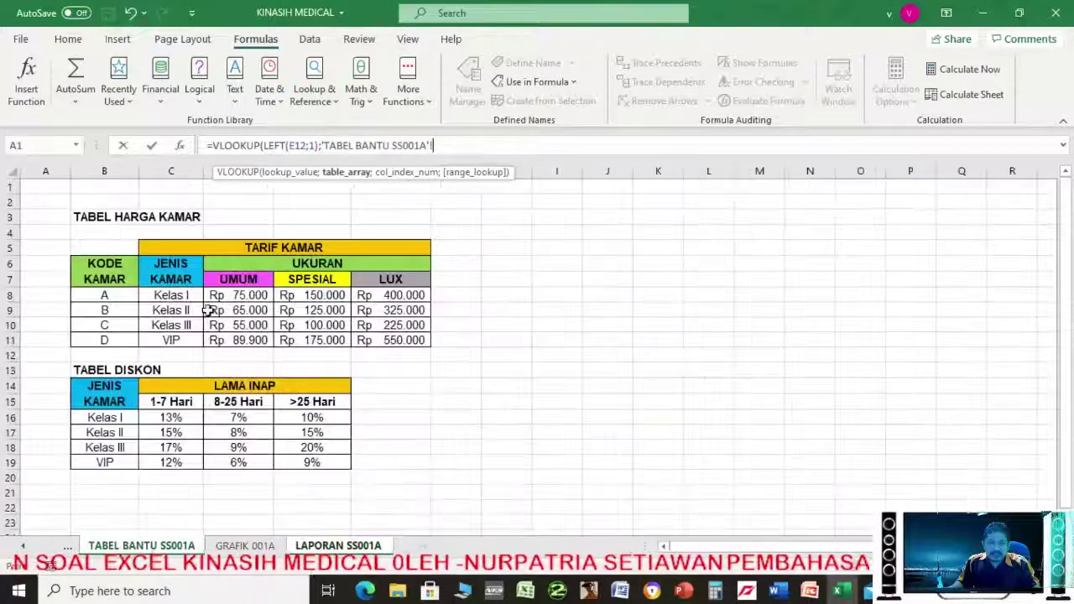
drag(102, 251, 344, 340)
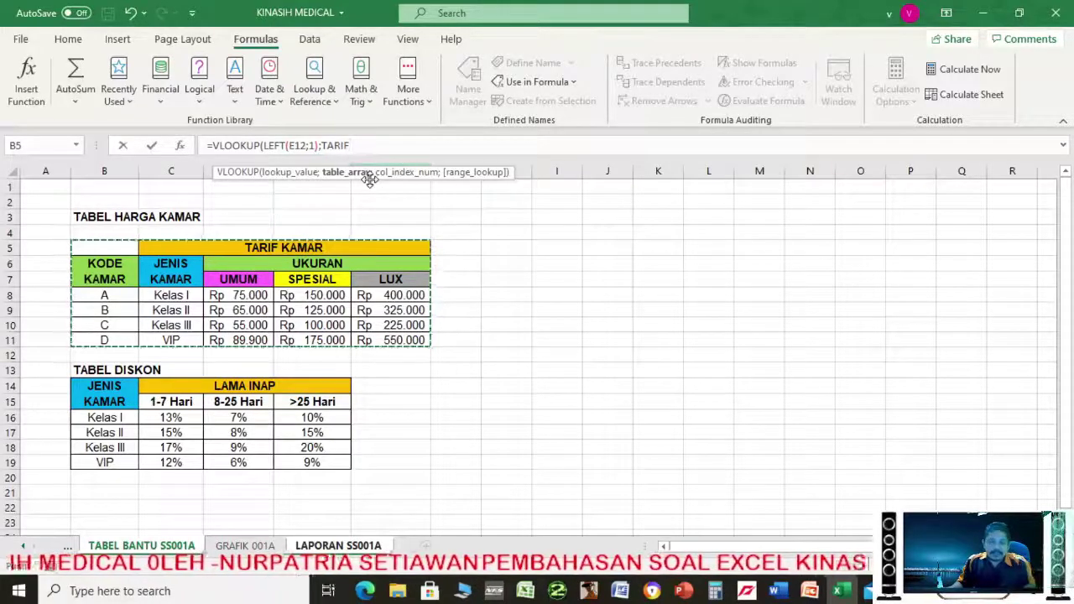
text(;)
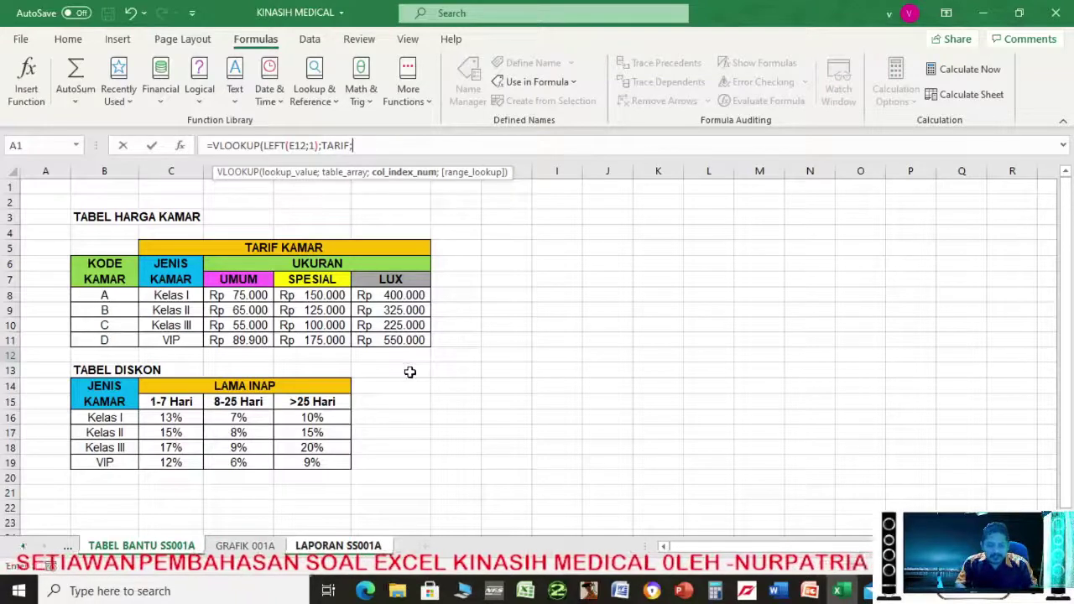
Start an IF function as the column index of the VLOOKUP in G12, removing the LAPORAN SS001A sheet reference inserted on returning to the report
text(if)
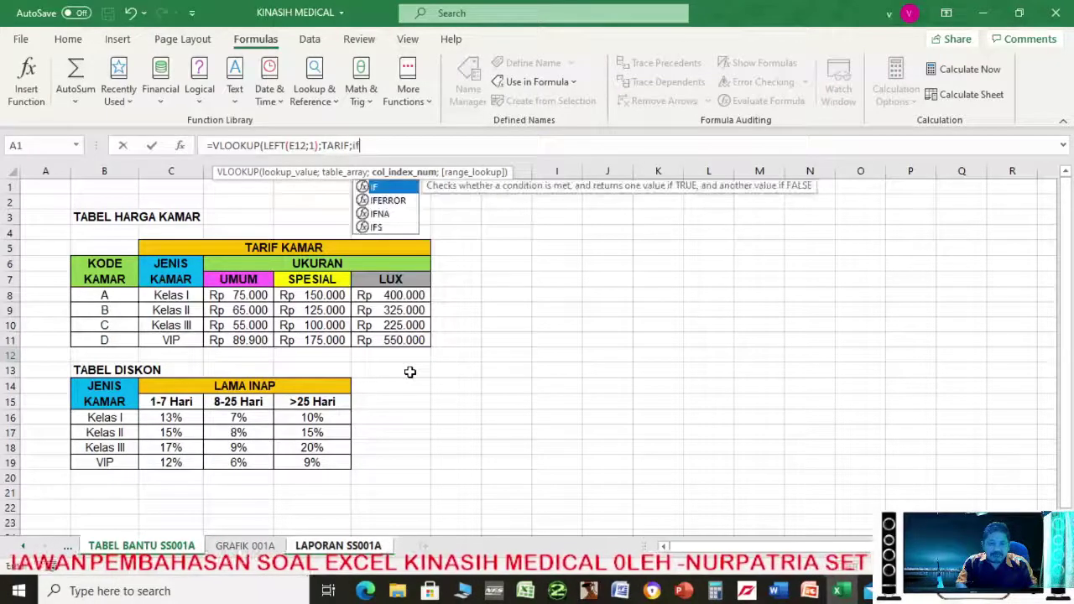
double_click(388, 187)
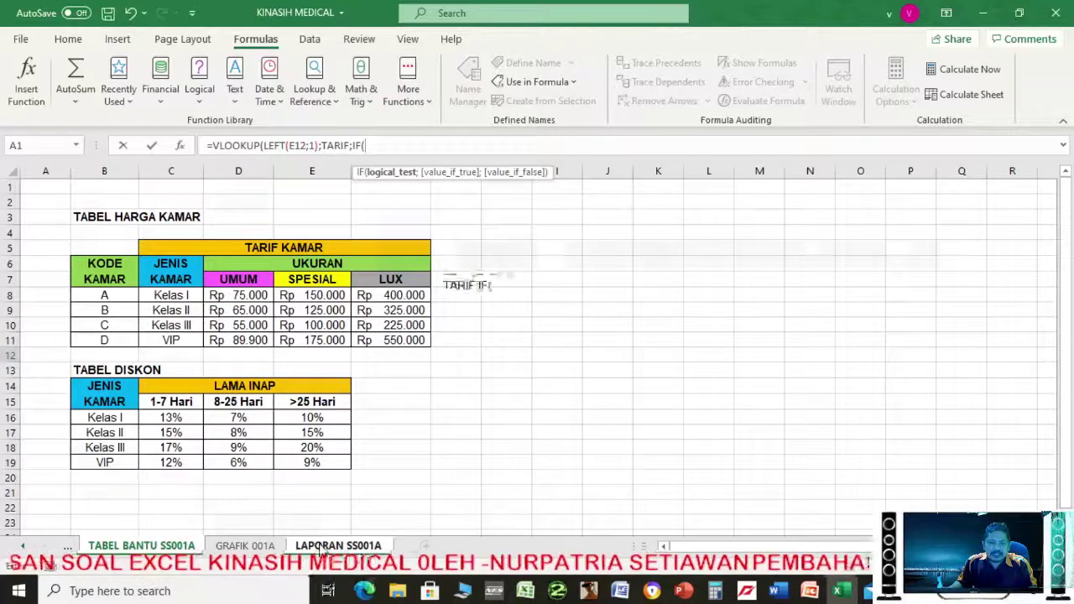
click(336, 546)
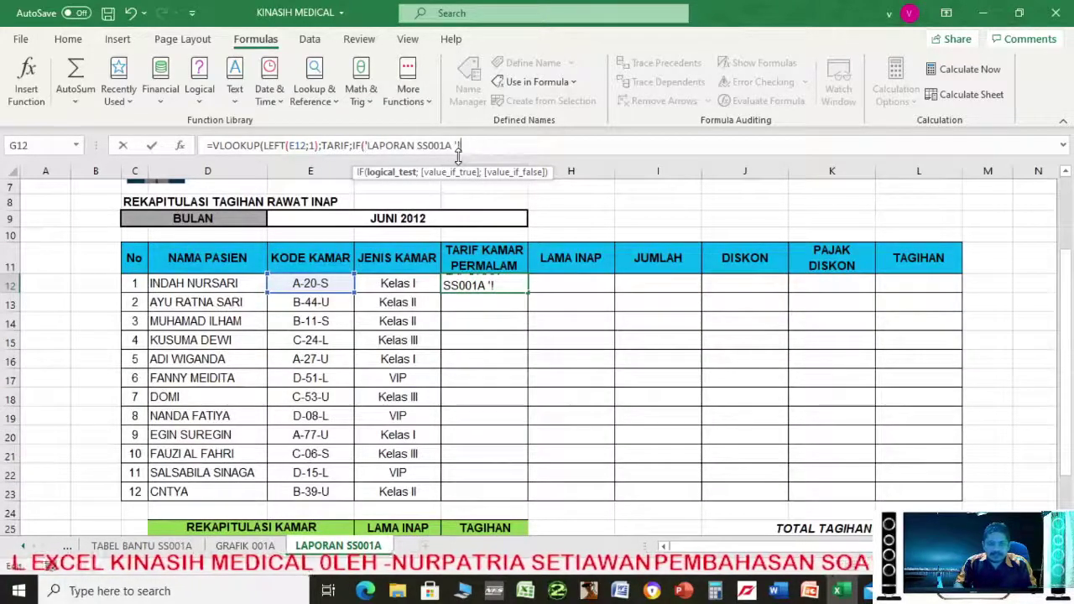
key(BackSpace)
key(BackSpace)
key(BackSpace)
key(BackSpace)
key(BackSpace)
key(BackSpace)
key(BackSpace)
key(BackSpace)
key(BackSpace)
key(BackSpace)
key(BackSpace)
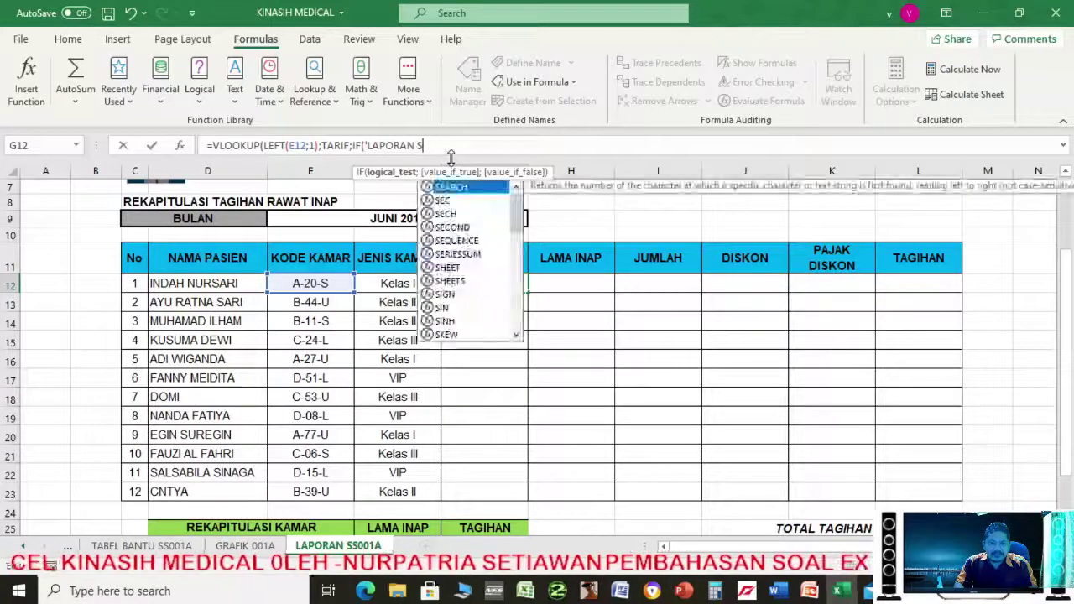
key(BackSpace)
key(BackSpace)
key(BackSpace)
key(BackSpace)
key(BackSpace)
key(BackSpace)
key(BackSpace)
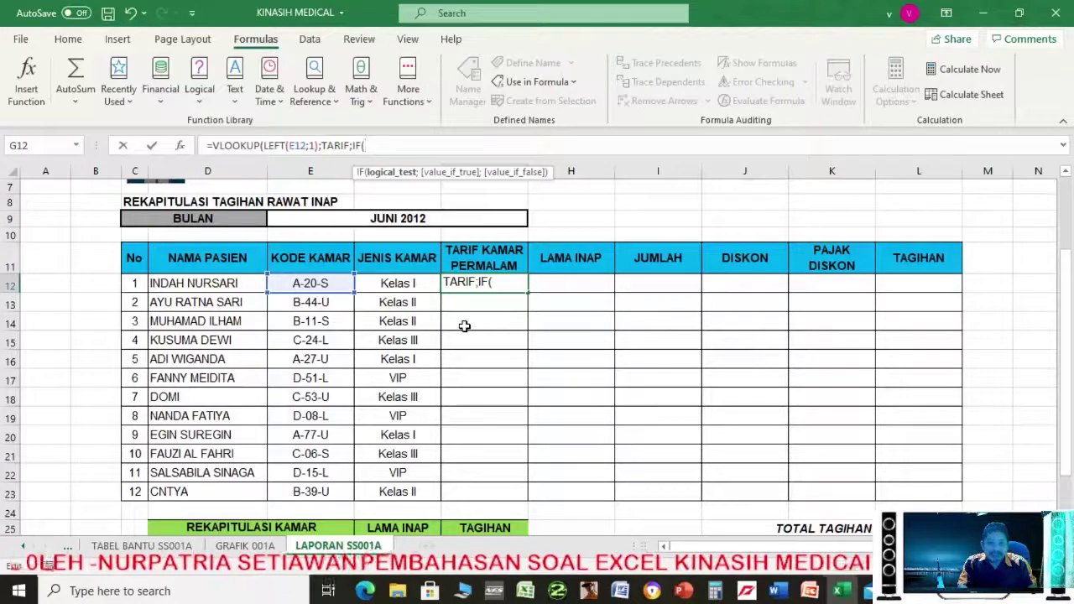
Add a RIGHT function on room code cell E12 as the IF's logical test in G12, removing the inserted LAPORAN SS001A sheet reference
text(ri)
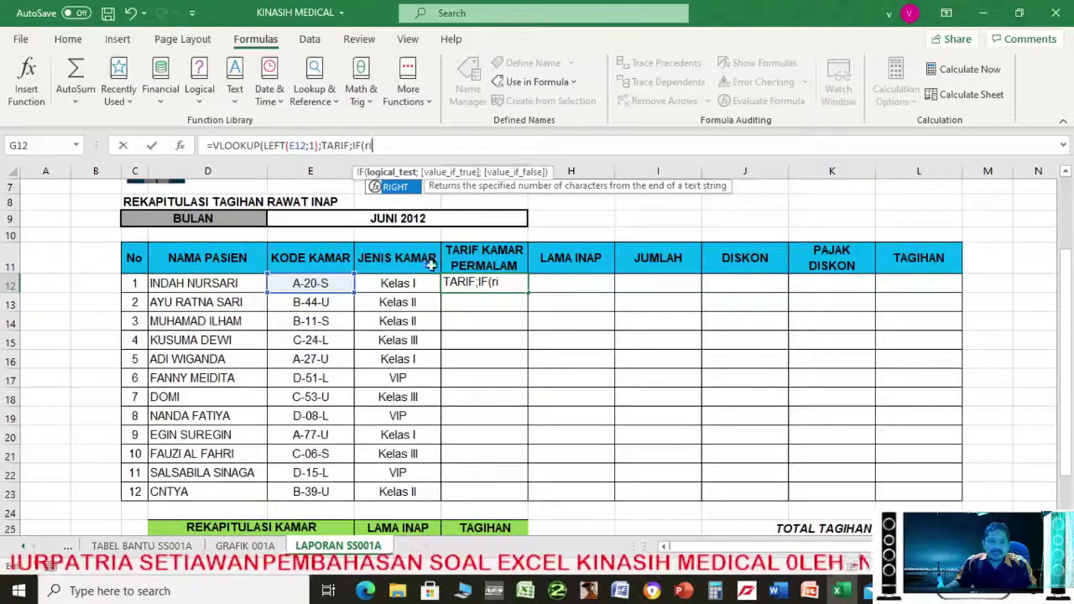
double_click(395, 187)
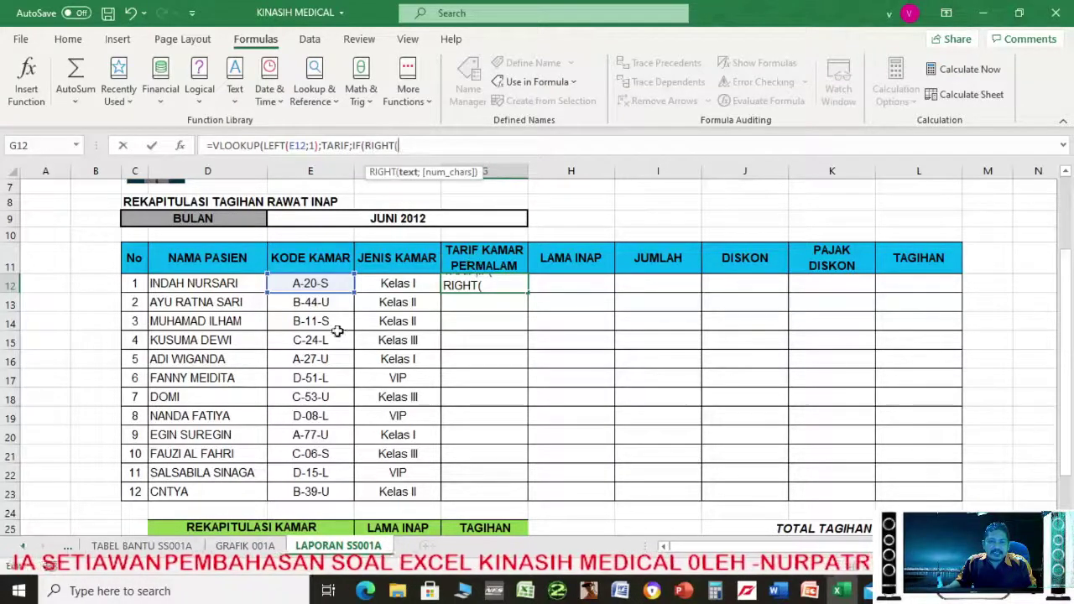
click(306, 280)
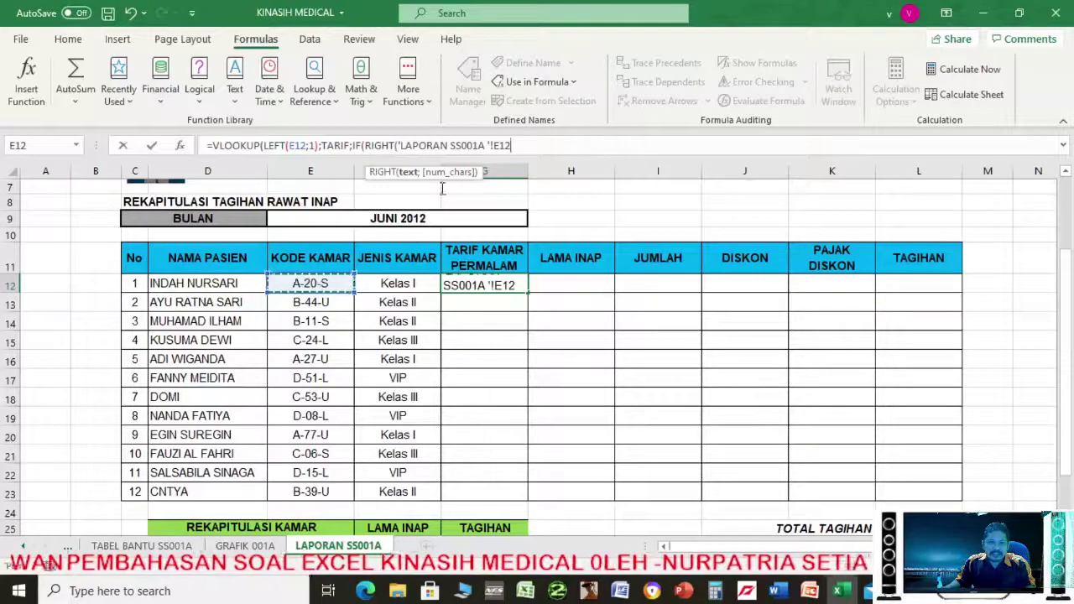
click(497, 146)
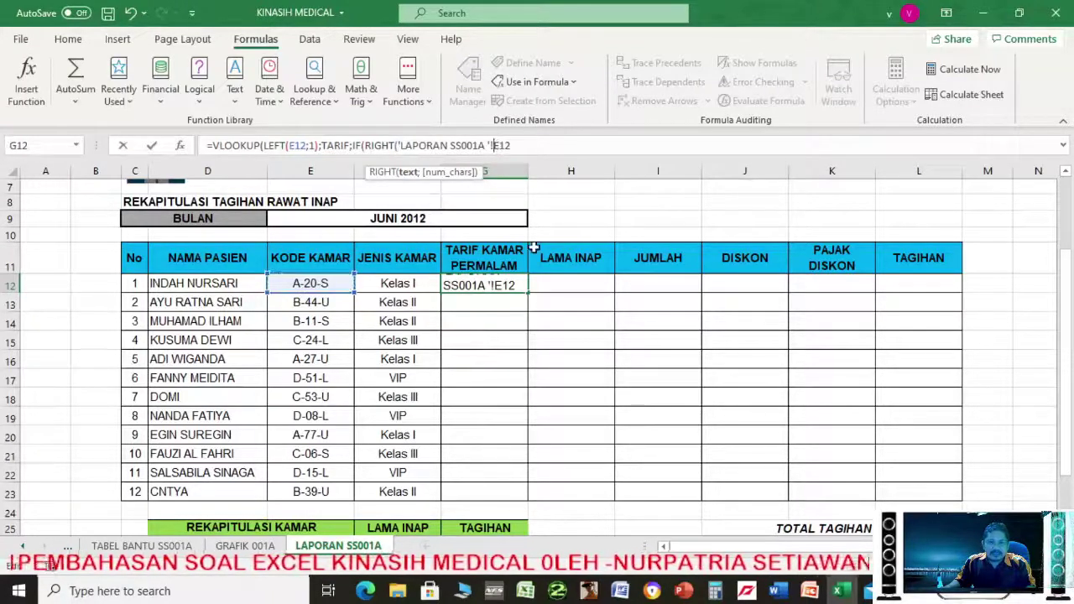
key(BackSpace)
key(BackSpace)
key(BackSpace)
key(BackSpace)
key(BackSpace)
key(BackSpace)
key(BackSpace)
key(BackSpace)
key(BackSpace)
key(BackSpace)
key(BackSpace)
key(BackSpace)
key(BackSpace)
key(BackSpace)
key(BackSpace)
key(BackSpace)
key(BackSpace)
key(BackSpace)
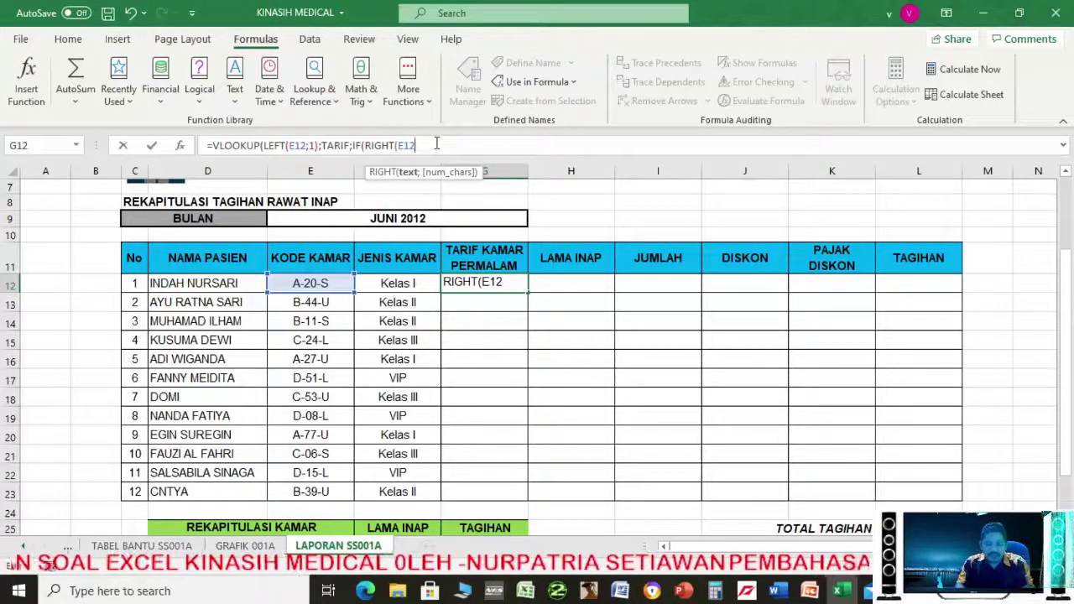
Continue the logical test in G12 with ;1="U"; so RIGHT takes one character and compares it with U
text(;1=)
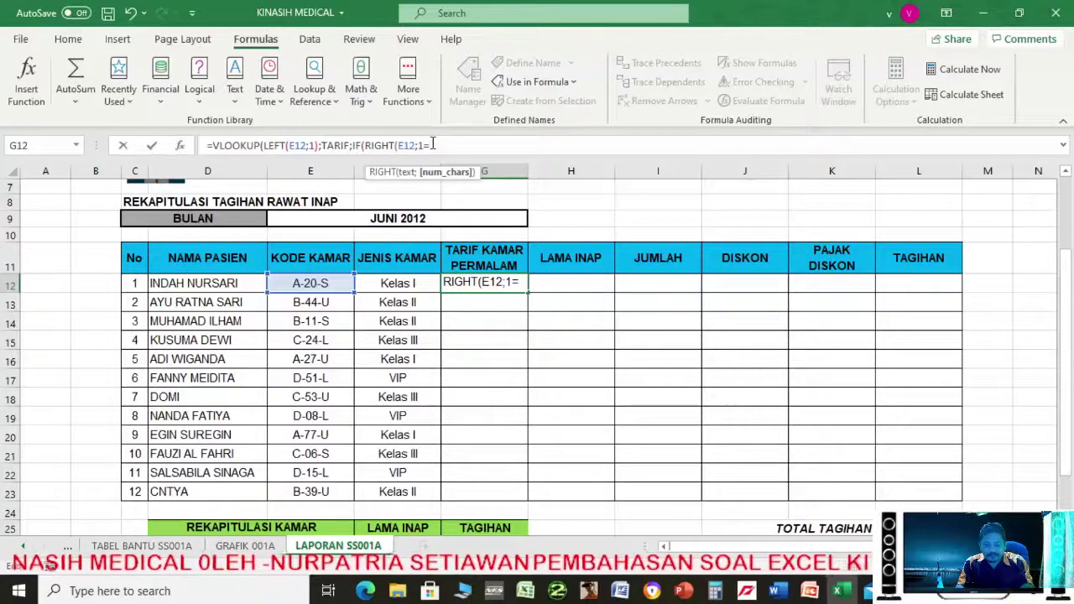
text(")
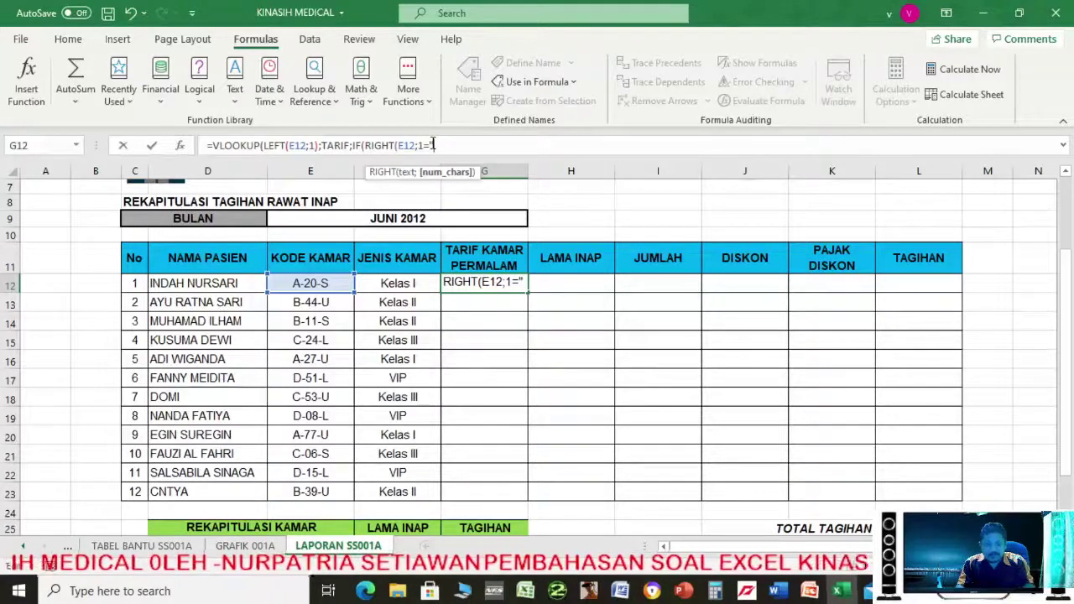
text(U")
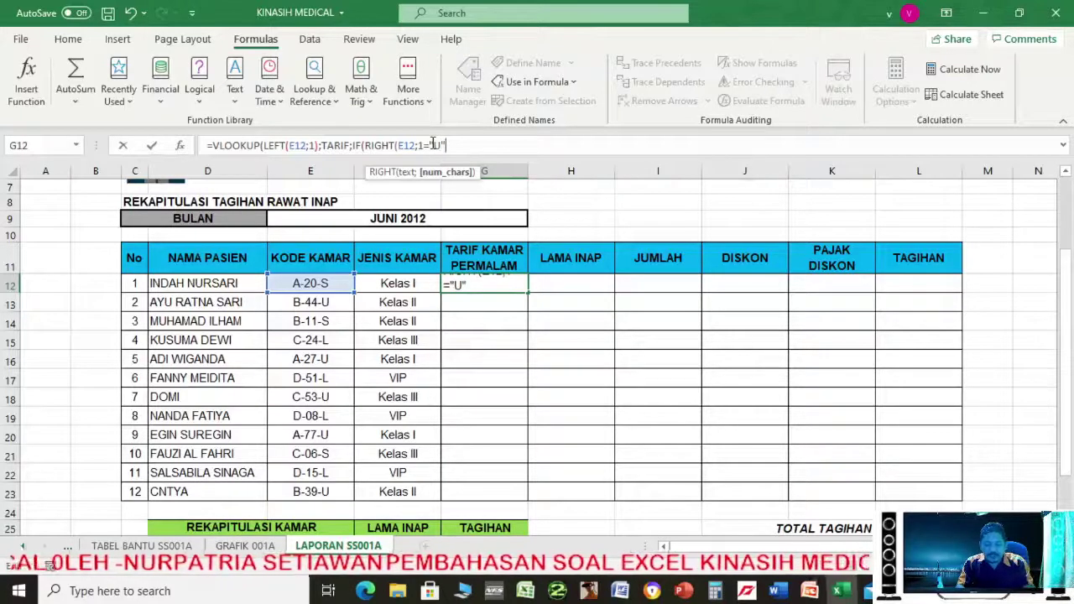
click(432, 144)
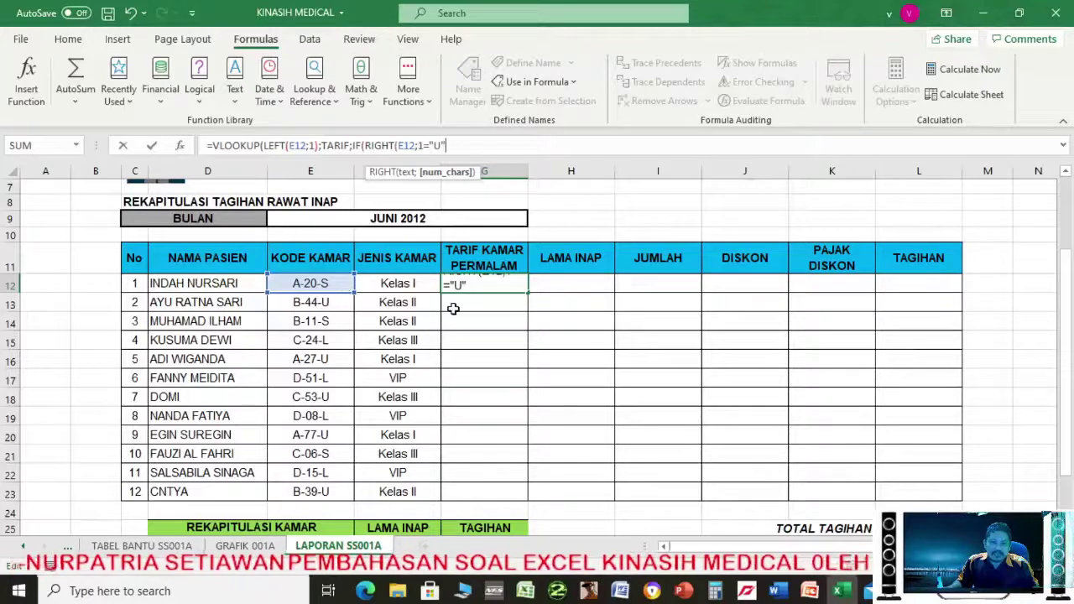
text(;)
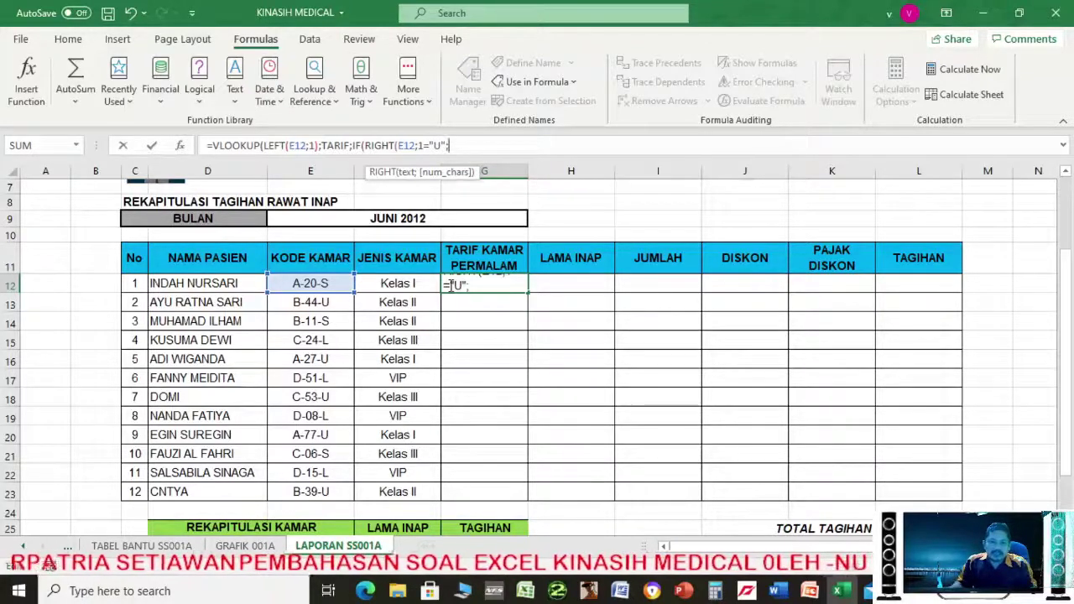
Check the UMUM column's position in the room price table on TABEL BANTU SS001A, removing the inserted sheet reference from G12's formula on returning
click(178, 546)
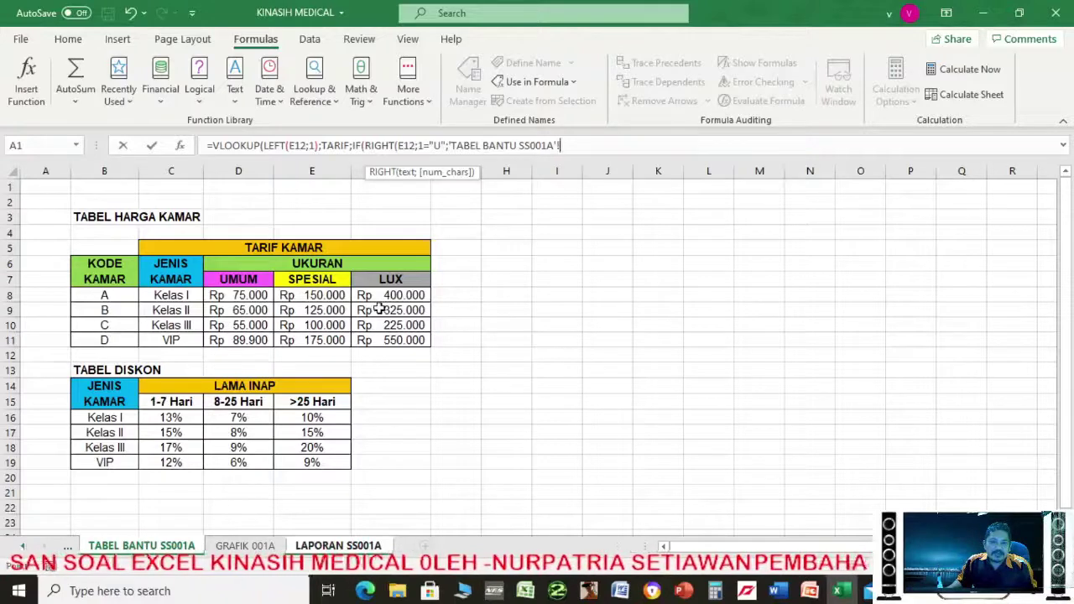
click(310, 548)
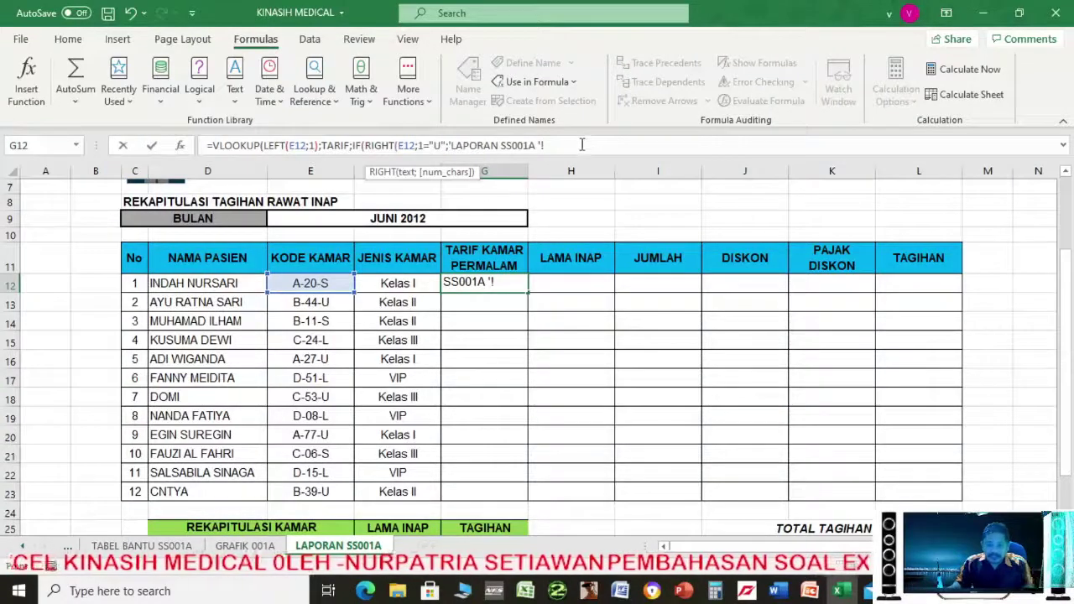
key(BackSpace)
key(BackSpace)
key(BackSpace)
key(BackSpace)
key(BackSpace)
key(BackSpace)
key(BackSpace)
key(BackSpace)
key(BackSpace)
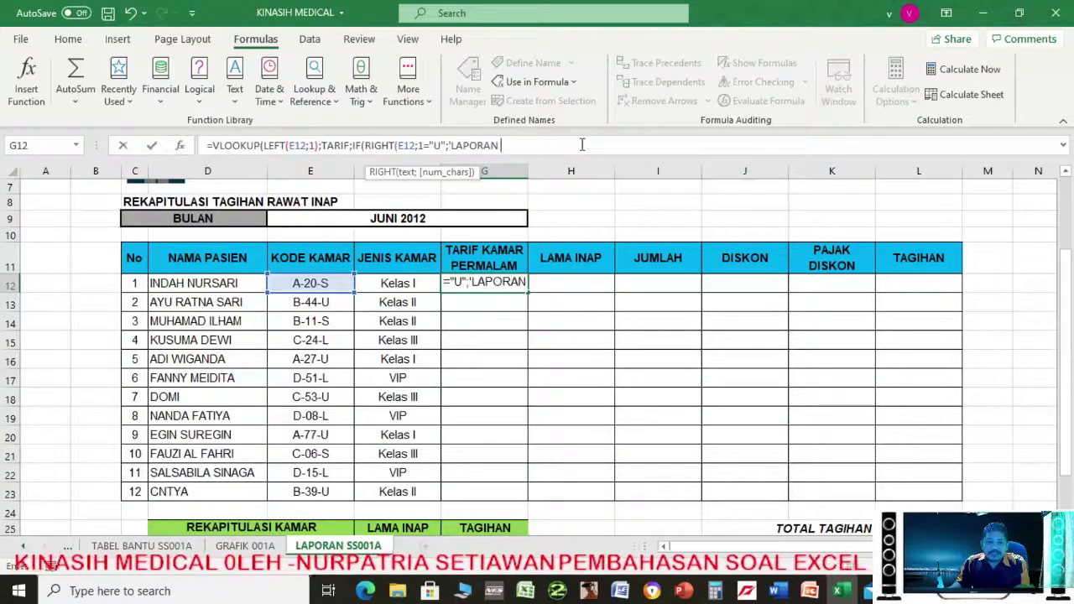
key(BackSpace)
key(BackSpace)
key(BackSpace)
key(BackSpace)
key(BackSpace)
key(BackSpace)
key(BackSpace)
key(BackSpace)
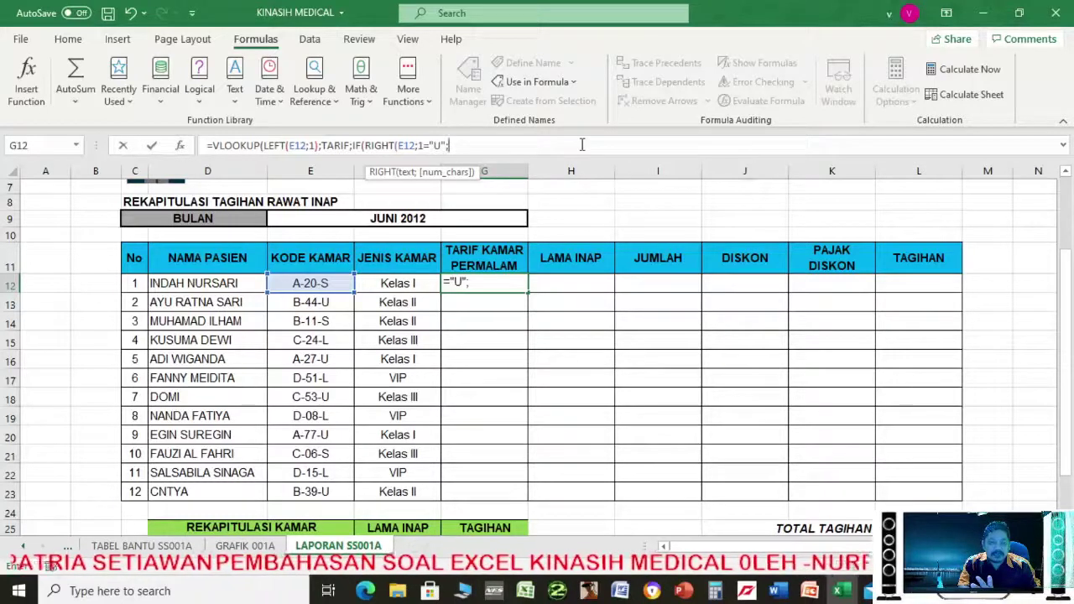
Enter 3 as the column number for U in G12, and append a copy of IF(RIGHT(E12;1="U";3; as the nested condition
text(3)
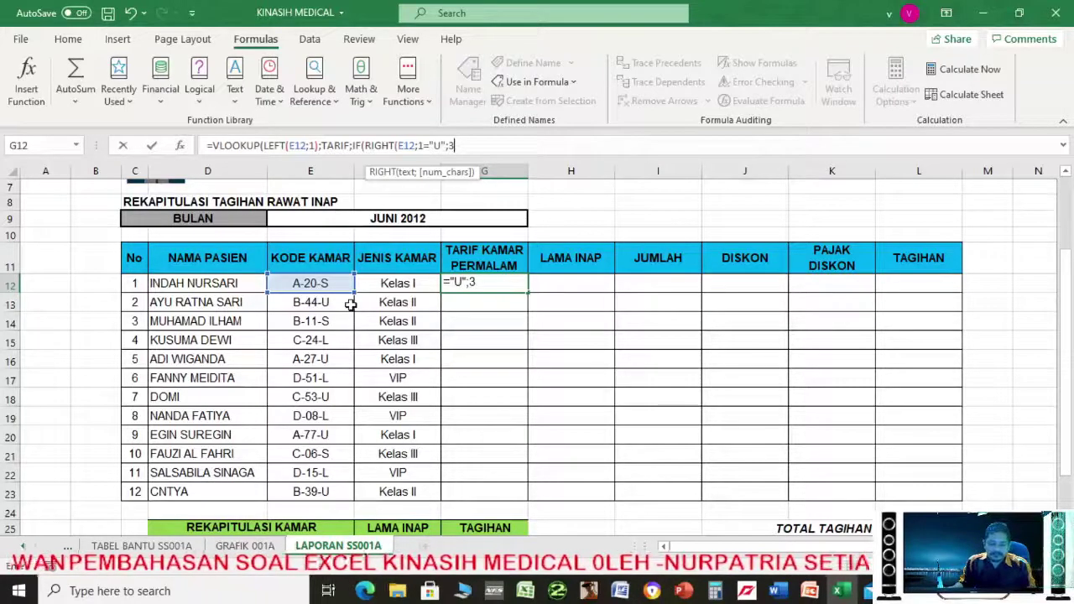
text(;)
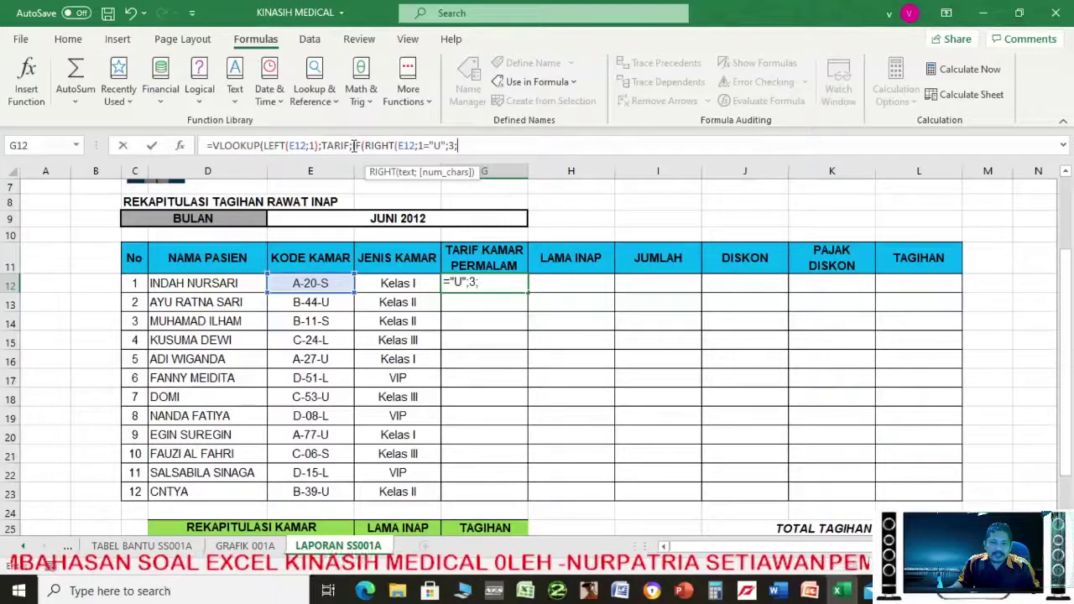
drag(353, 146, 466, 148)
key(ctrl+c)
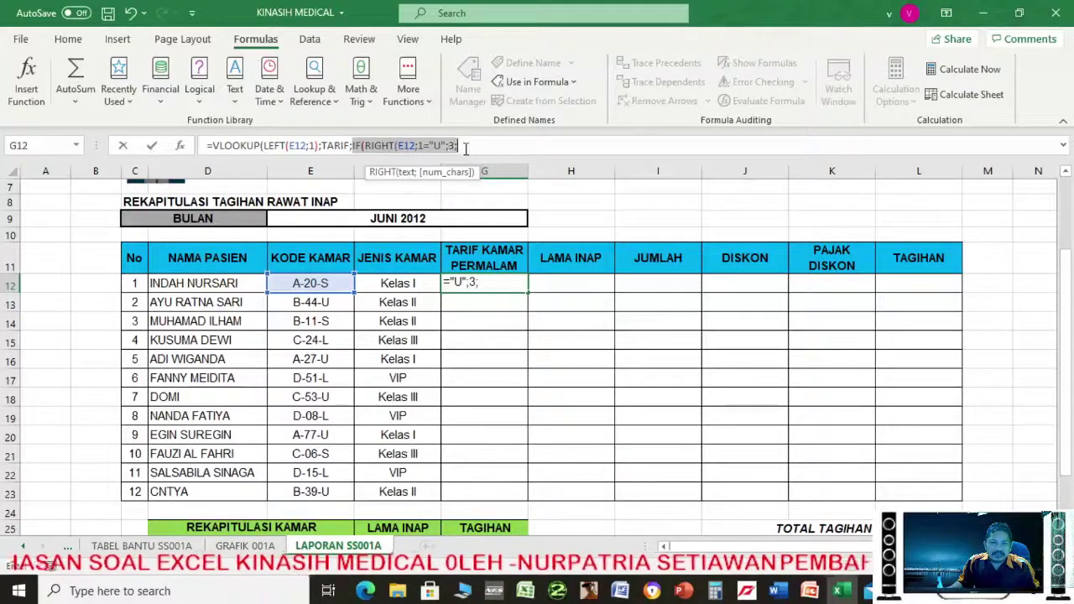
click(68, 39)
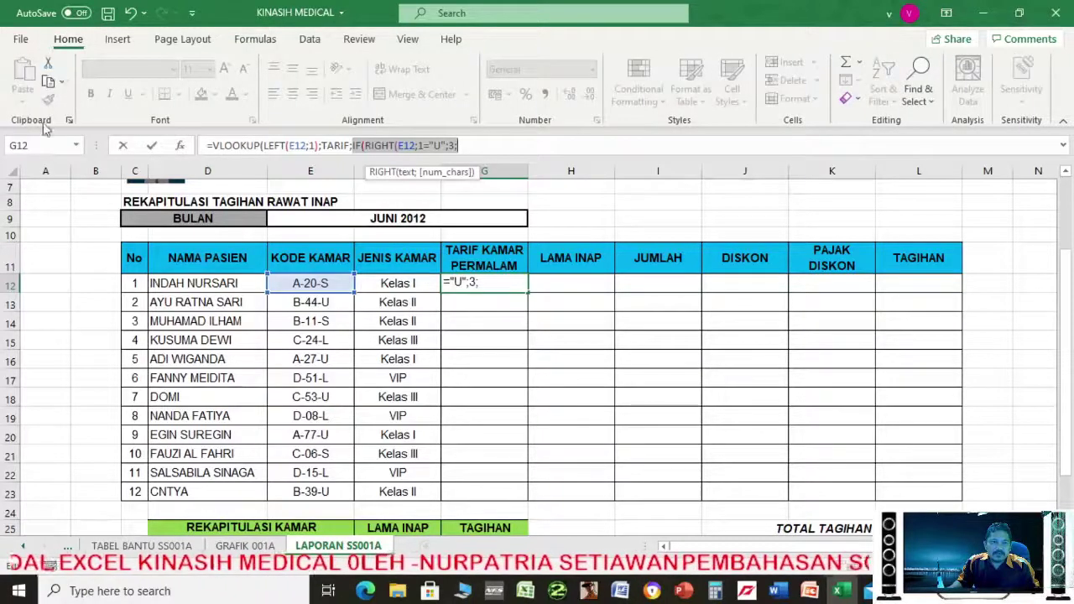
click(52, 82)
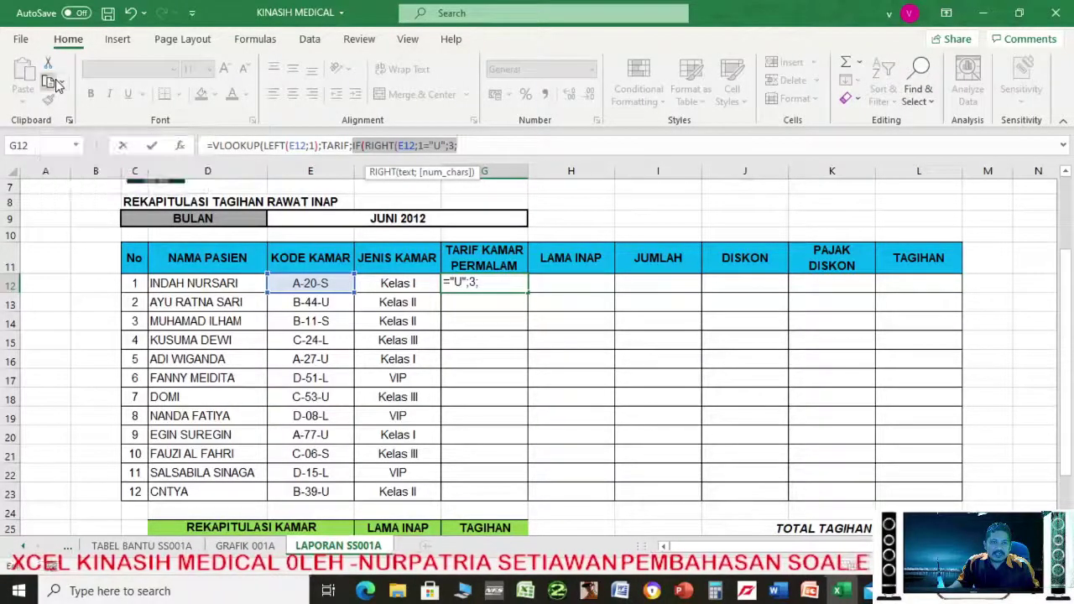
click(477, 144)
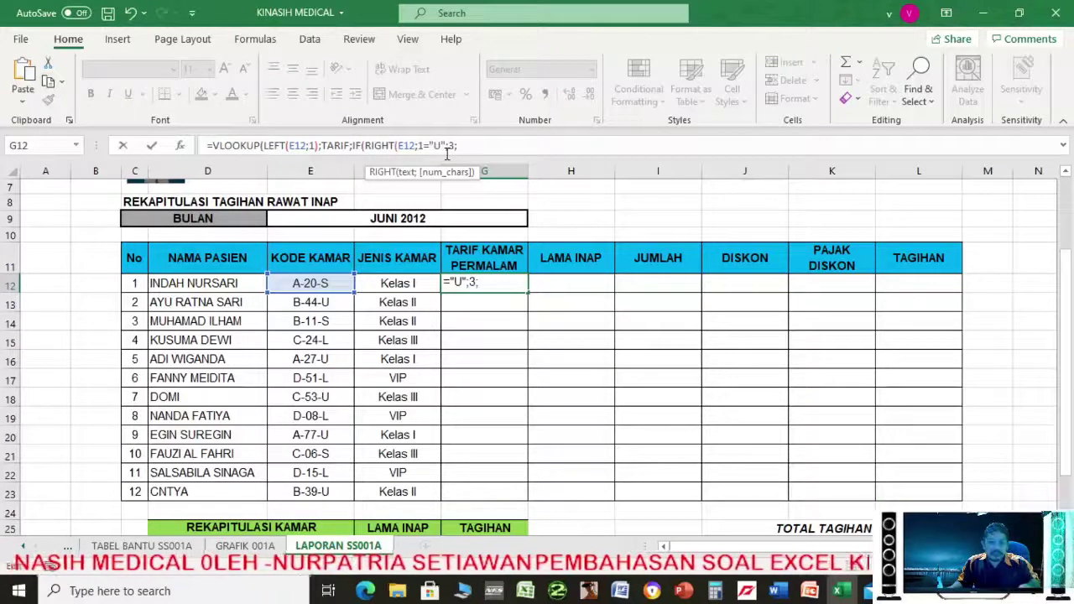
key(ctrl+v)
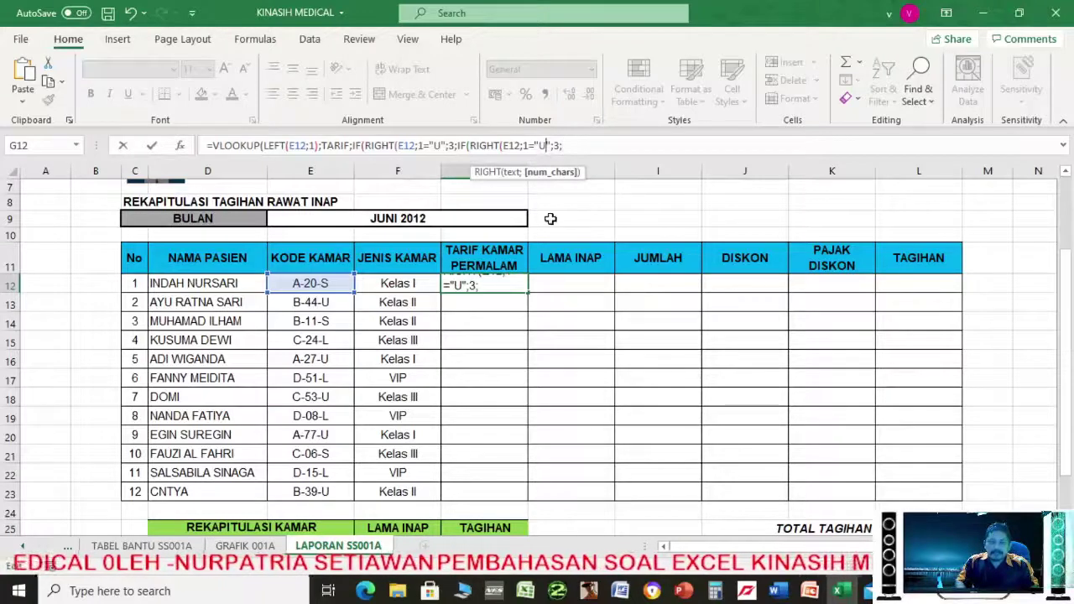
Change the nested IF in G12 to test for "S" with results 4 and 5, and try to complete the VLOOKUP with exact match 0
key(BackSpace)
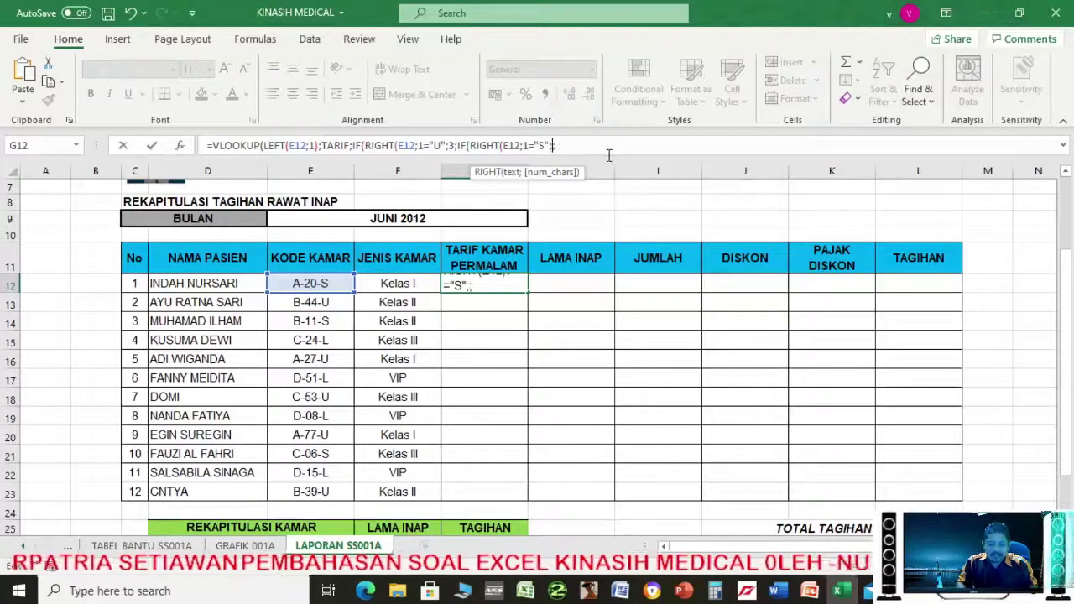
text(4;5)
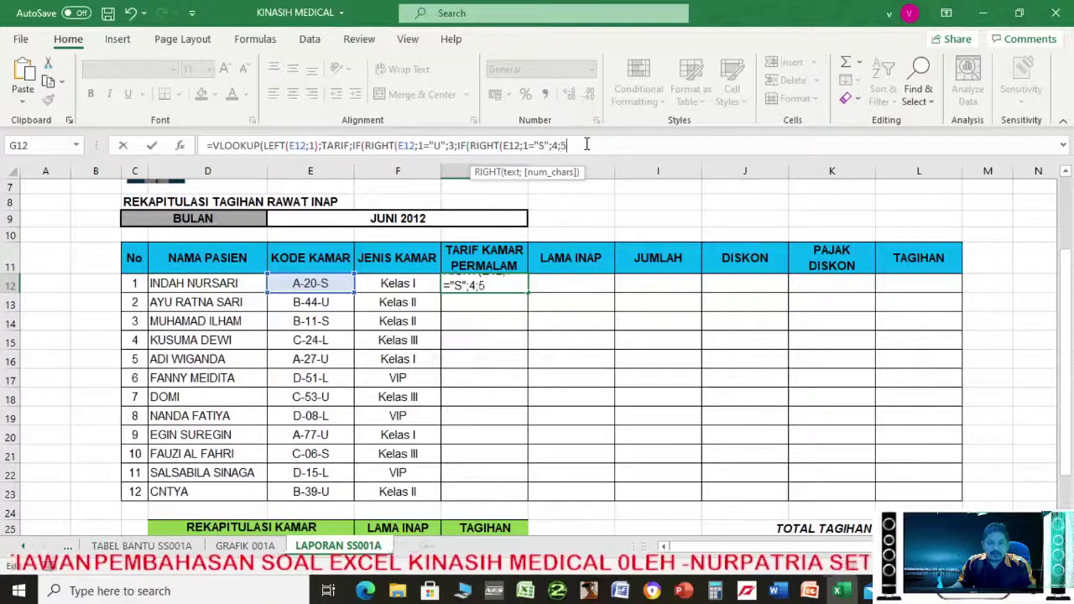
text());0)
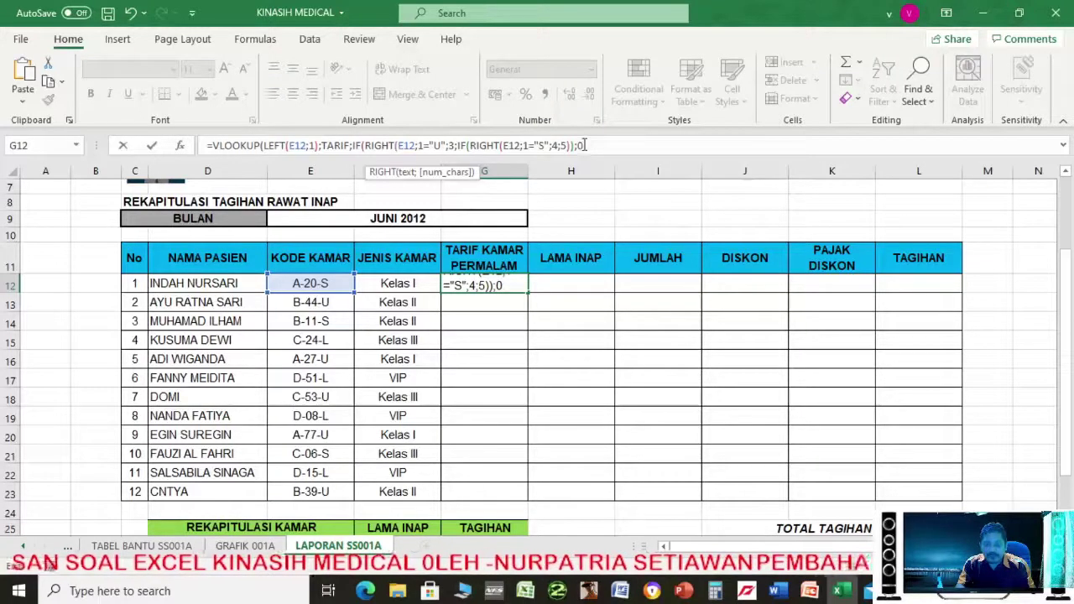
text())
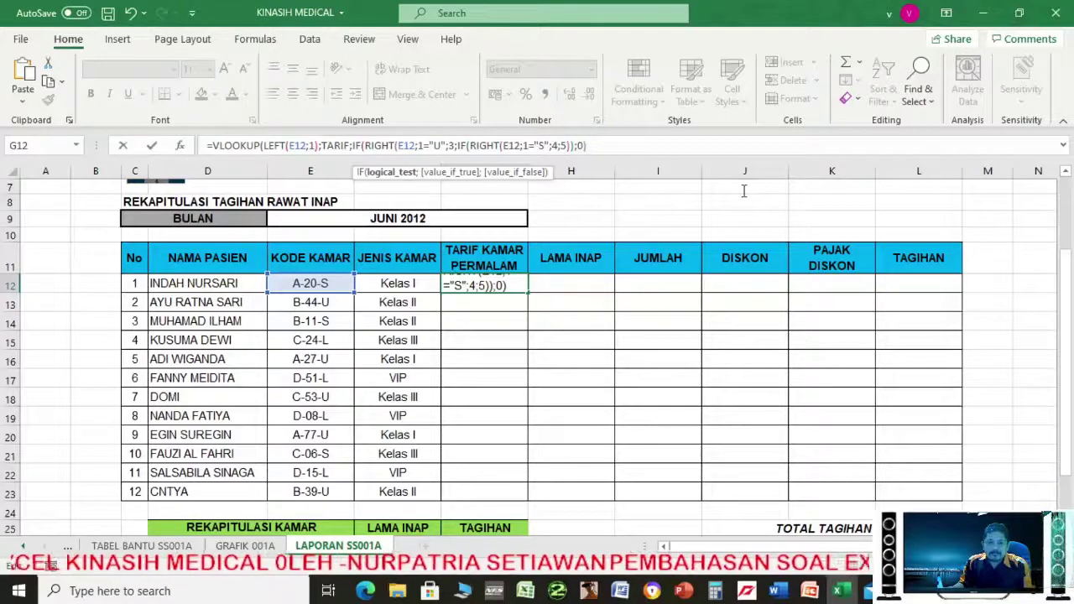
key(Return)
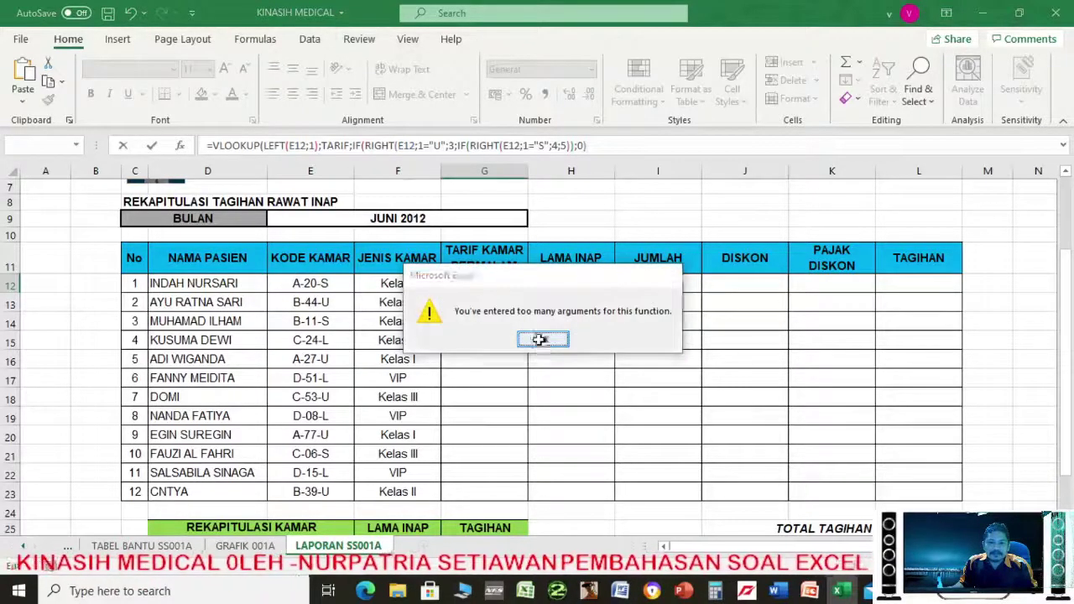
click(543, 340)
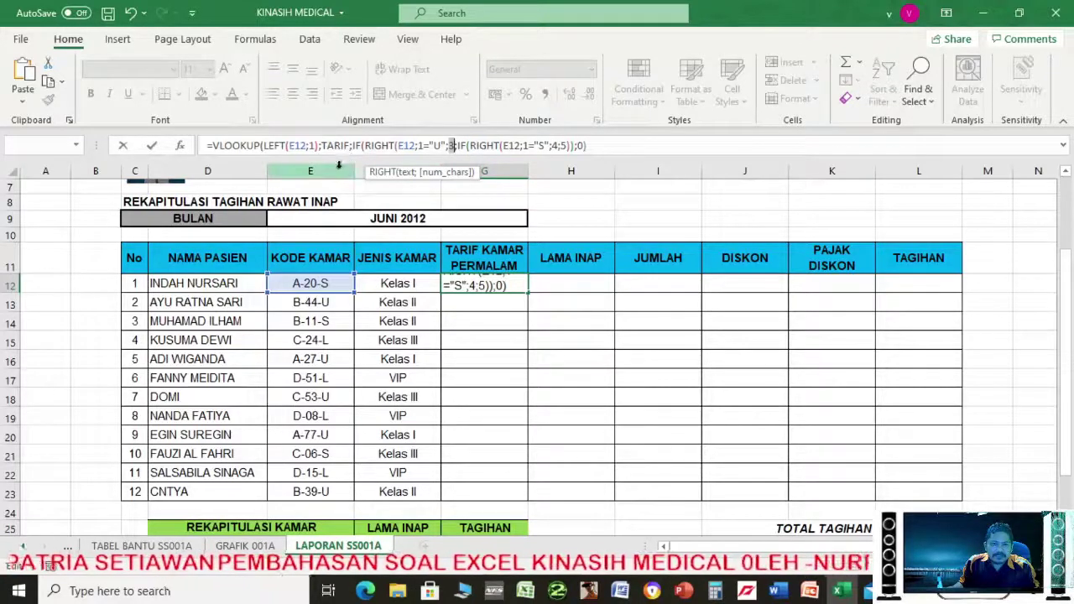
Add the missing closing parenthesis after the 1 in both RIGHT functions in G12, and fill the formula down to G23
click(423, 146)
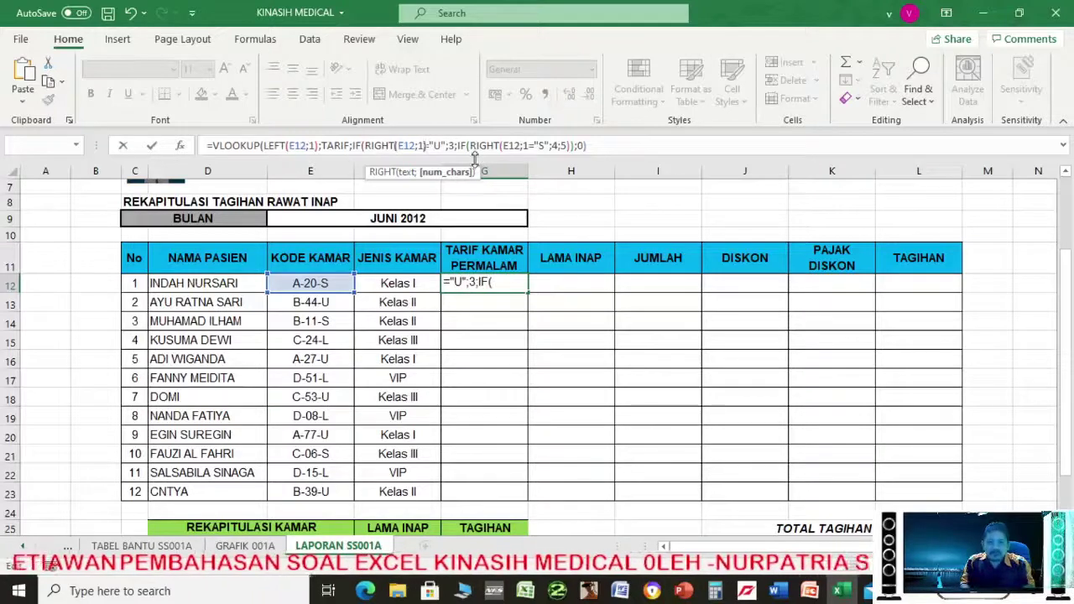
text())
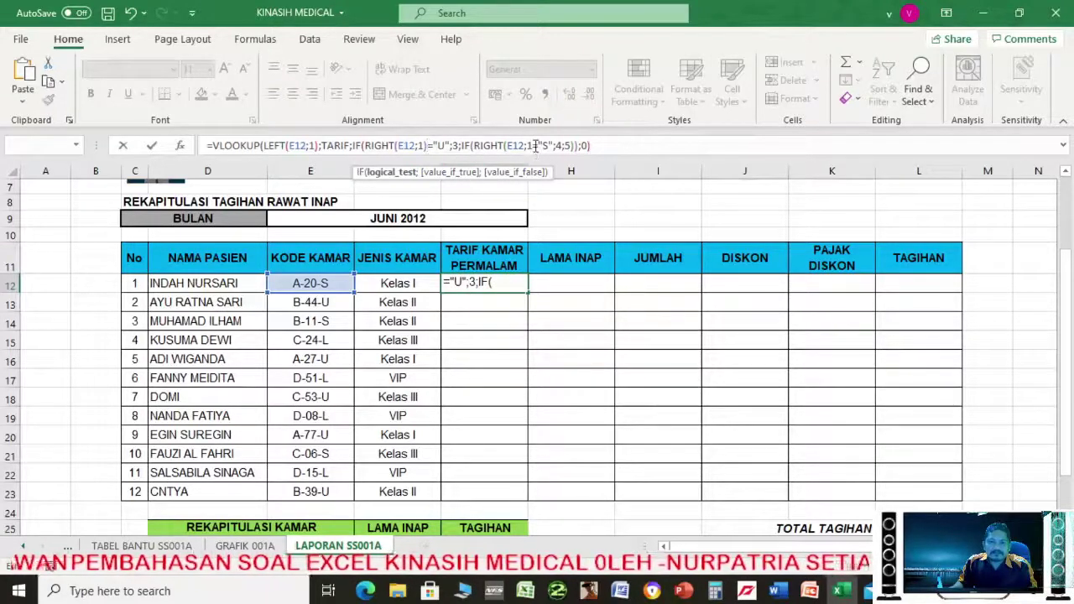
click(534, 146)
text())
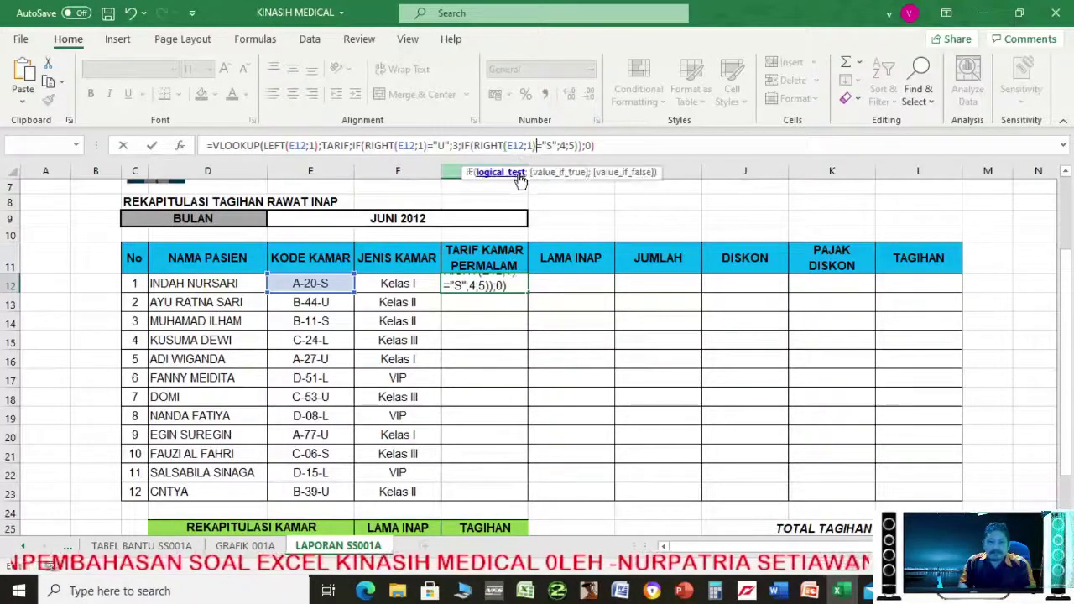
key(Return)
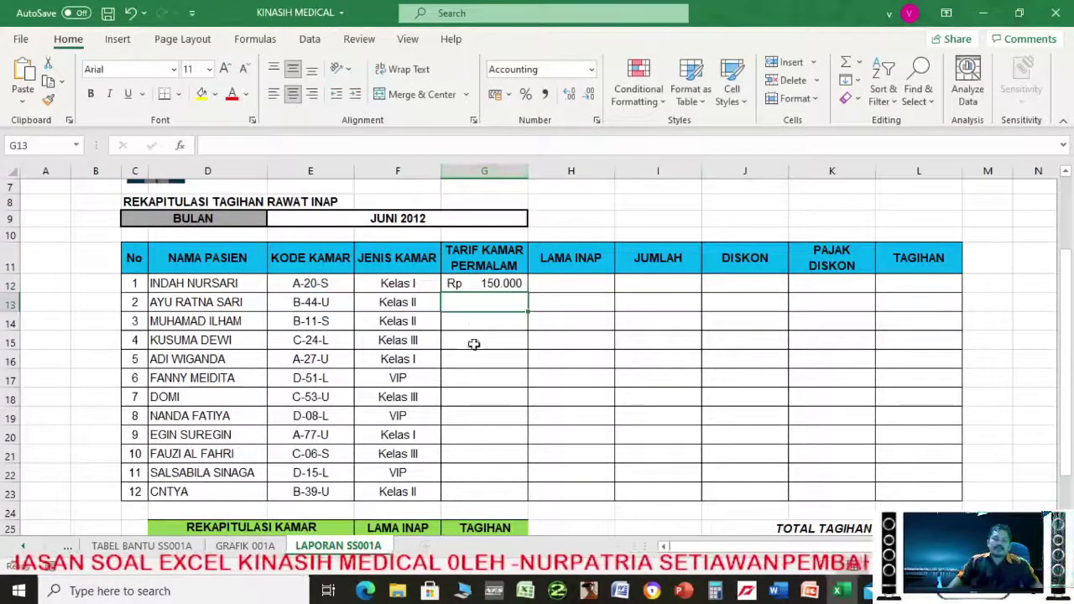
click(501, 284)
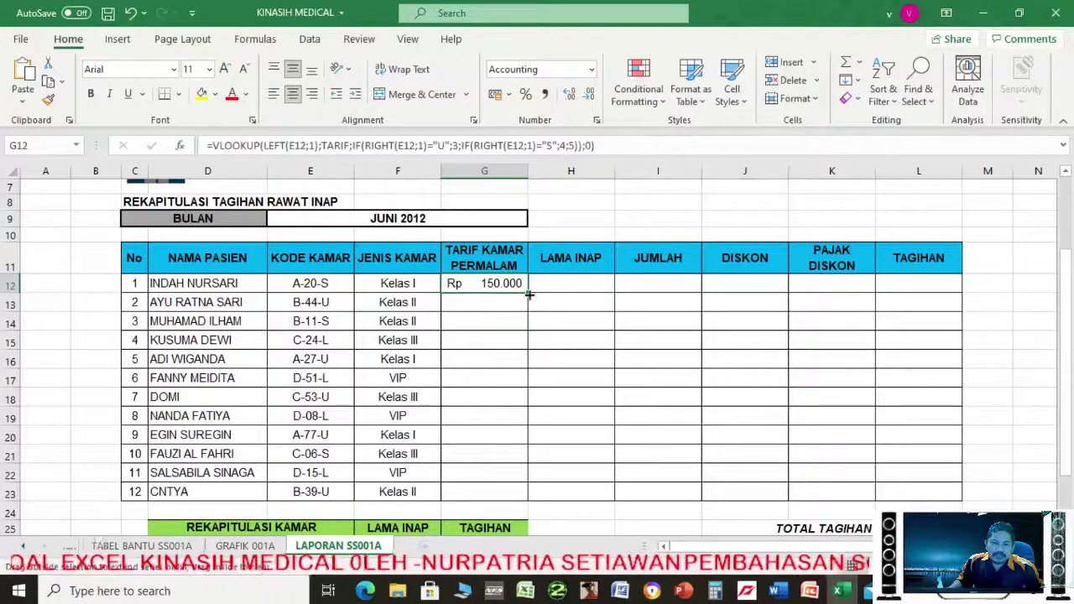
drag(529, 295, 520, 501)
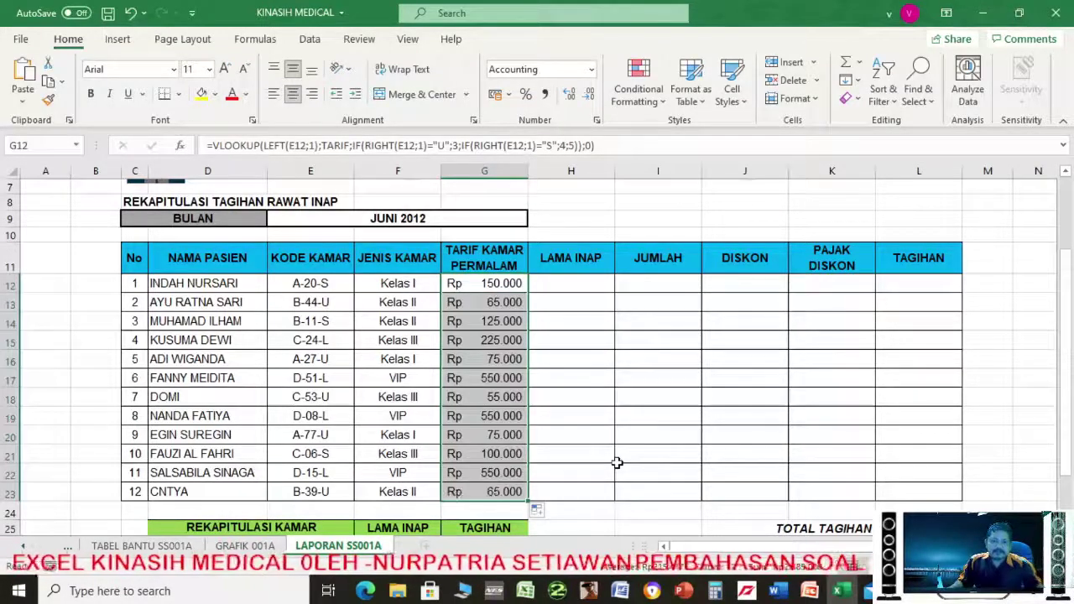
Switch to PowerPoint, compare the TARIF KAMAR values with the LAPORAN SS001A slide, and return to the Excel report
click(682, 592)
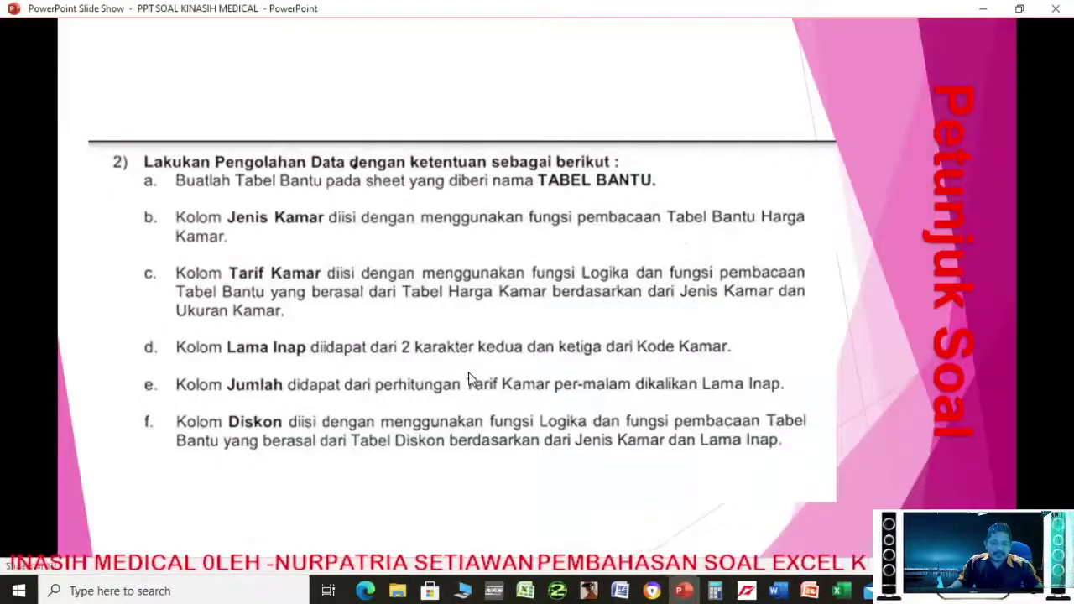
key(Escape)
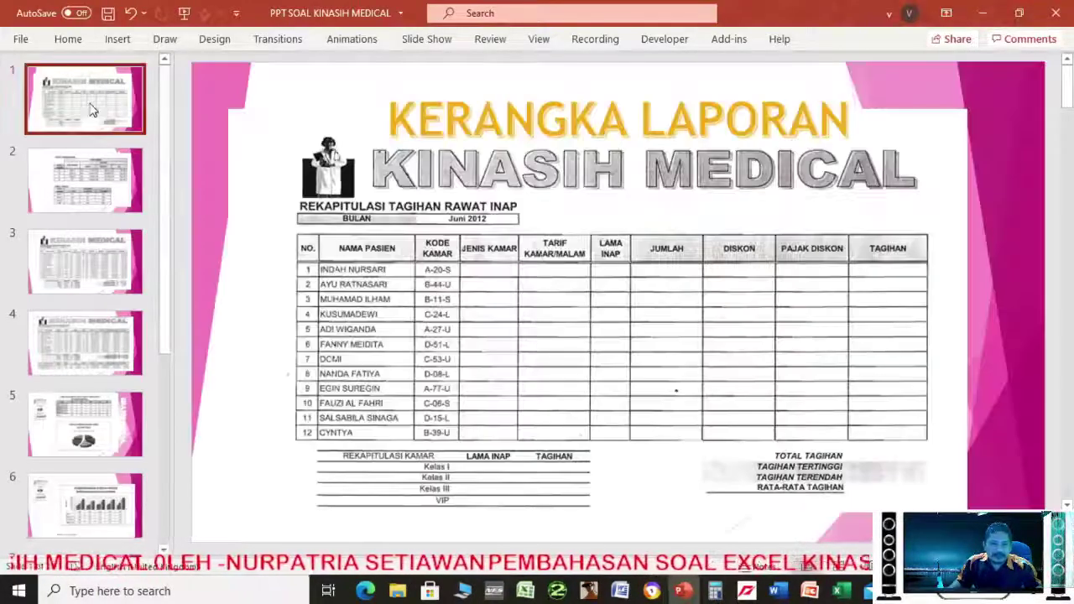
click(106, 276)
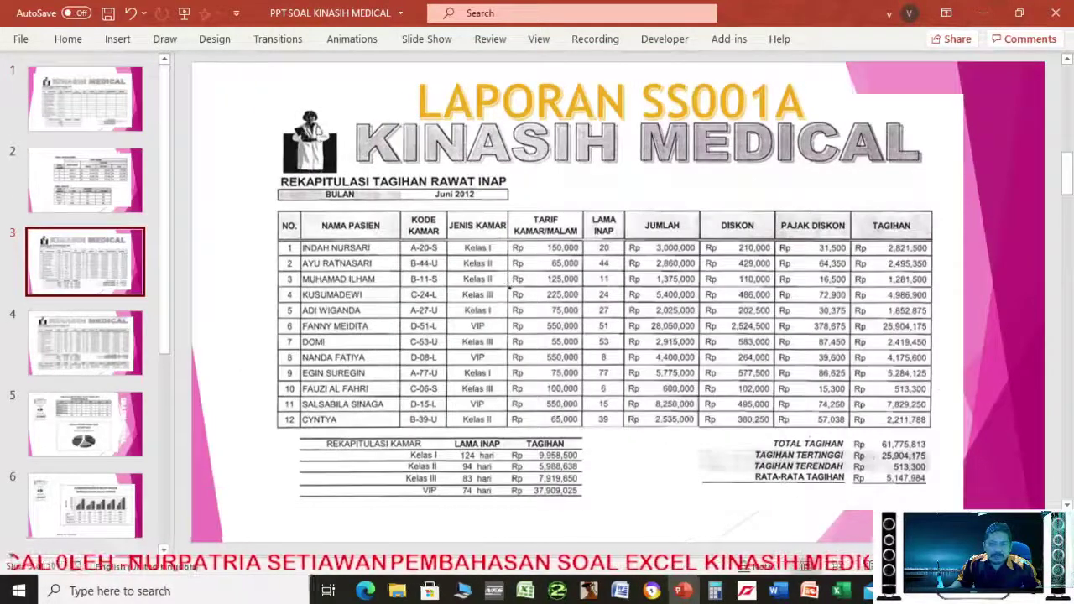
scroll(510, 288, up, 5)
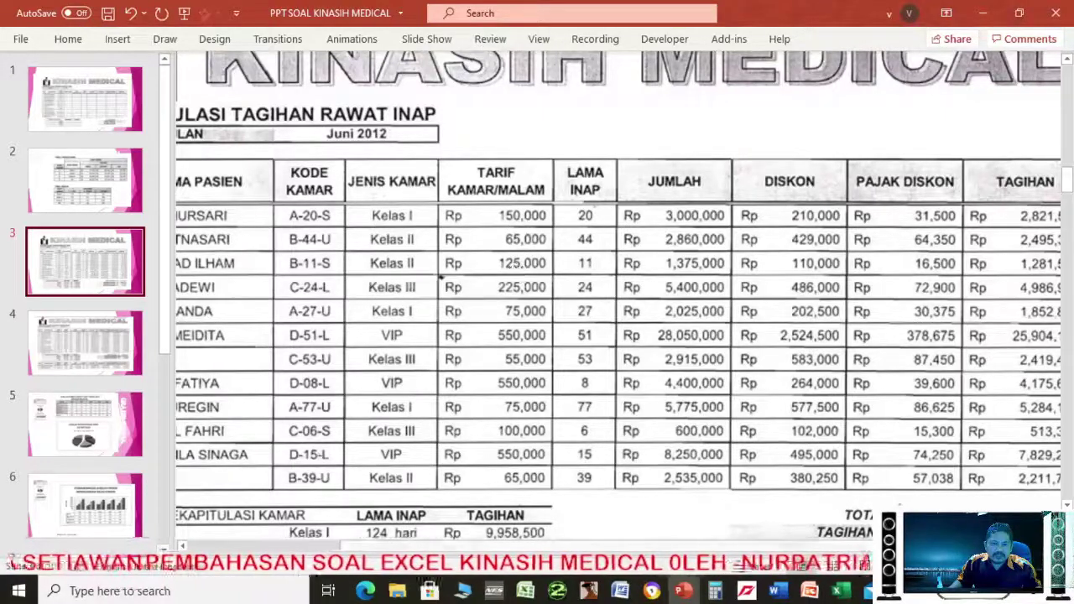
click(840, 592)
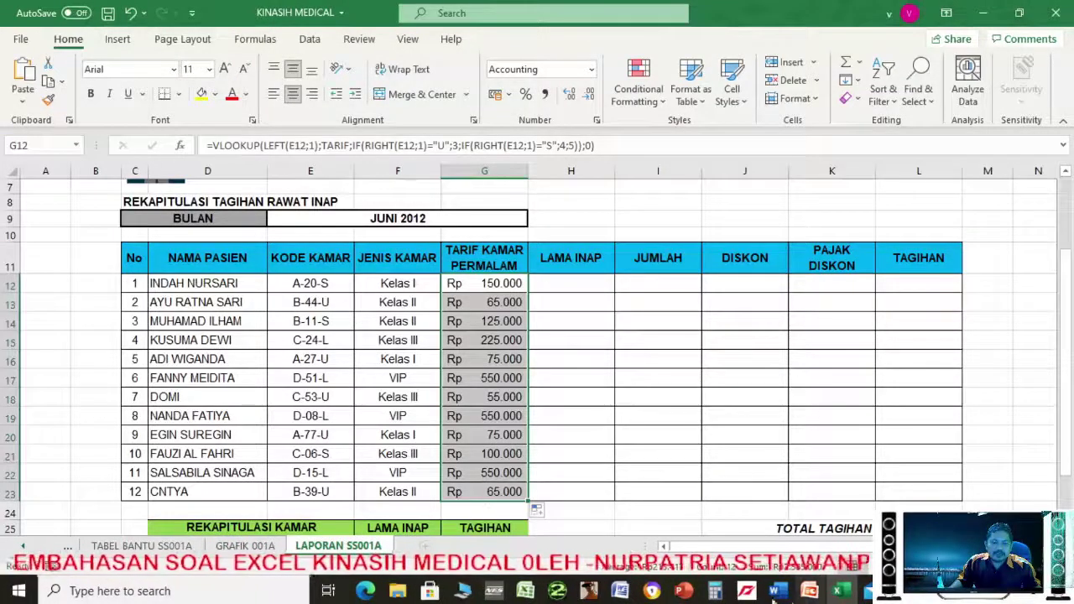
click(684, 591)
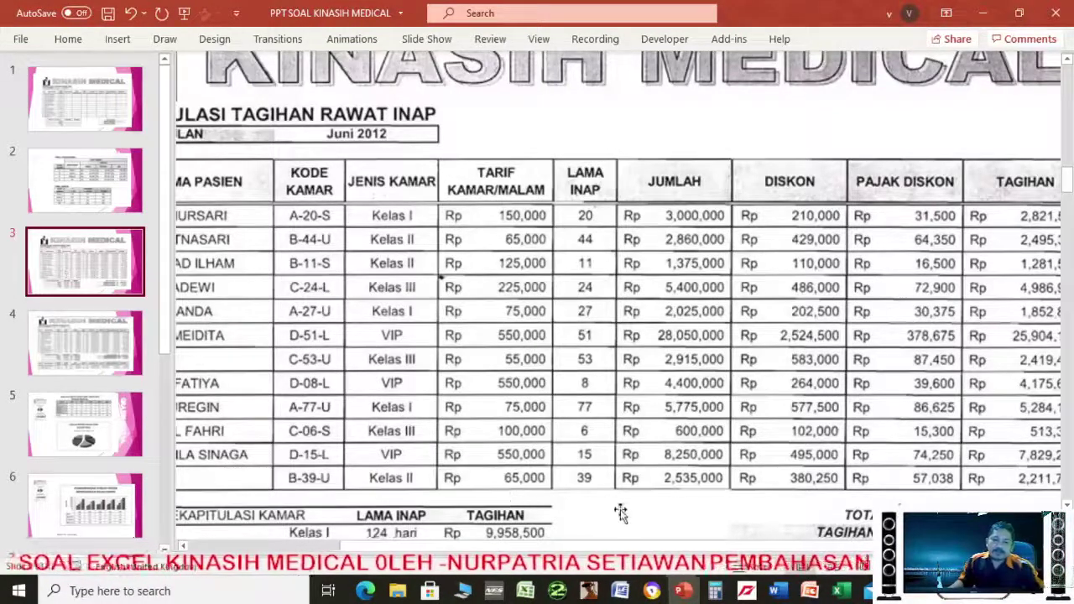
click(680, 592)
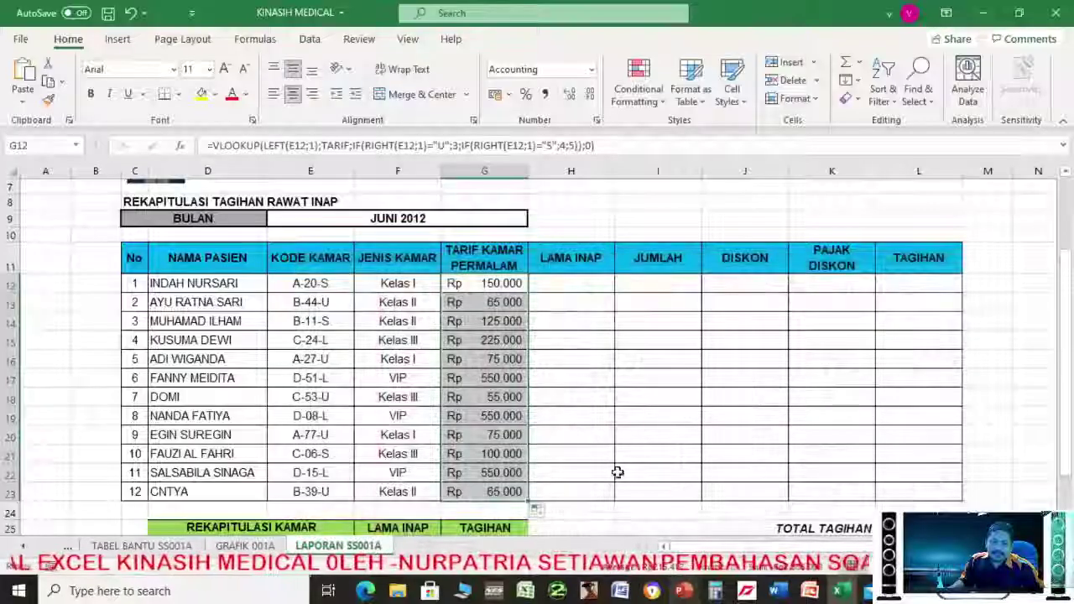
Select H12, read the Lama Inap column and its instruction in the PowerPoint slides, and return to Excel
click(570, 288)
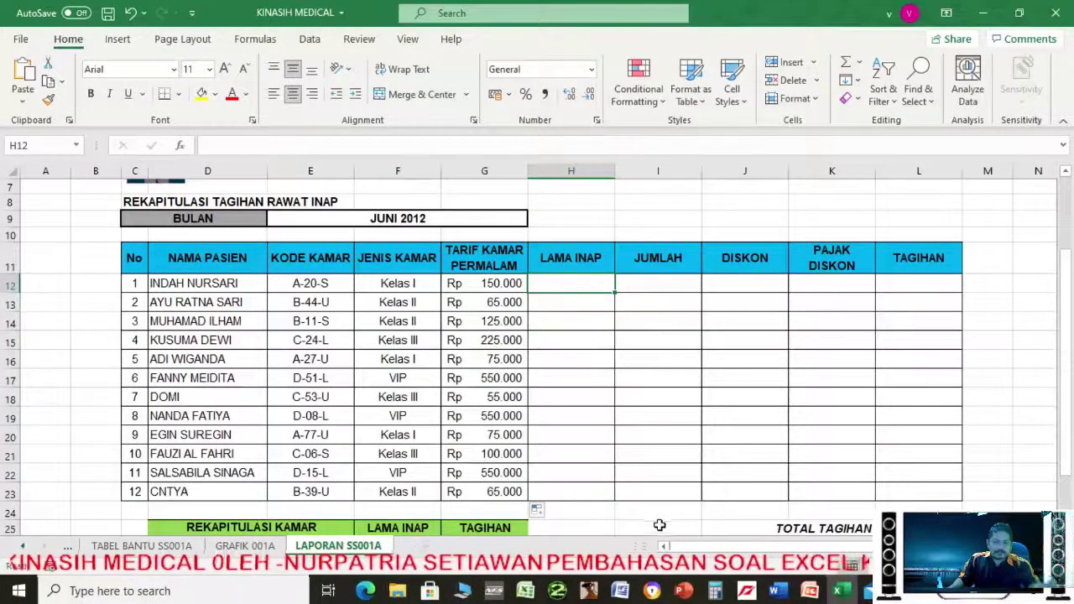
click(682, 592)
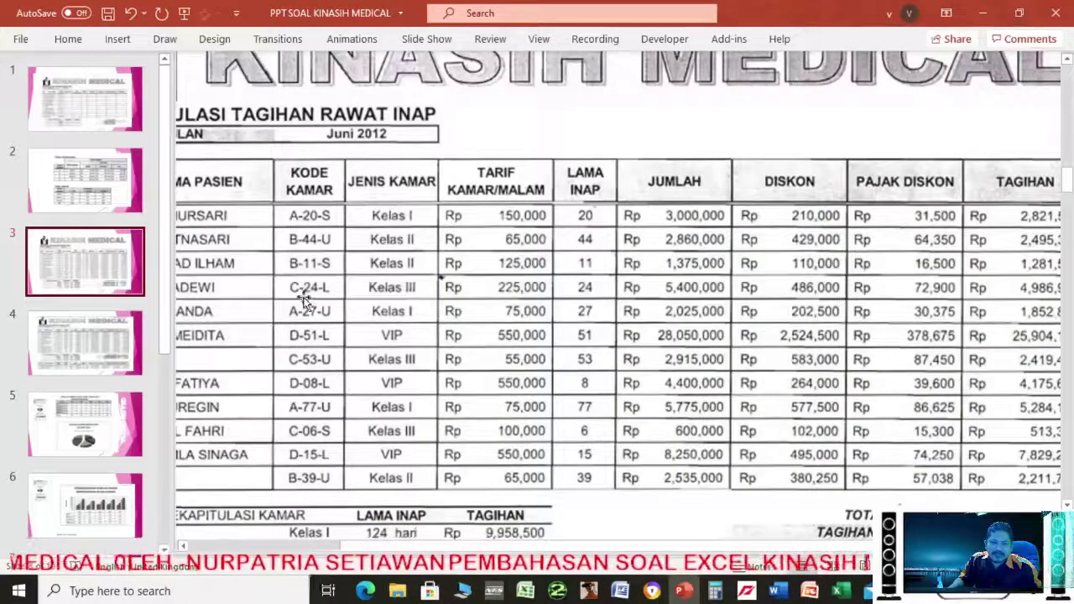
scroll(229, 300, down, 1)
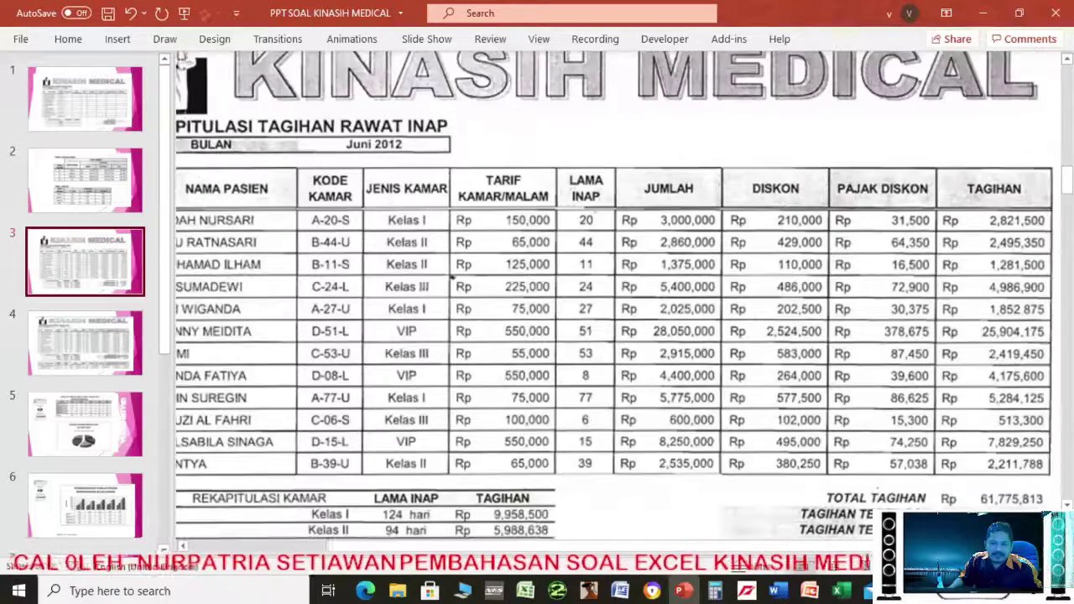
scroll(758, 448, down, 1)
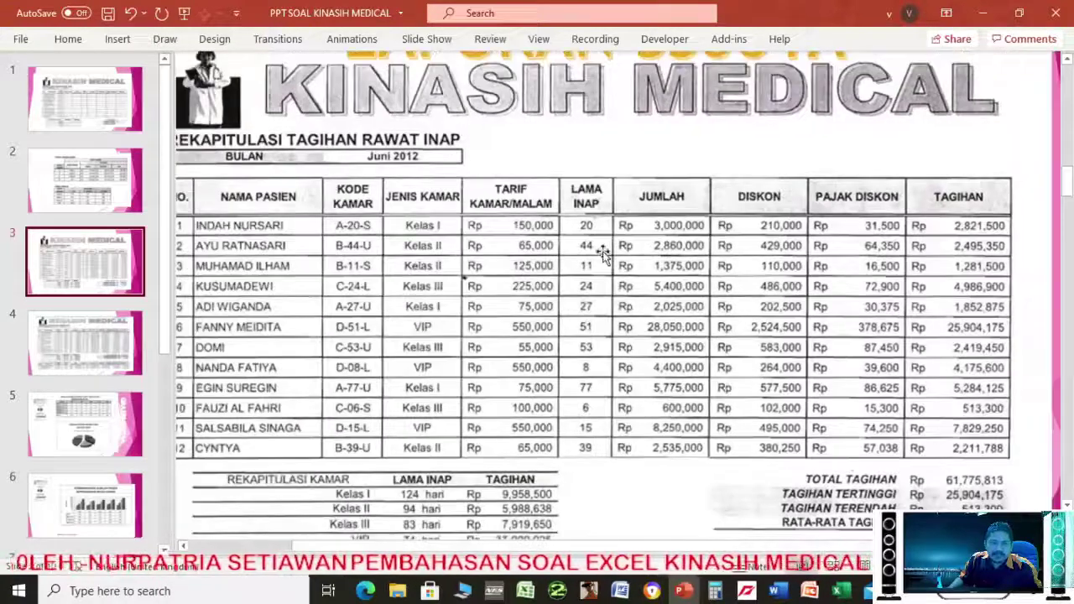
scroll(75, 256, down, 4)
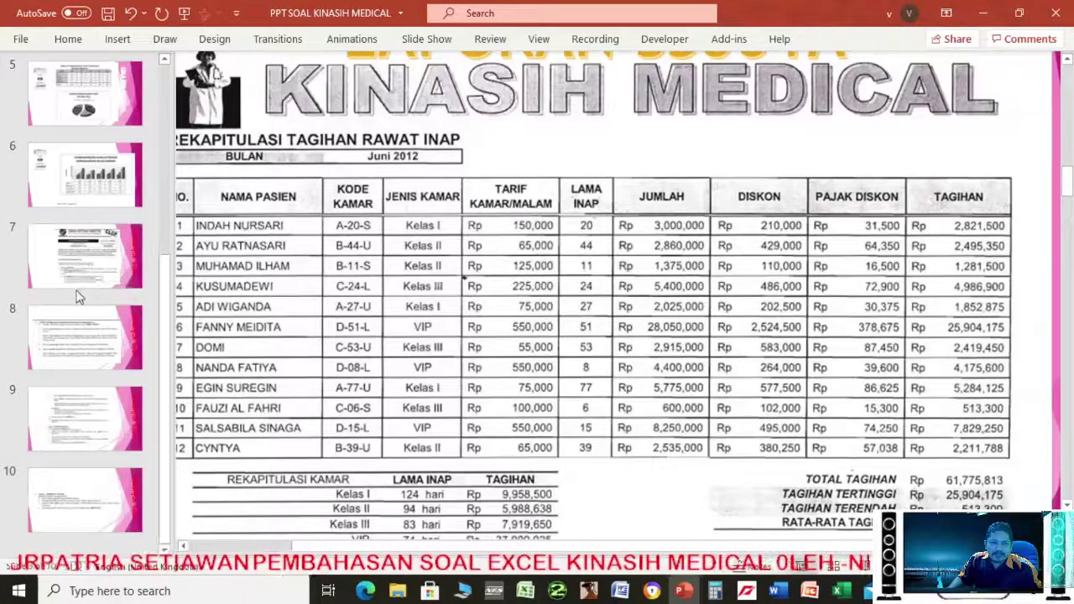
click(90, 319)
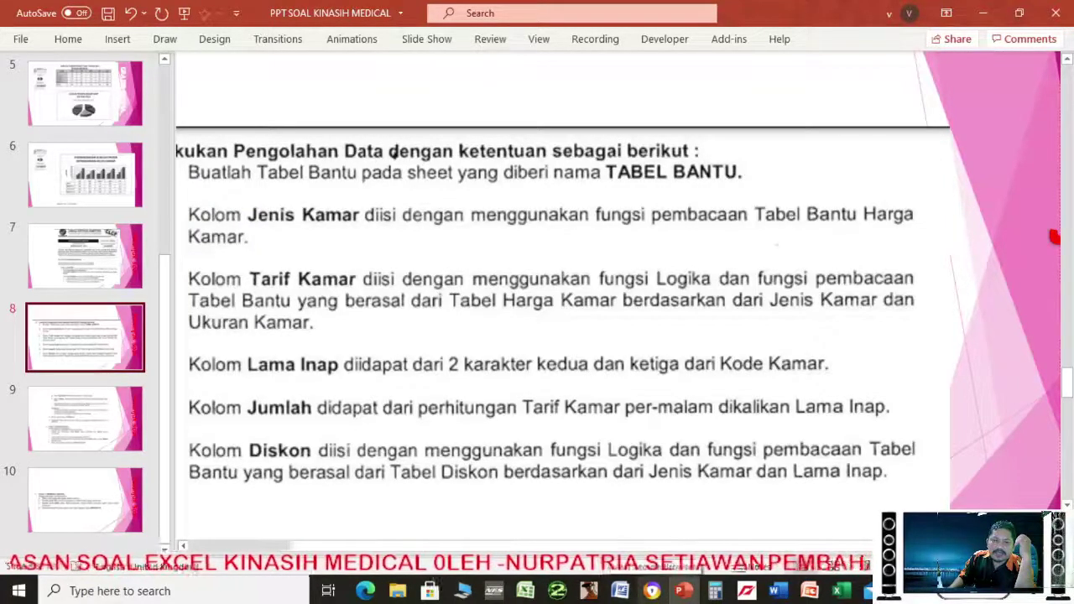
mouse_move(670, 594)
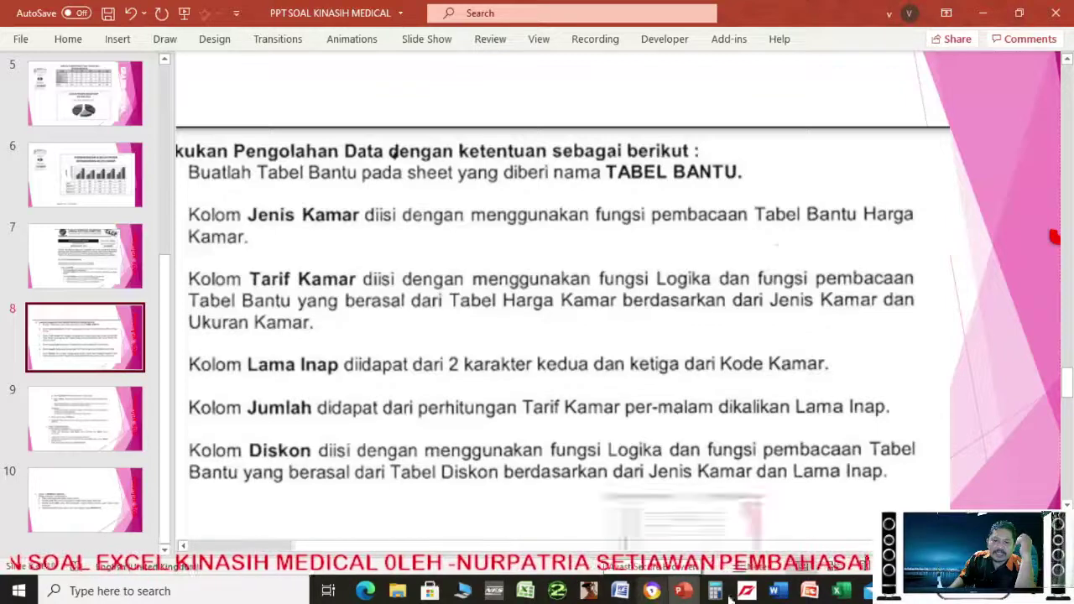
click(683, 592)
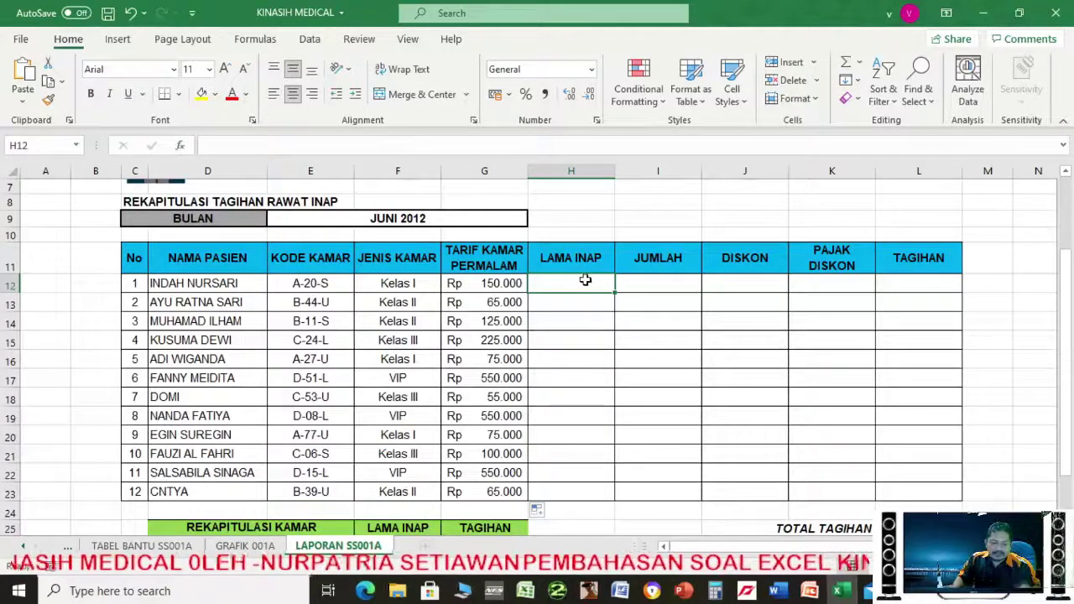
Enter the formula =MID(E12;3;2) in H12 to extract the length of stay from the room code
text(=)
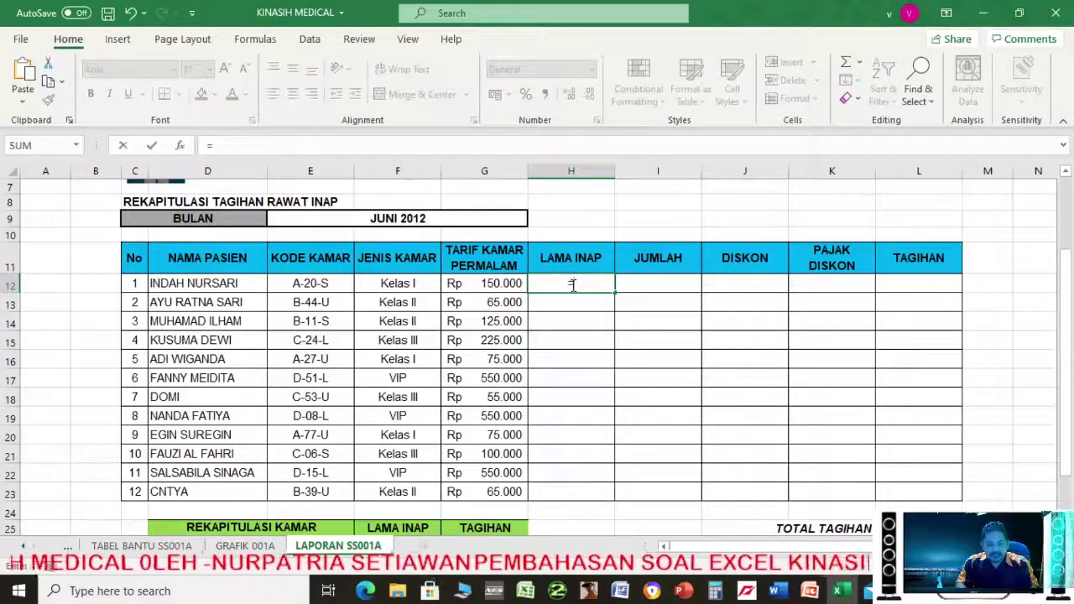
text(mid)
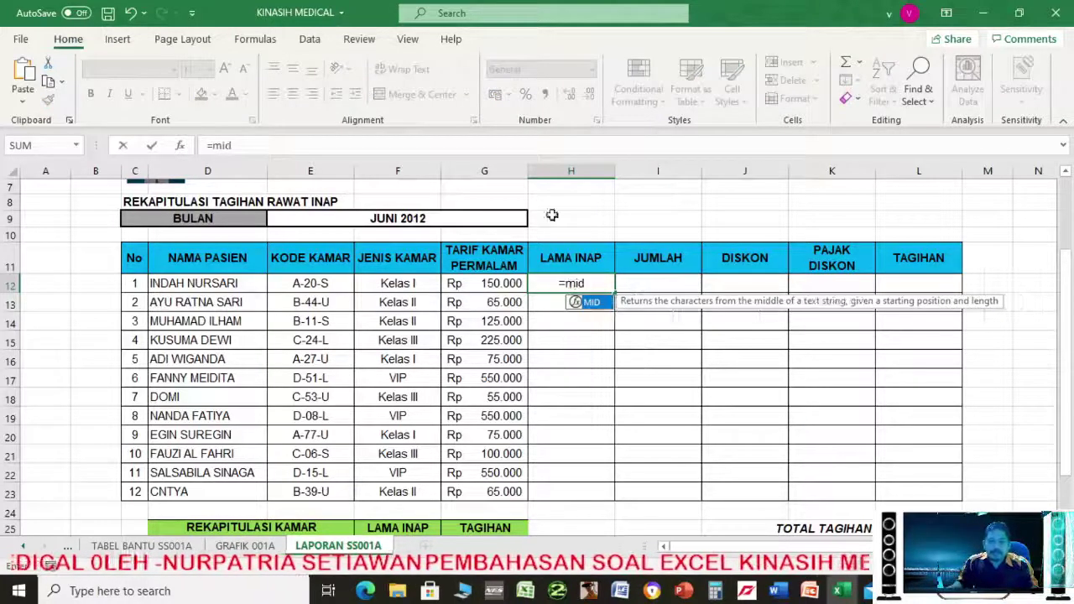
double_click(591, 302)
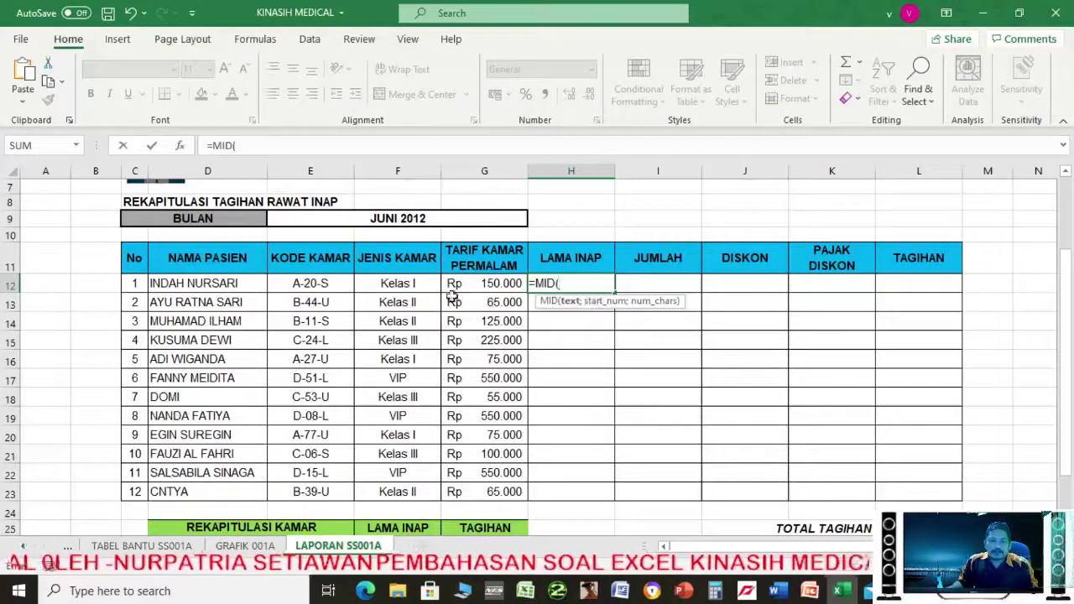
click(298, 285)
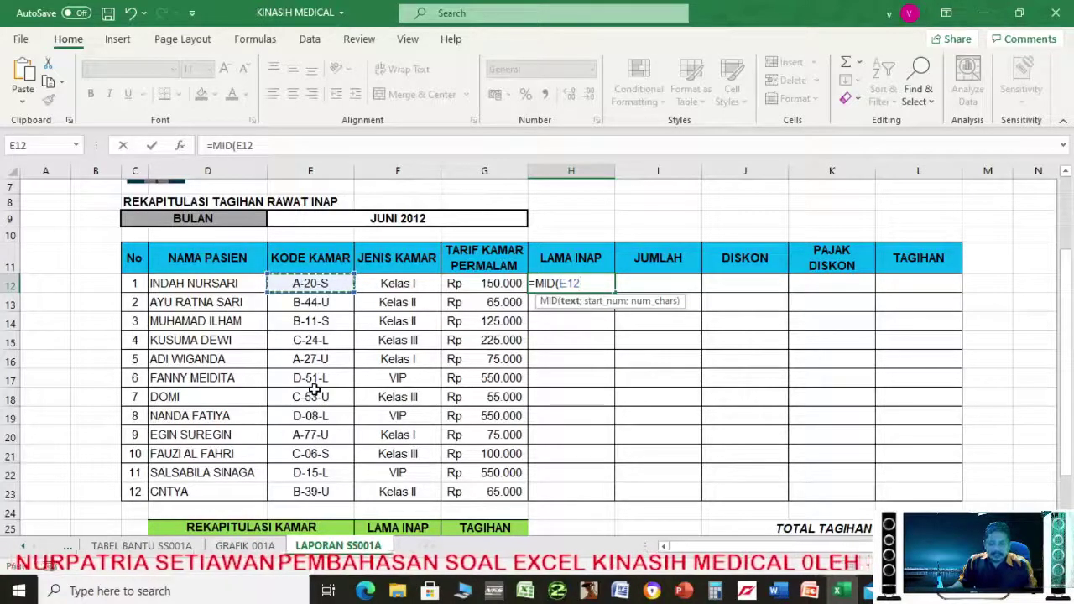
text(;)
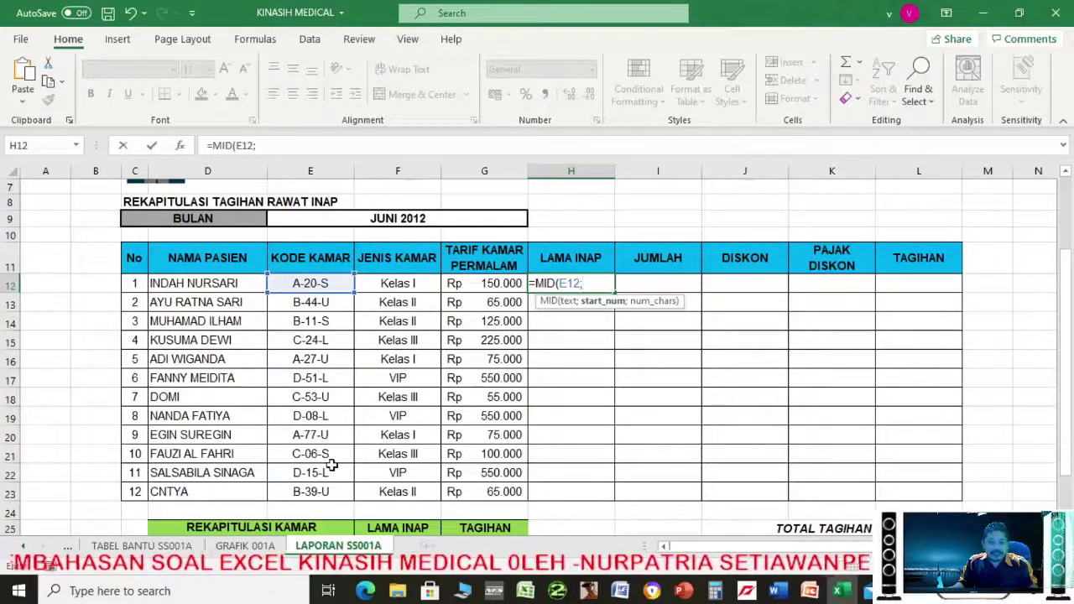
text(;2)
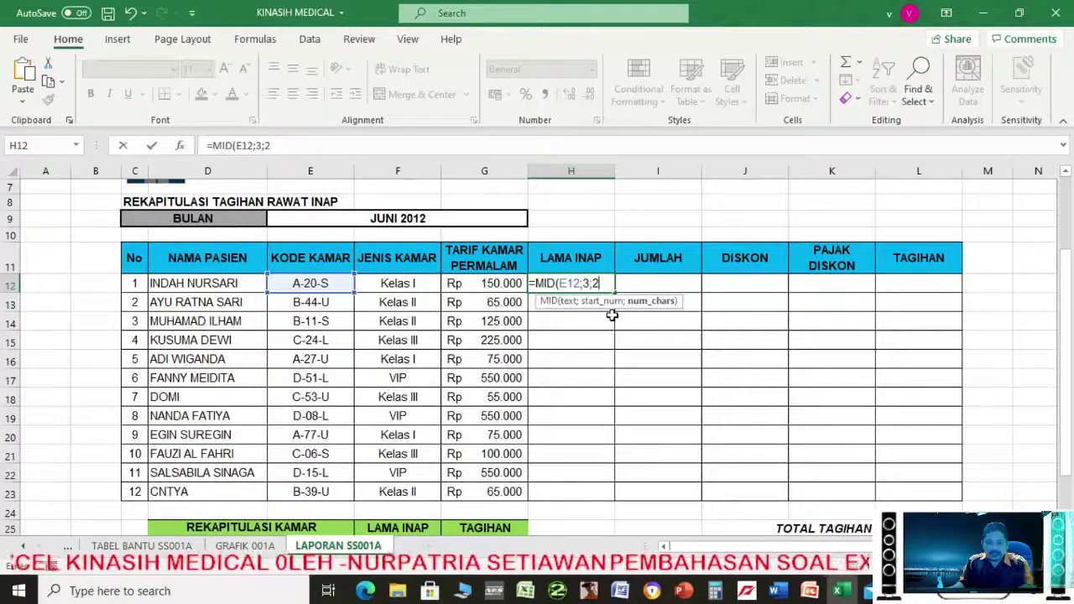
key(Return)
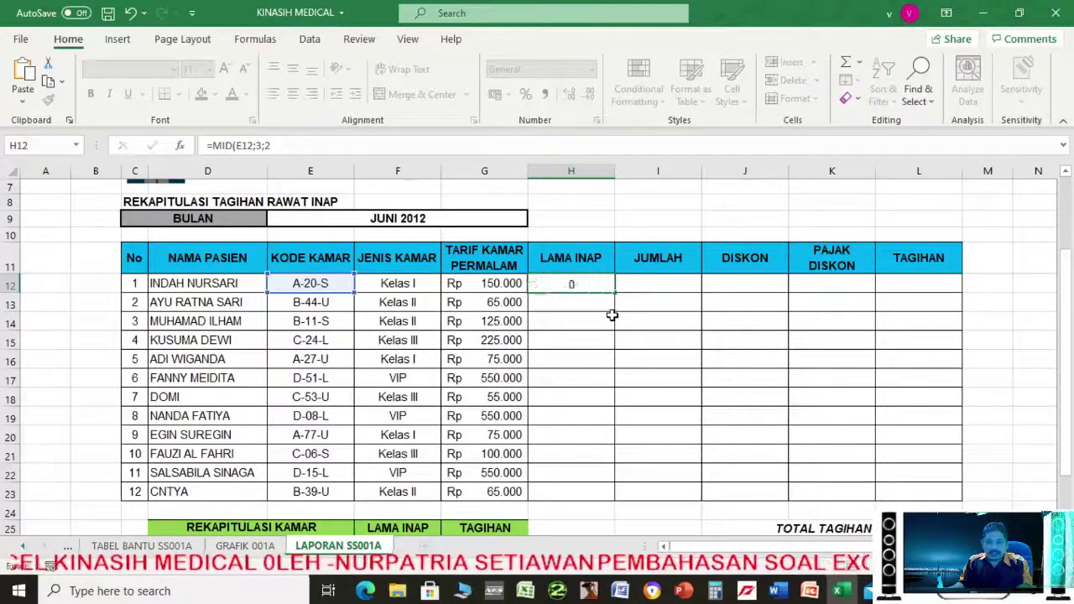
click(596, 285)
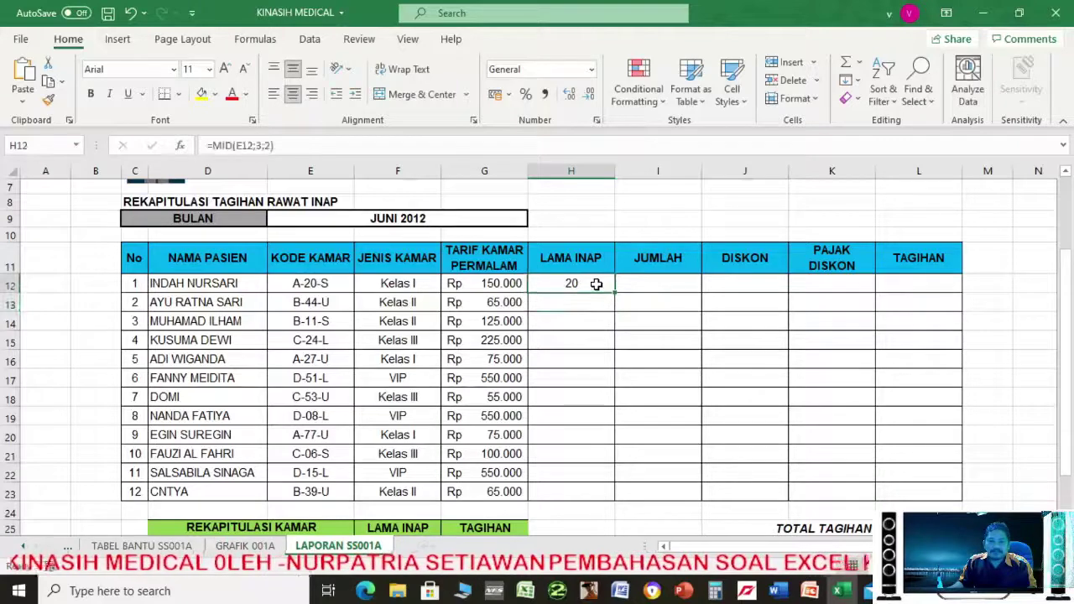
Check the LAMA INAP column on the LAPORAN SS001A slide in PowerPoint against H12, and return to Excel
click(684, 593)
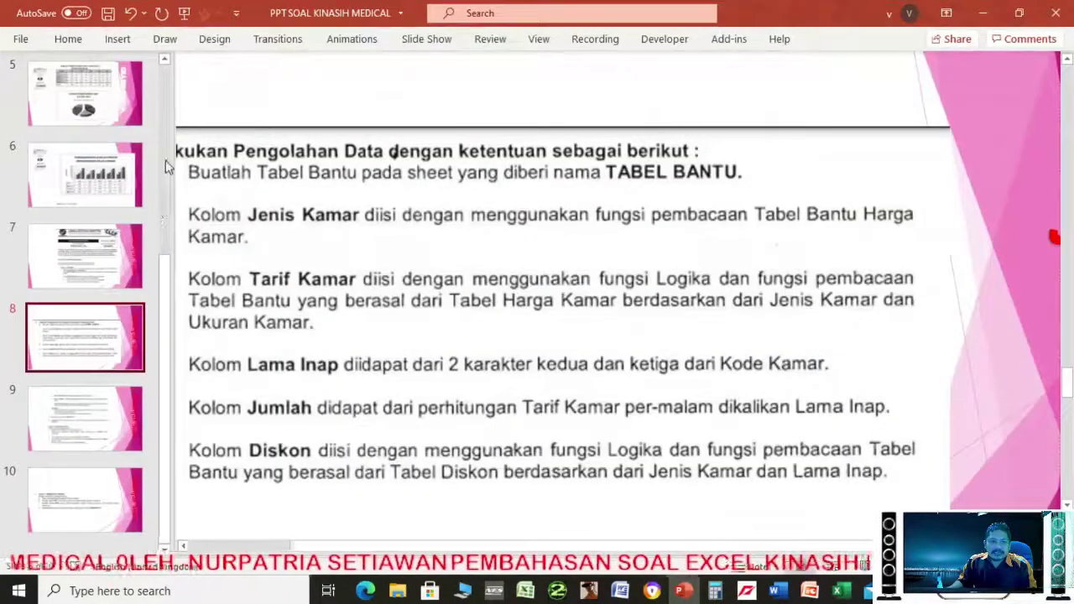
scroll(166, 161, up, 5)
click(87, 270)
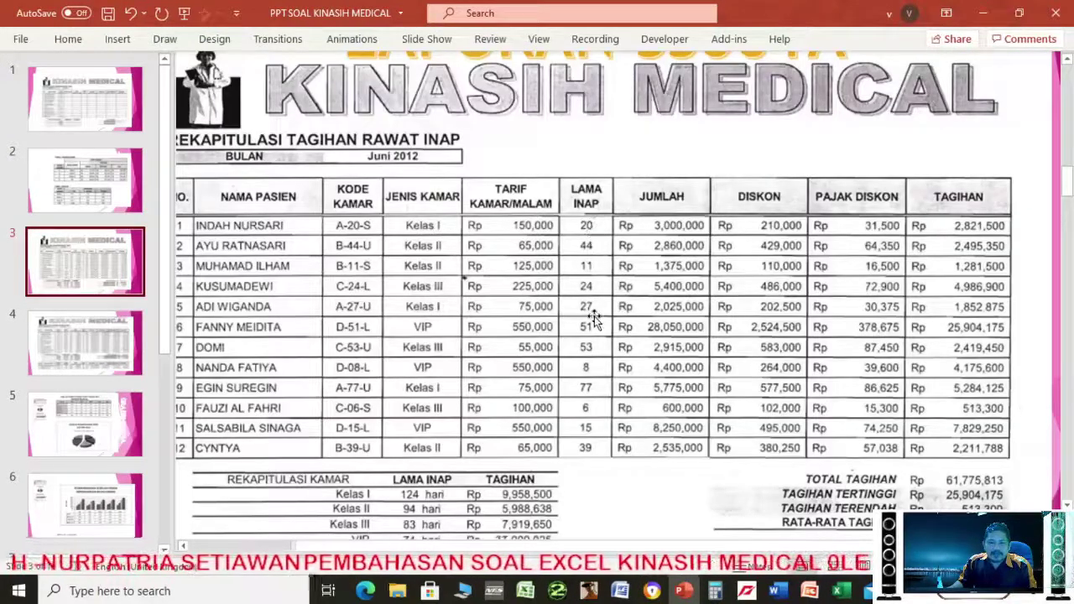
click(682, 593)
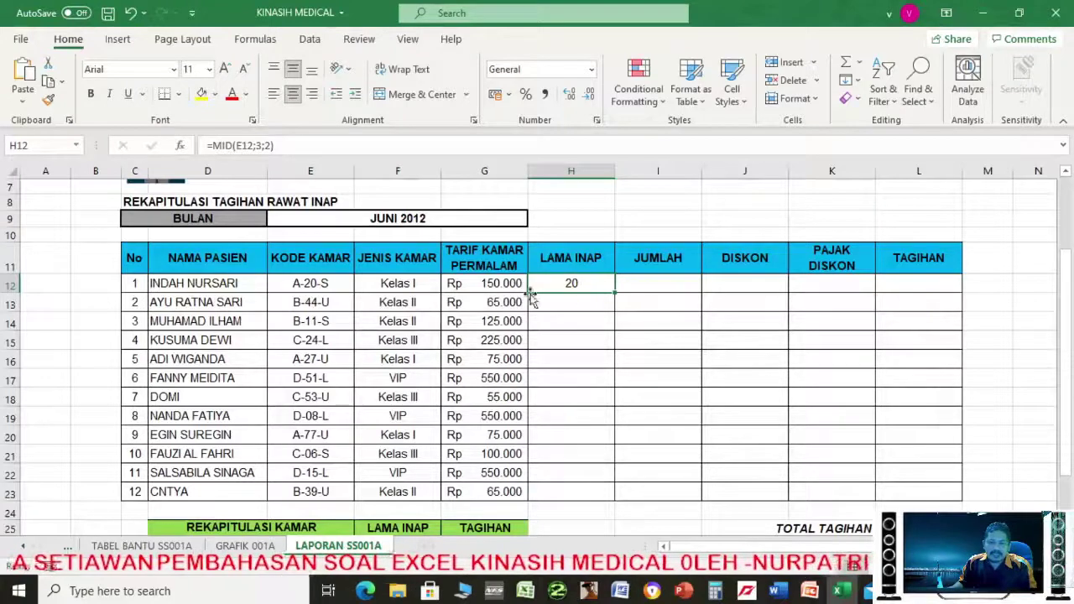
Wrap the MID formula in H12 in the VALUE function, and fill it down to H23
click(211, 145)
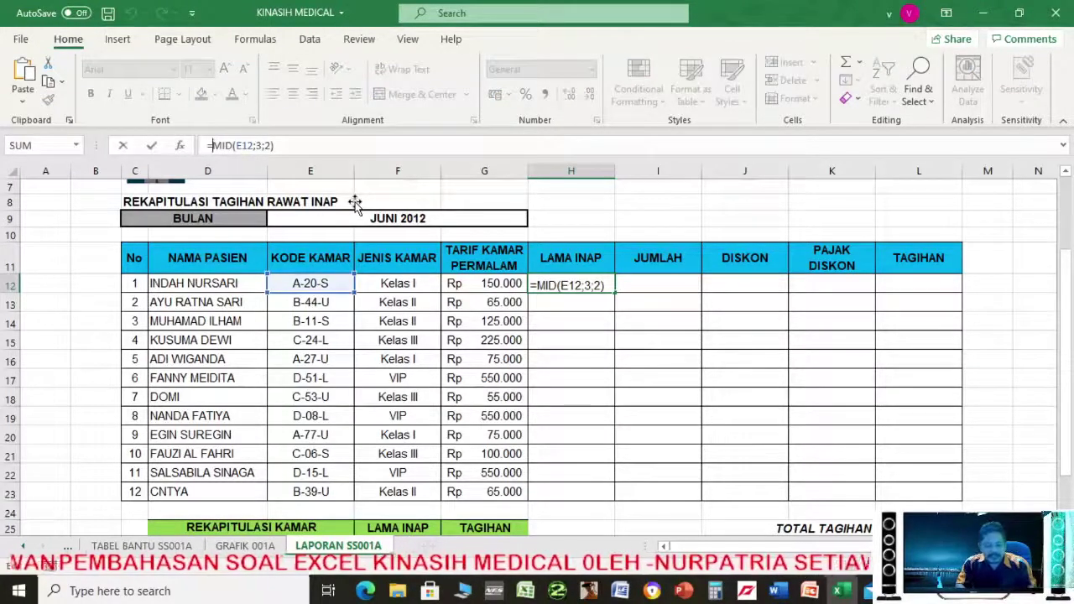
text(v)
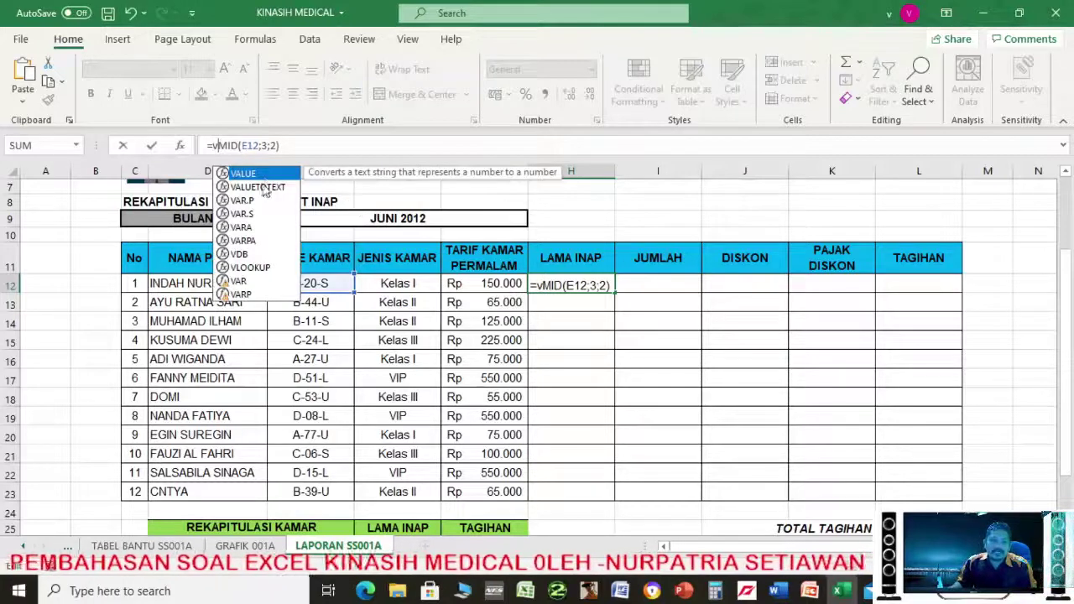
double_click(266, 173)
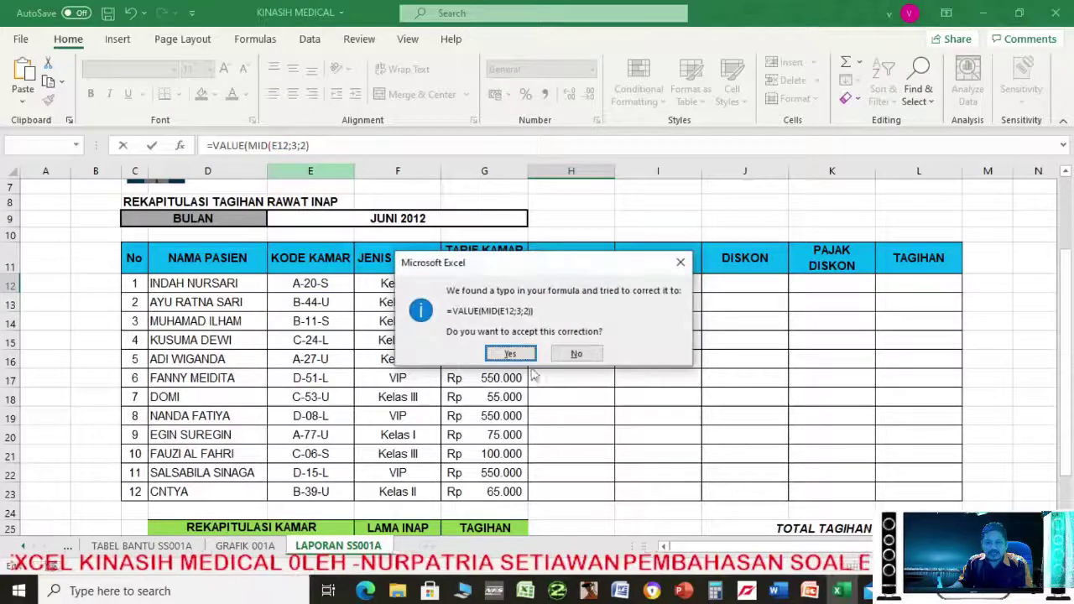
click(513, 353)
click(603, 290)
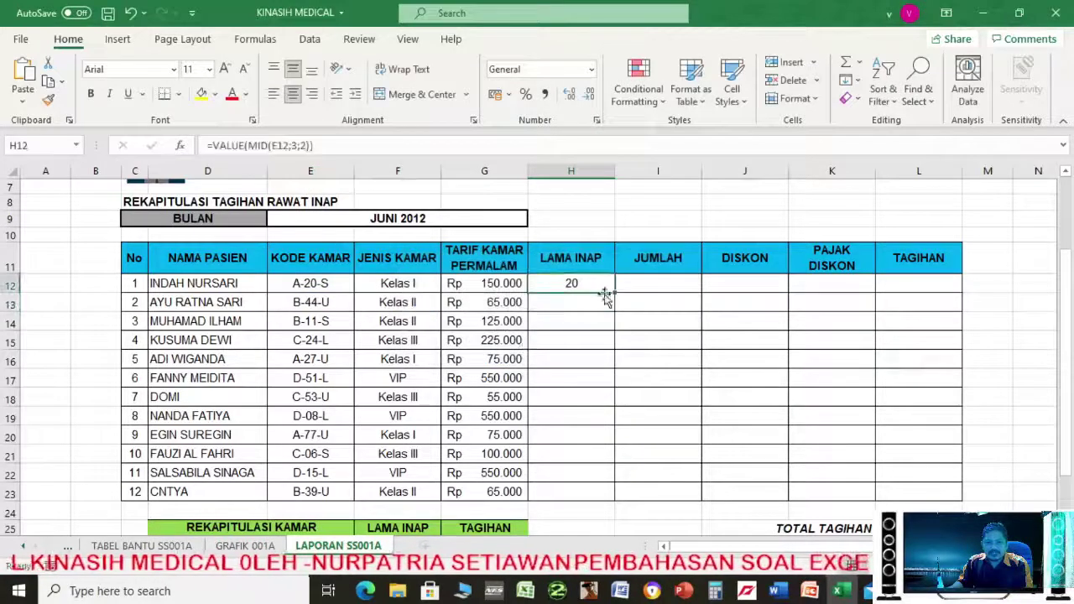
drag(618, 291, 615, 498)
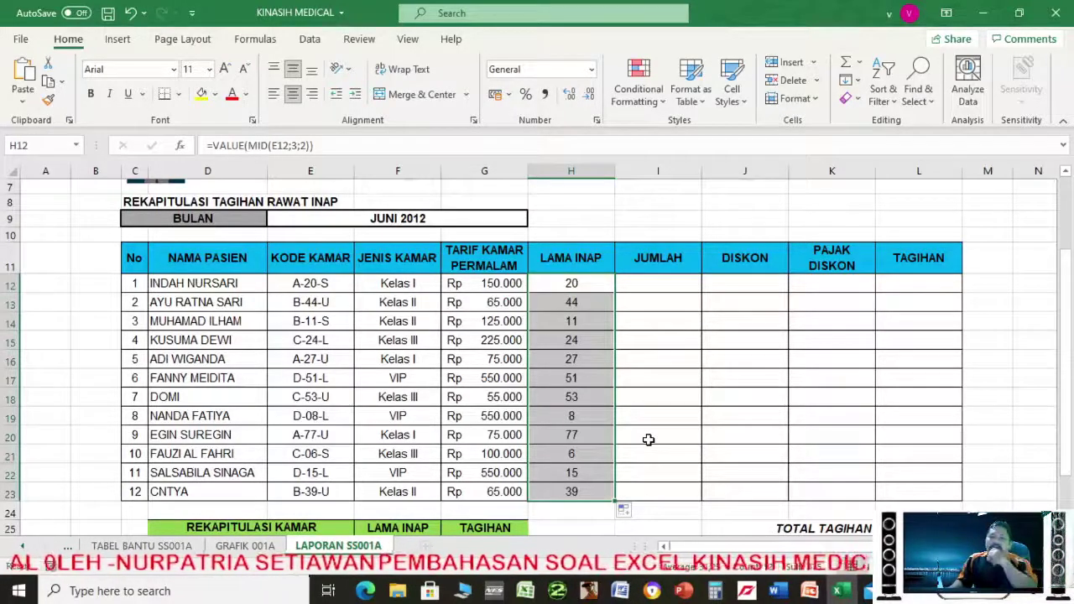
Switch to PowerPoint and find the data-processing instruction for the Jumlah column on slide 8
click(684, 591)
click(132, 358)
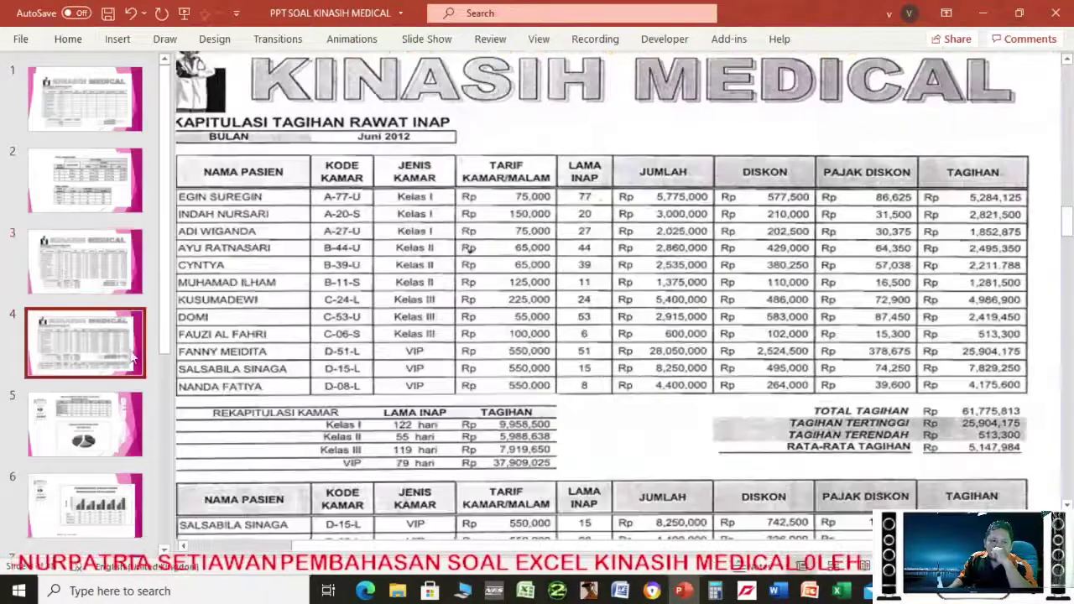
click(117, 401)
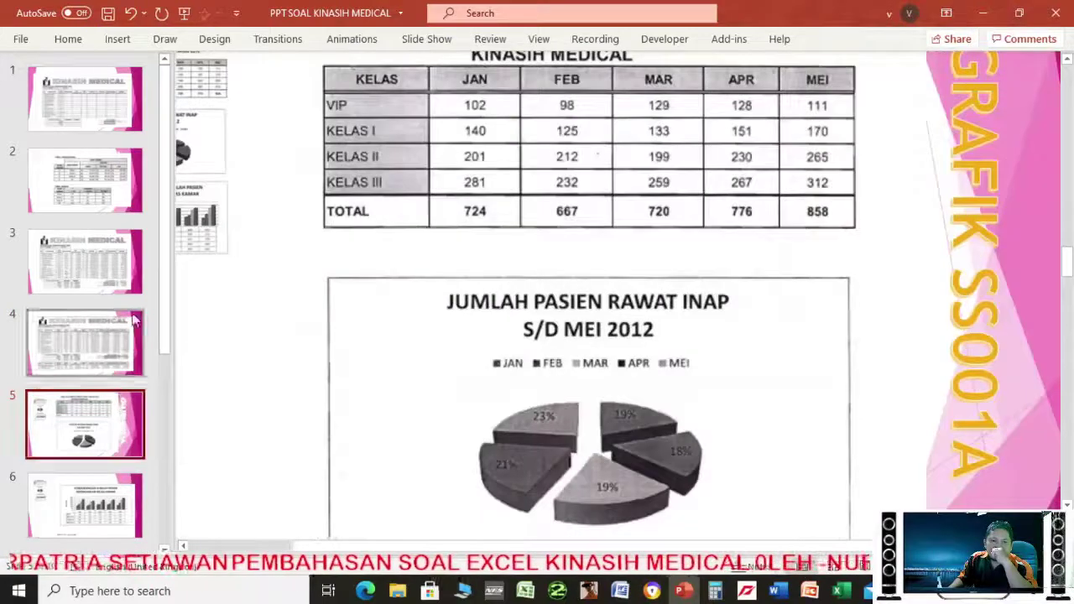
scroll(144, 281, down, 4)
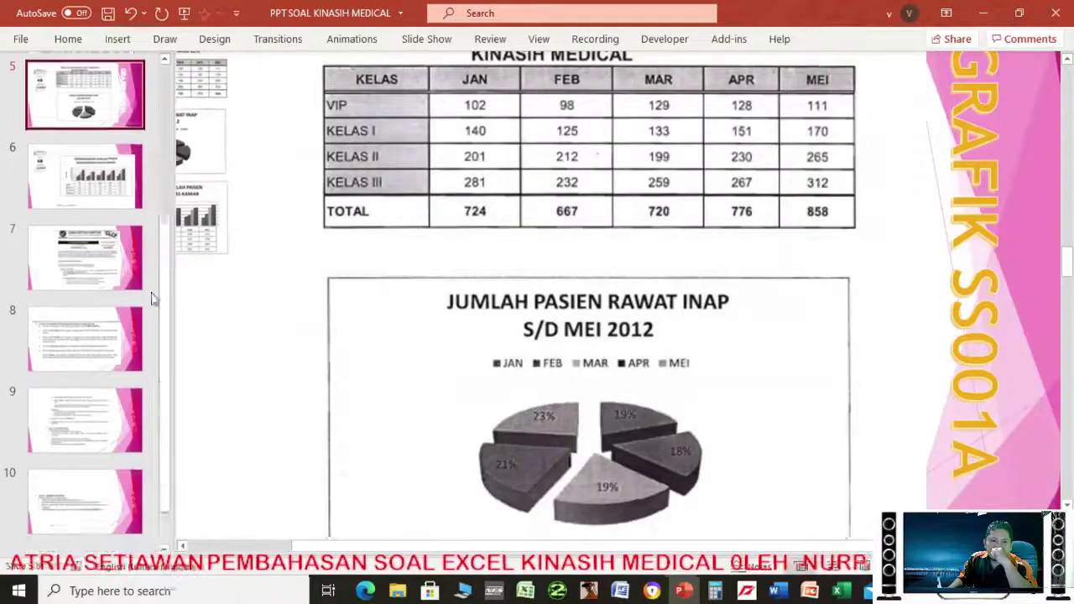
click(71, 316)
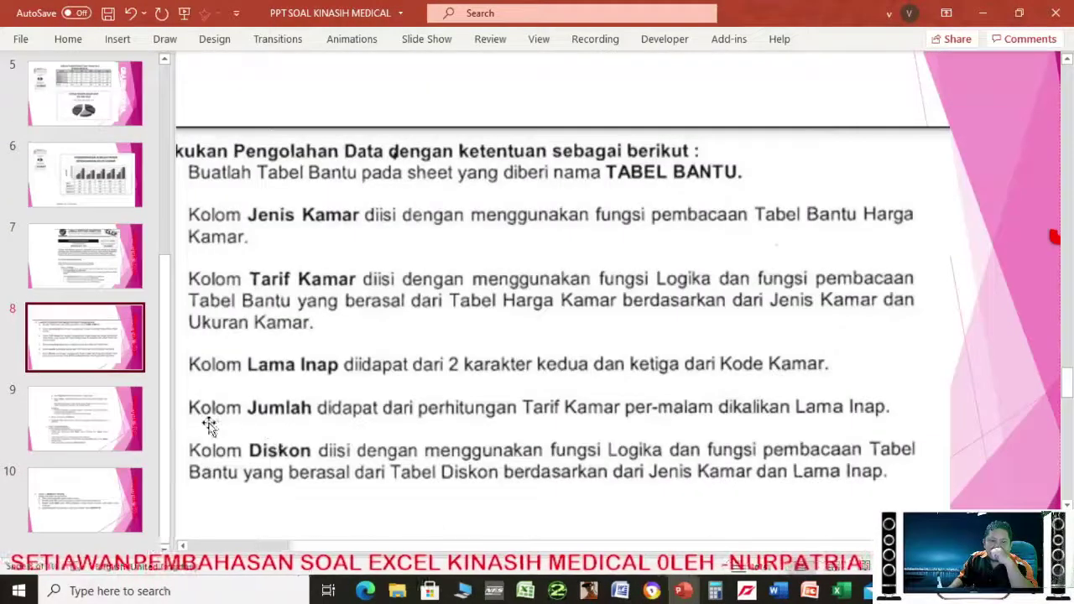
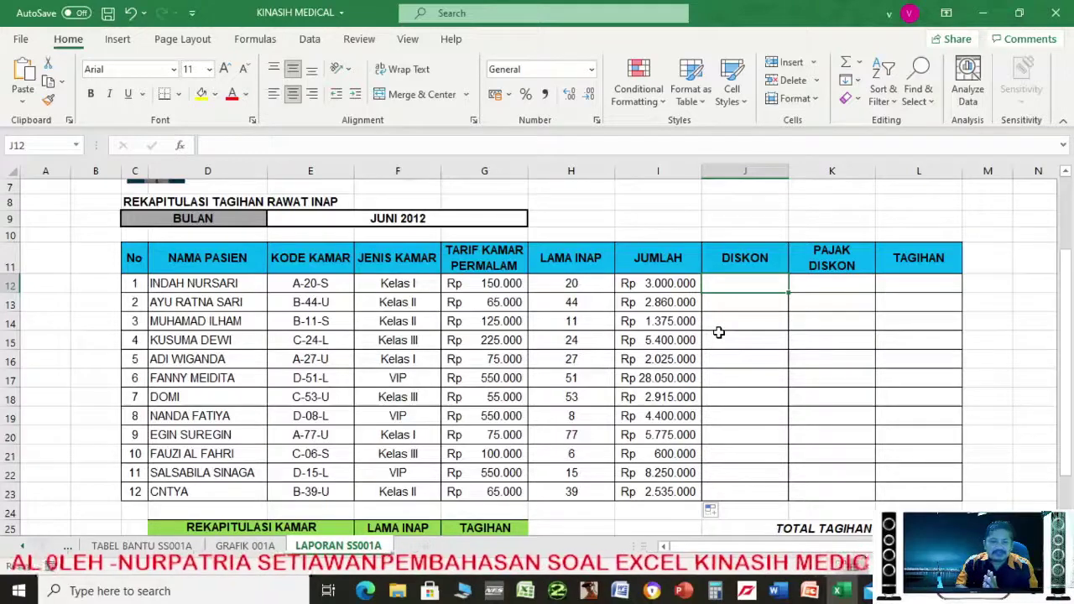
Switch to PowerPoint, read the Diskon column instruction on slide 8, and return to Excel
click(684, 591)
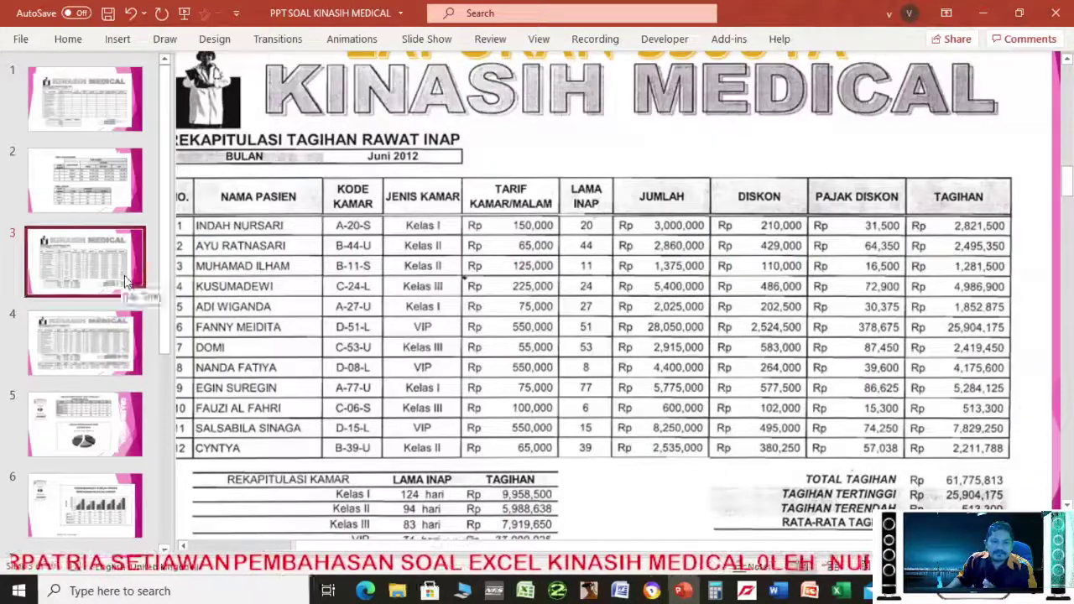
scroll(108, 280, down, 4)
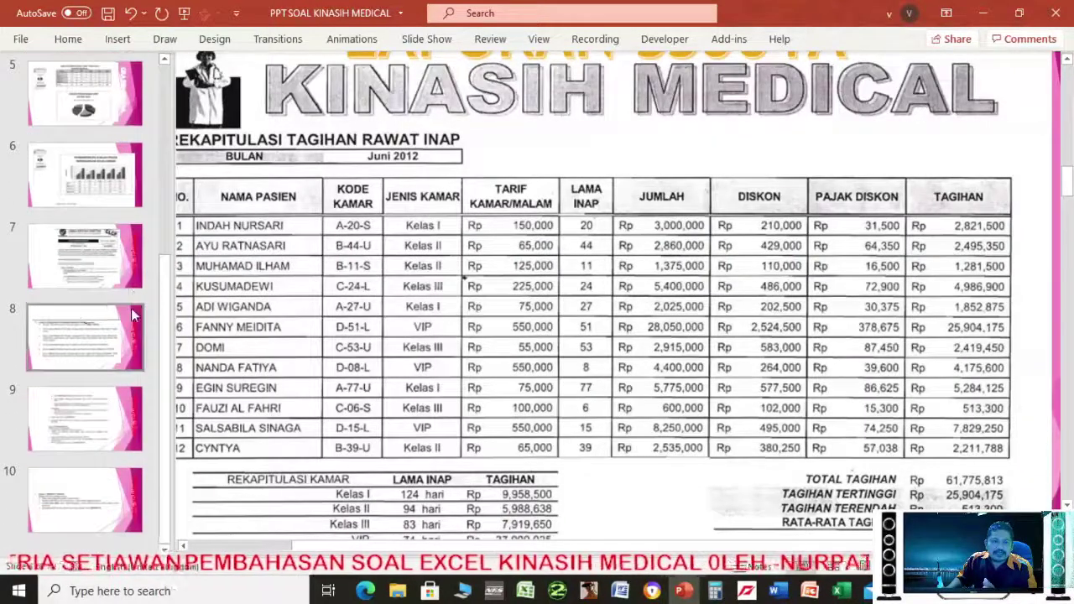
click(80, 312)
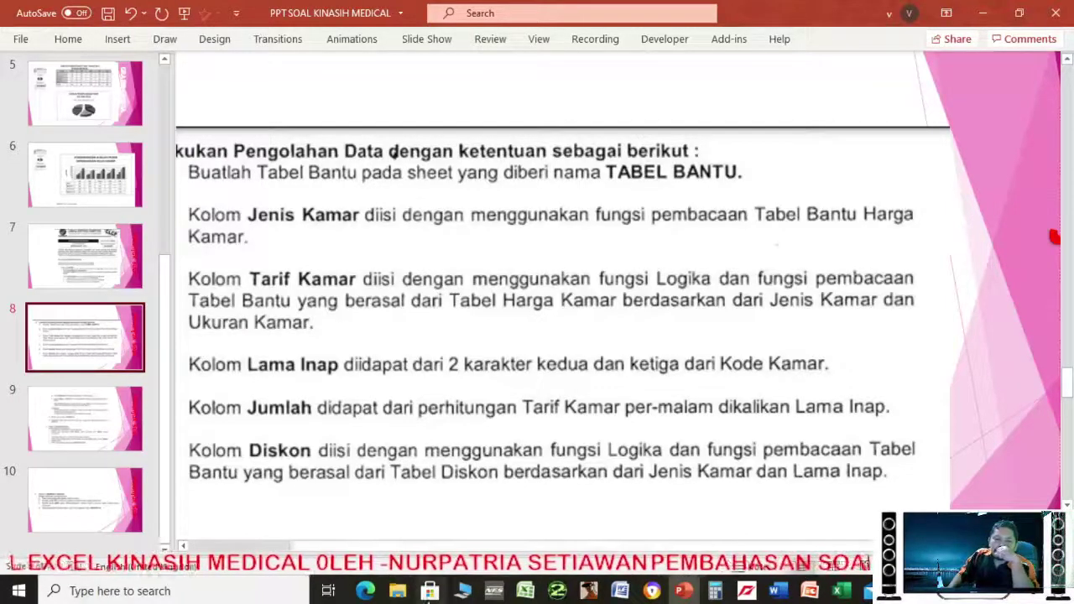
mouse_move(685, 598)
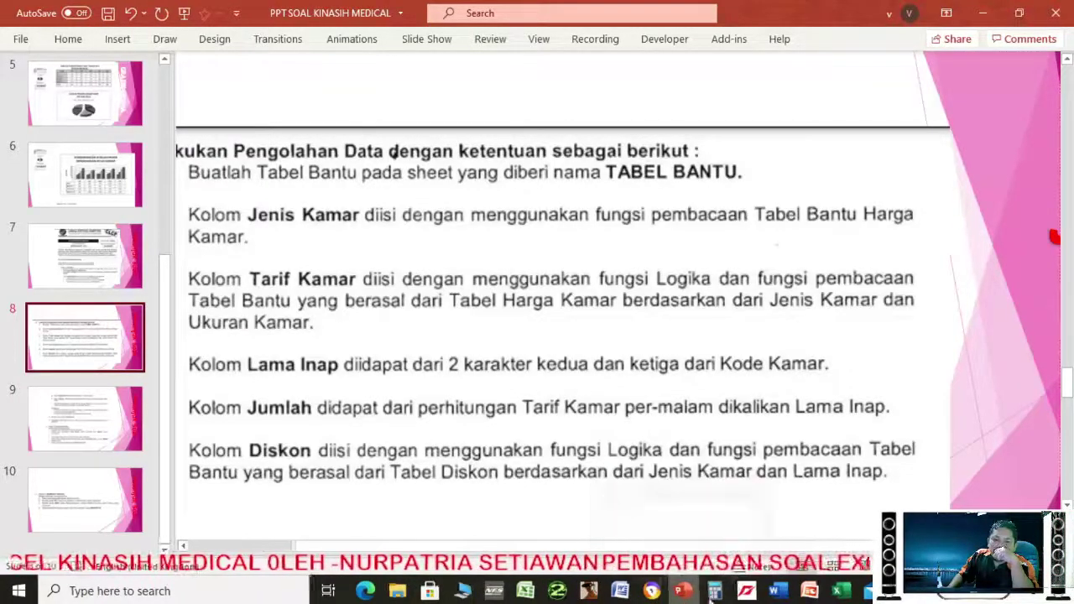
click(840, 591)
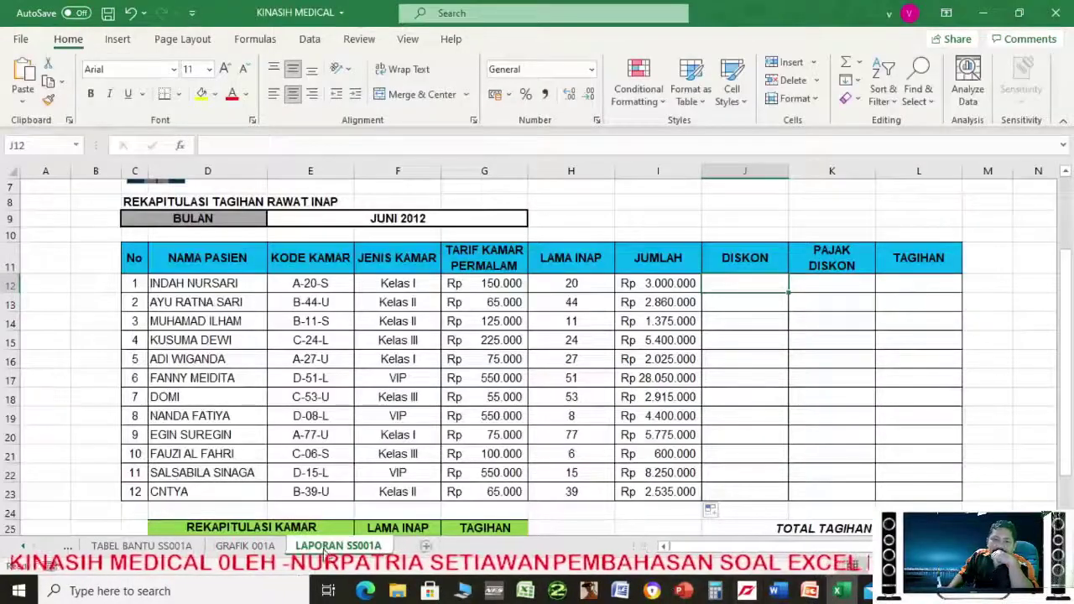
Examine TABEL DISKON on the TABEL BANTU SS001A sheet, and return to the LAPORAN SS001A sheet
click(183, 547)
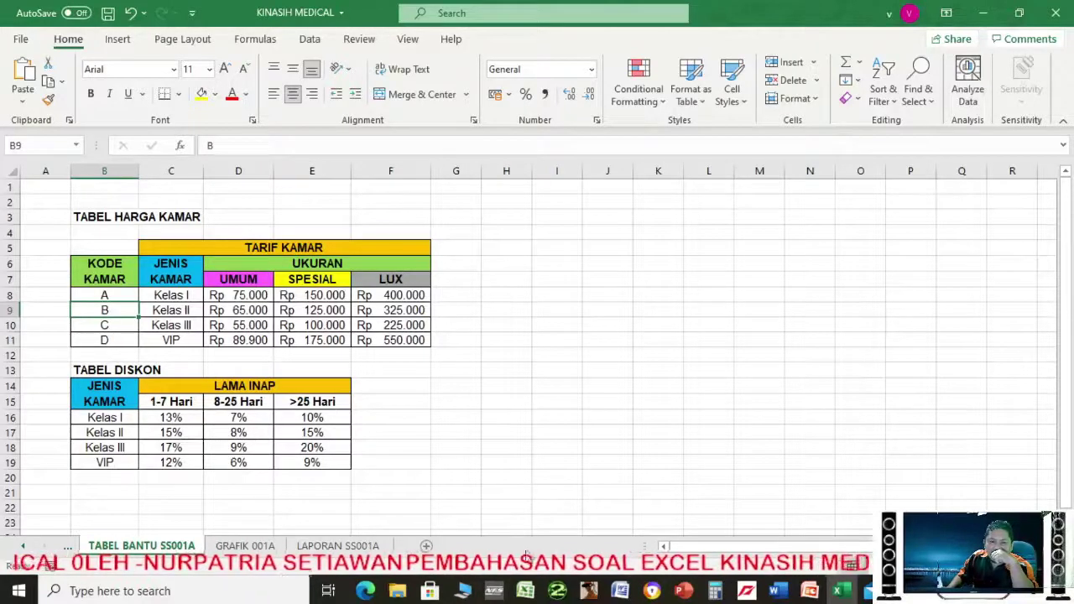
scroll(537, 336, right, 1)
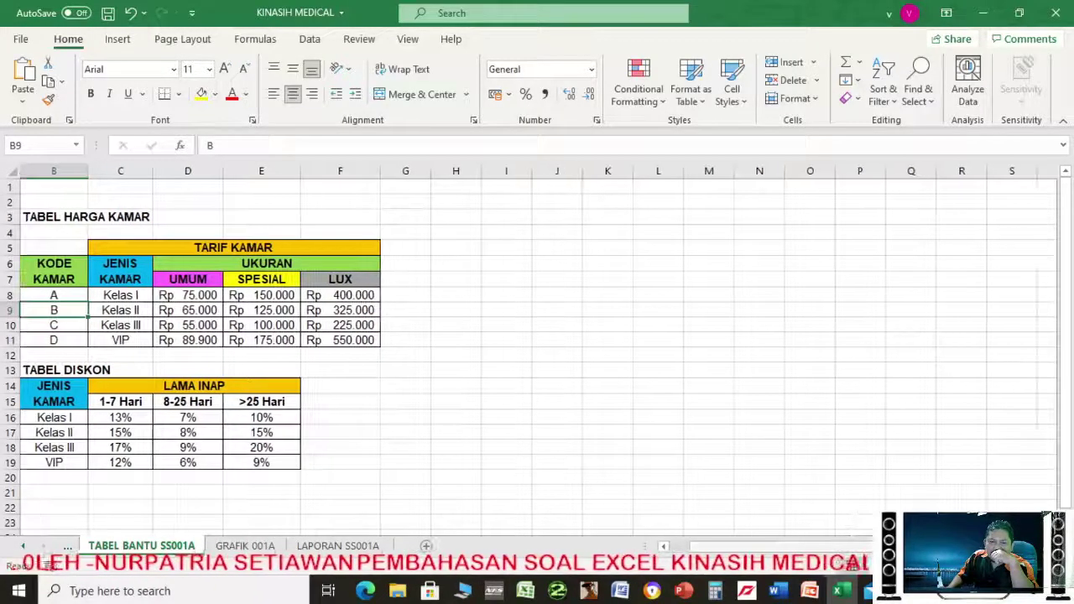
scroll(664, 546, left, 1)
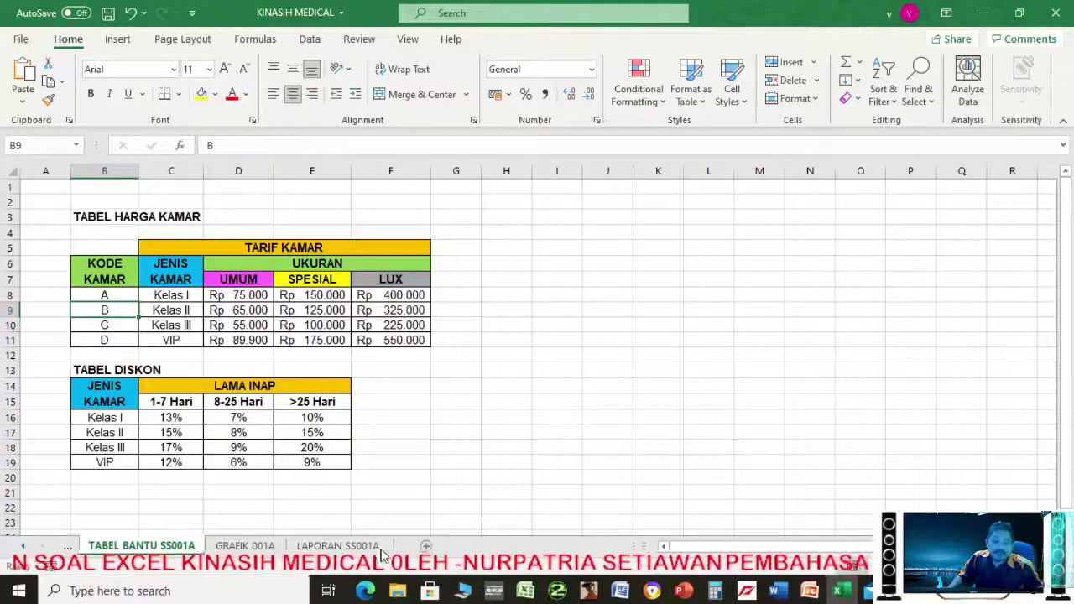
click(353, 548)
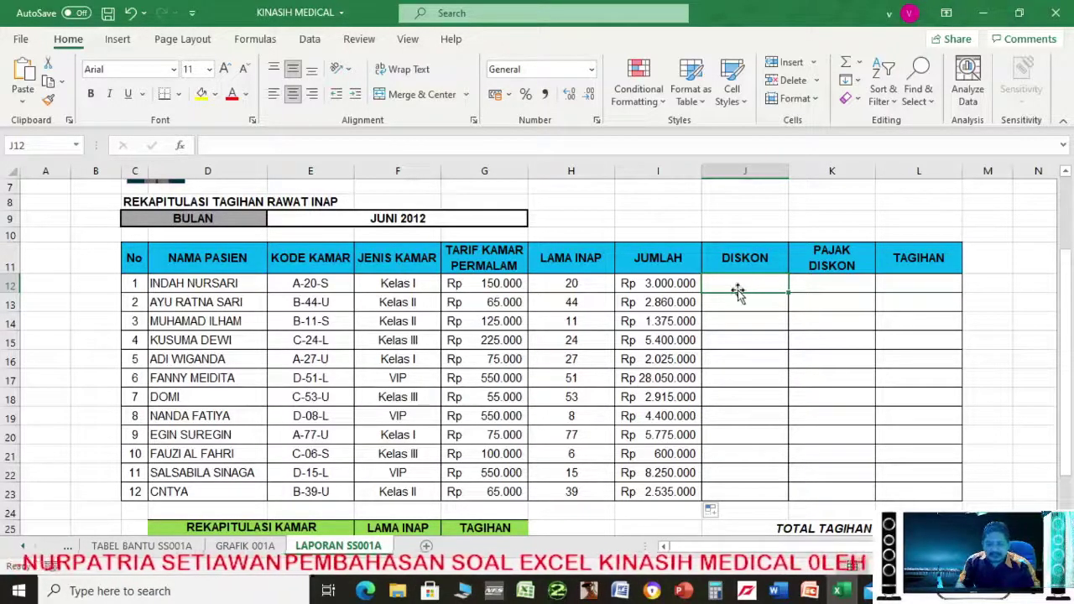
Start a VLOOKUP formula in J12 with F12 as lookup value and the whole TABEL DISKON range, JENIS_KAMAR, as table array
text(=)
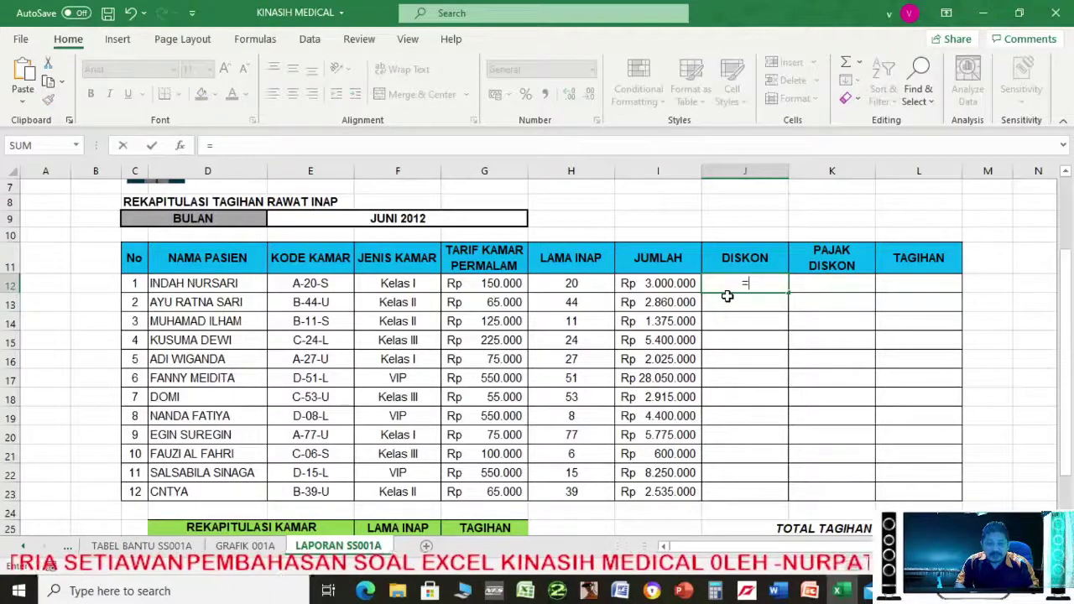
text(vlo)
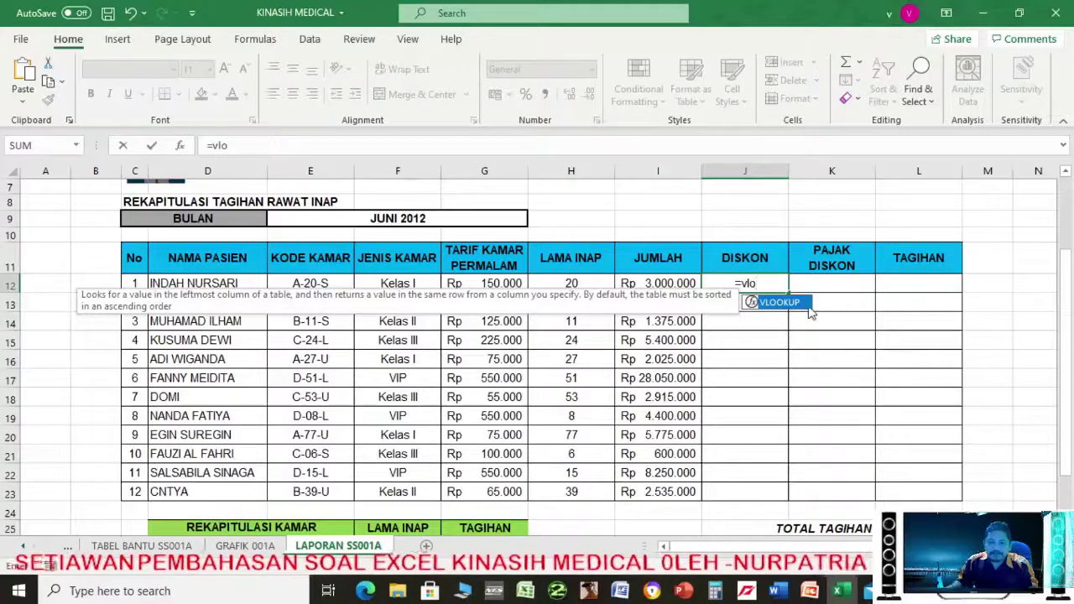
double_click(777, 304)
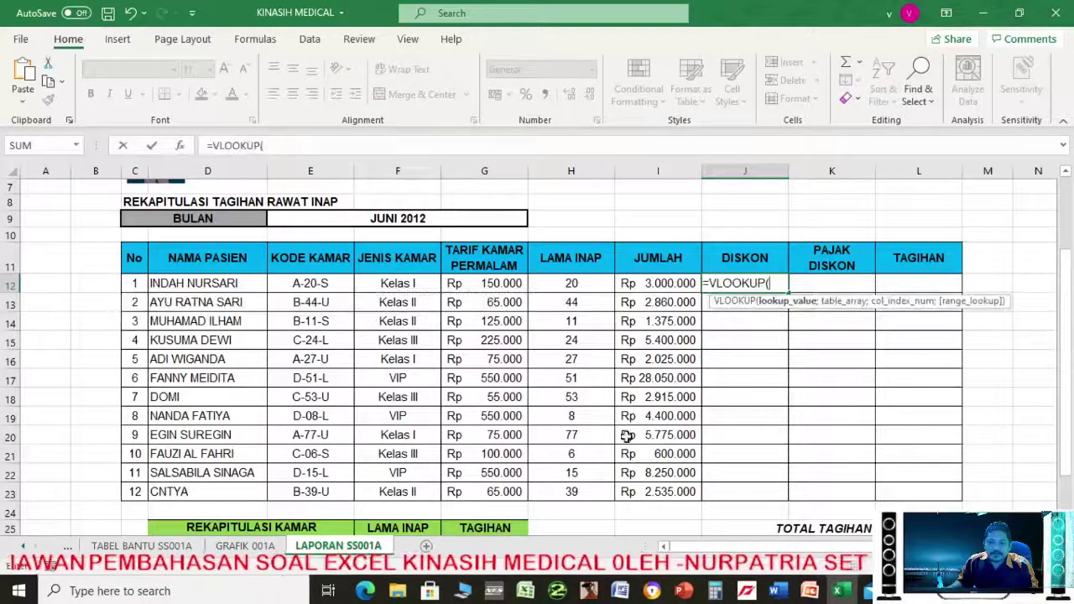
click(398, 284)
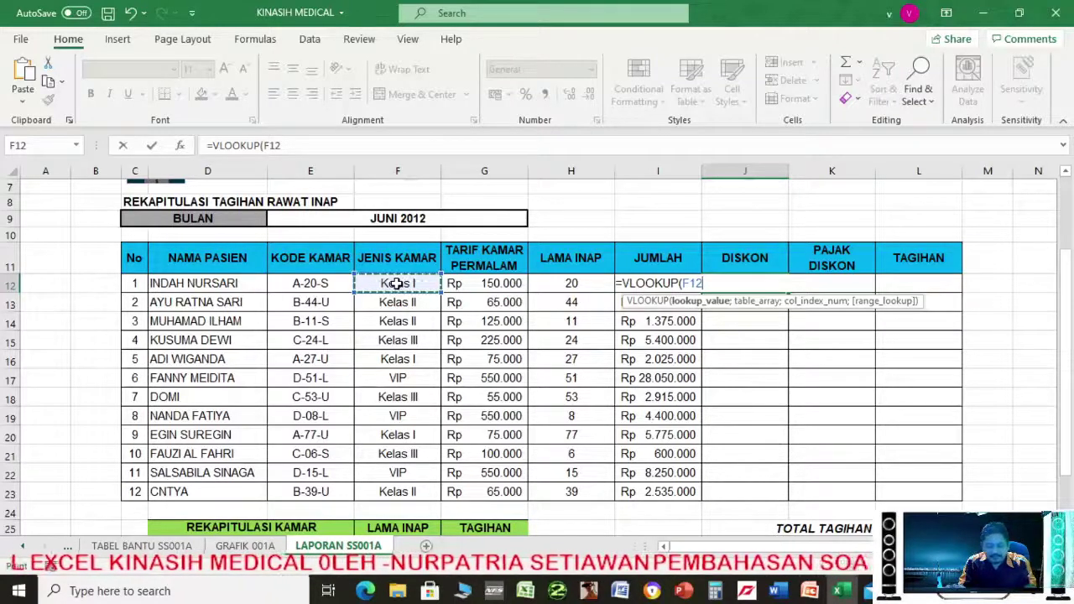
text(;)
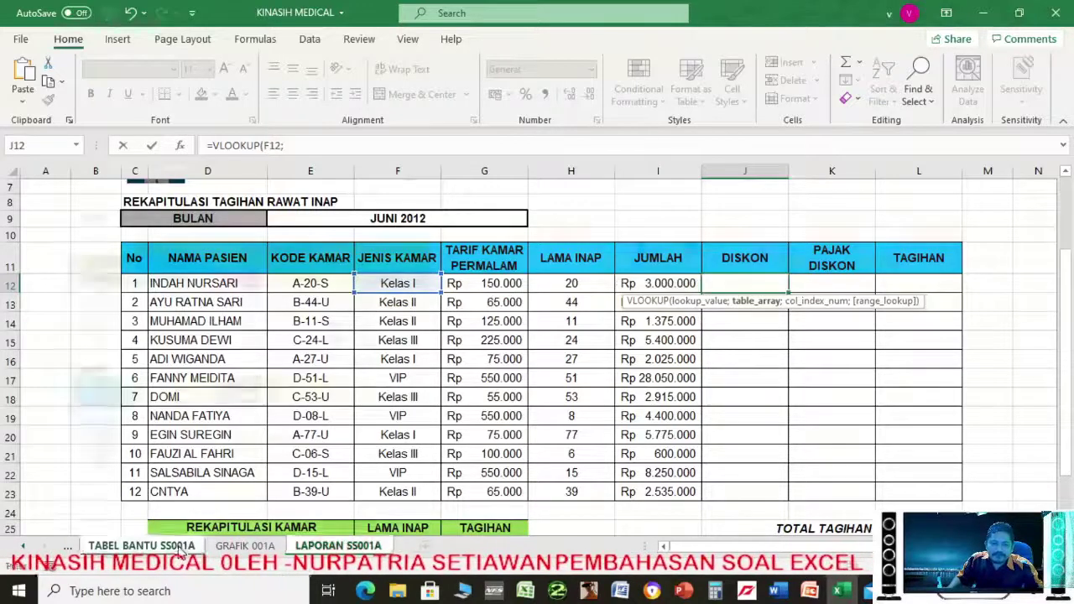
click(151, 546)
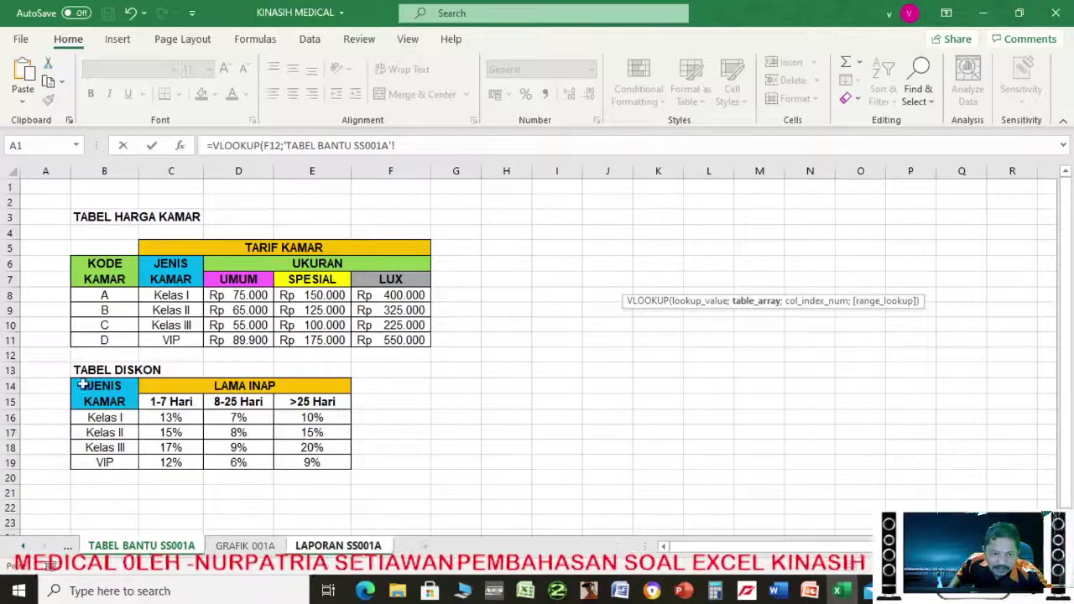
drag(82, 384, 253, 464)
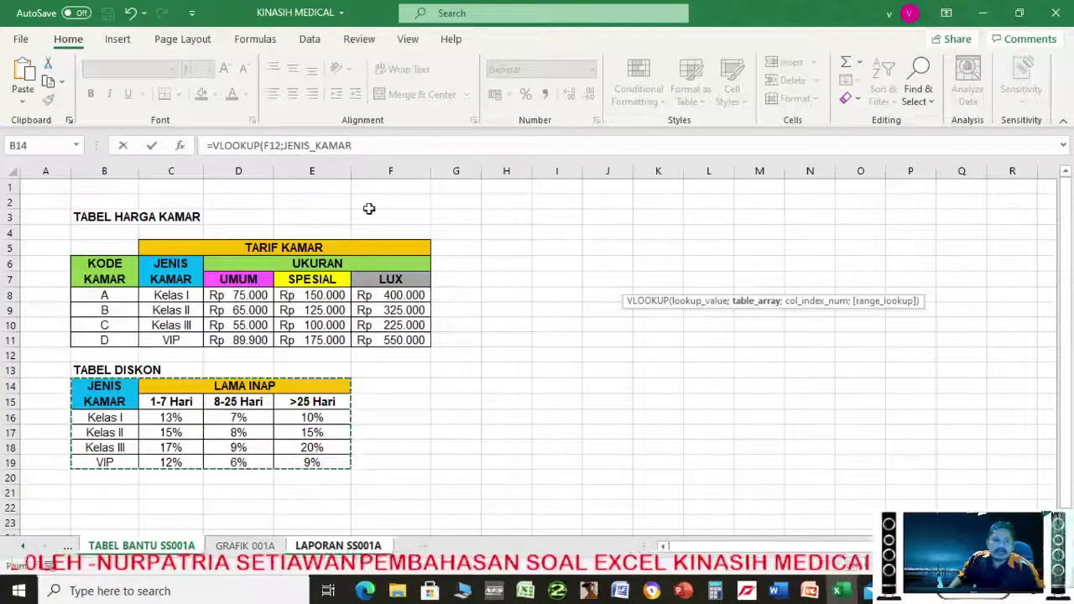
click(353, 148)
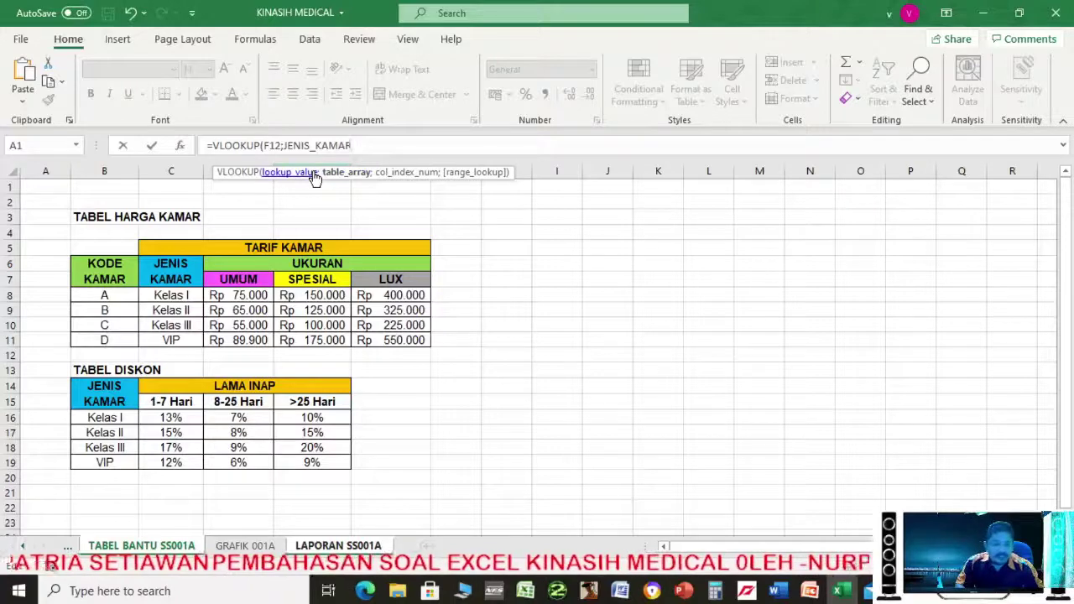
text(;)
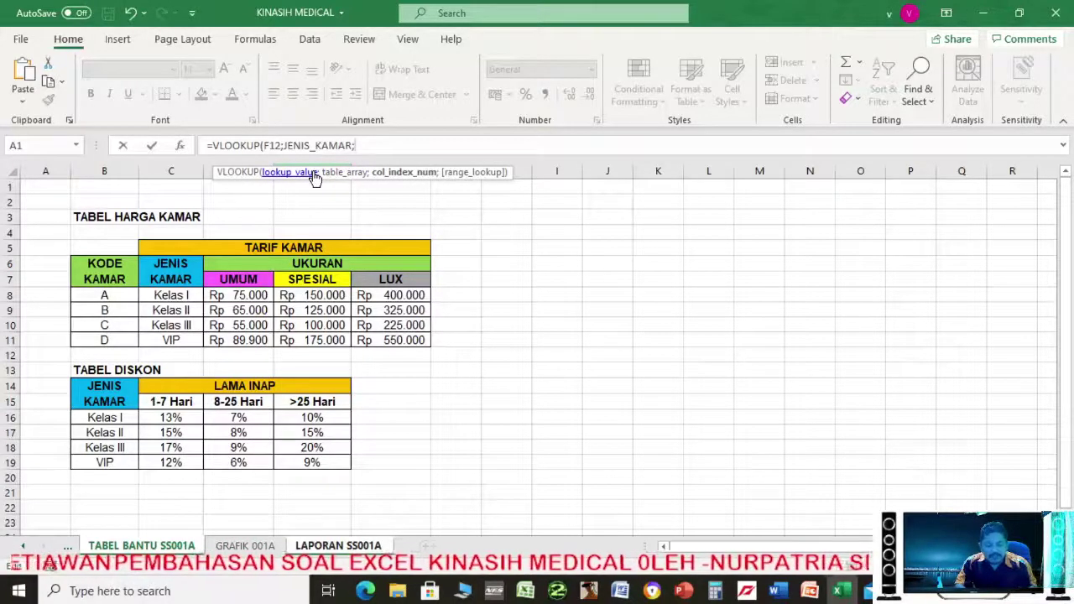
Nest an IF function as the VLOOKUP column index, and remove the inserted LAPORAN SS001A sheet reference from the formula
text(if)
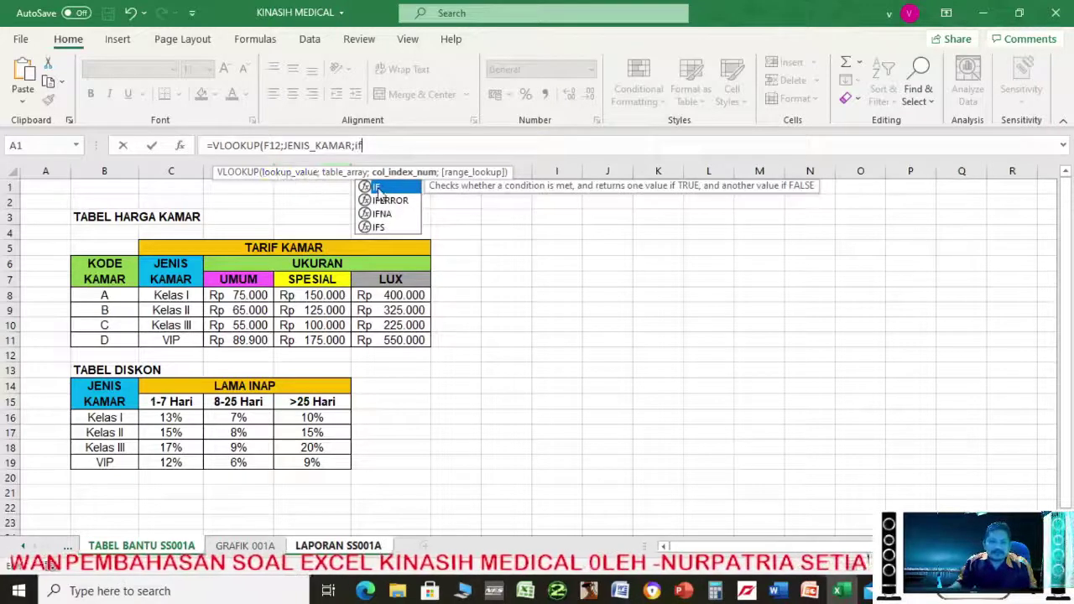
double_click(377, 187)
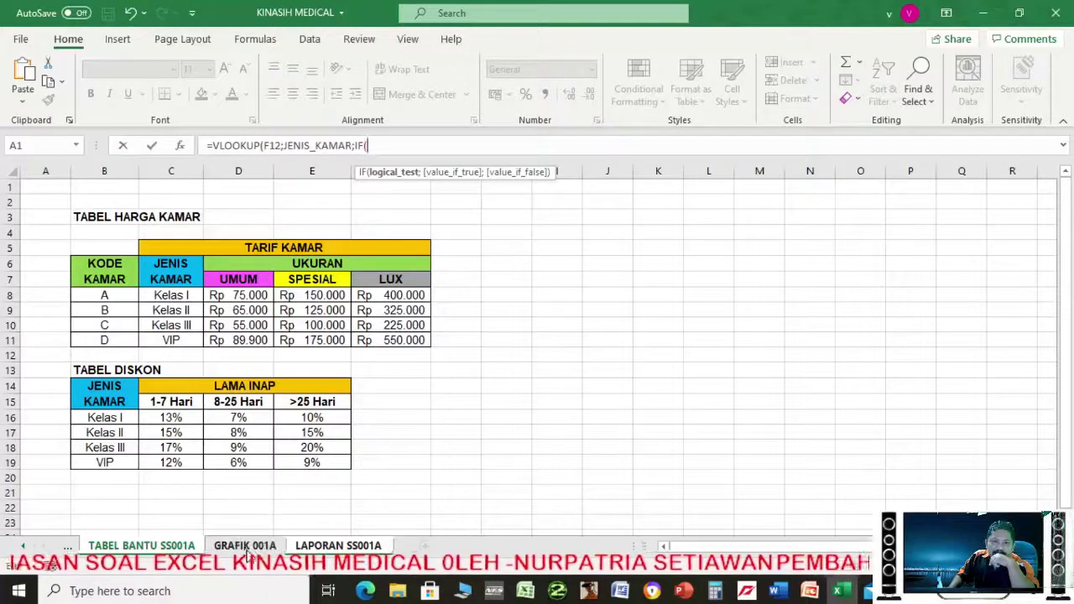
click(331, 547)
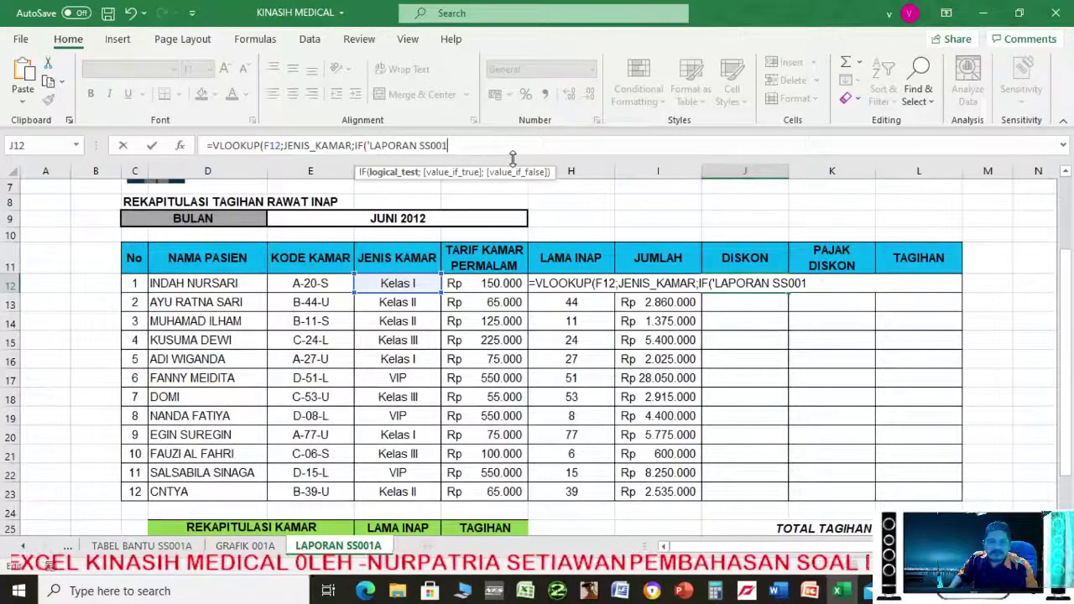
key(BackSpace)
key(BackSpace)
key(BackSpace)
key(BackSpace)
key(BackSpace)
key(BackSpace)
key(BackSpace)
key(BackSpace)
key(BackSpace)
key(BackSpace)
key(BackSpace)
key(BackSpace)
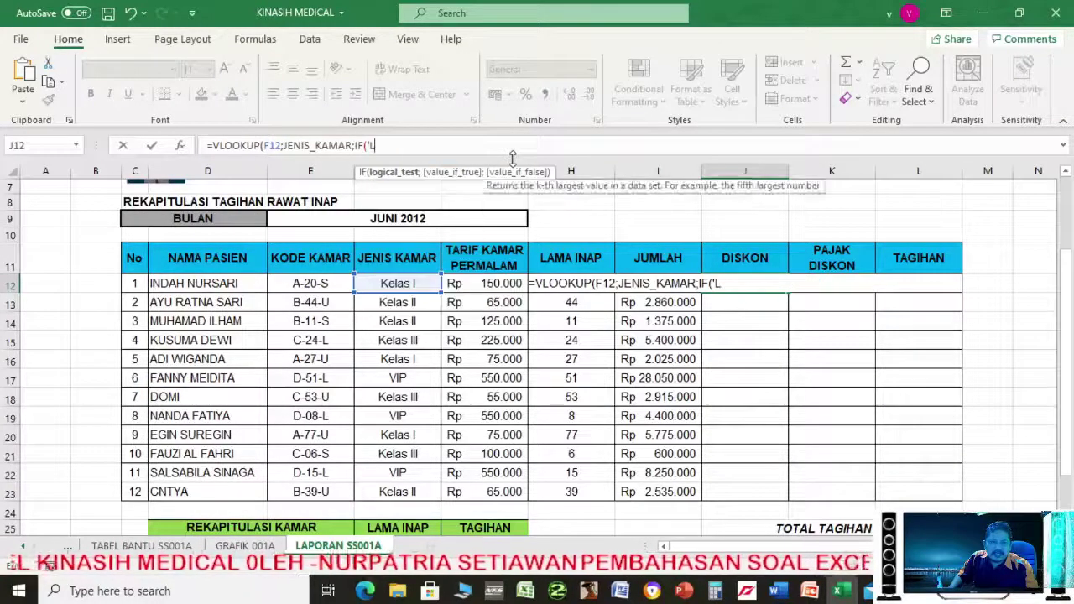
key(BackSpace)
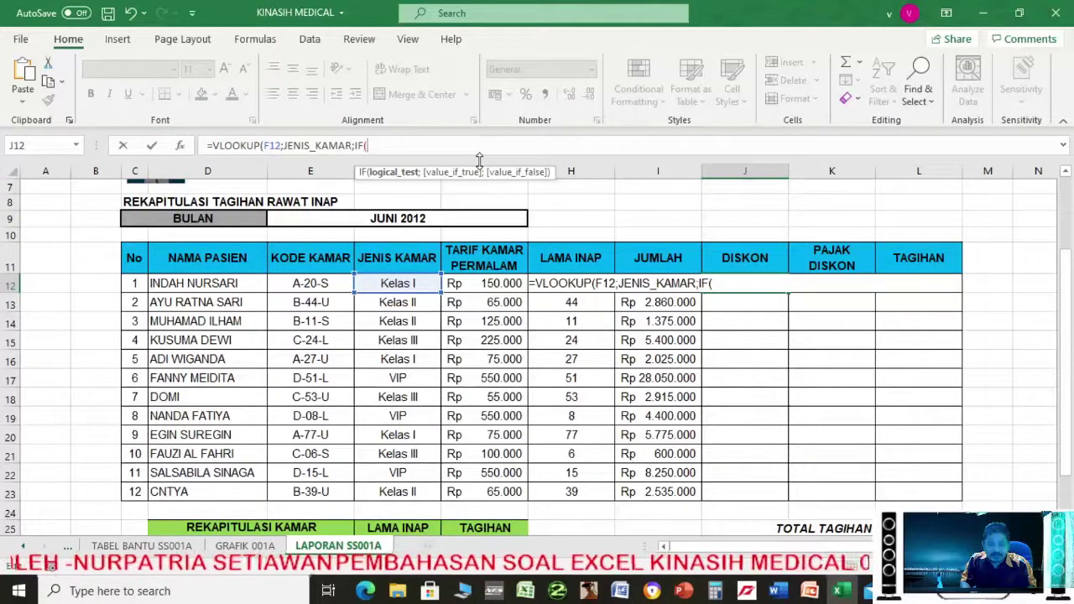
Enter H12<=7 as the logical test of the nested IF
text(H12)
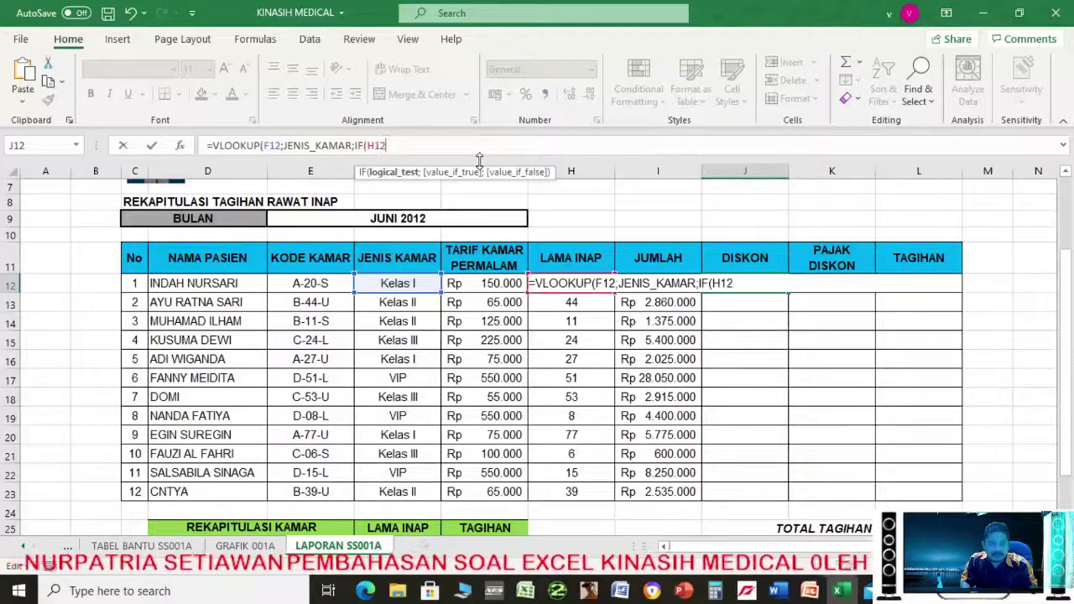
text(;)
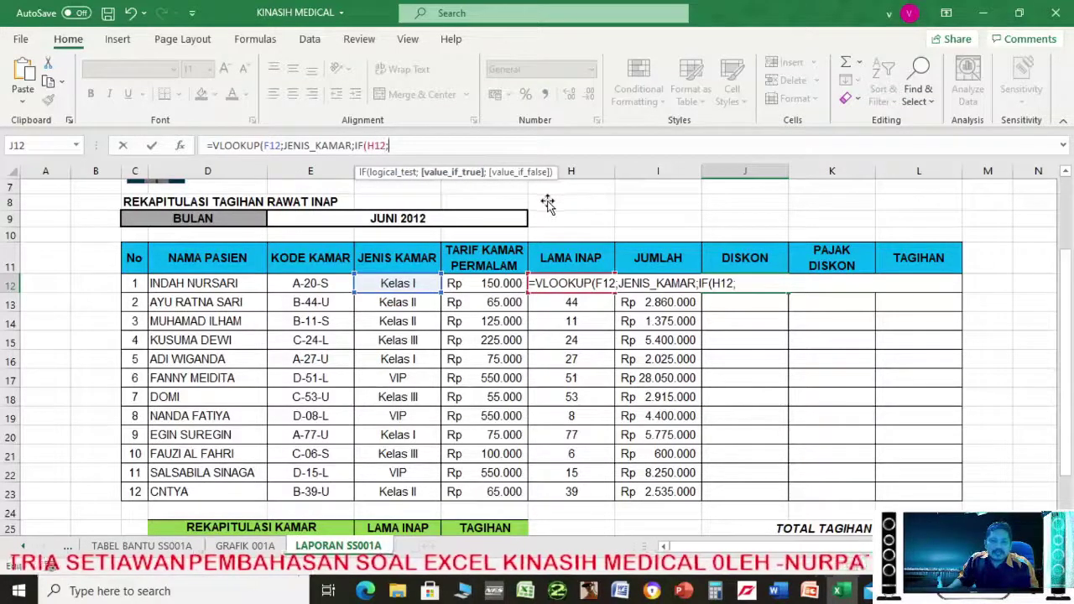
key(BackSpace)
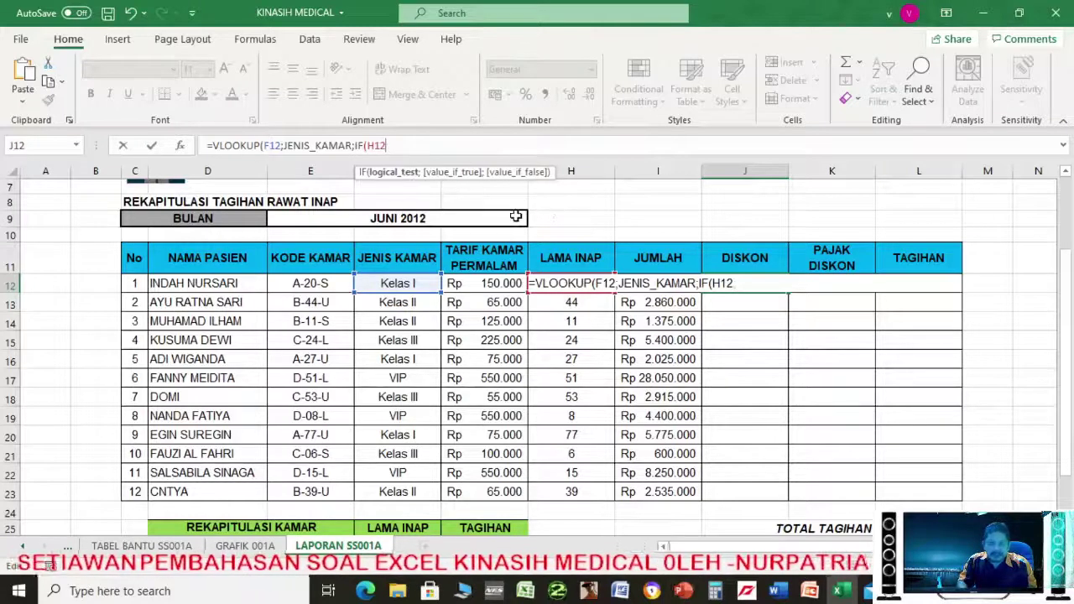
text(<)
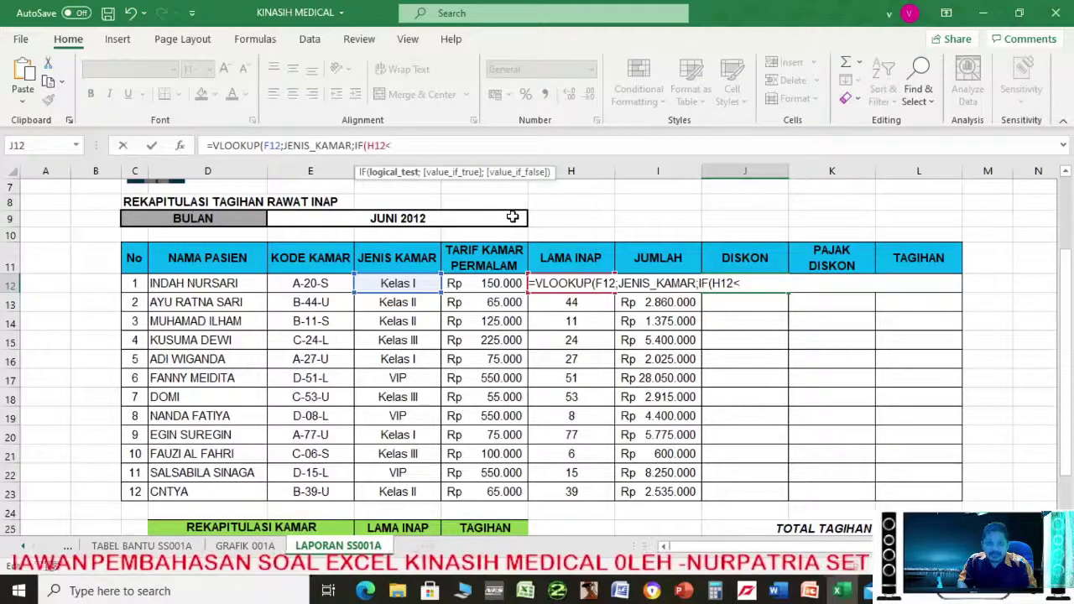
text(=7)
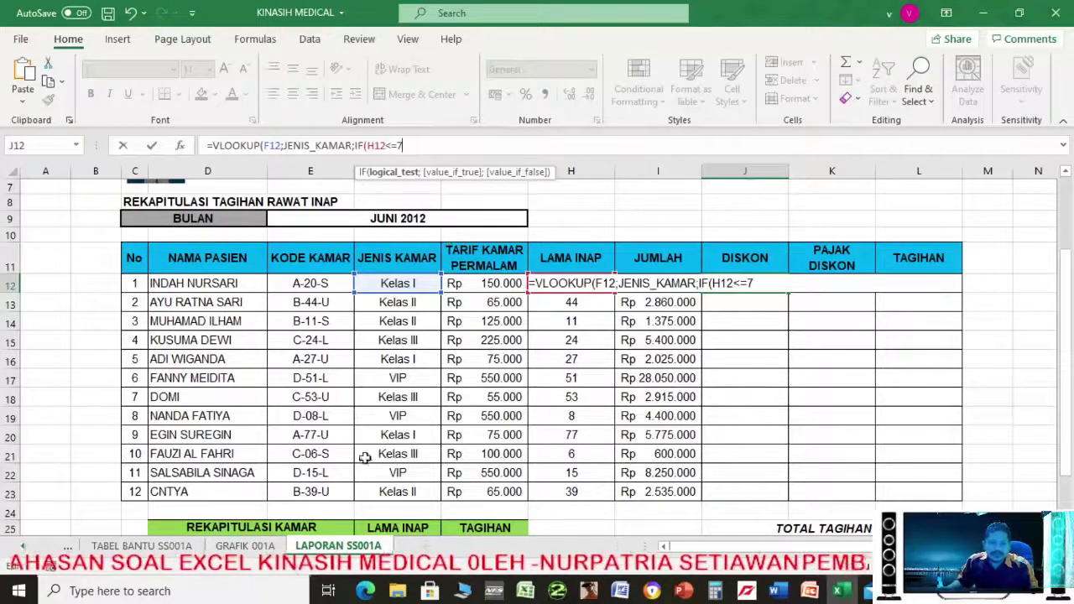
key(Return)
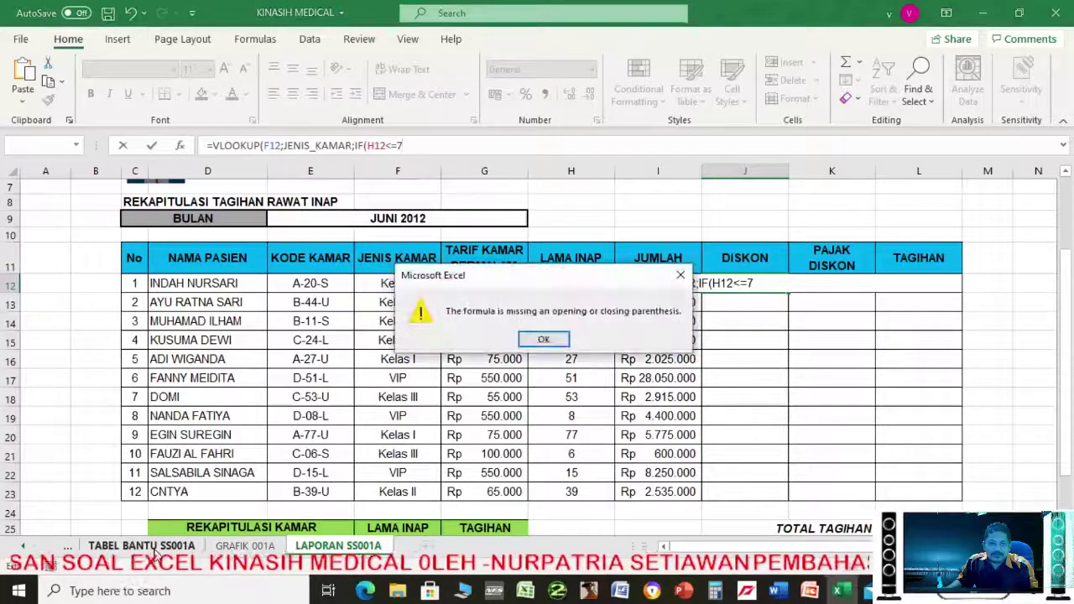
click(545, 338)
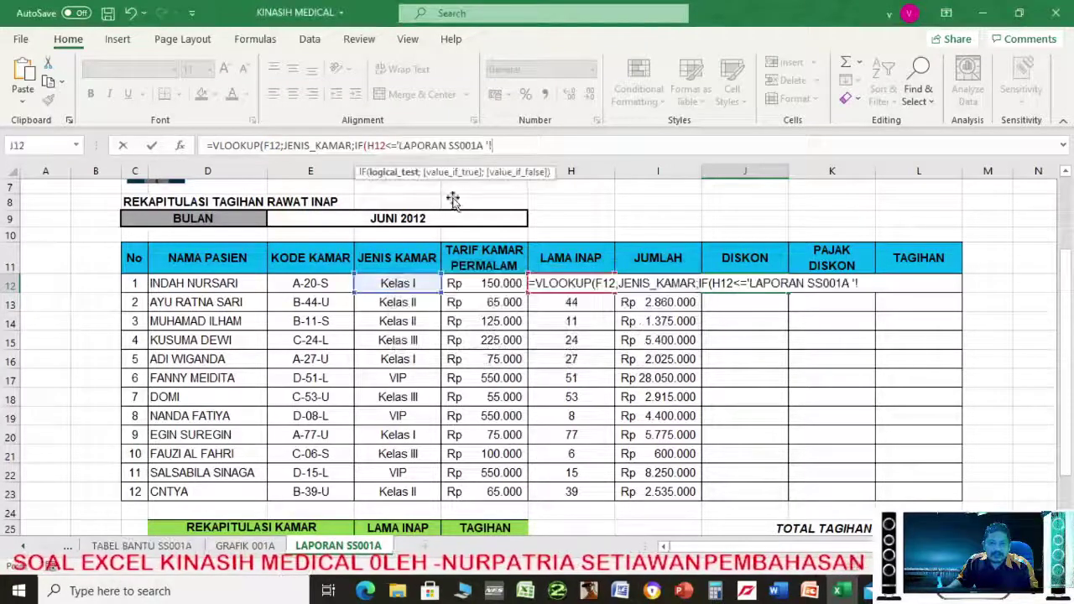
click(141, 546)
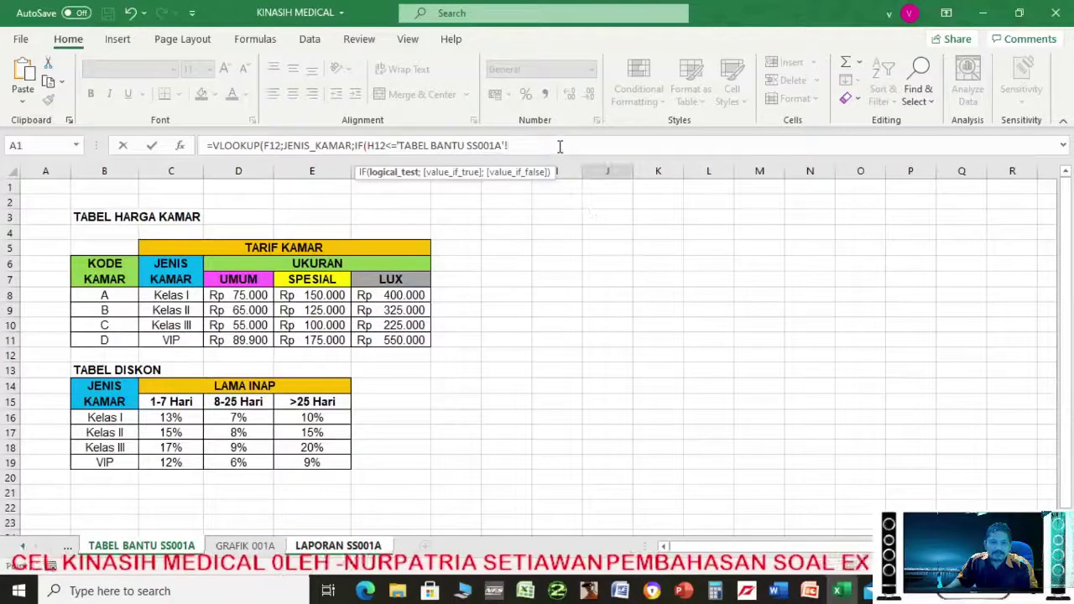
key(BackSpace)
key(BackSpace)
key(BackSpace)
key(BackSpace)
key(BackSpace)
key(BackSpace)
key(BackSpace)
key(BackSpace)
key(BackSpace)
key(BackSpace)
key(BackSpace)
key(BackSpace)
key(BackSpace)
key(BackSpace)
key(BackSpace)
key(BackSpace)
key(BackSpace)
key(BackSpace)
key(BackSpace)
key(BackSpace)
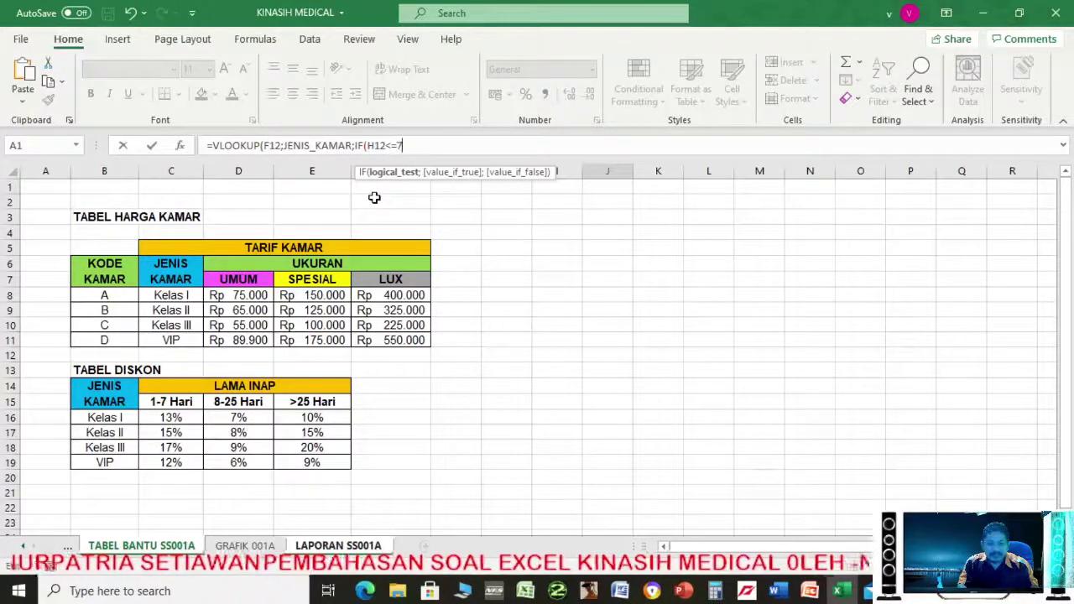
Set 2 as the IF's value if true, and duplicate the text IF(H12<=7;2; as its value if false
text(;)
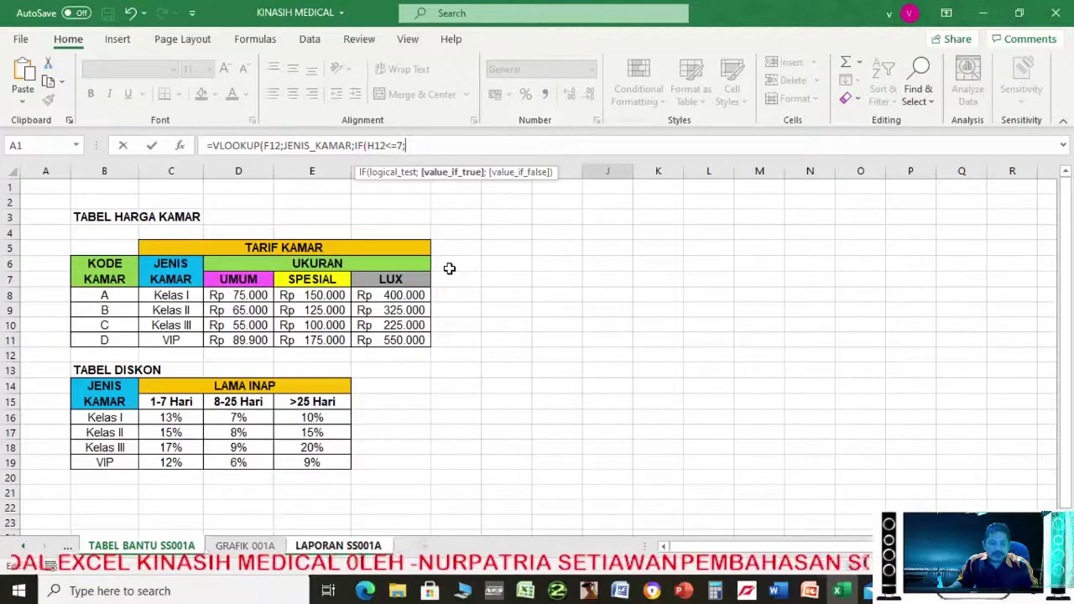
text(;)
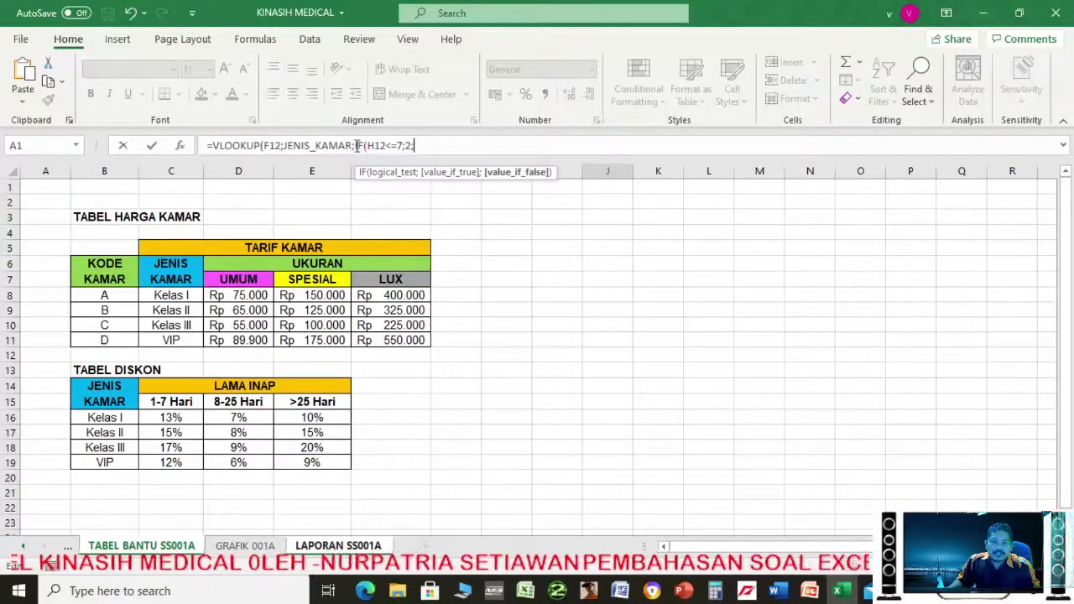
drag(356, 146, 418, 155)
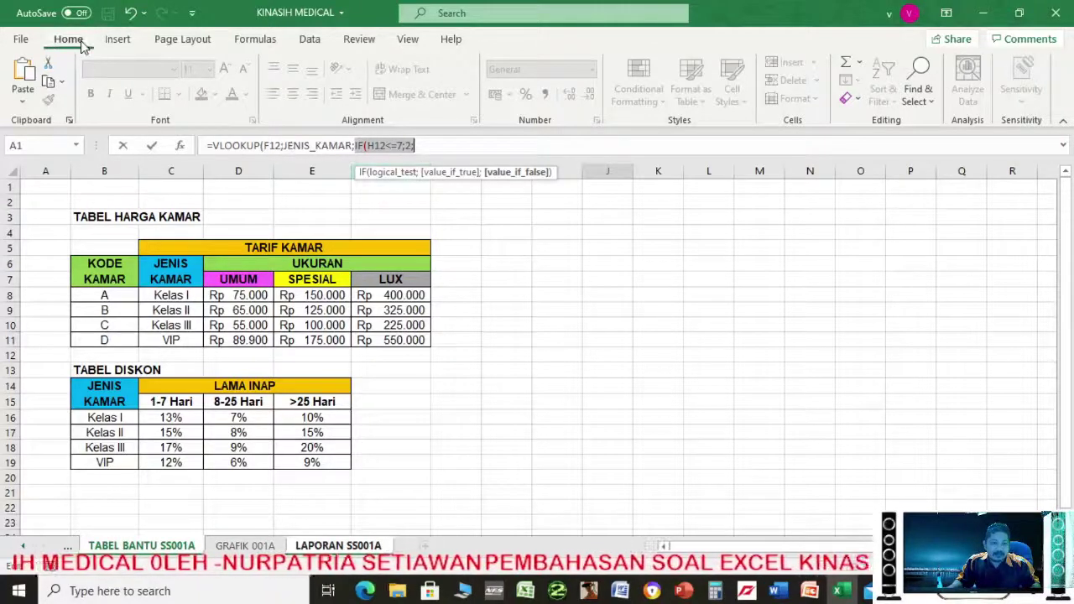
click(60, 82)
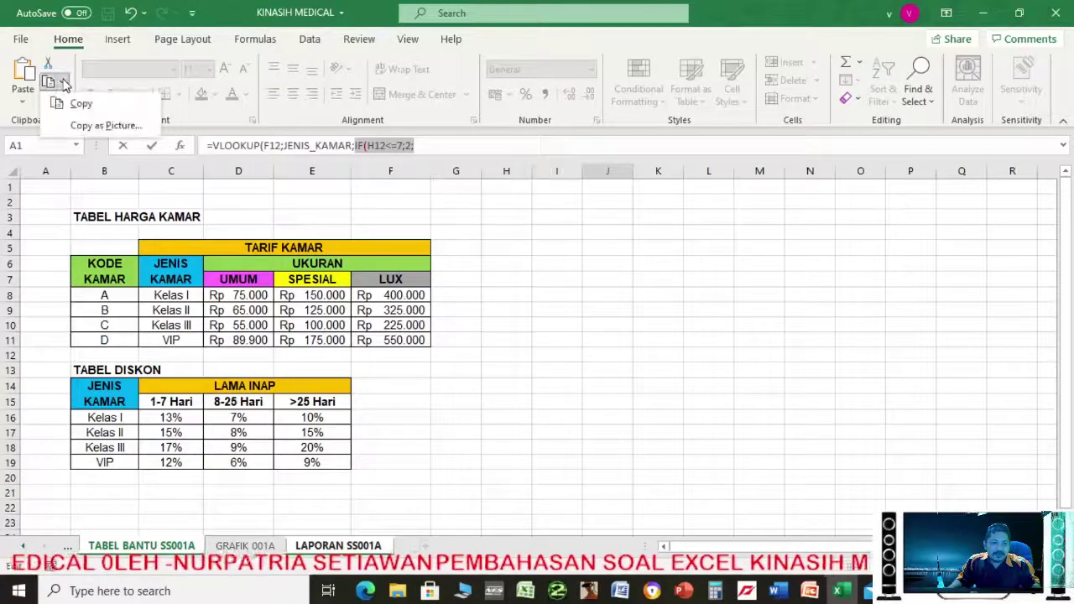
click(73, 107)
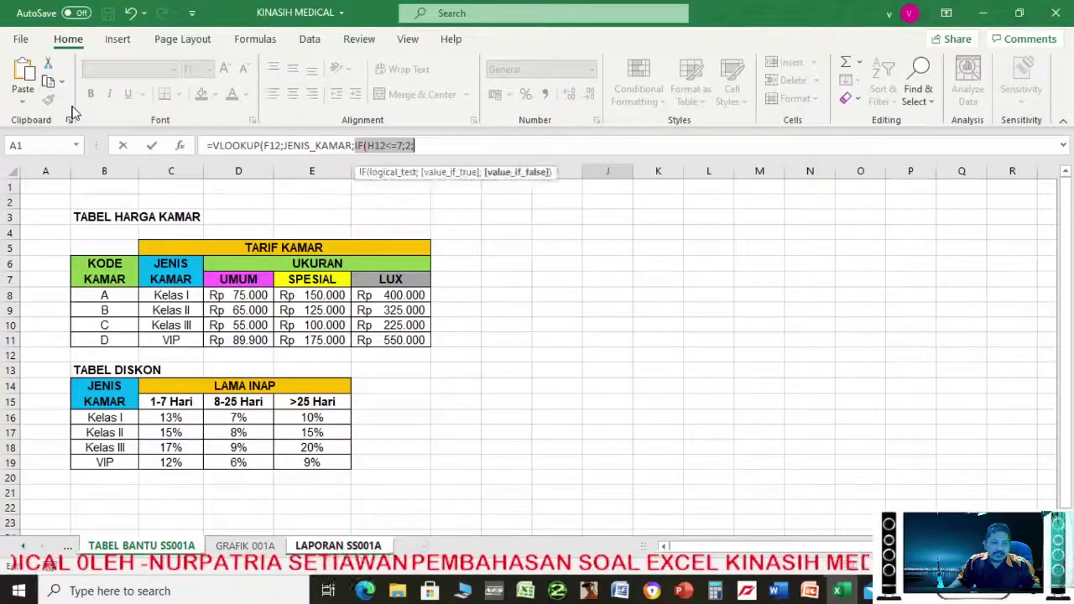
click(469, 146)
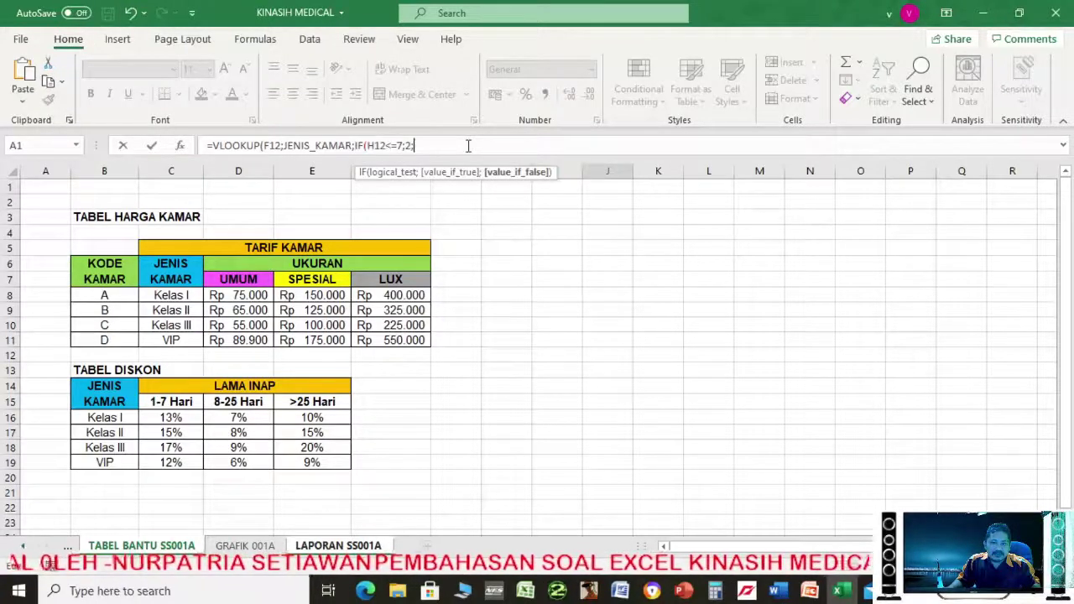
click(24, 74)
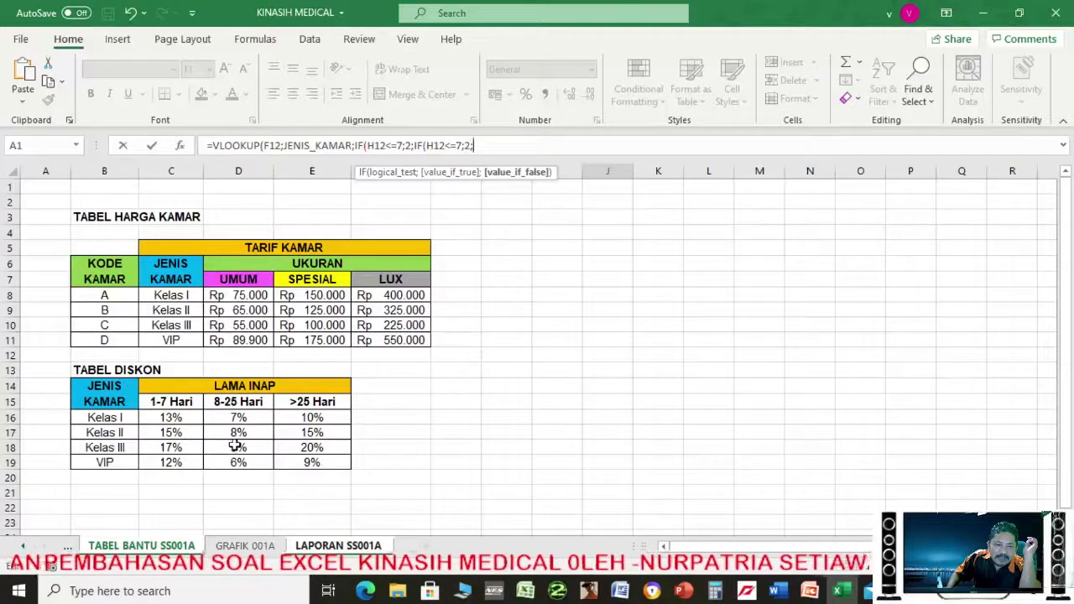
Change the second nested IF to test H12<=25, returning column index 3 if true and 4 if false
click(463, 145)
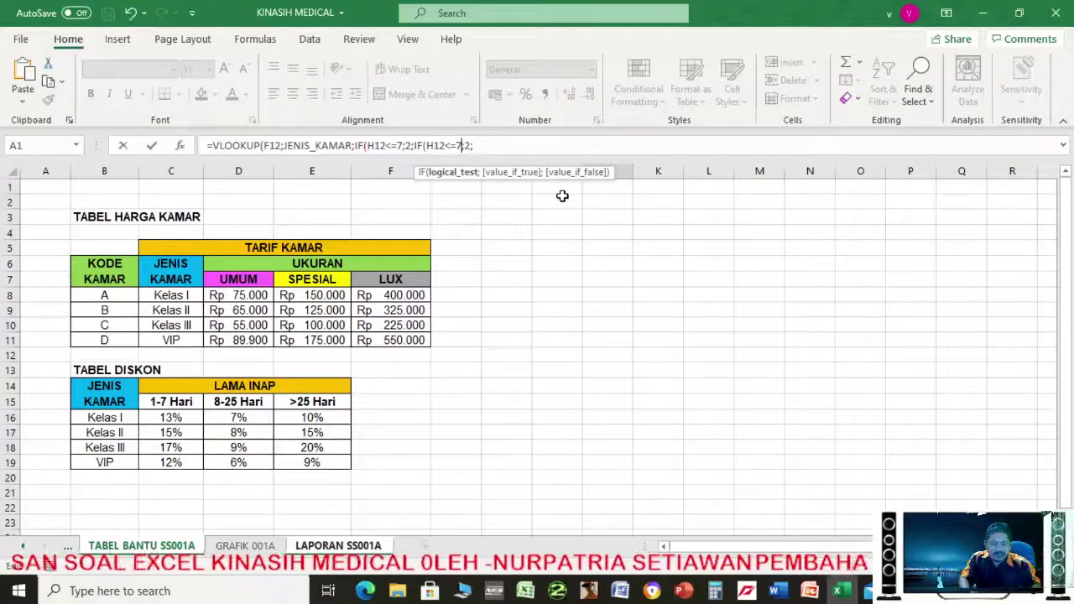
key(BackSpace)
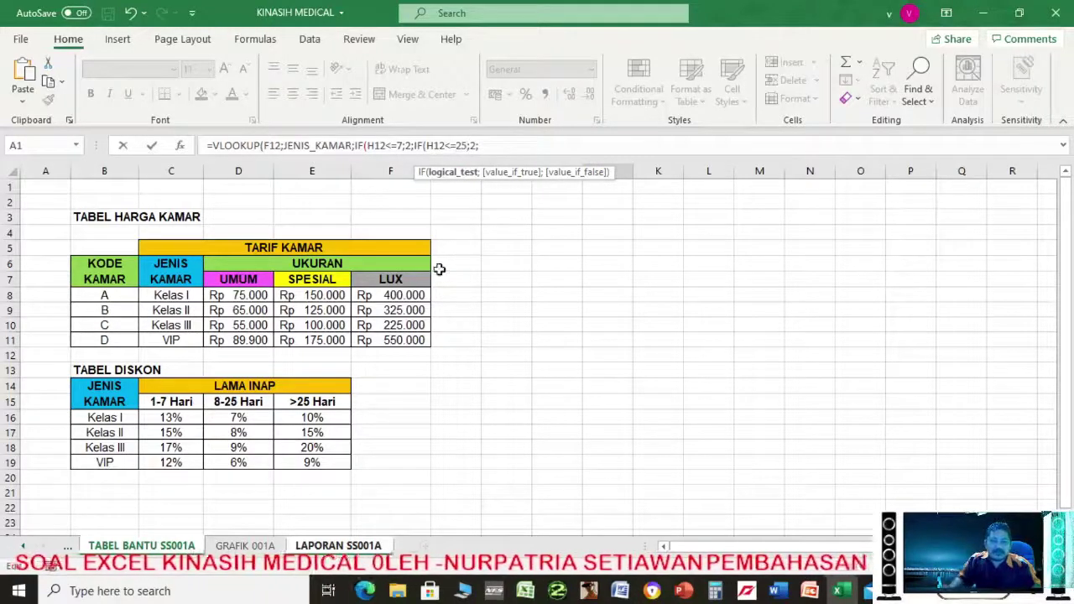
click(493, 149)
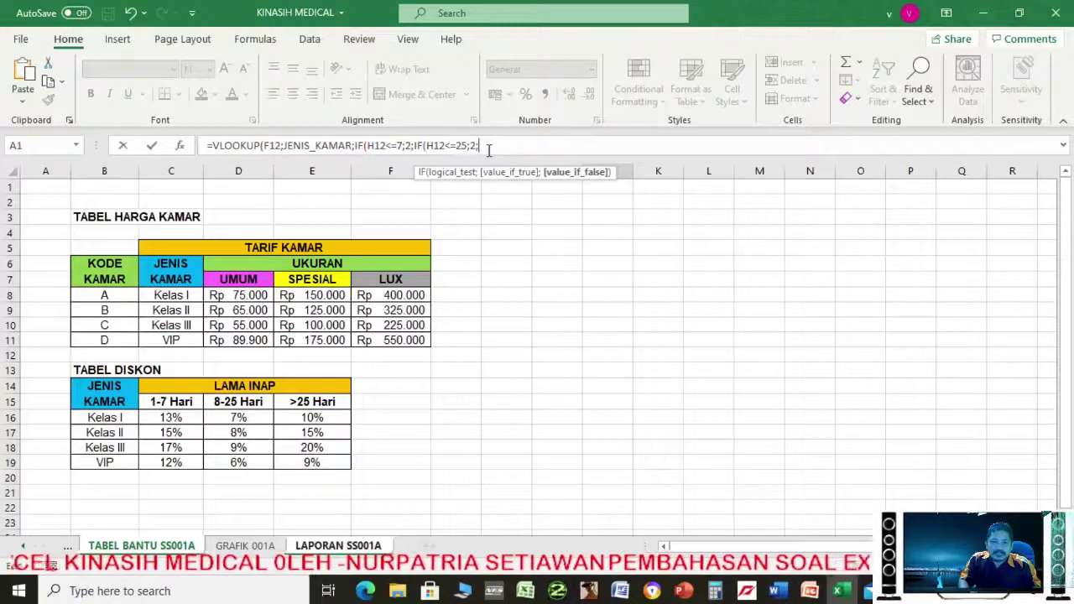
key(BackSpace)
key(BackSpace)
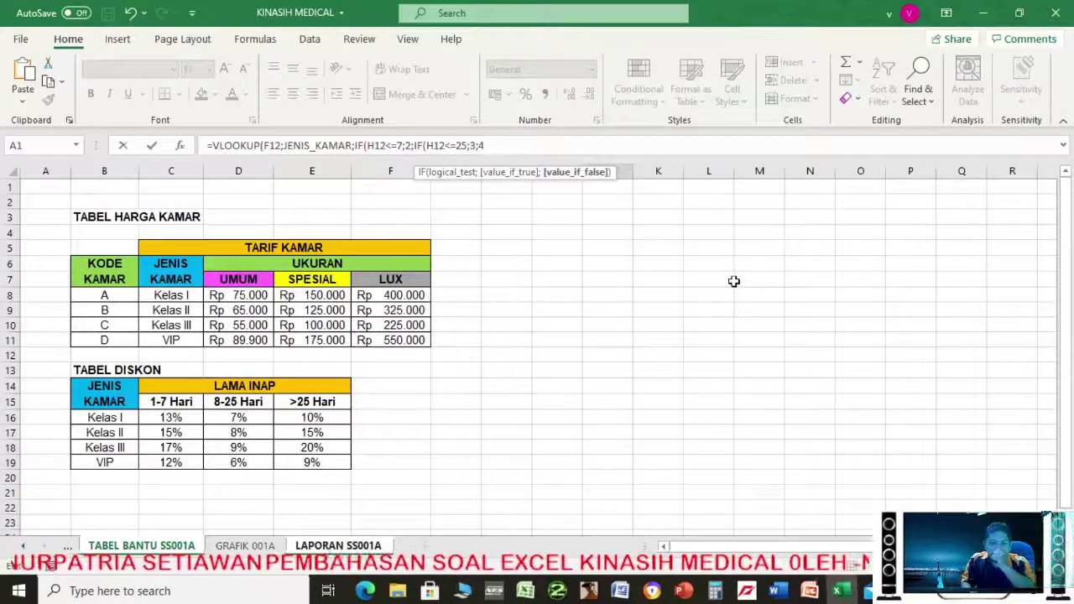
Close both IFs, finish the VLOOKUP in J12 with range lookup 0, and format the cell as a percentage
text()))
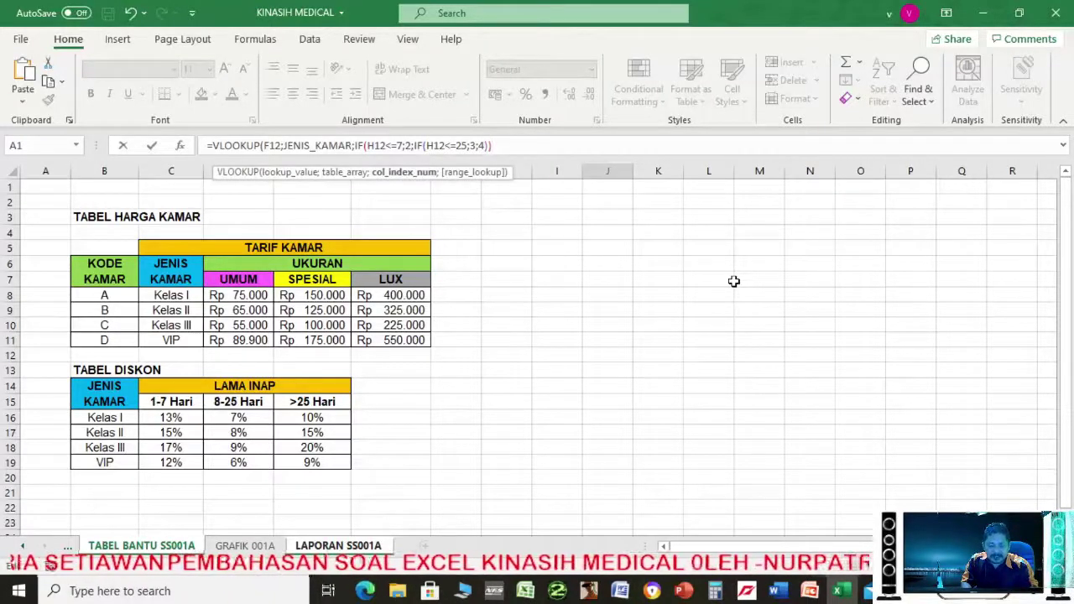
text(;)
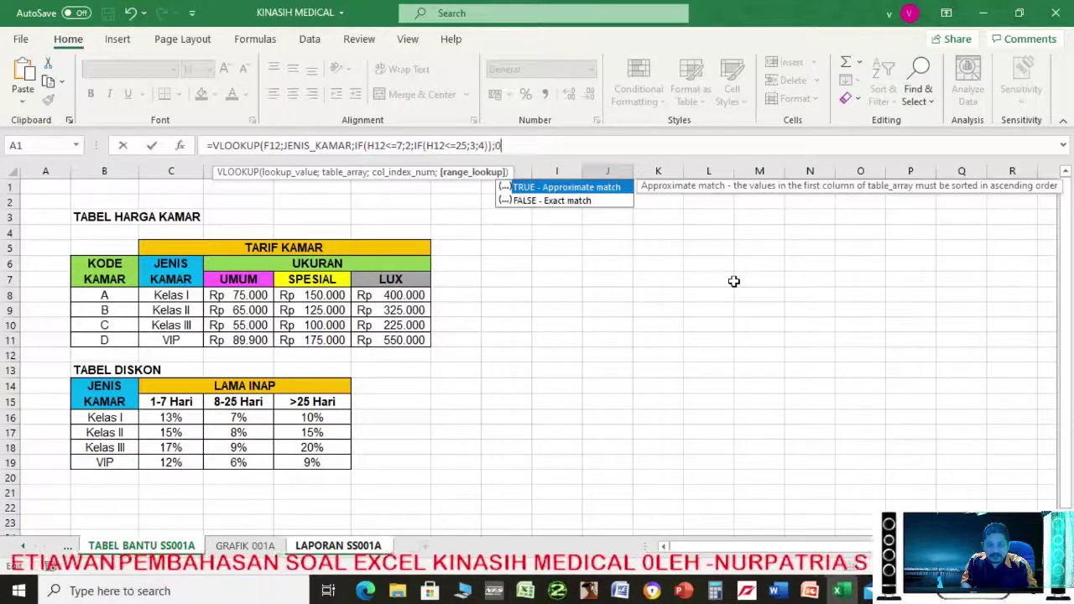
text(0))
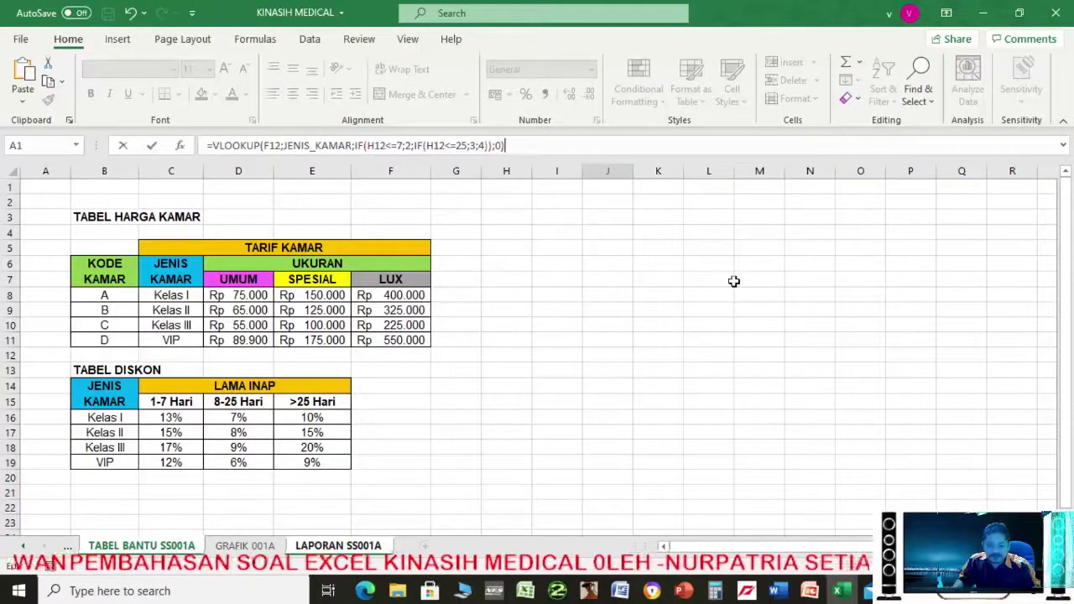
key(Return)
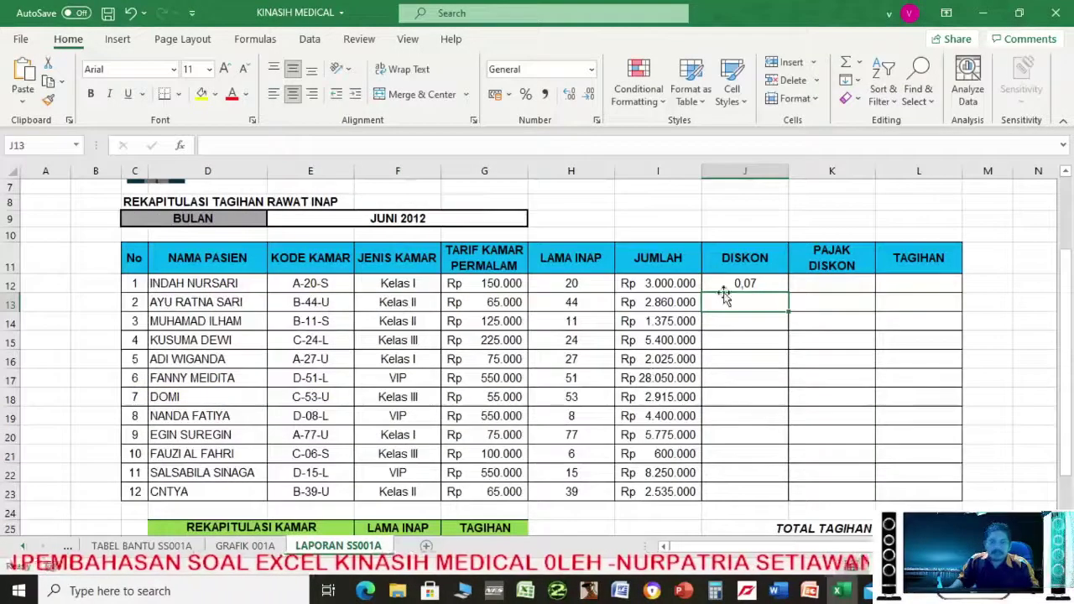
click(725, 283)
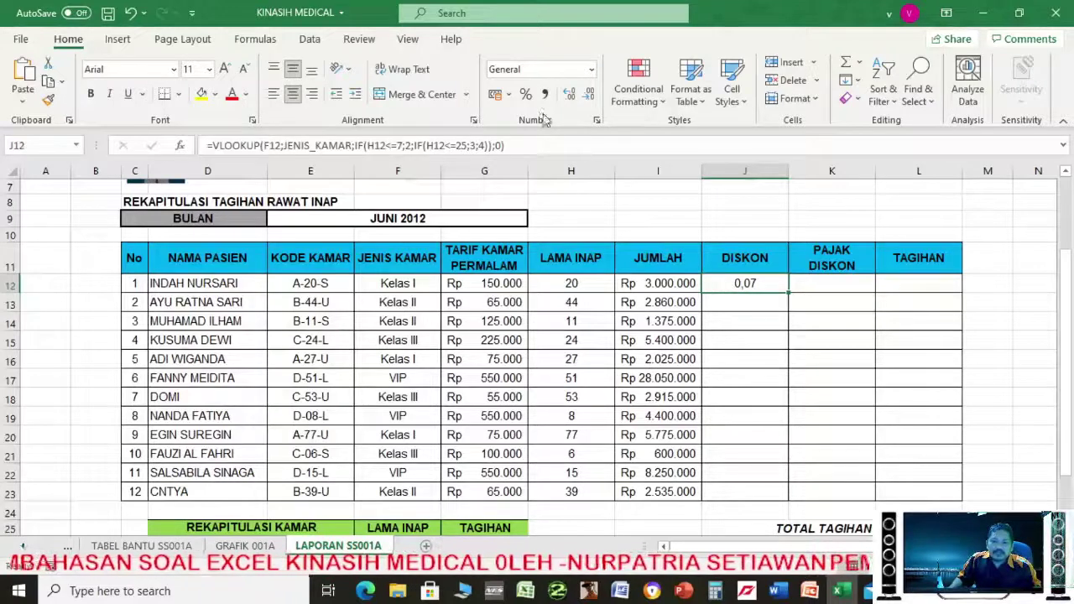
click(525, 94)
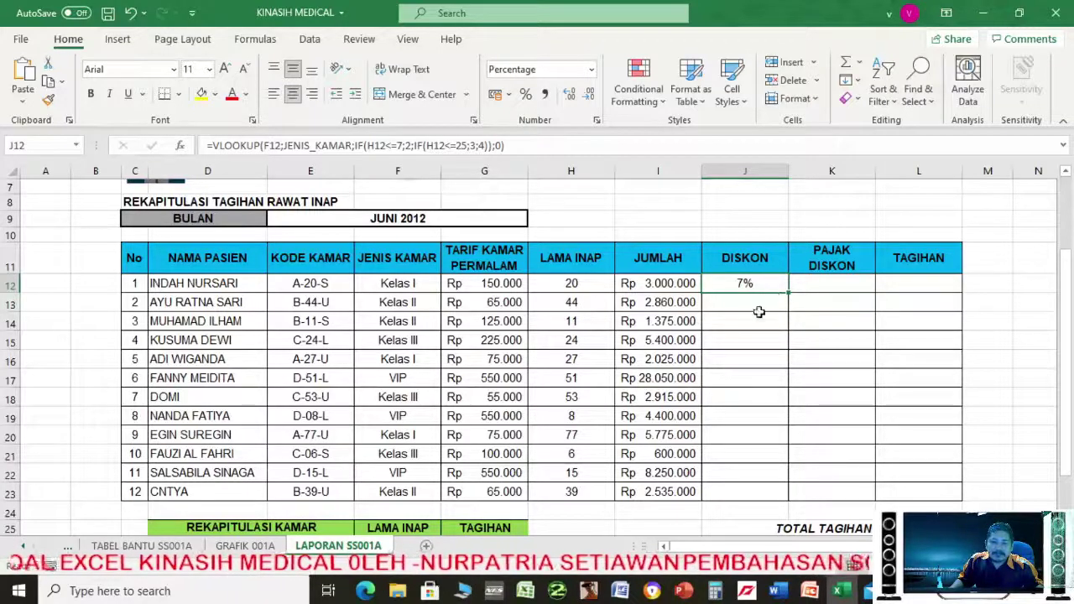
In the PowerPoint question deck, check the DISKON column on slide 3 and its rule on slide 8, and return to the Excel report
click(683, 592)
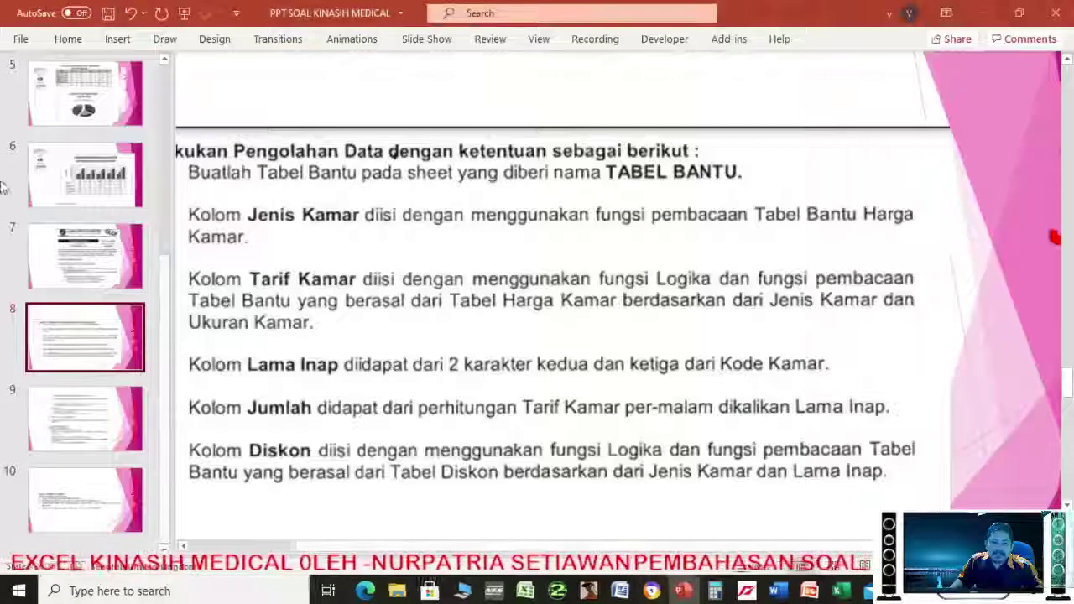
scroll(93, 202, up, 5)
click(86, 267)
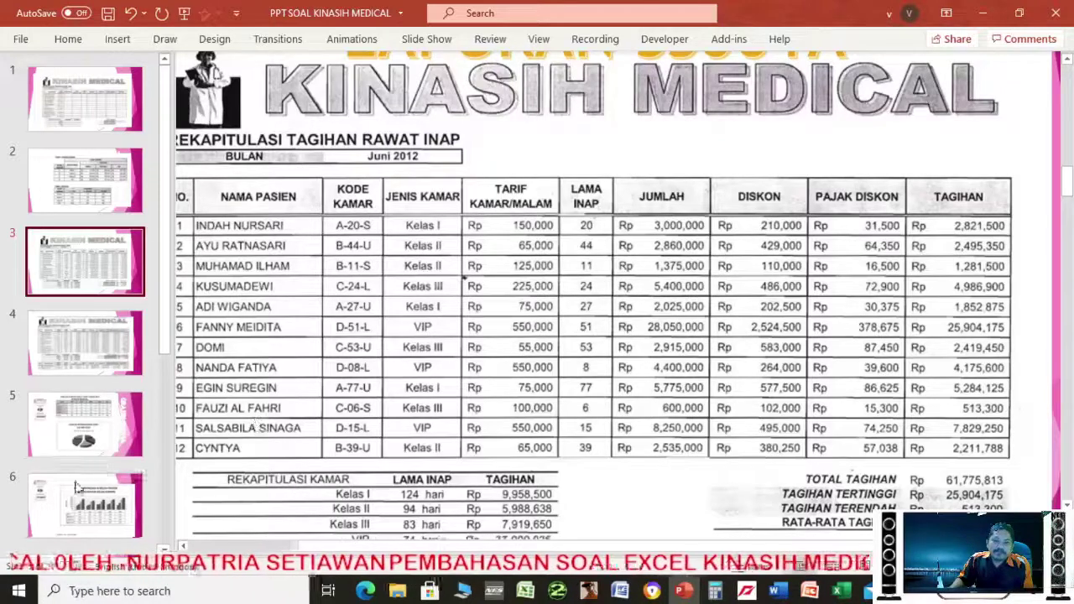
scroll(134, 394, down, 3)
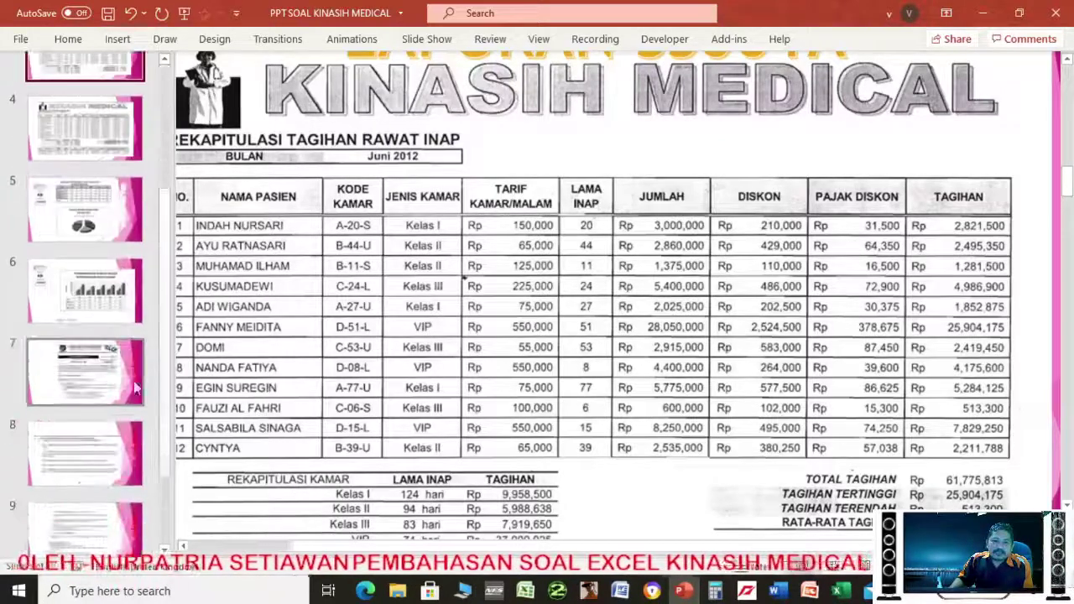
click(87, 460)
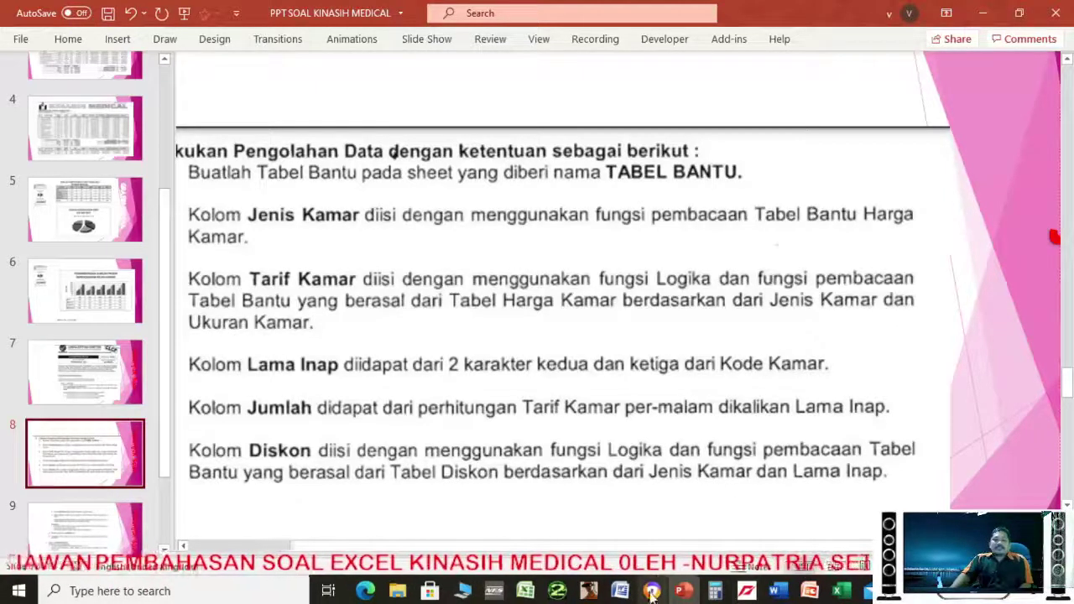
click(680, 594)
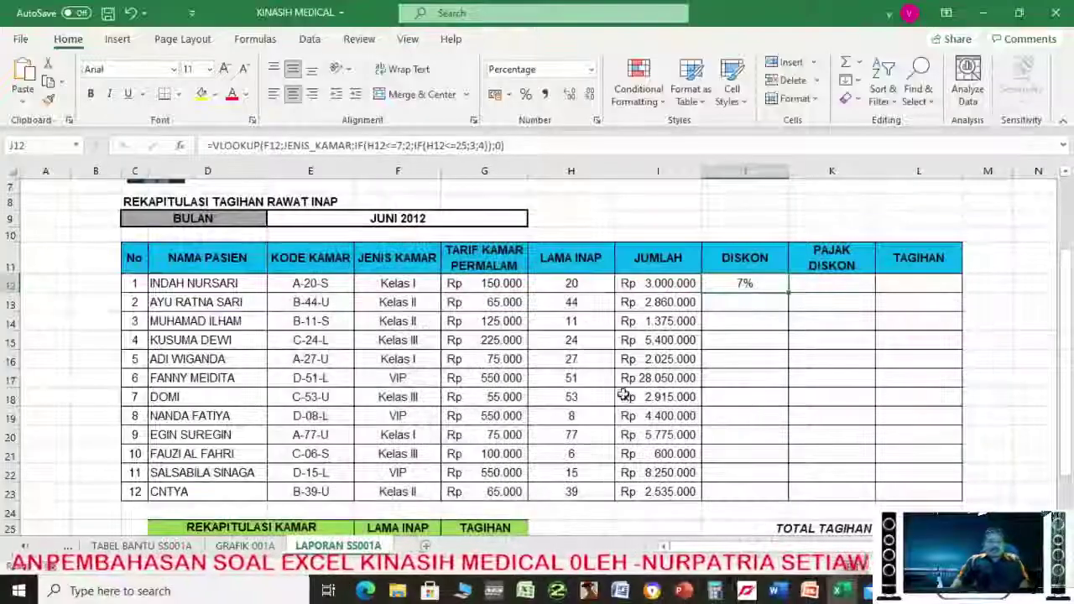
Multiply the VLOOKUP formula in J12 by the JUMLAH cell I12, and apply the Rupiah Accounting format
click(524, 142)
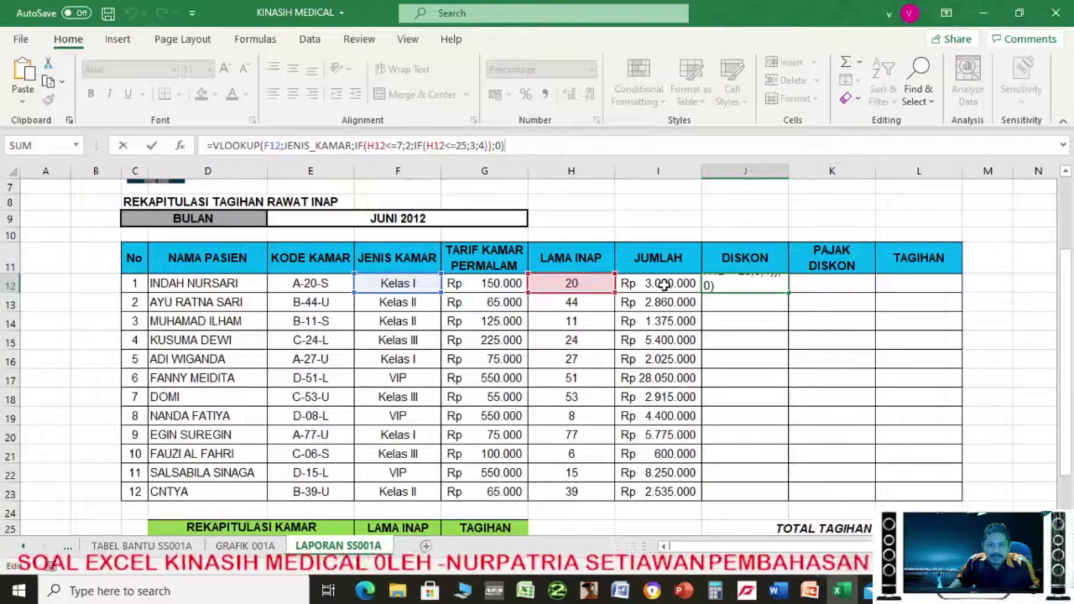
scroll(1064, 264, up, 2)
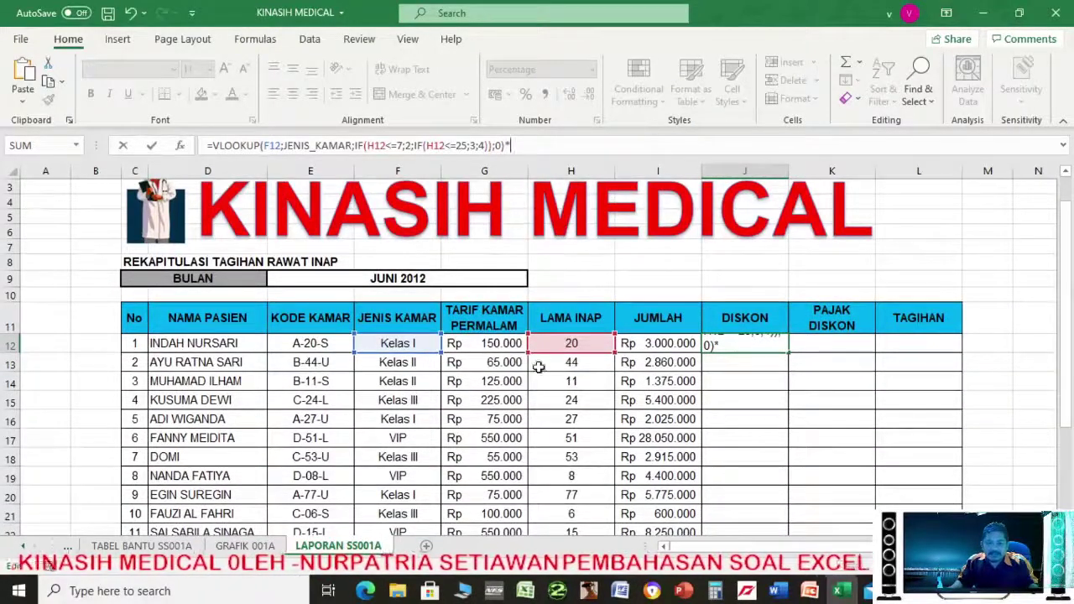
click(646, 345)
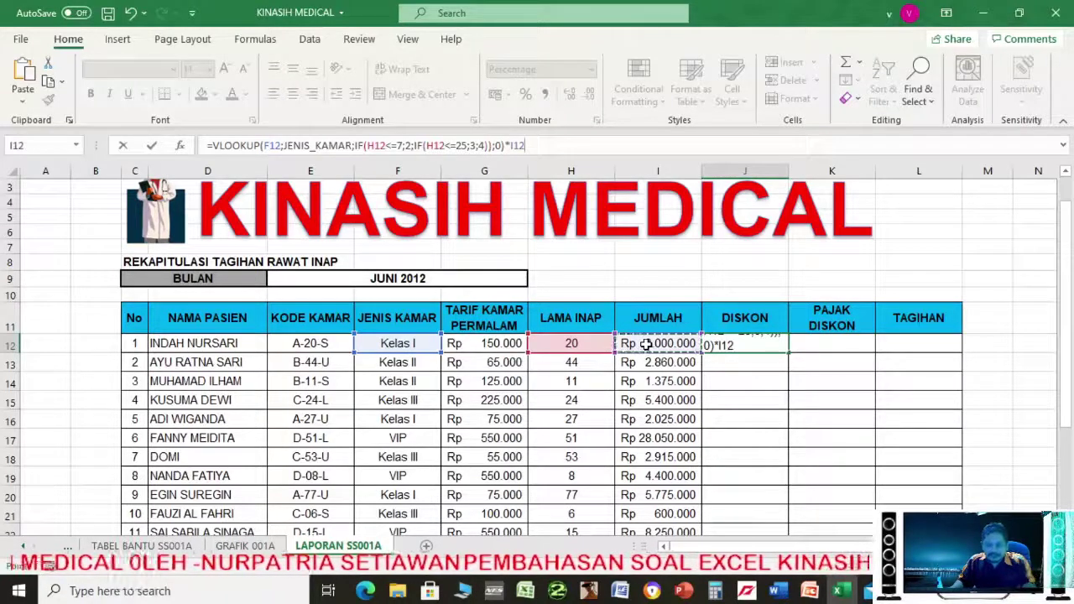
key(Return)
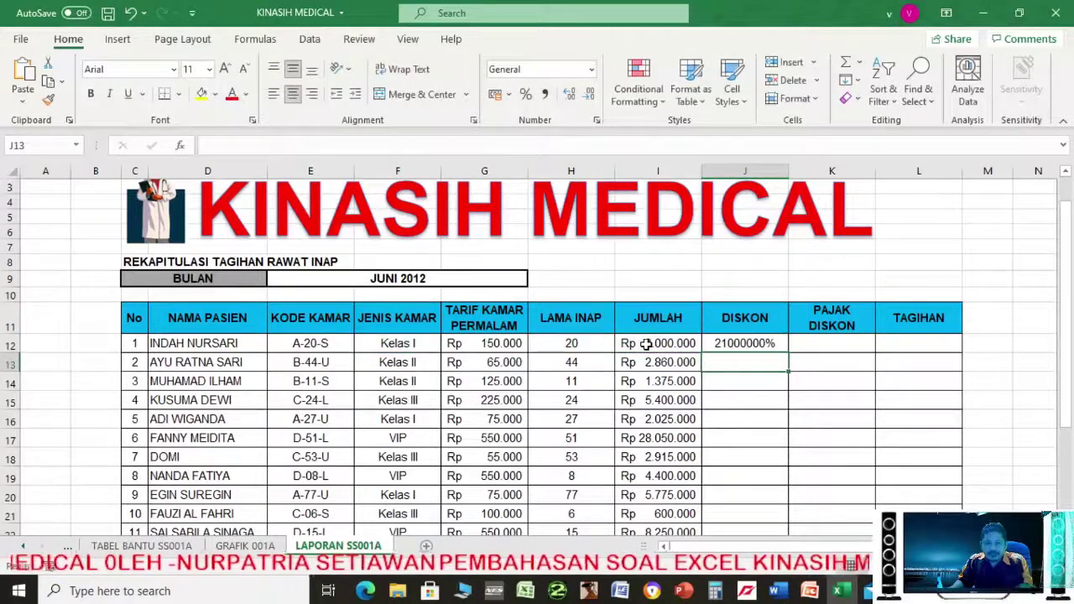
click(733, 345)
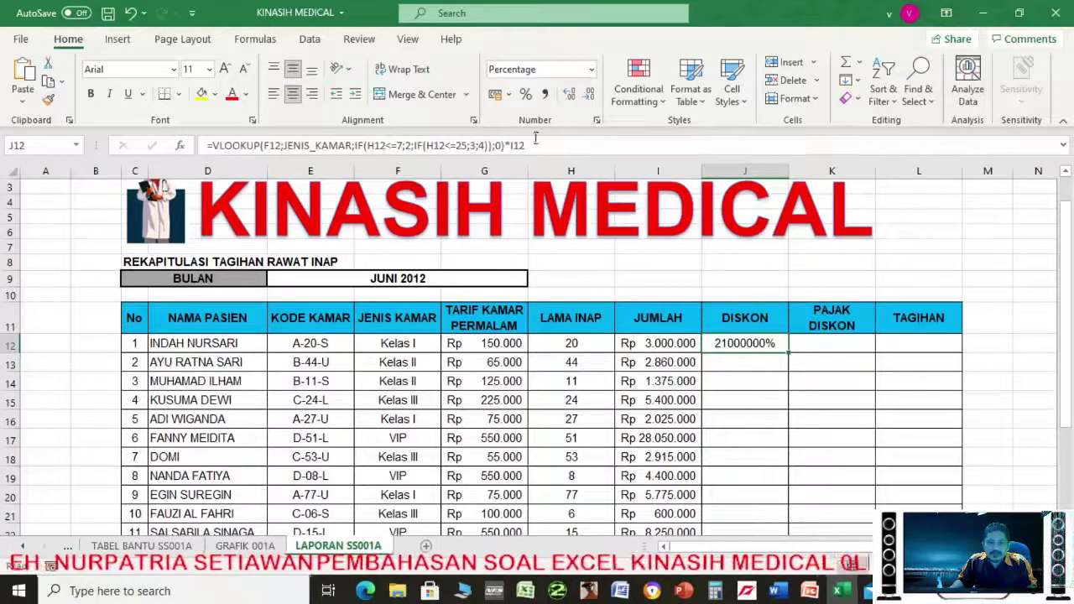
click(496, 95)
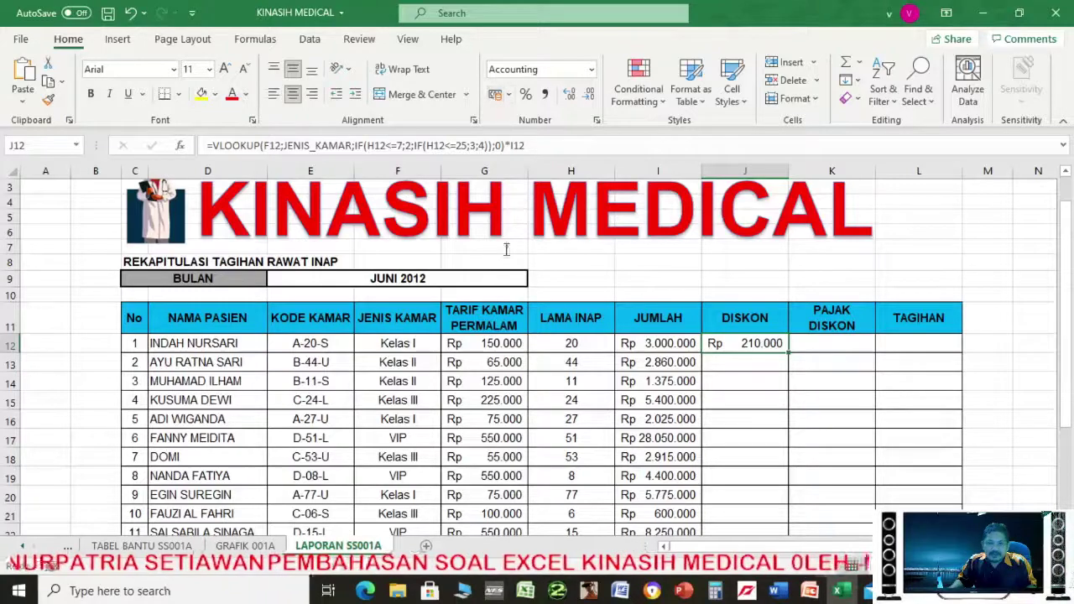
Switch to the PowerPoint deck and compare the DISKON amount with the report on slide 3
click(687, 593)
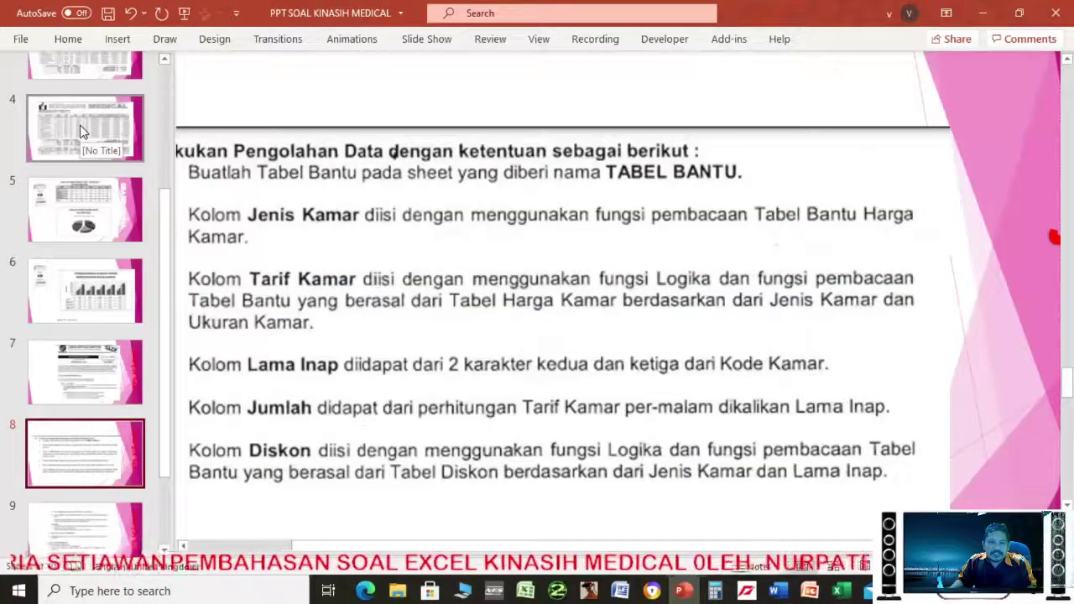
scroll(83, 117, up, 1)
click(84, 72)
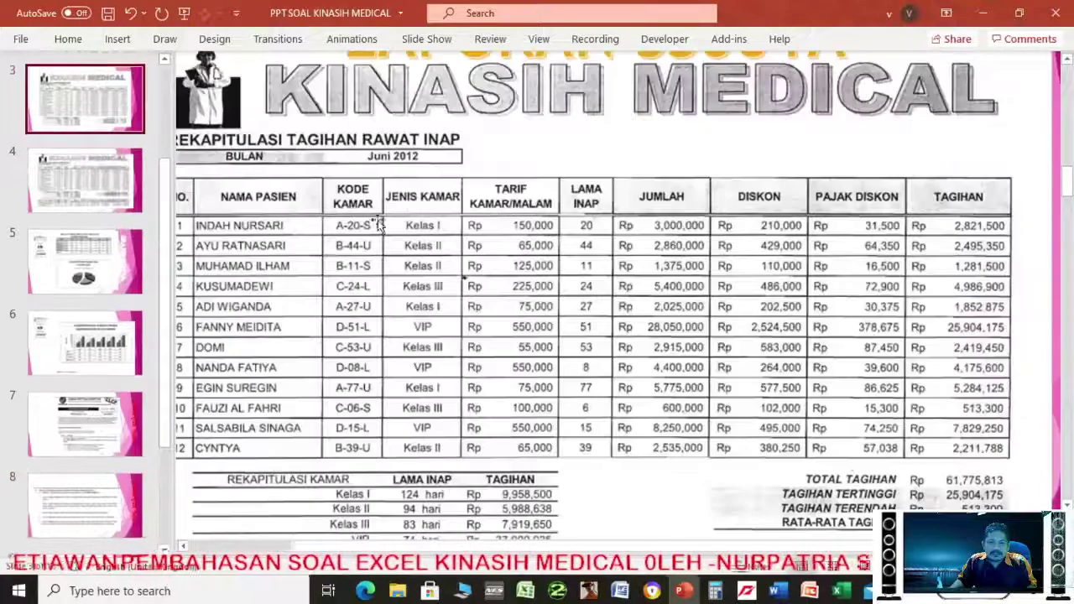
click(727, 226)
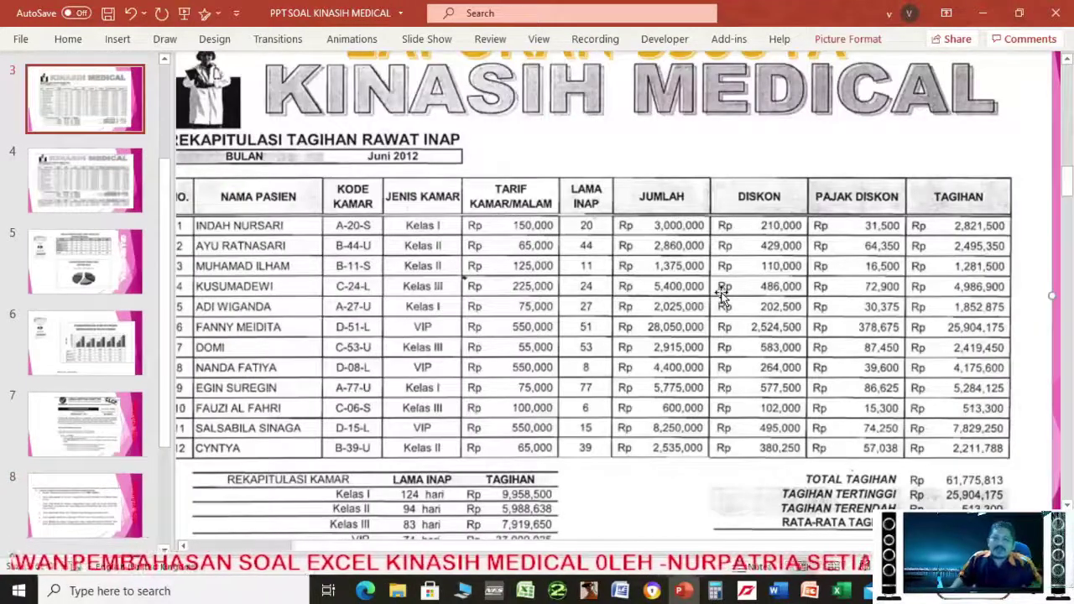
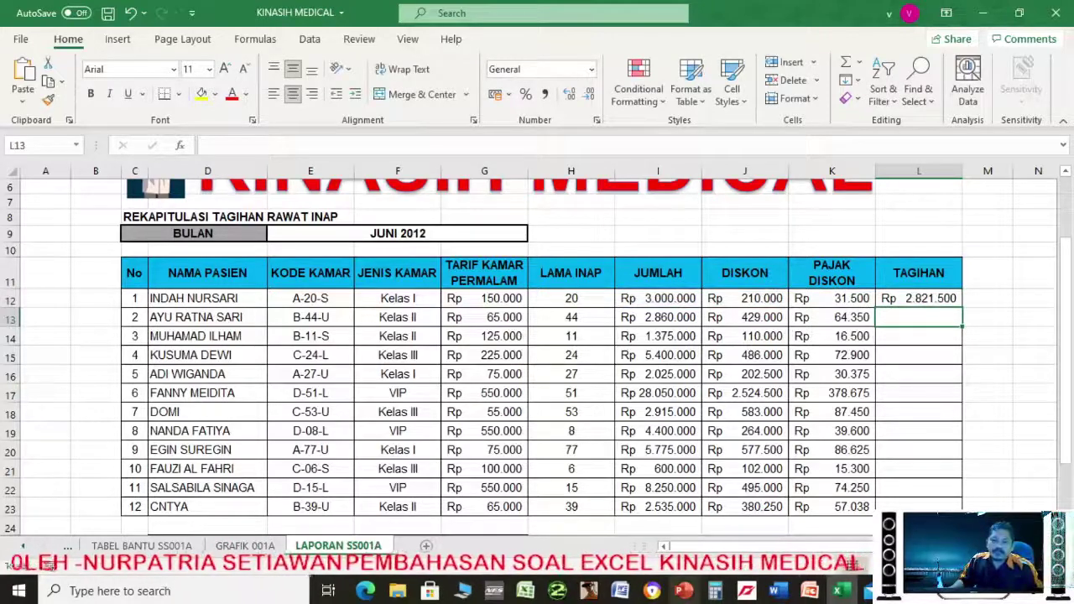
Compare the first TAGIHAN amount with the reference report on slide 3 of the PowerPoint deck, and return to the Excel report
key(alt+Tab)
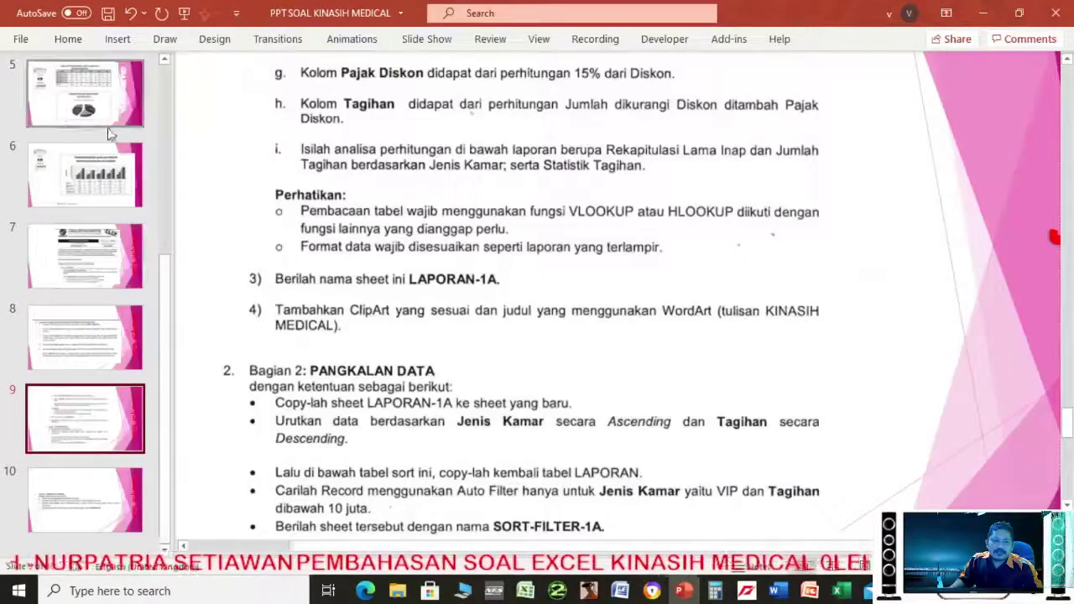
scroll(160, 135, up, 3)
click(75, 151)
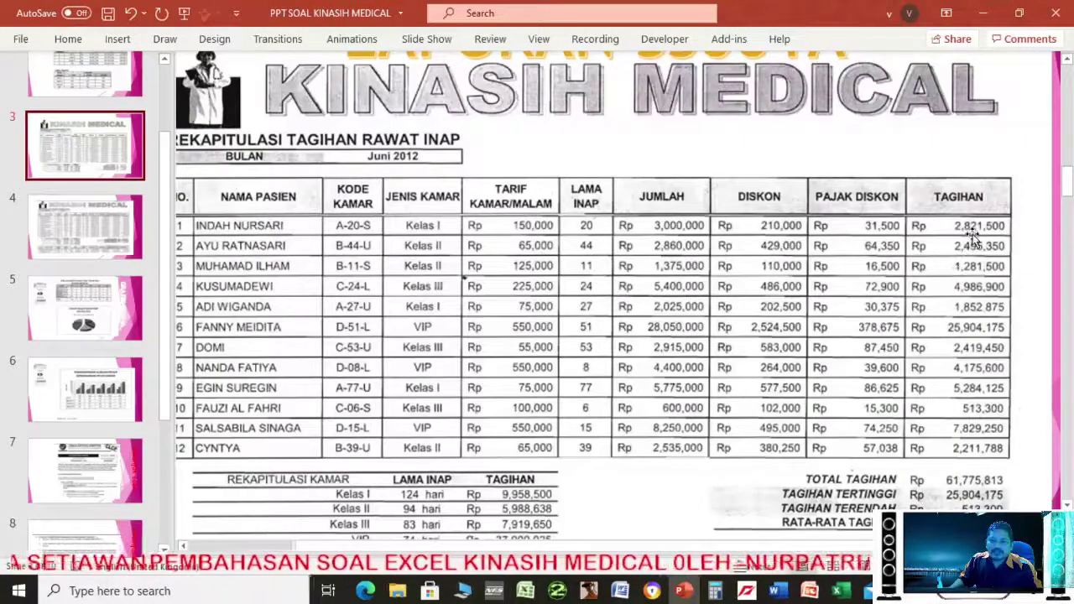
click(840, 592)
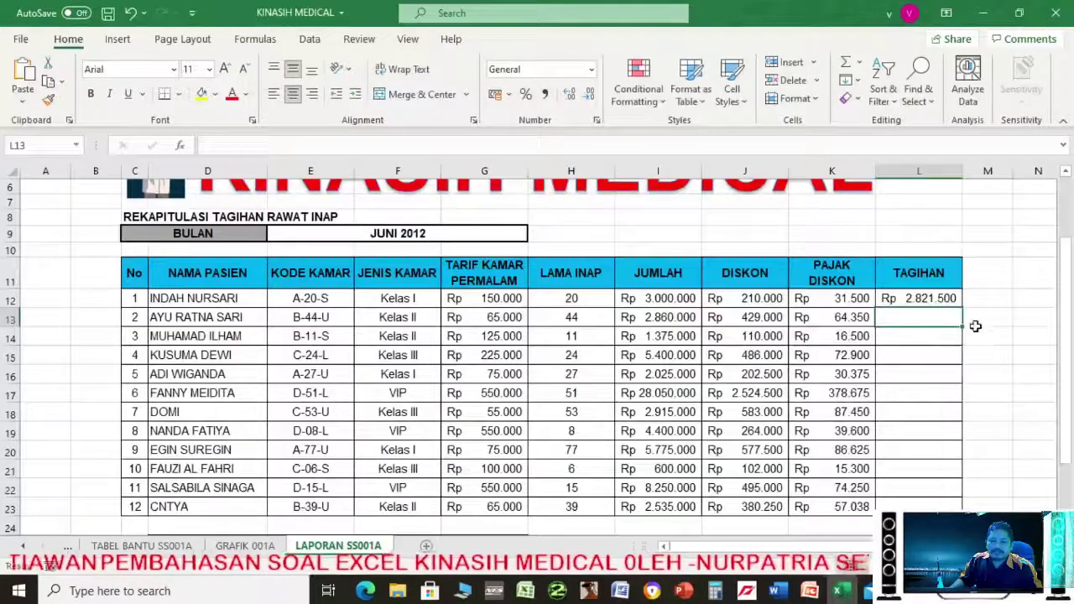
Fill the TAGIHAN formula from L12 down to the last patient row, L23
click(948, 296)
drag(966, 310, 957, 509)
drag(1067, 461, 1068, 517)
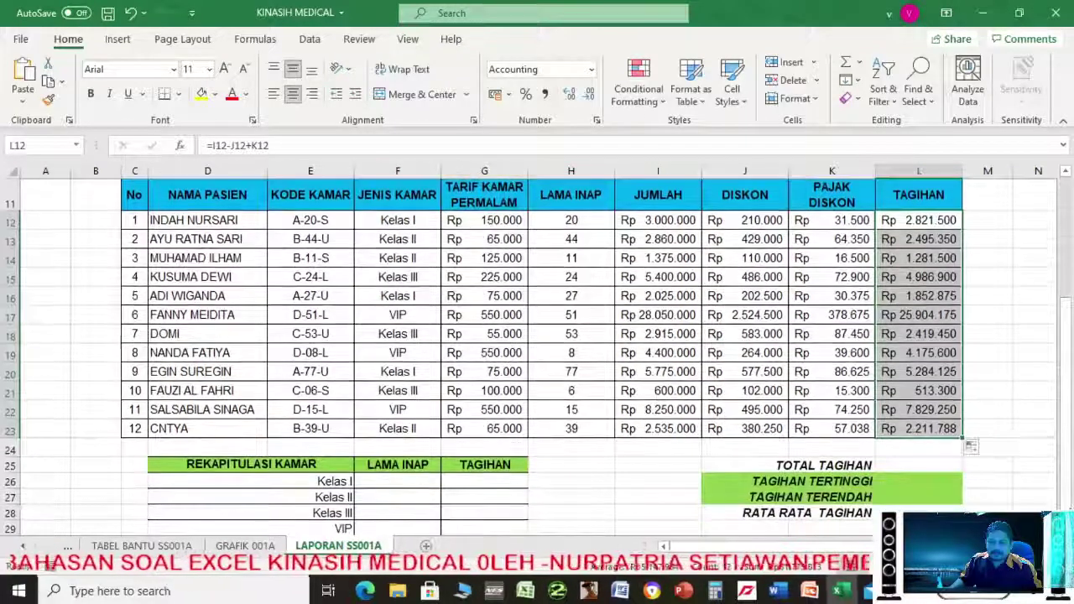
drag(1059, 407, 1064, 374)
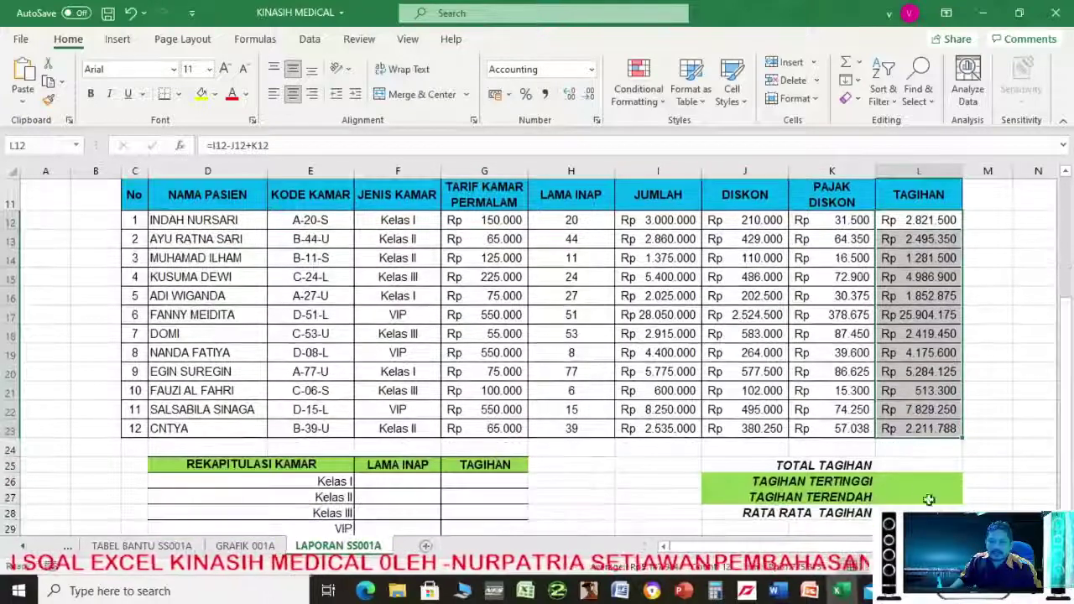
Enter a SUM of L12:L23 as TOTAL TAGIHAN in L25 and compare it with slide 3 of the PowerPoint deck
click(903, 467)
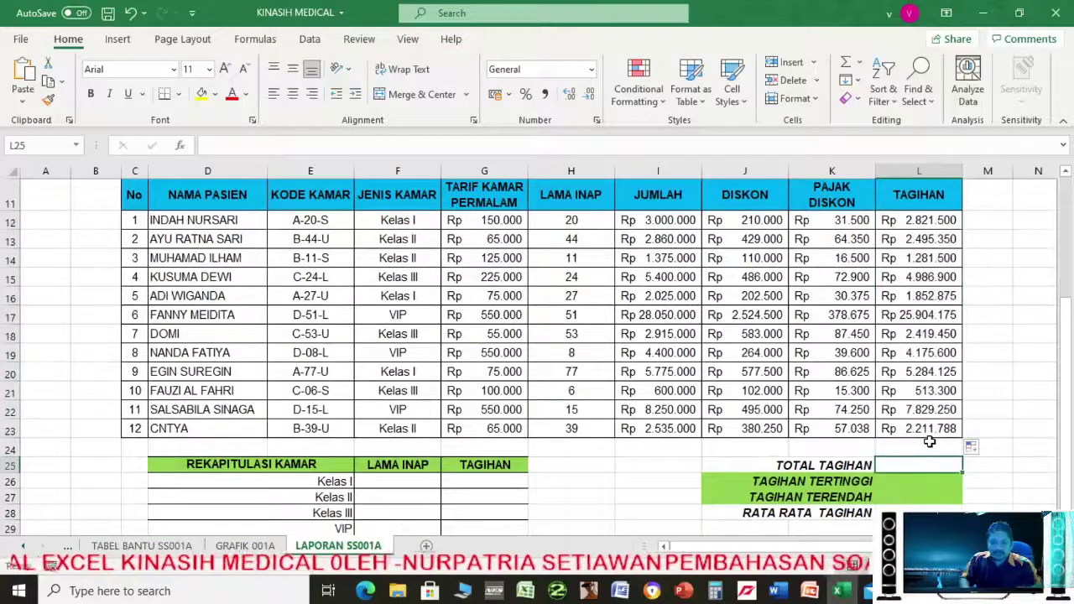
text(=sum)
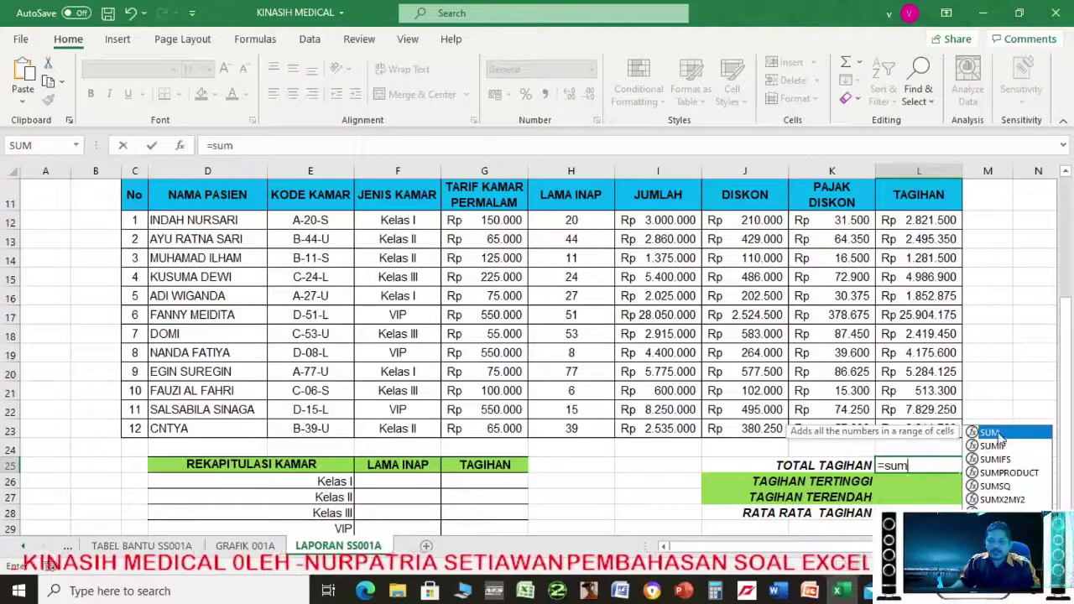
double_click(997, 434)
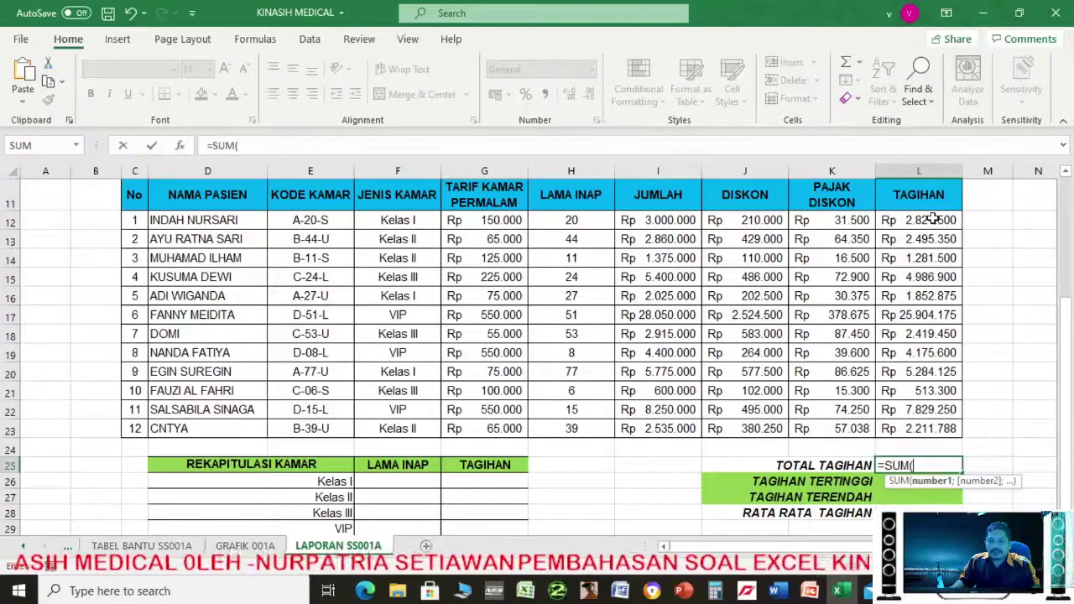
drag(932, 220, 935, 429)
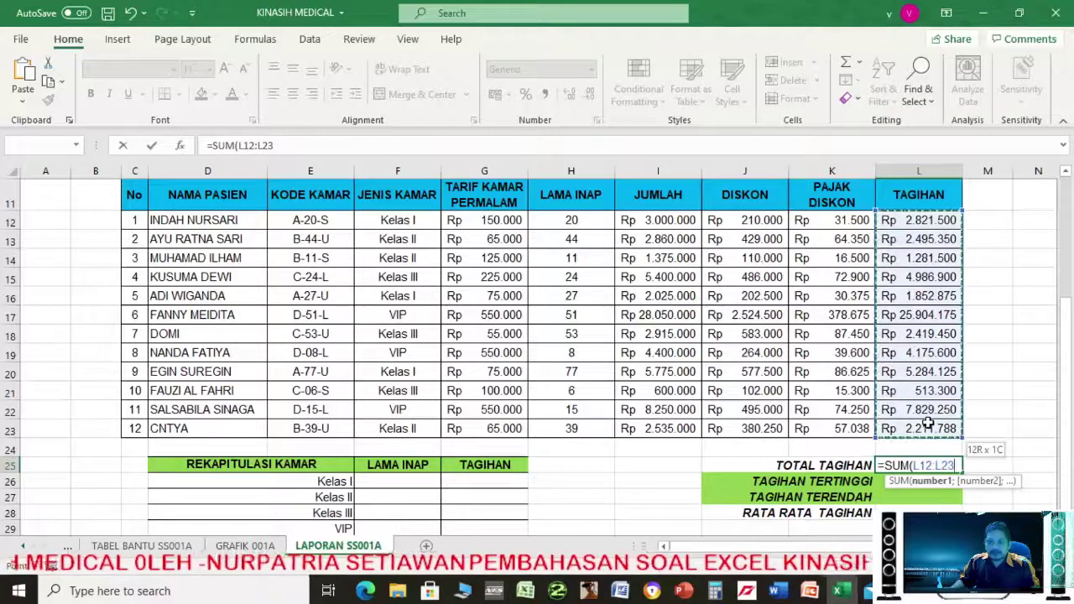
key(Return)
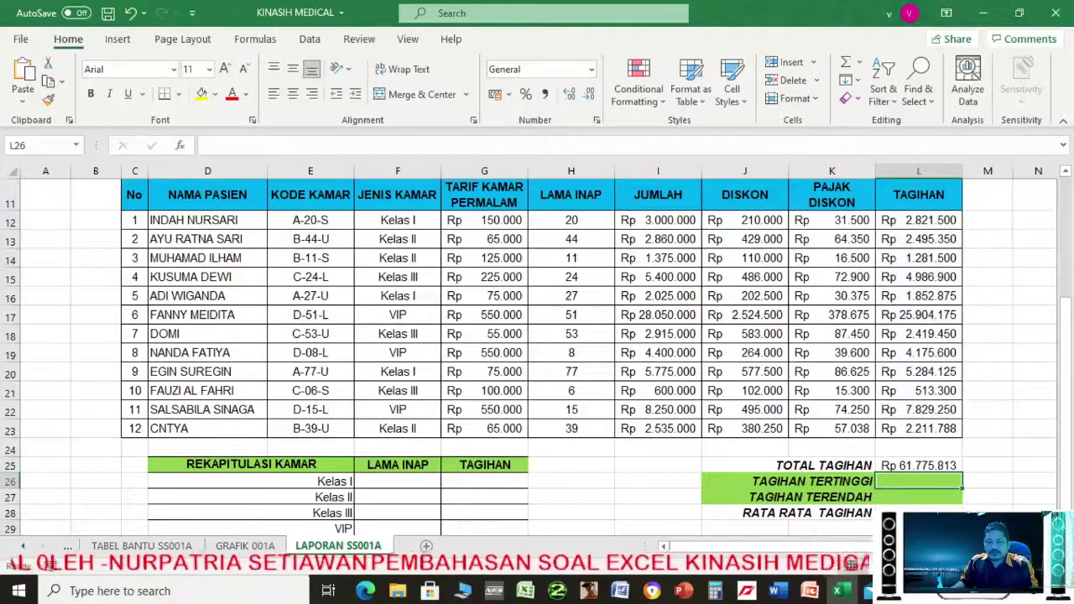
click(682, 593)
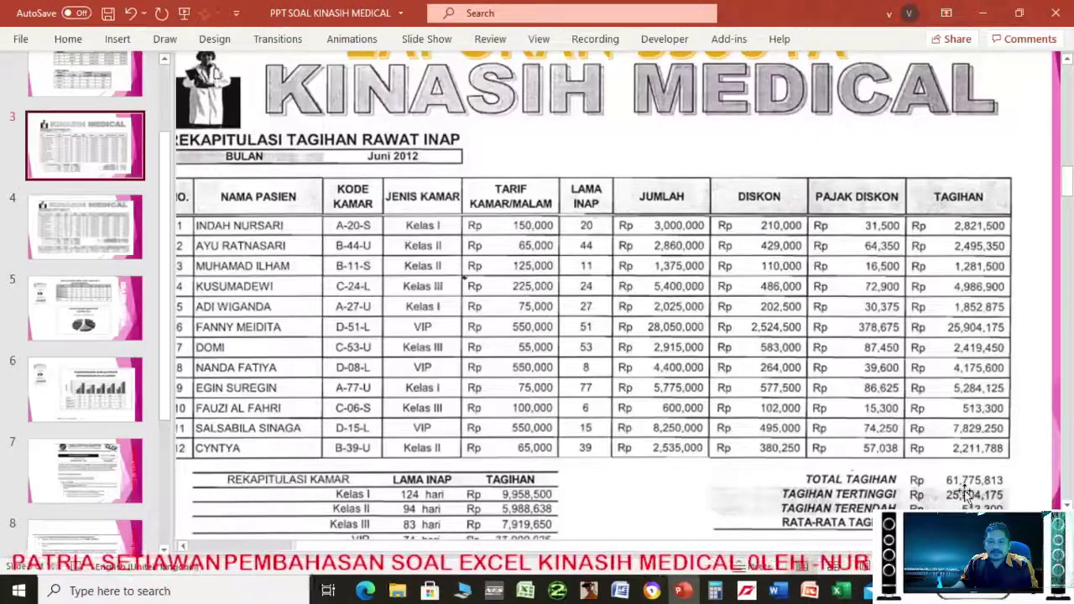
click(841, 592)
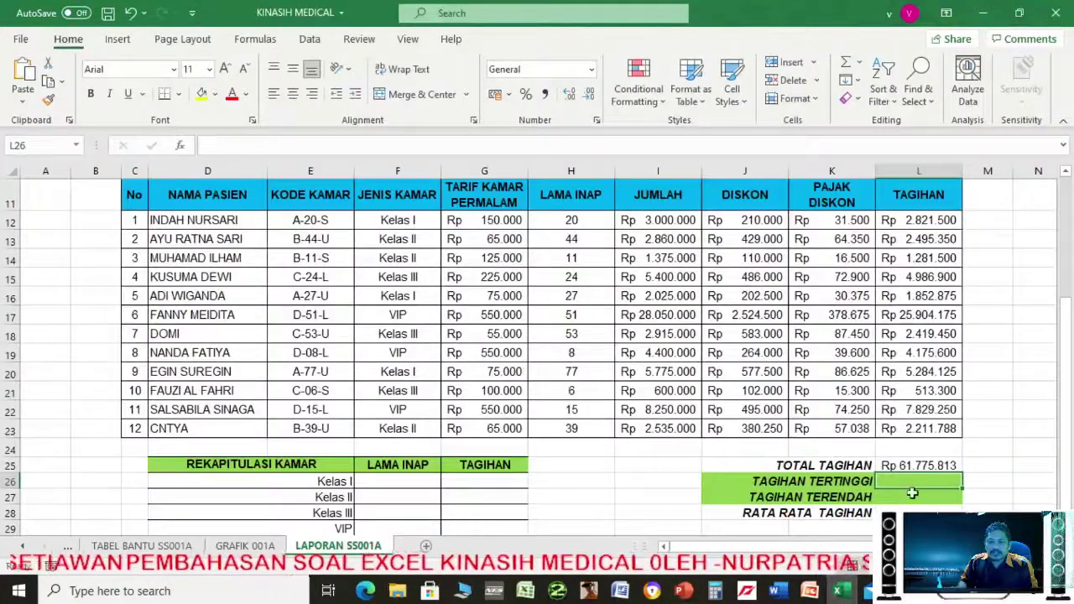
Calculate TAGIHAN TERTINGGI in L26 with the MAX function over L12:L23
text(=max)
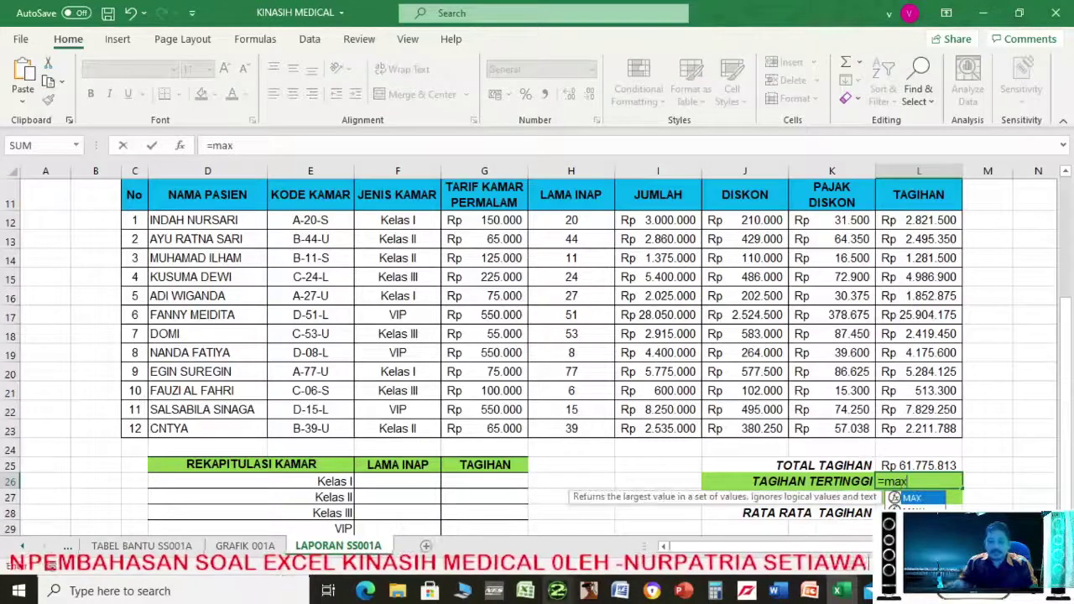
double_click(915, 499)
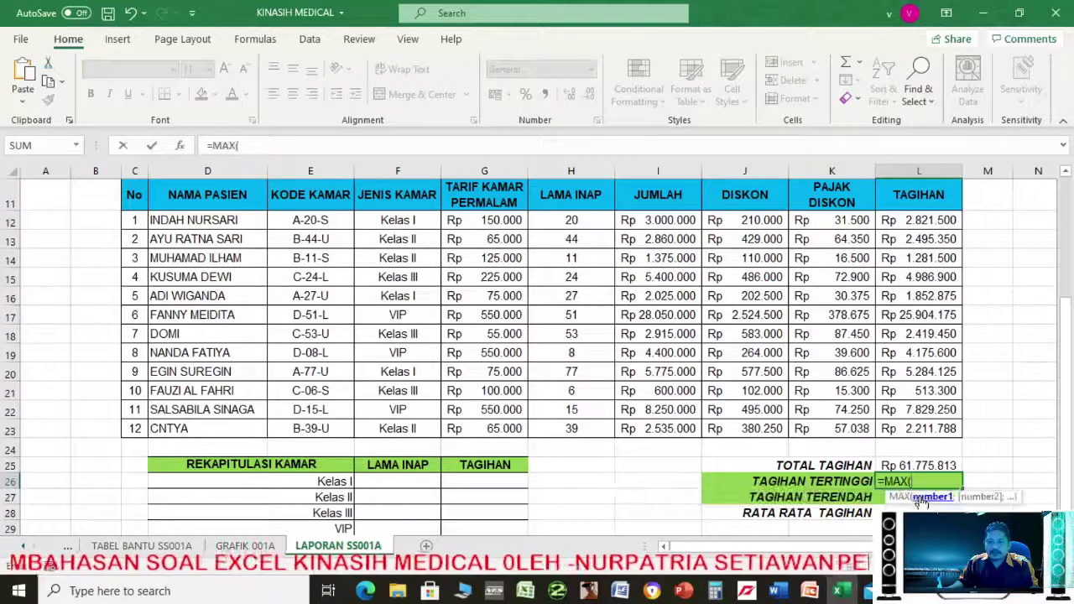
drag(924, 218, 911, 429)
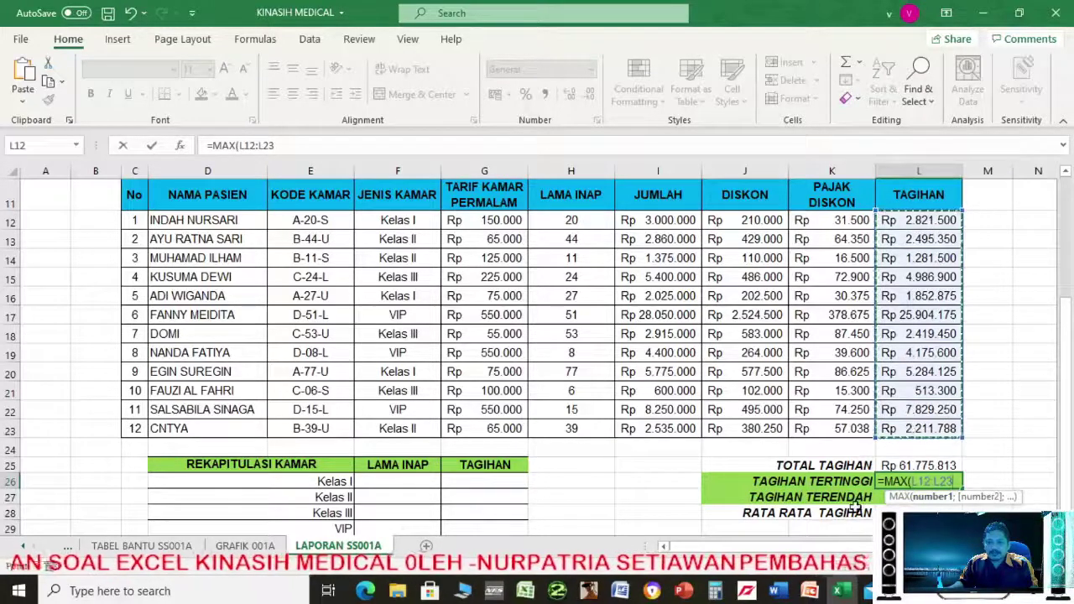
key(Return)
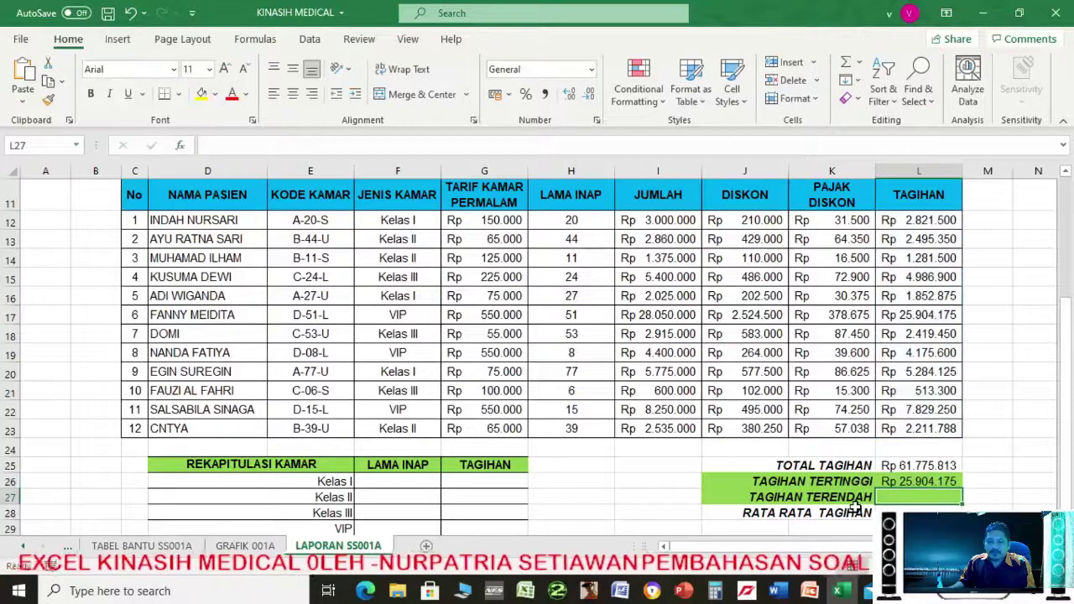
Calculate TAGIHAN TERENDAH in L27 with MIN over L12:L23, and check it against slide 3 of the PowerPoint deck
text(=)
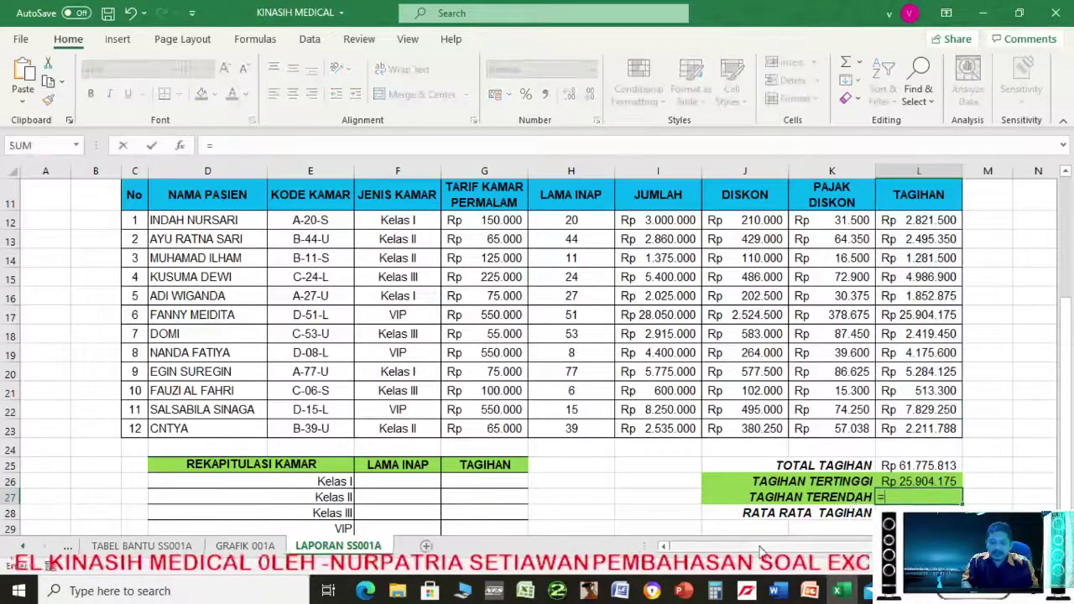
text(min)
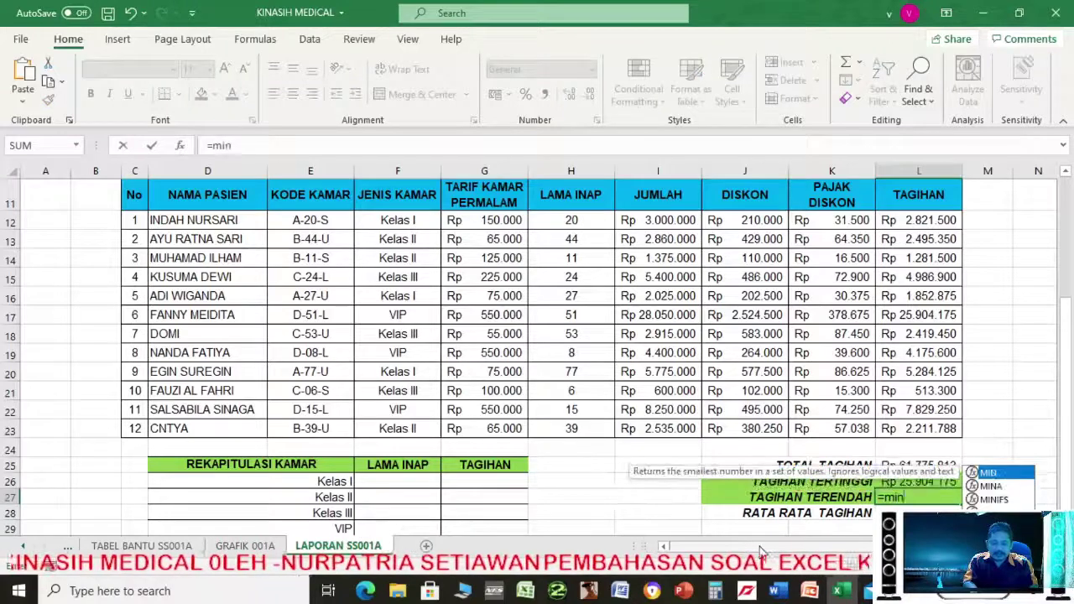
double_click(988, 476)
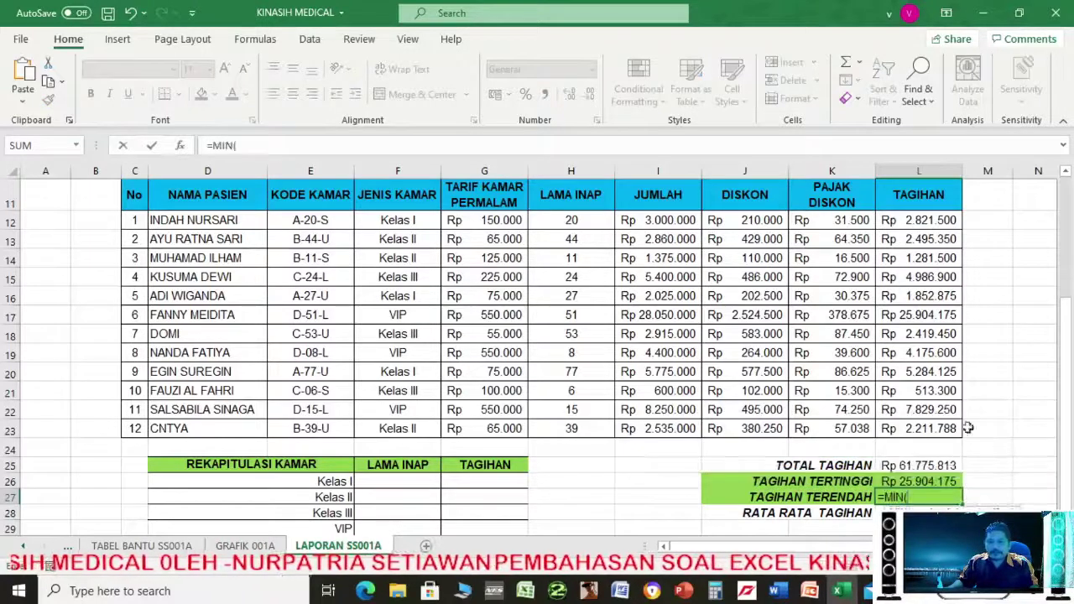
drag(915, 219, 917, 426)
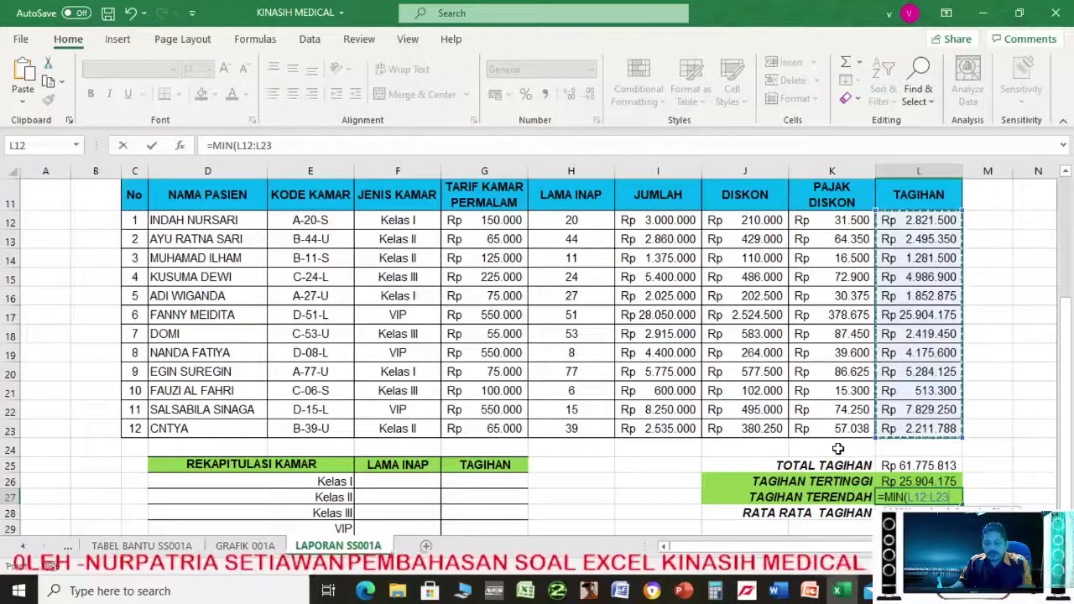
key(Return)
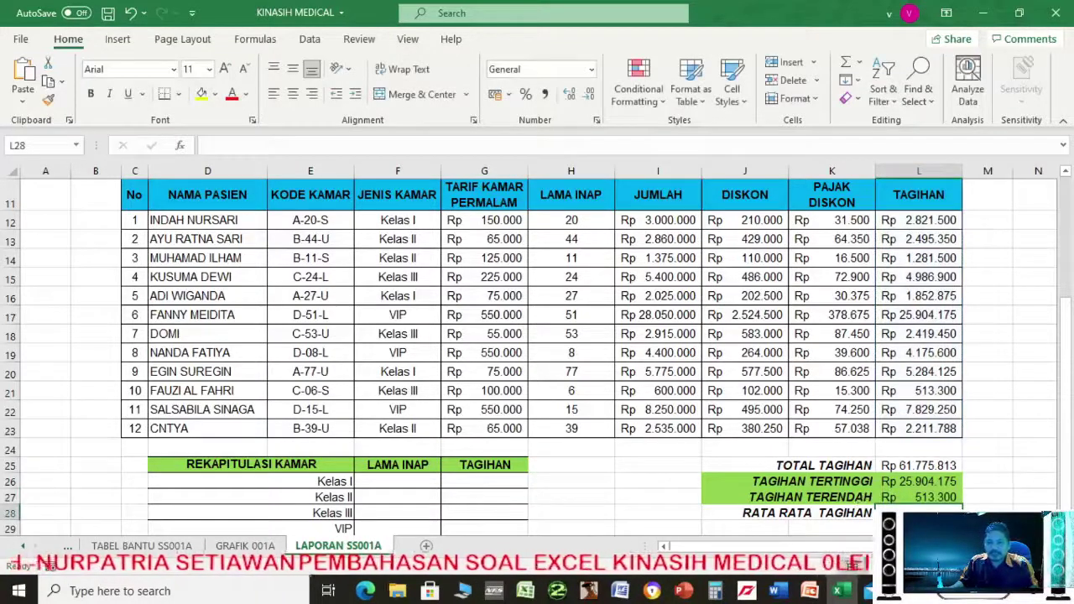
click(685, 593)
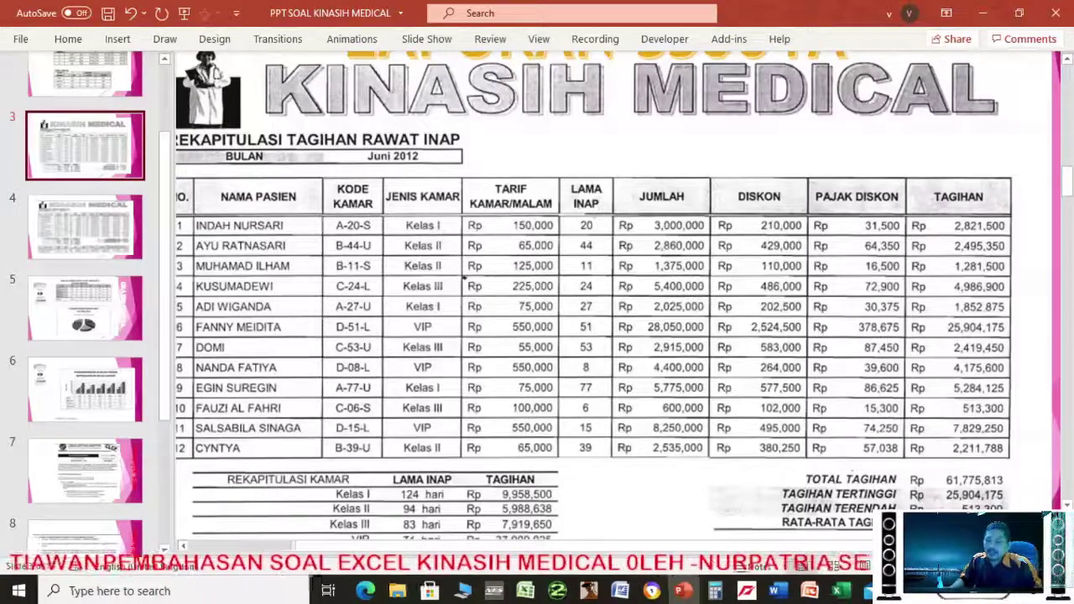
click(841, 593)
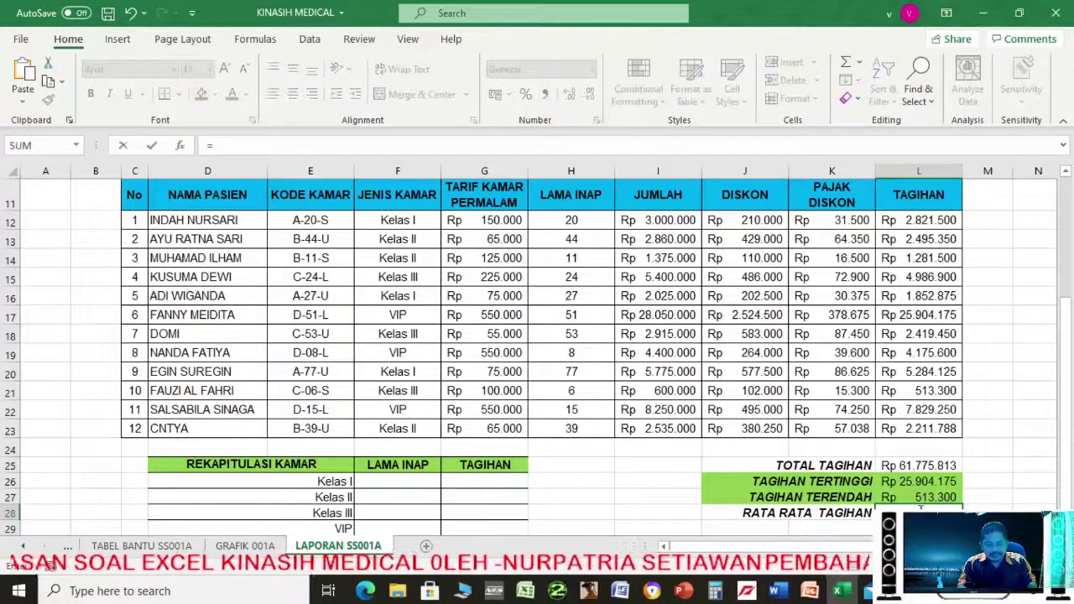
Calculate RATA RATA TAGIHAN in L28 with the AVERAGE function over L12:L23
text(avera)
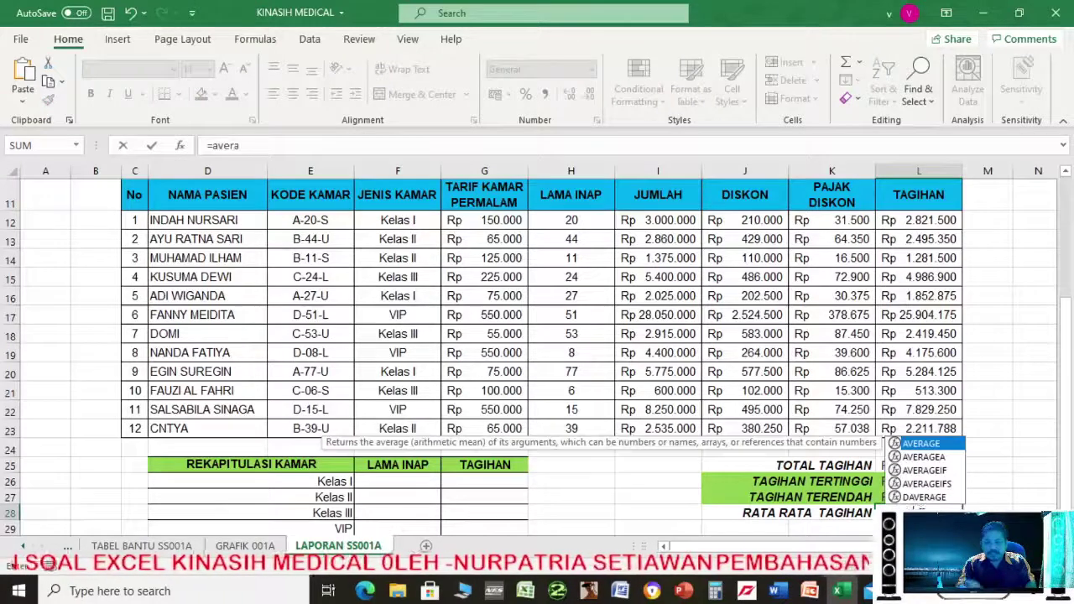
double_click(930, 444)
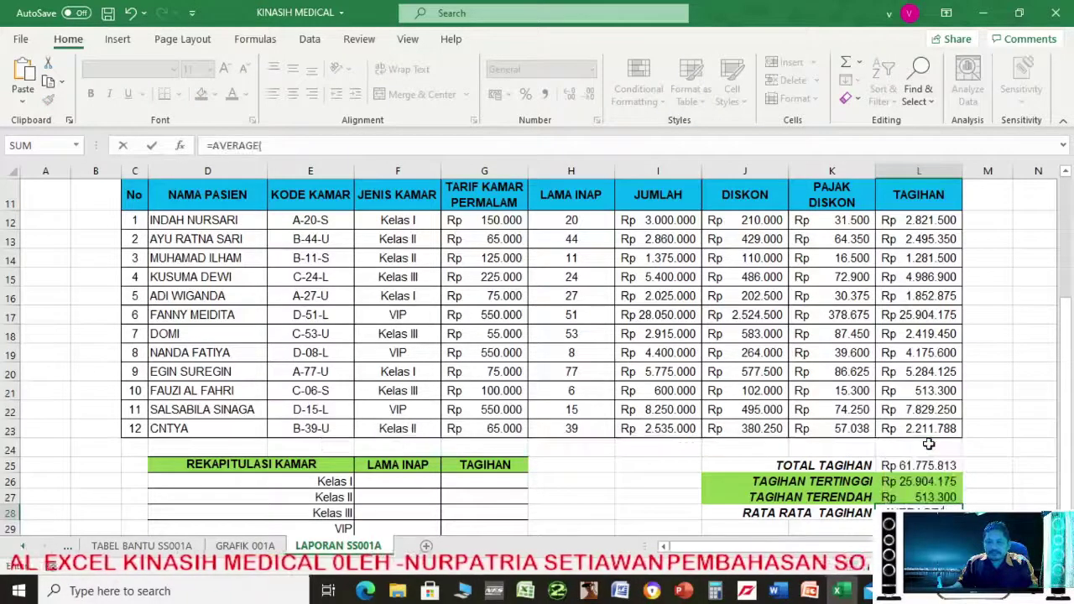
drag(934, 220, 920, 428)
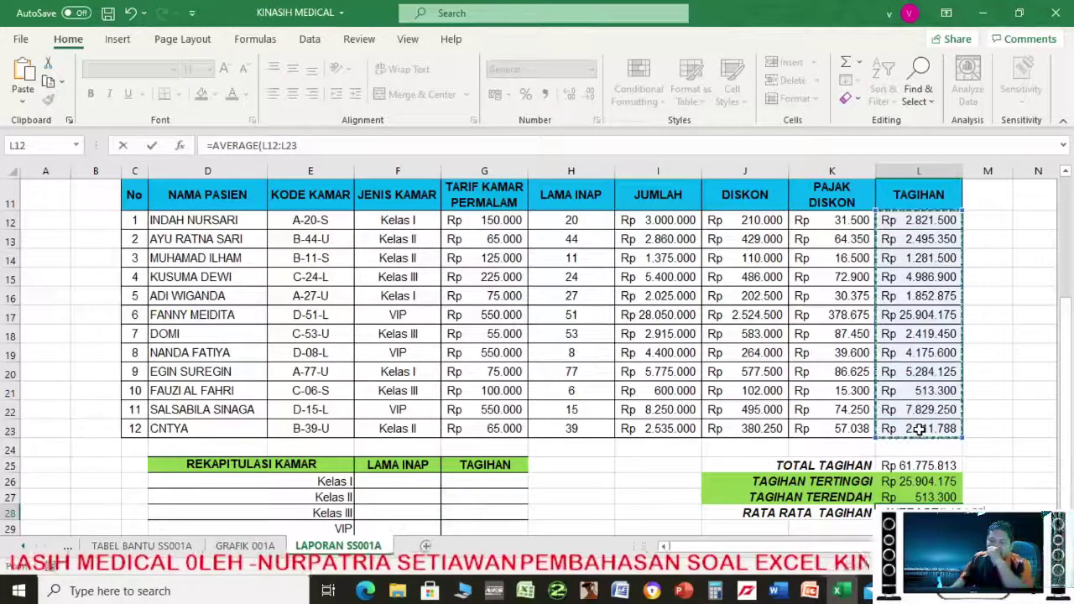
key(Return)
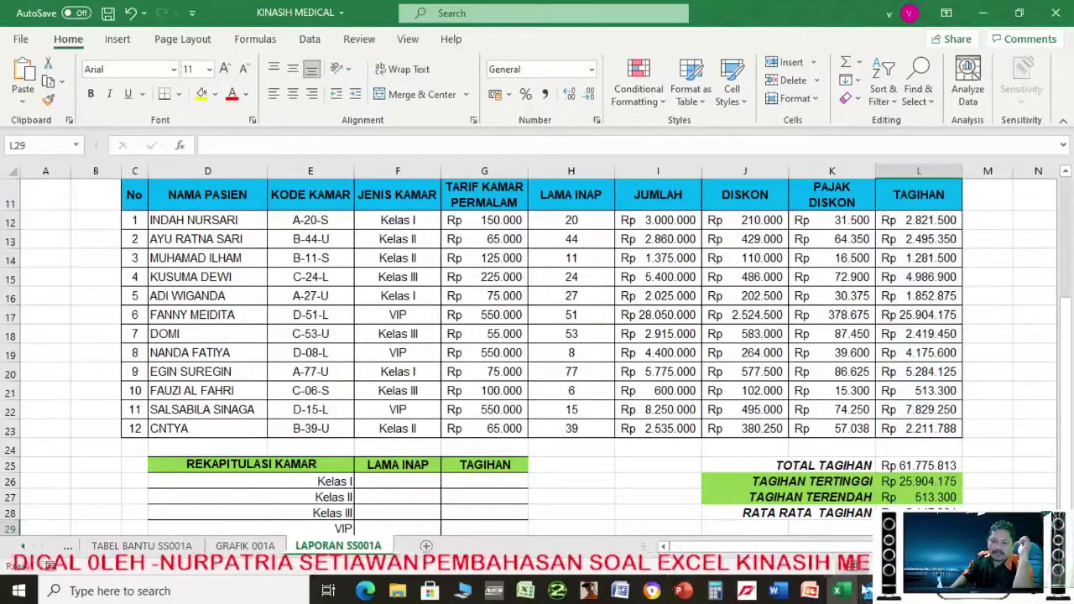
Compare the average billing with slide 3 of the PowerPoint deck, return to the Excel report and save the workbook
click(684, 592)
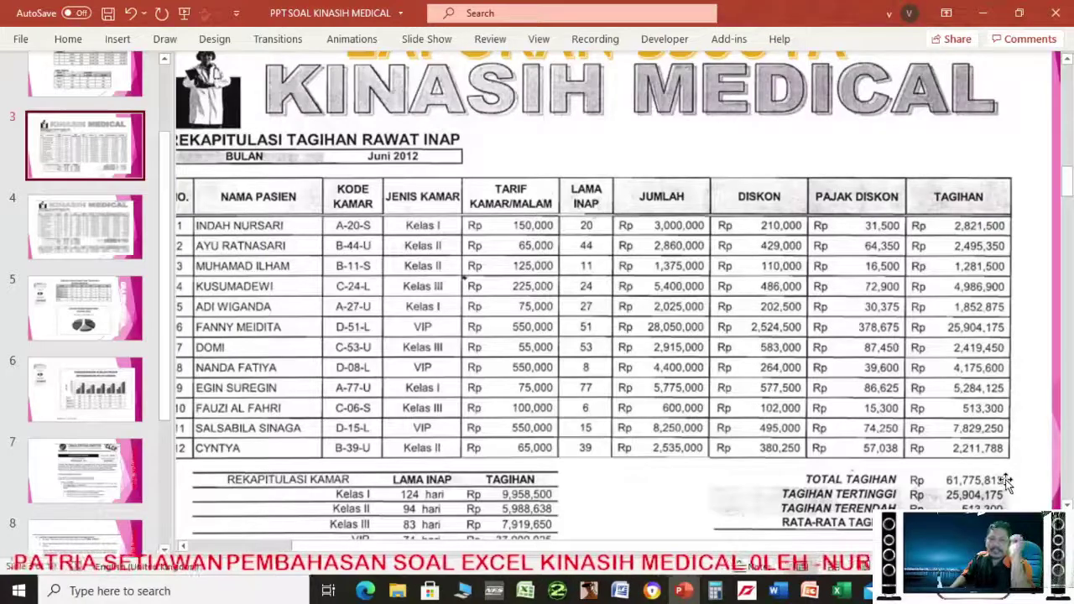
scroll(1007, 479, down, 1)
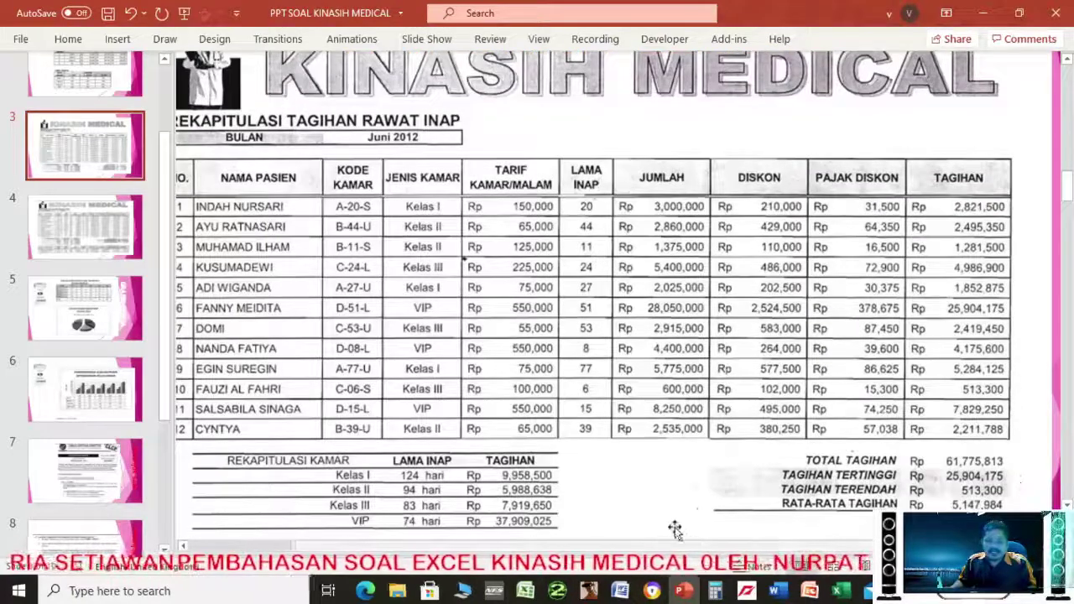
click(842, 594)
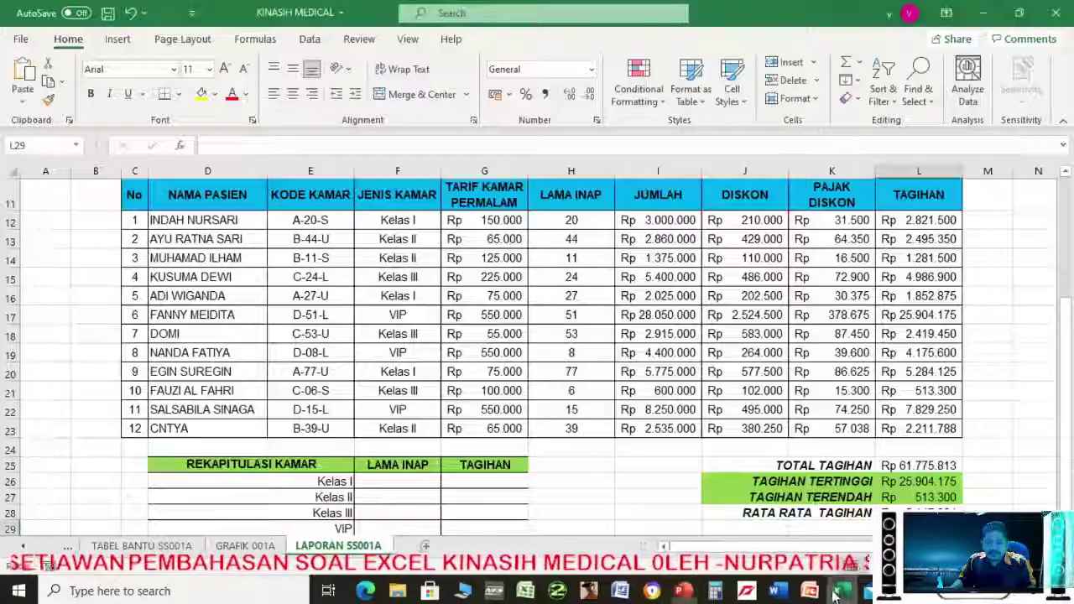
key(ctrl+s)
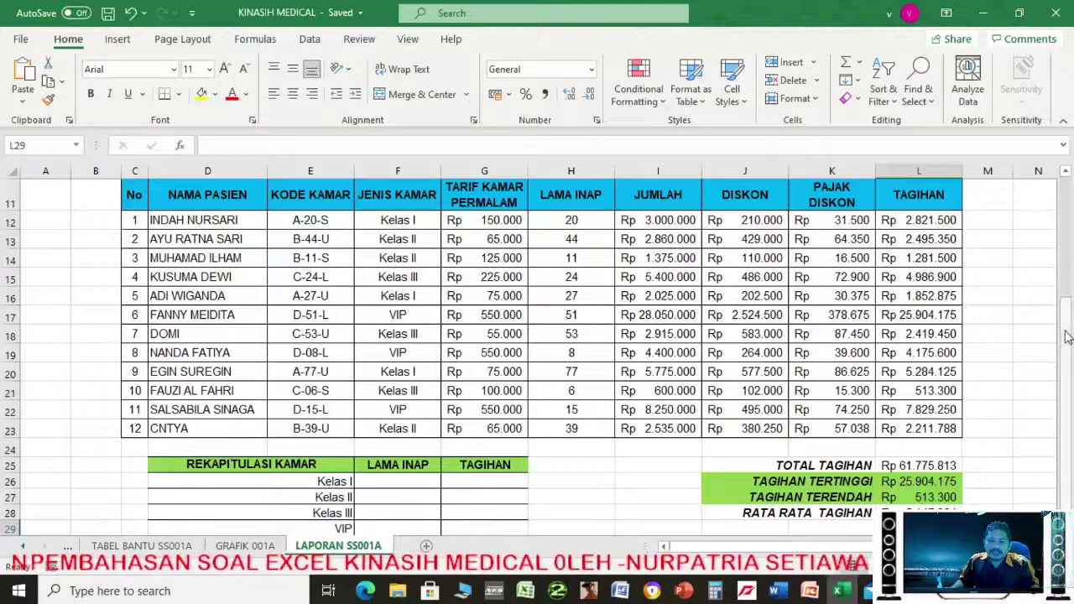
Review the instructions on slides 8 to 10 of the PowerPoint deck, especially the recap rule on slide 9, and return to the Excel report
scroll(1065, 336, up, 3)
scroll(1064, 335, down, 3)
click(685, 592)
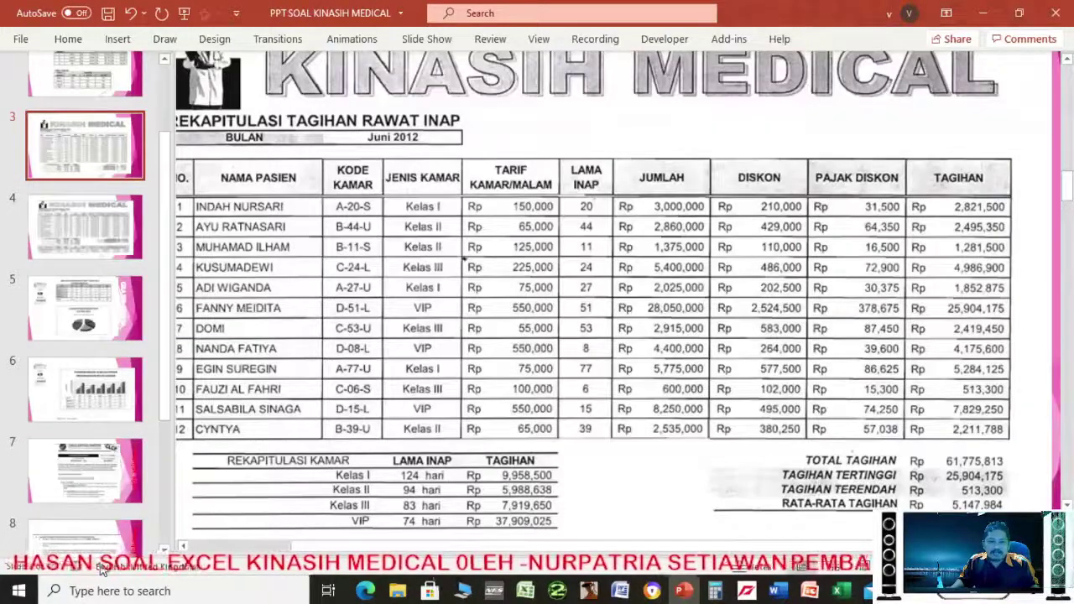
click(114, 537)
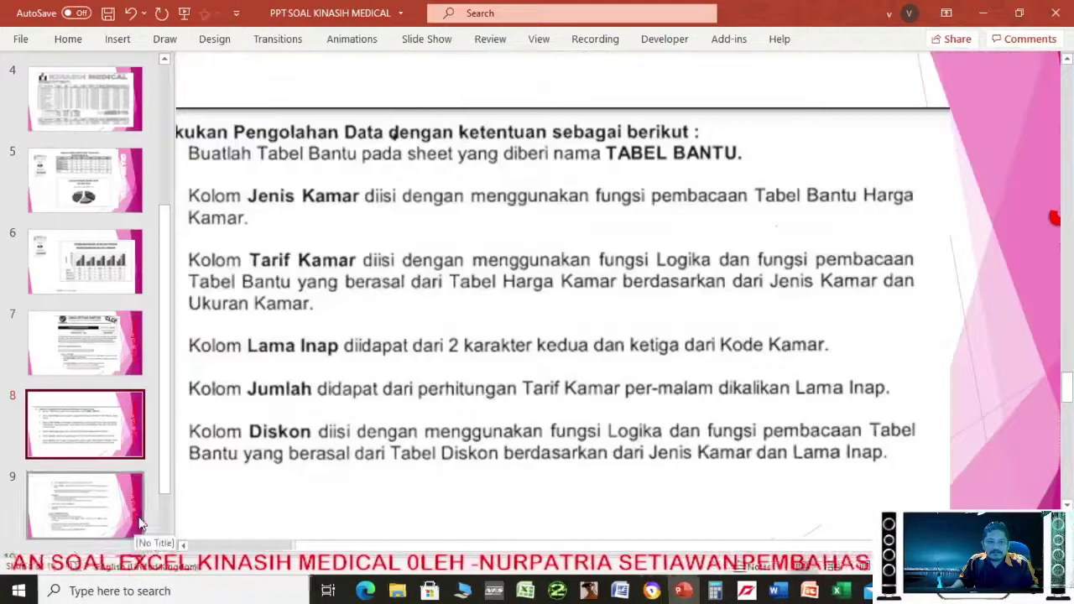
scroll(174, 520, down, 1)
scroll(174, 520, down, 1)
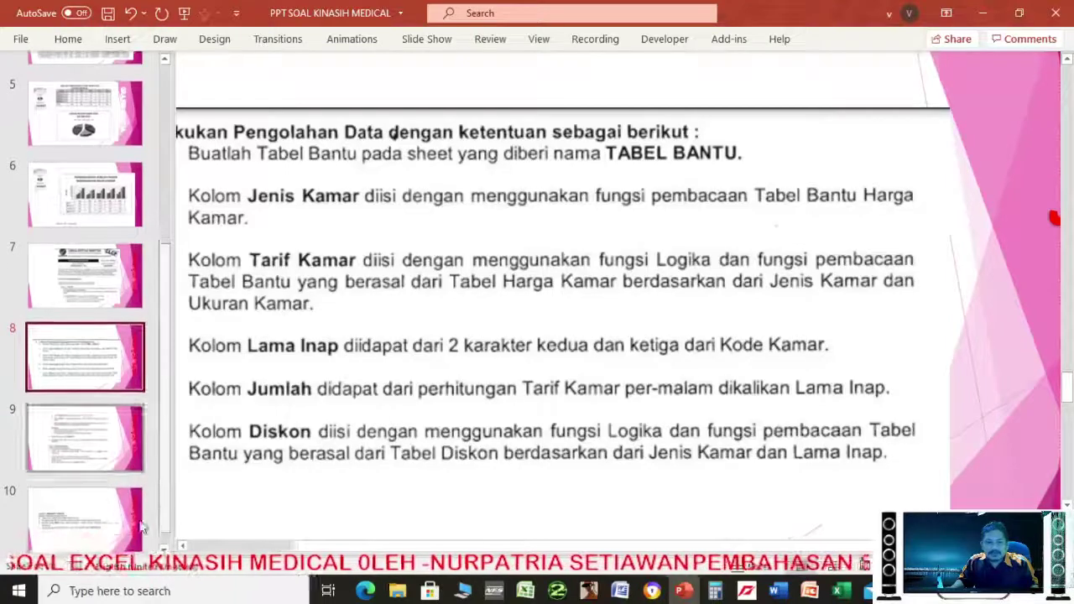
click(115, 504)
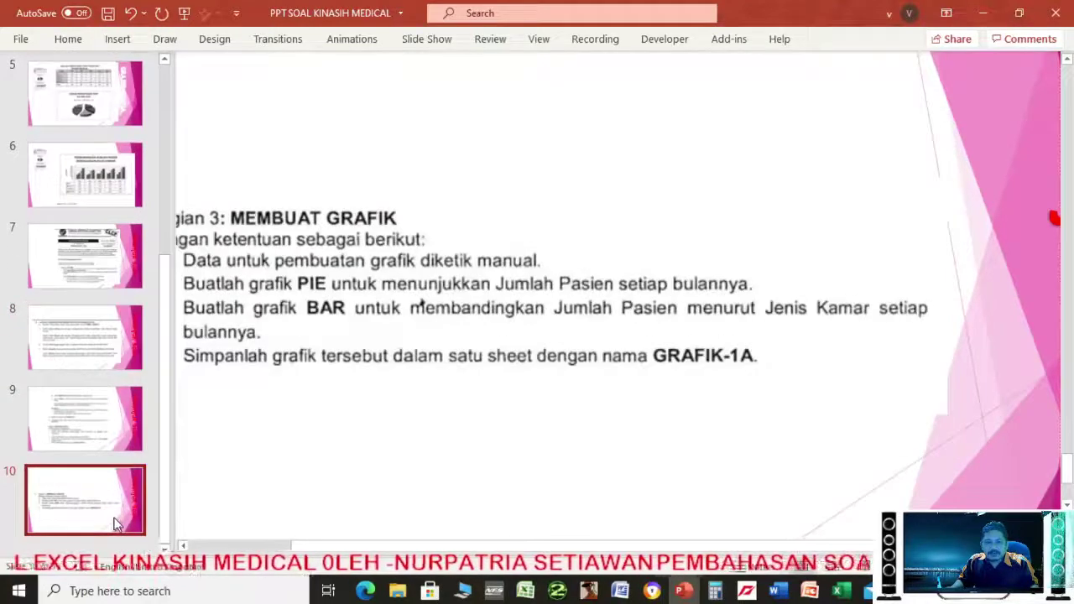
click(117, 443)
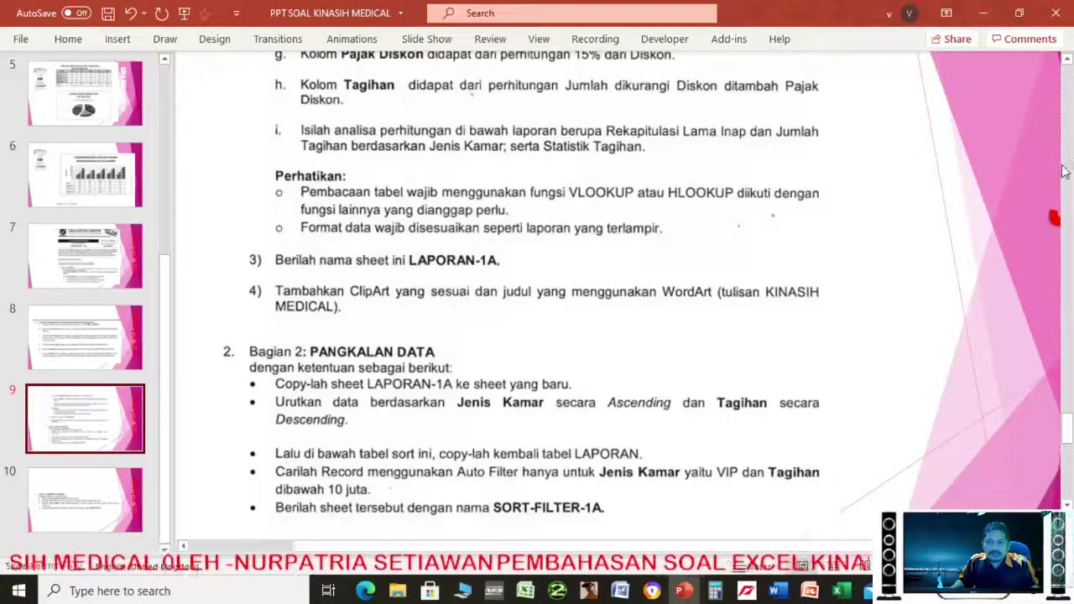
scroll(638, 177, up, 1)
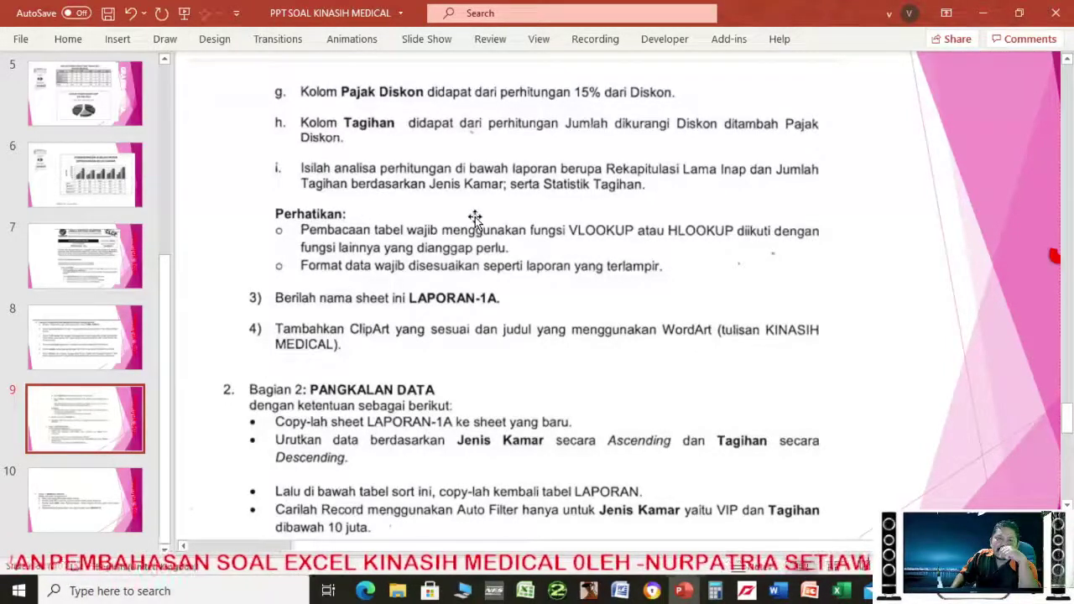
click(685, 592)
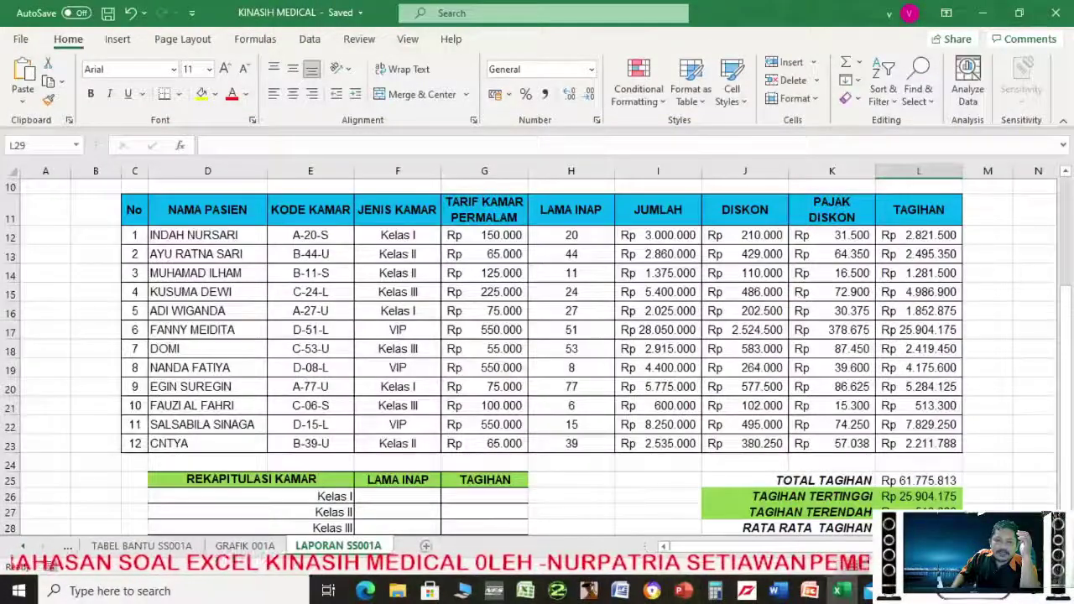
Calculate the Kelas I LAMA INAP in F26 with SUMIF, using range F12:F23, criterion D26 and sum range H12:H23
scroll(629, 554, down, 1)
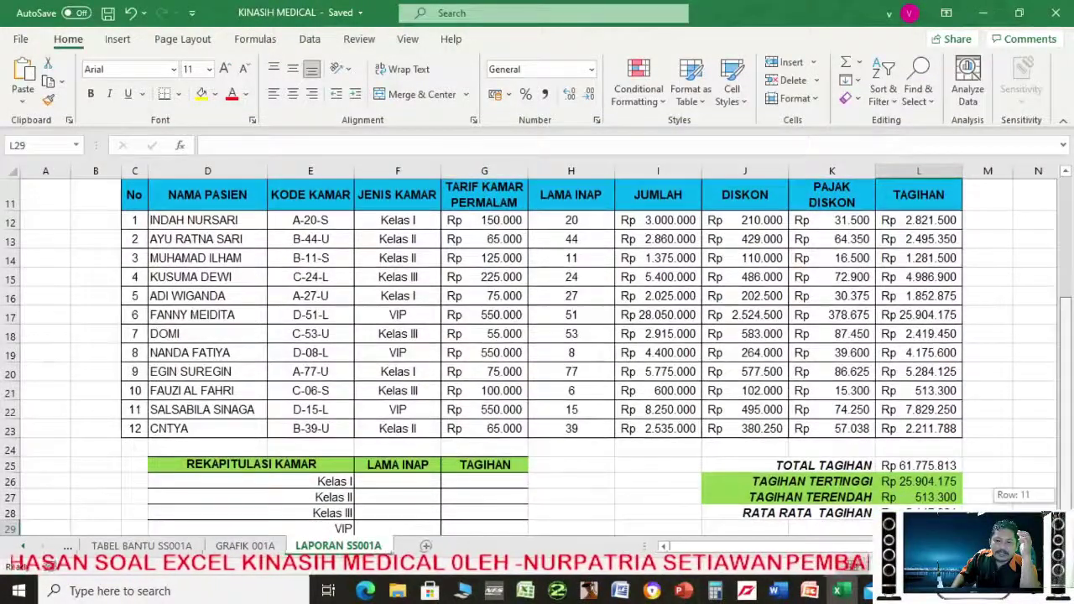
click(382, 483)
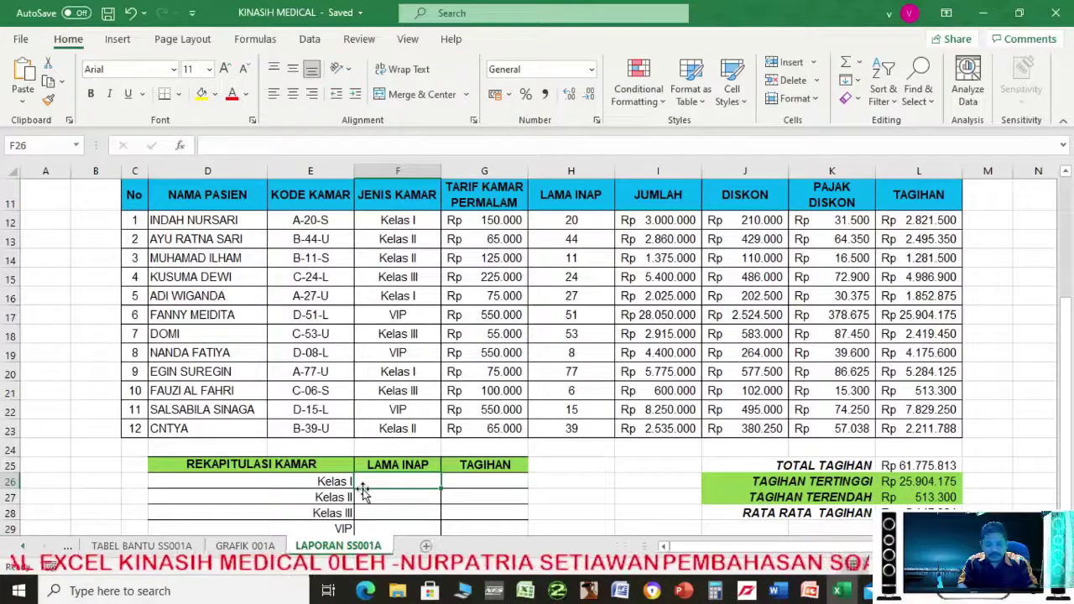
text(=sum)
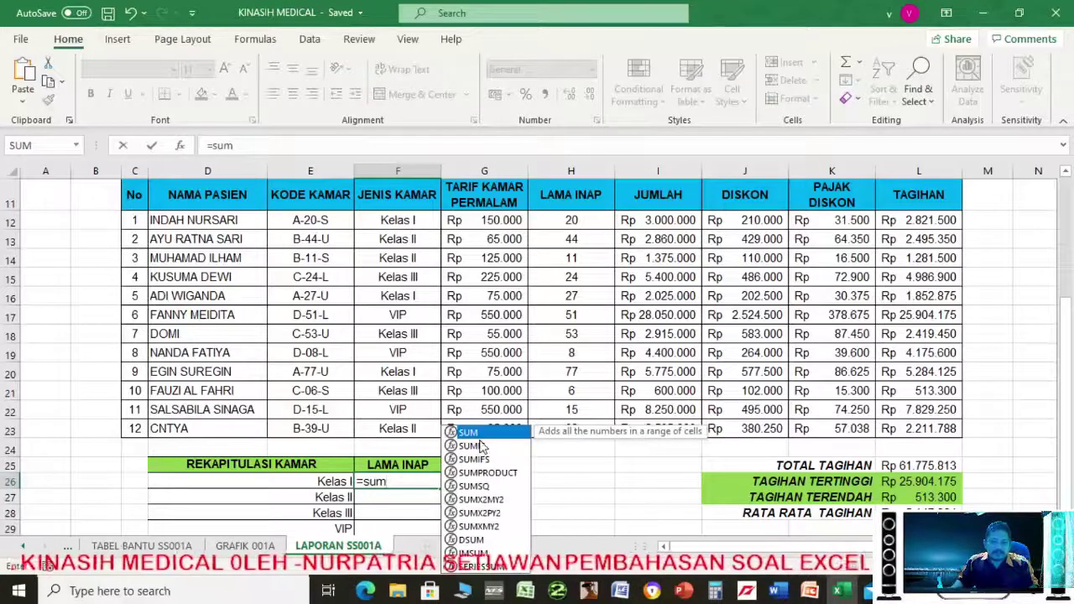
double_click(483, 447)
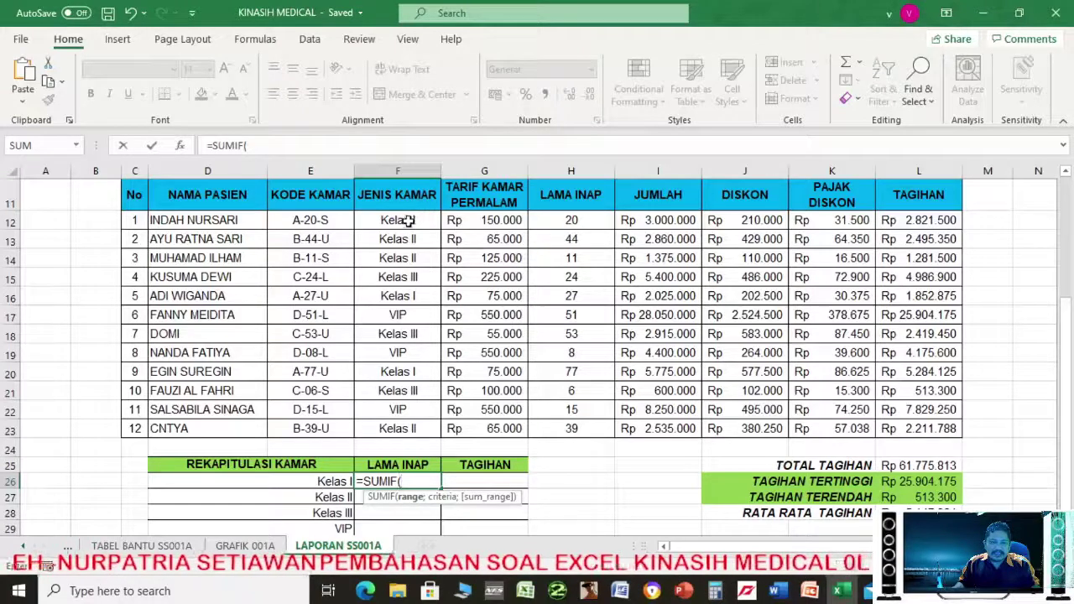
drag(409, 220, 359, 425)
text(;)
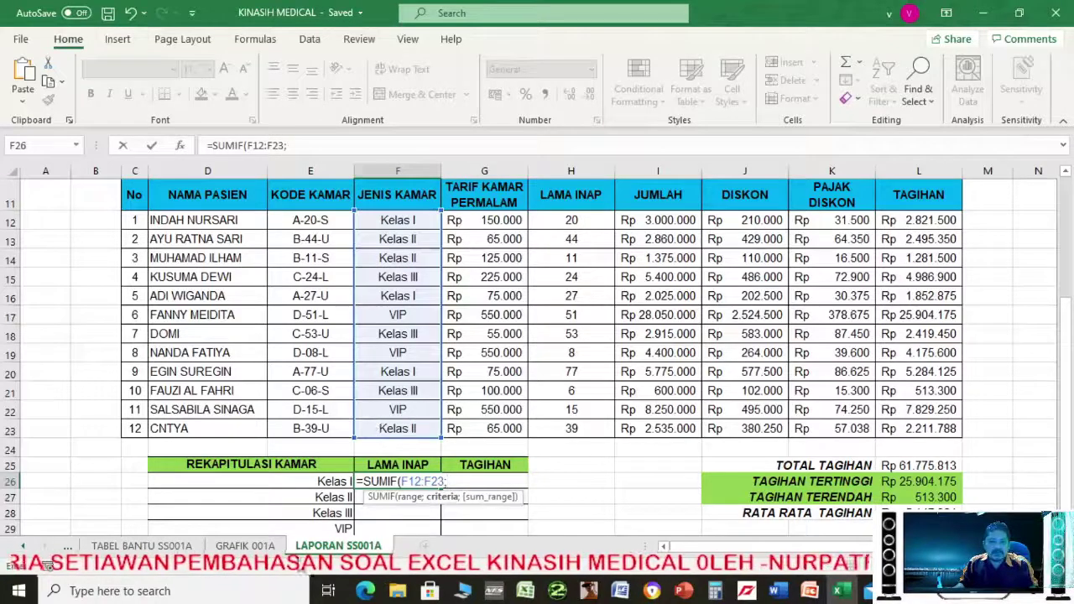
click(333, 483)
text(;)
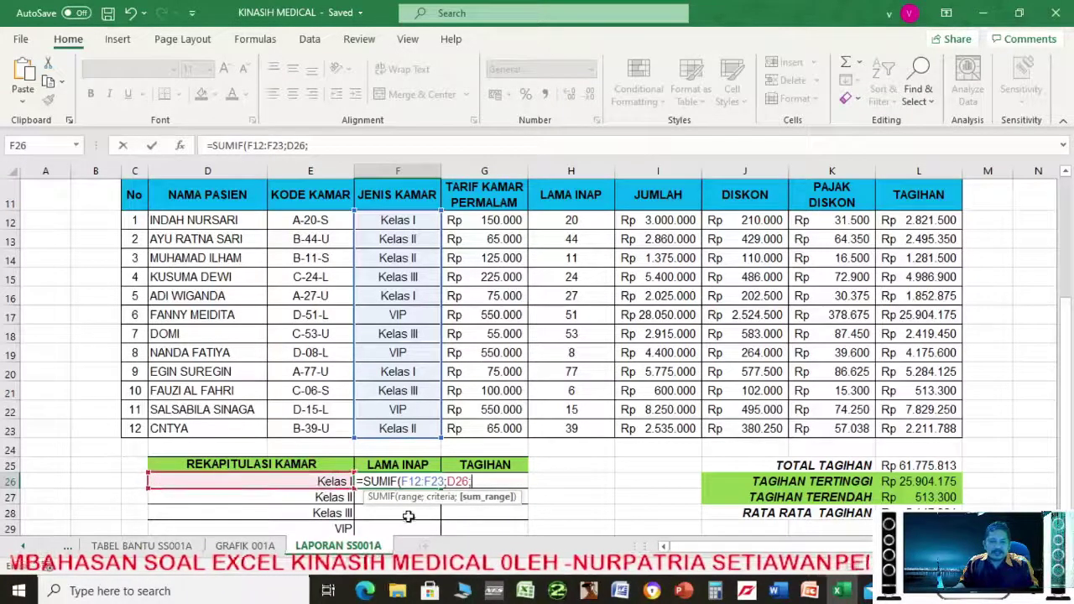
drag(570, 220, 566, 428)
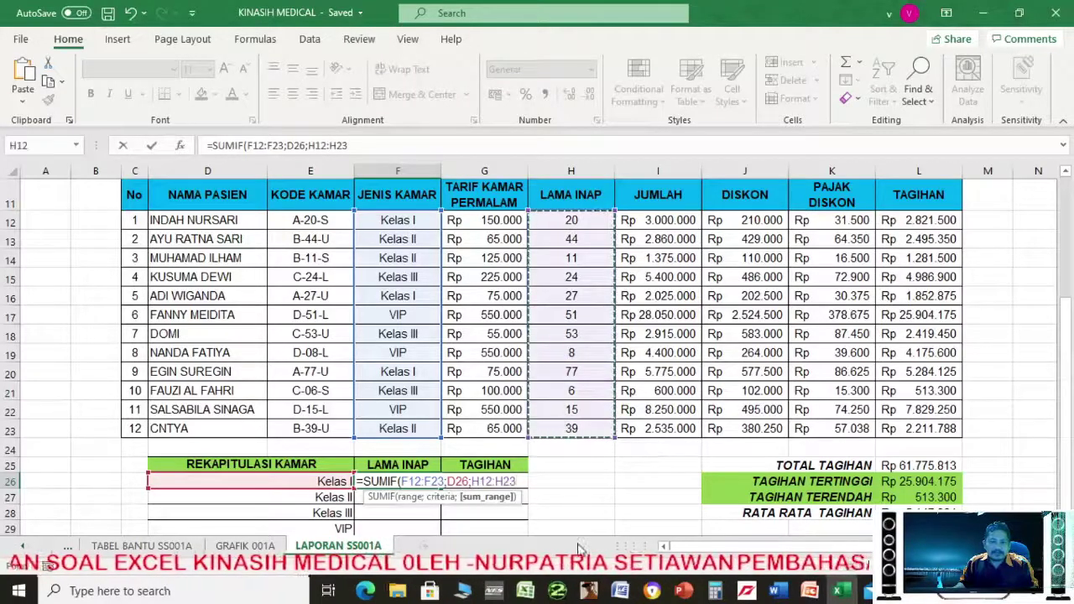
key(Return)
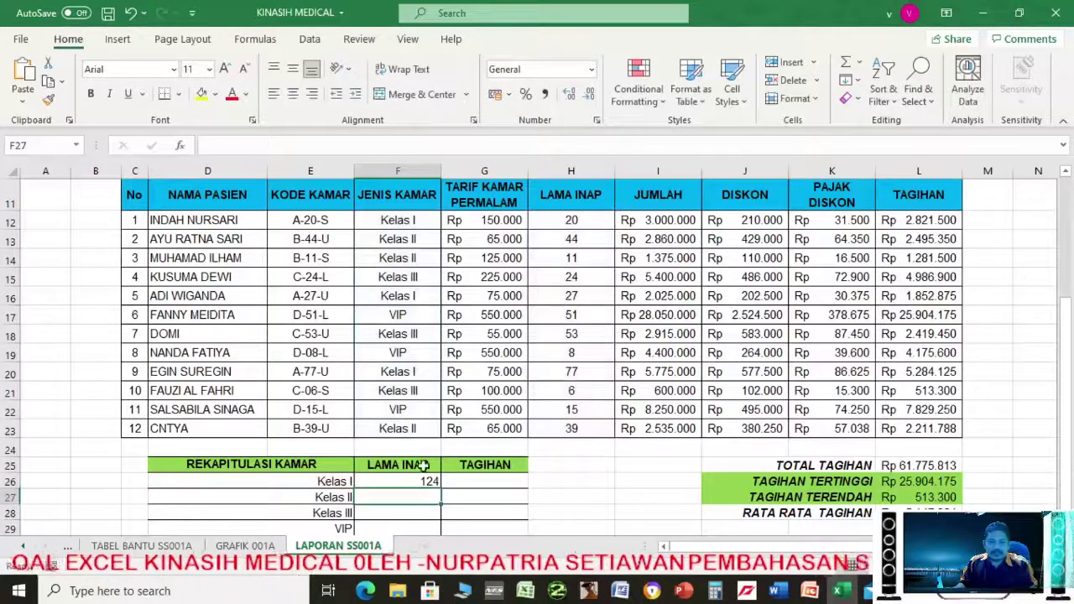
click(401, 484)
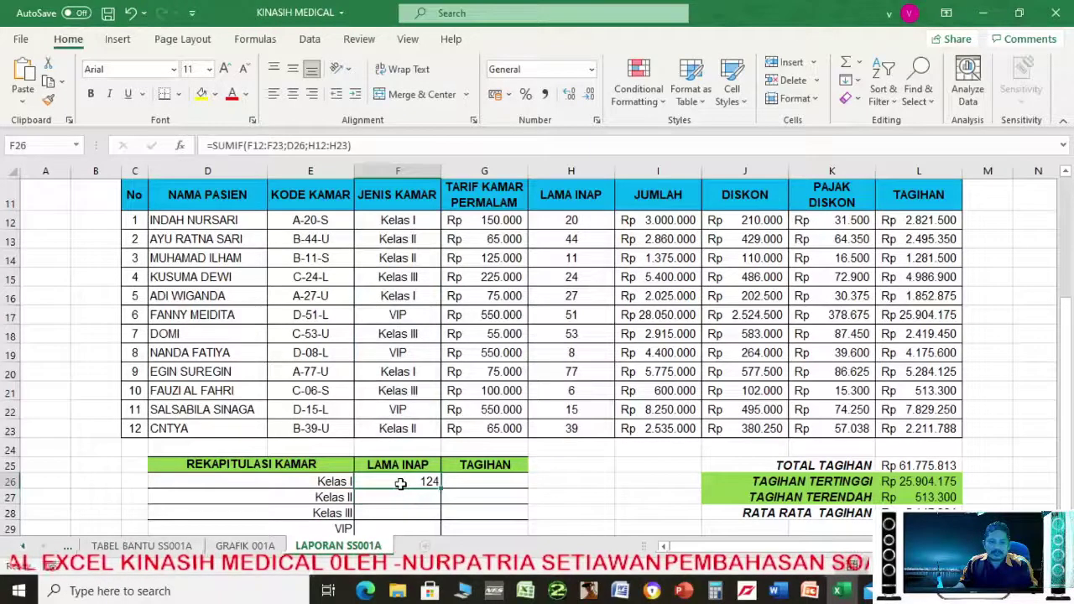
Compare the Kelas I LAMA INAP with the room recaps on slides 3 and 4 of the PowerPoint deck, and return to the Excel report
click(683, 592)
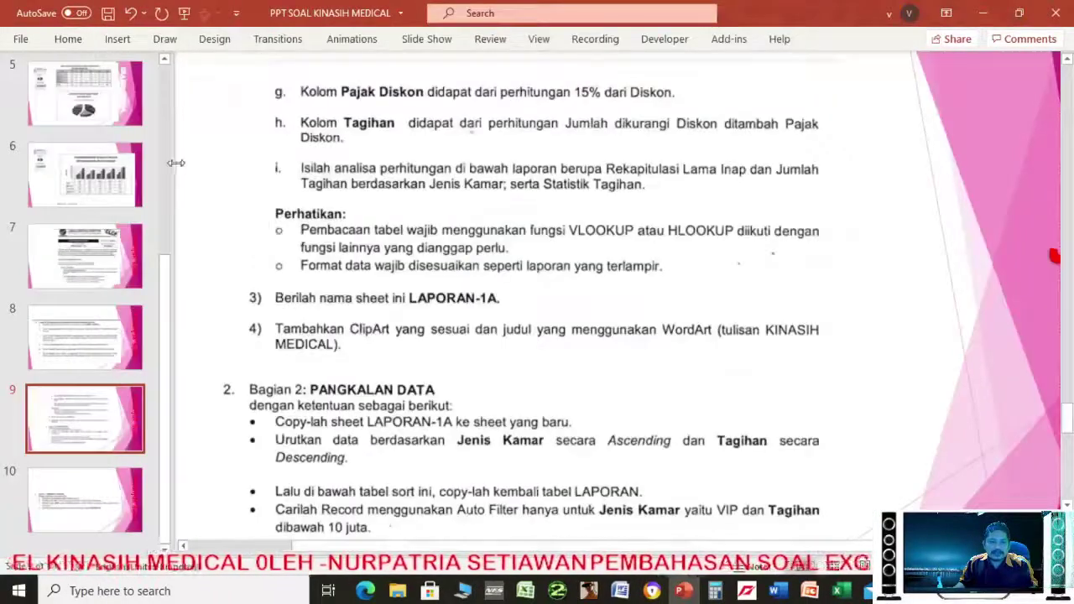
scroll(185, 180, up, 1)
scroll(165, 158, up, 3)
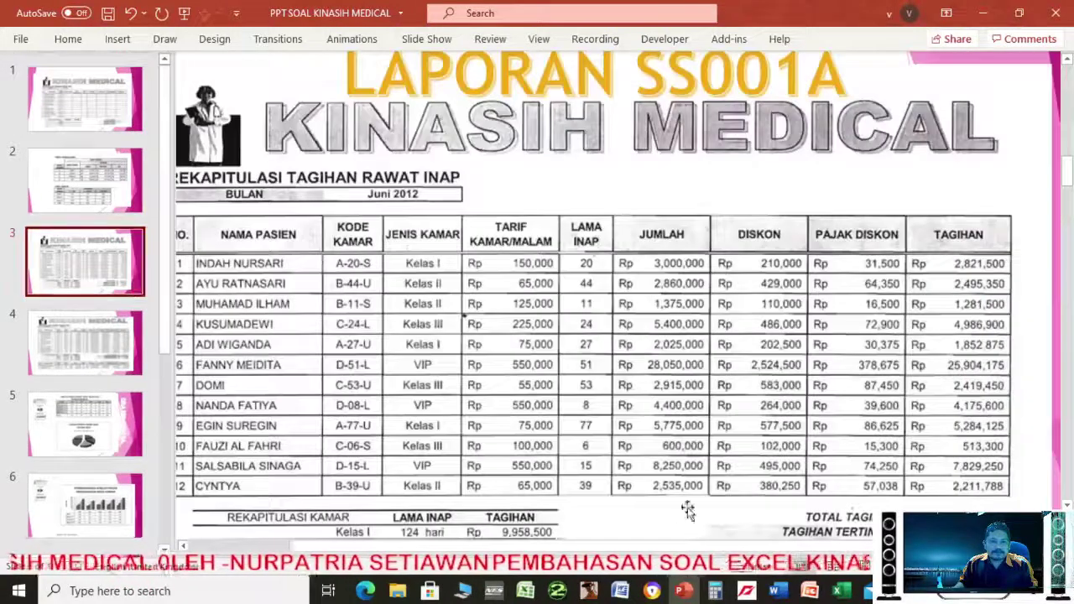
drag(1067, 172, 1067, 206)
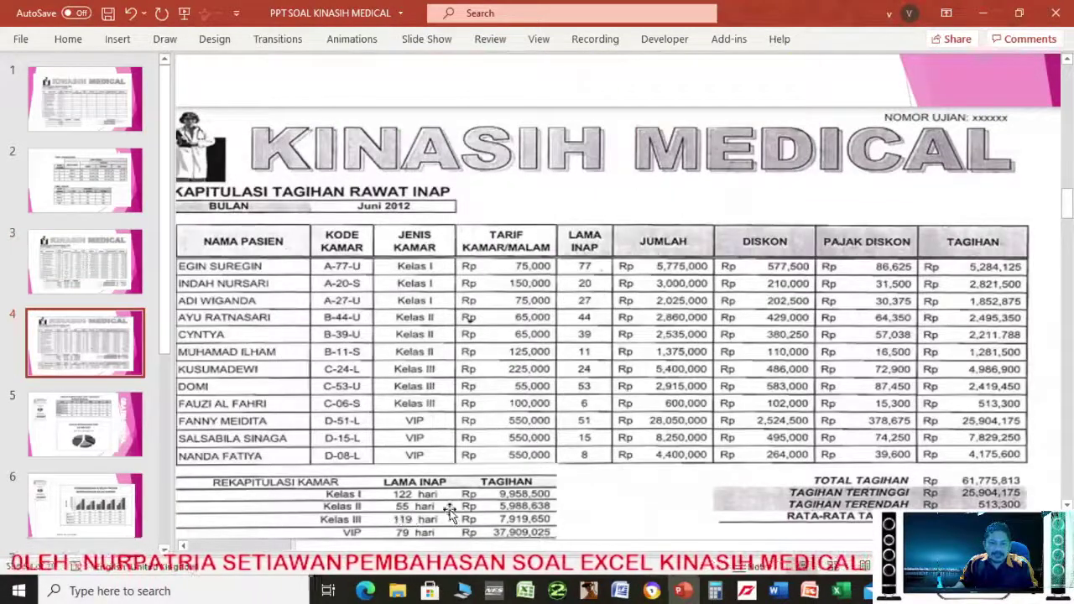
scroll(450, 505, down, 1)
scroll(450, 503, down, 2)
scroll(453, 496, down, 2)
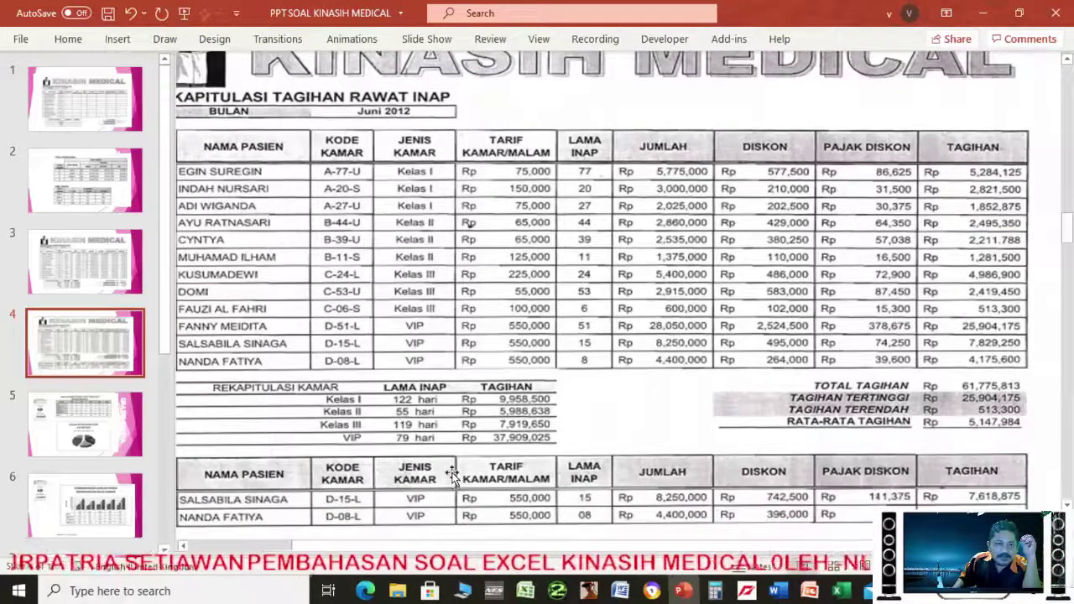
scroll(436, 435, down, 1)
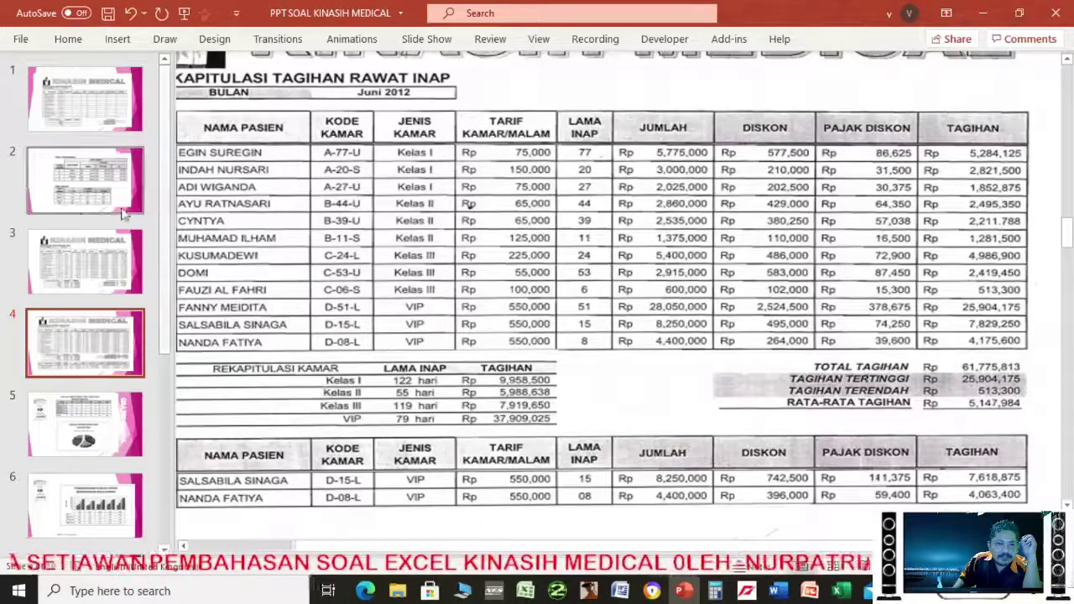
click(88, 269)
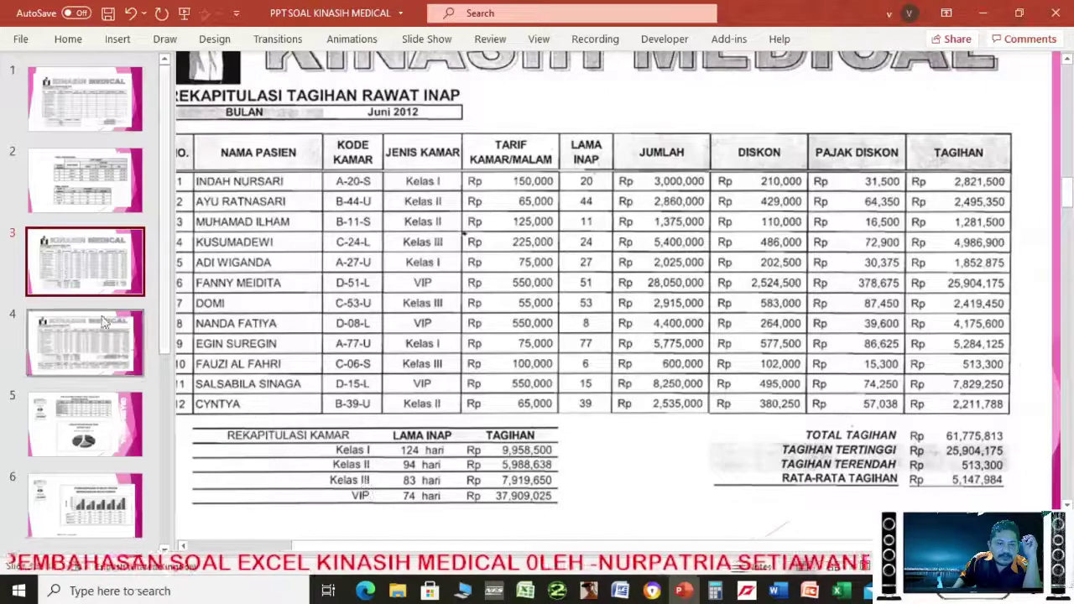
scroll(134, 302, down, 1)
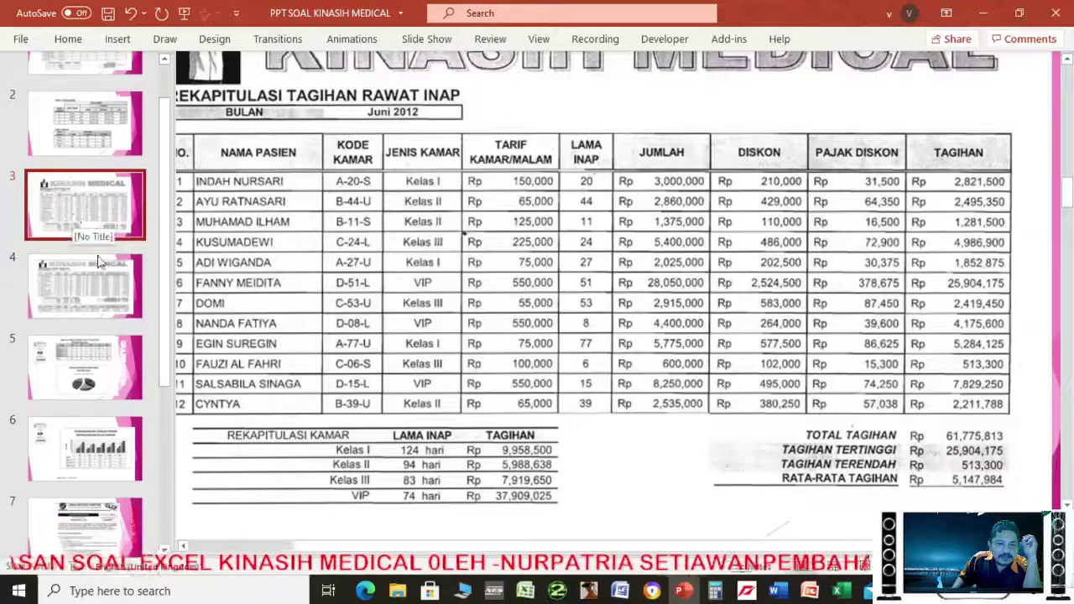
click(429, 457)
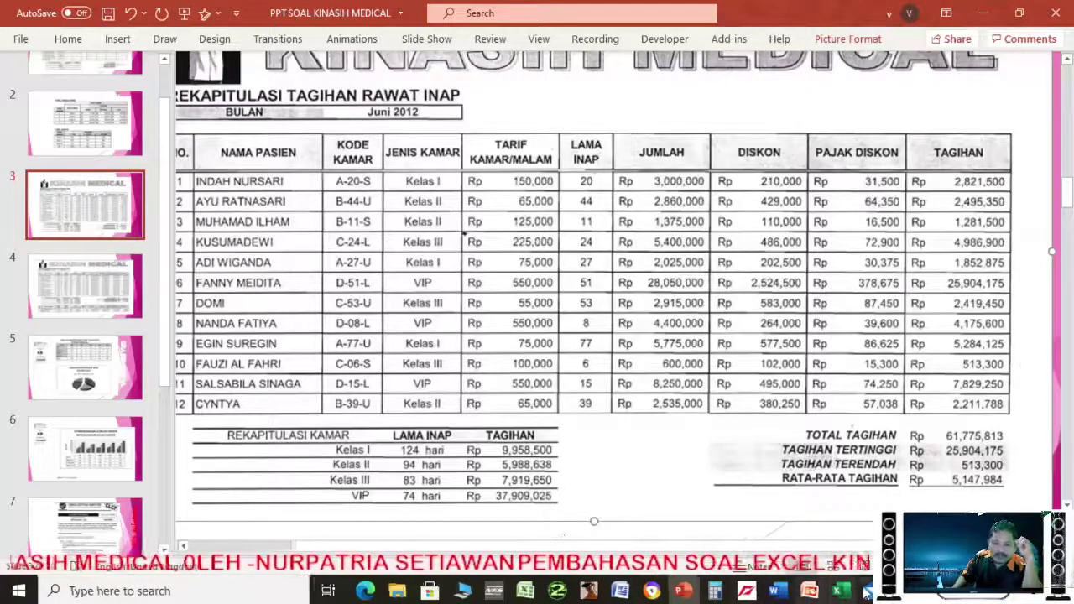
click(838, 591)
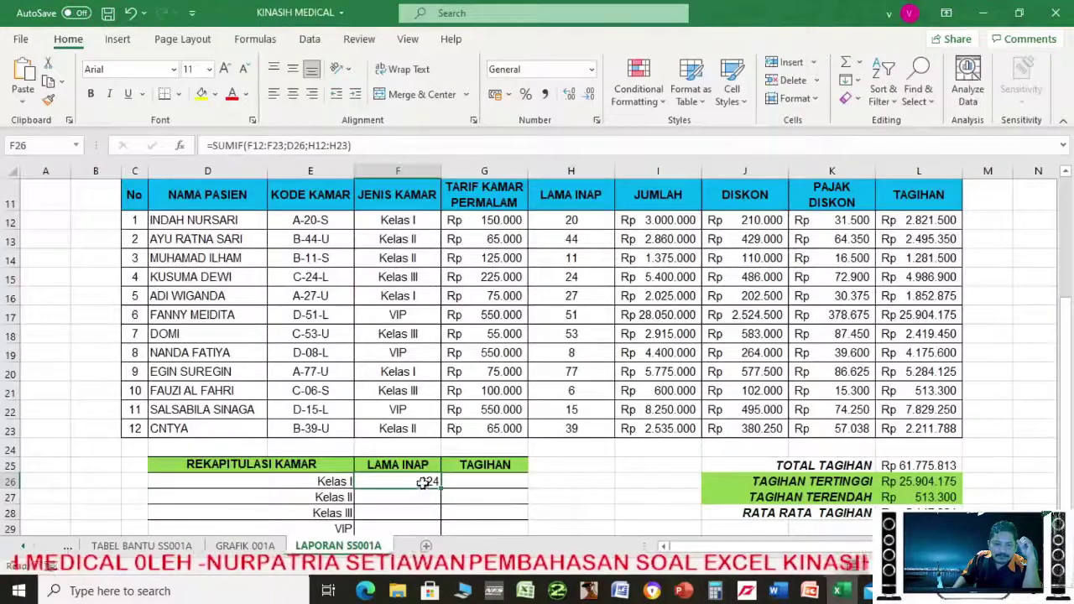
Apply a custom General number format with the suffix "Hari" to the LAMA INAP recap cells F26:F29
mouse_move(393, 480)
mouse_down()
mouse_move(391, 518)
mouse_move(412, 529)
mouse_up()
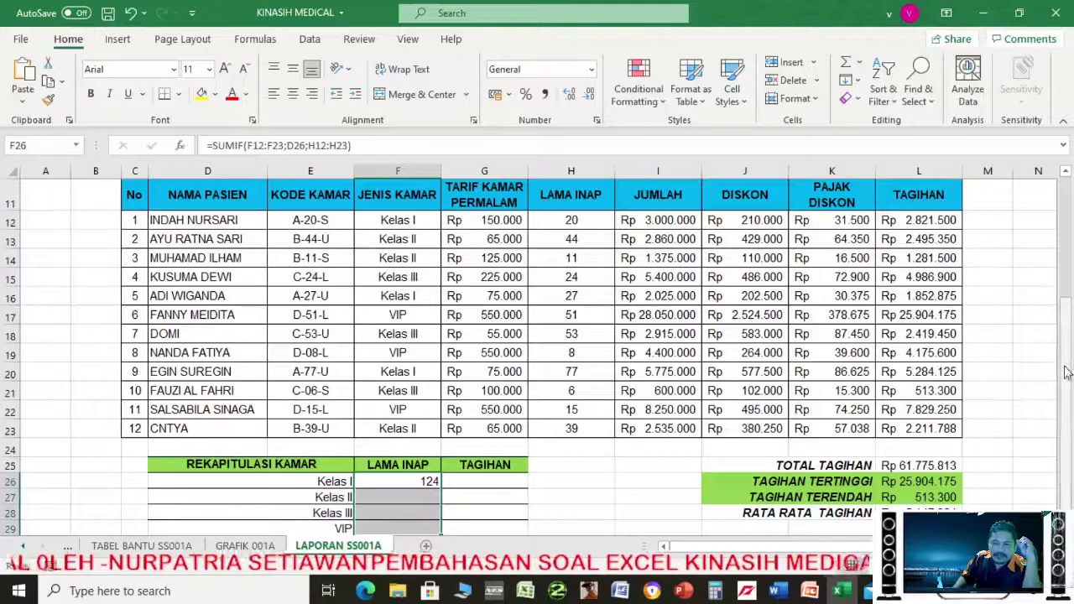
scroll(923, 444, down, 10)
scroll(915, 437, up, 10)
click(796, 98)
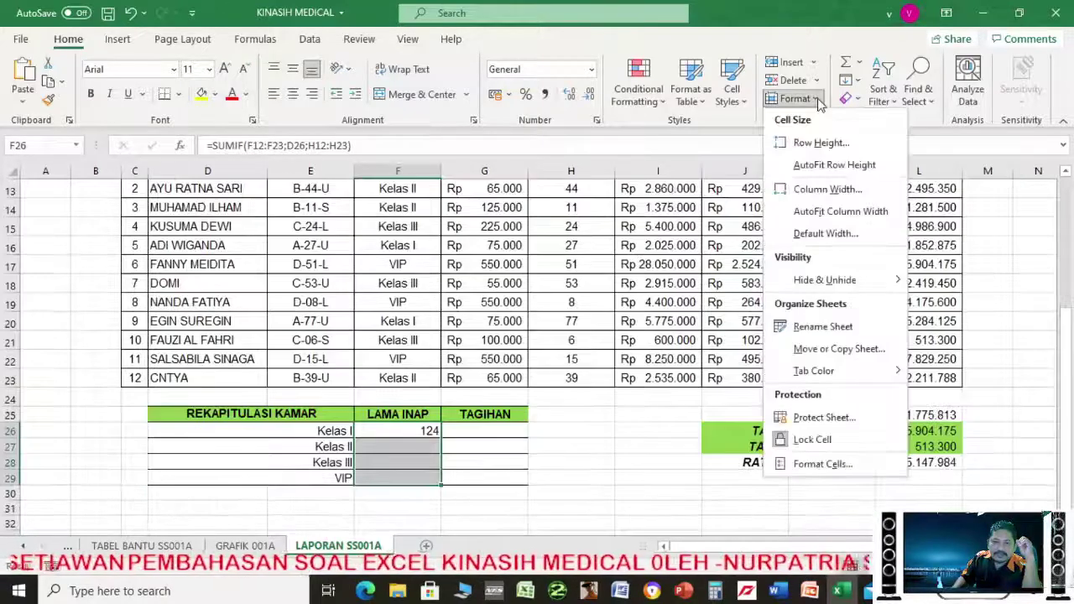
click(812, 463)
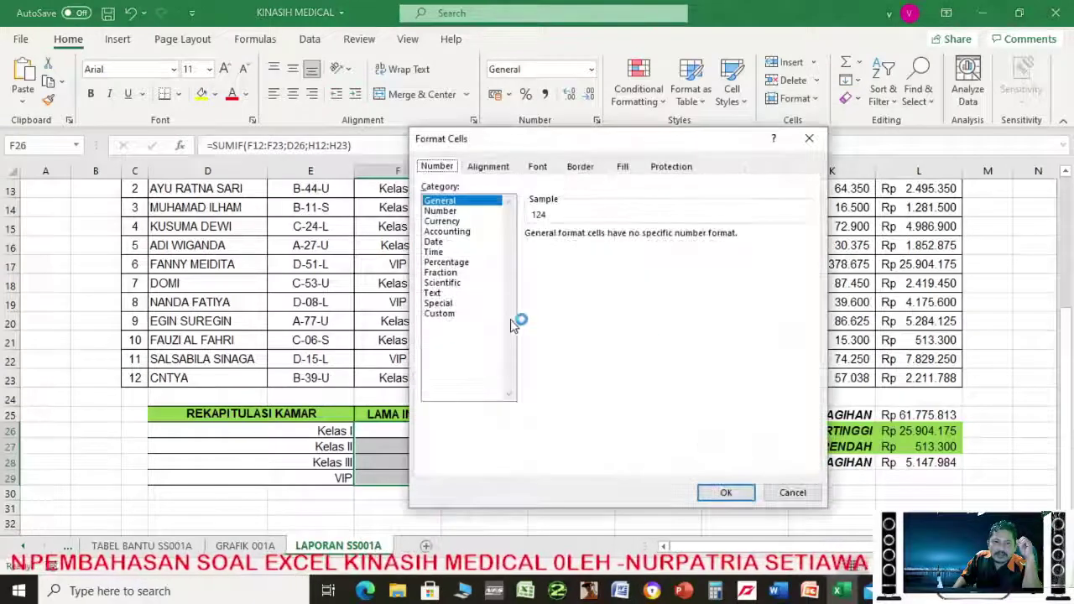
click(432, 315)
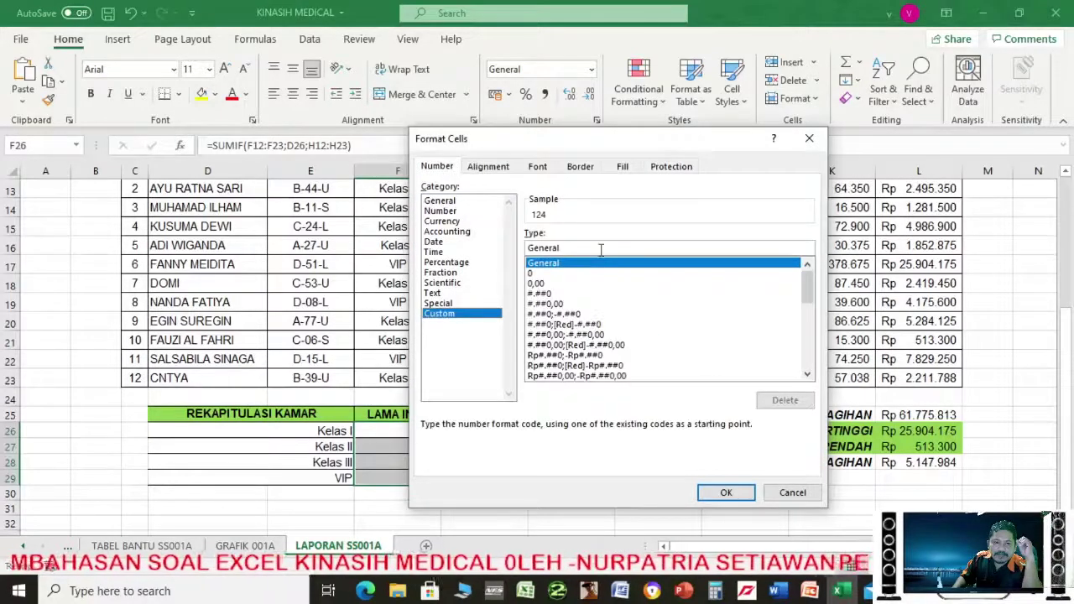
click(615, 247)
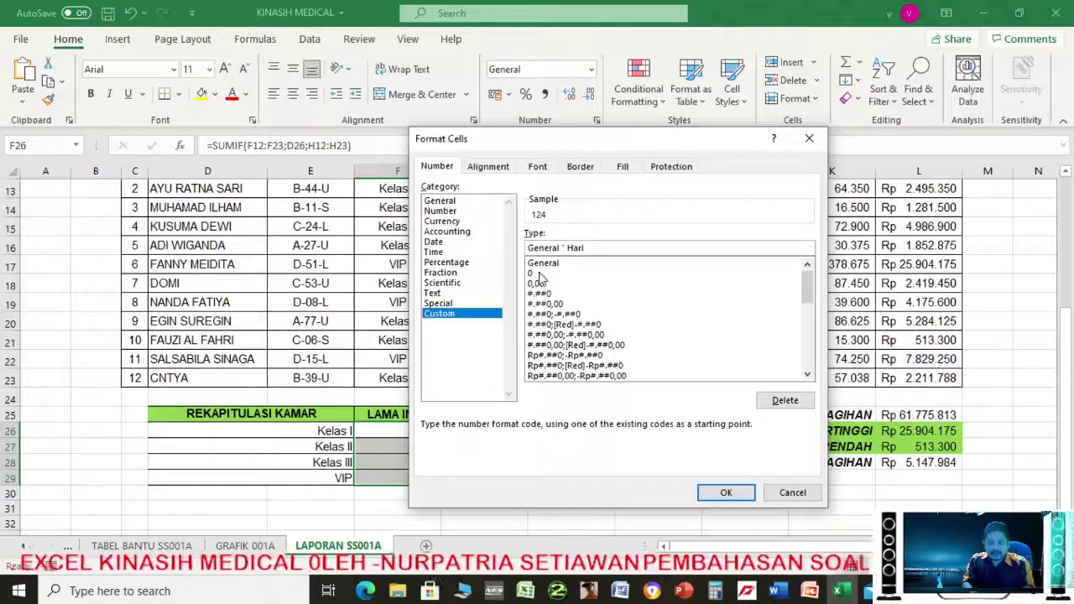
key(Return)
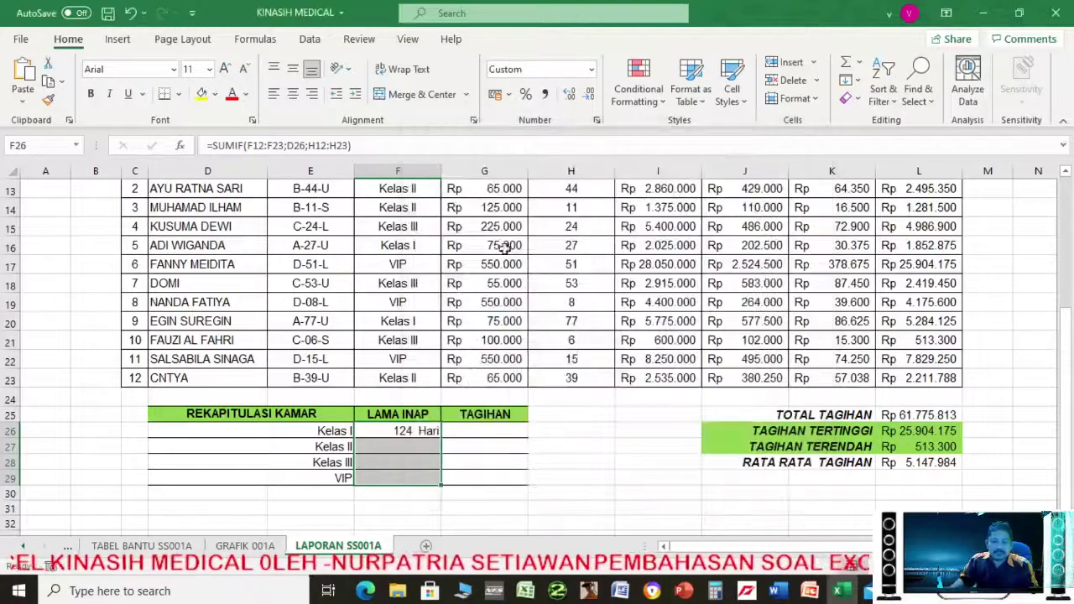
Fill the LAMA INAP formula from F26 down to F29, and check the results against slide 3 of the PowerPoint deck
click(429, 431)
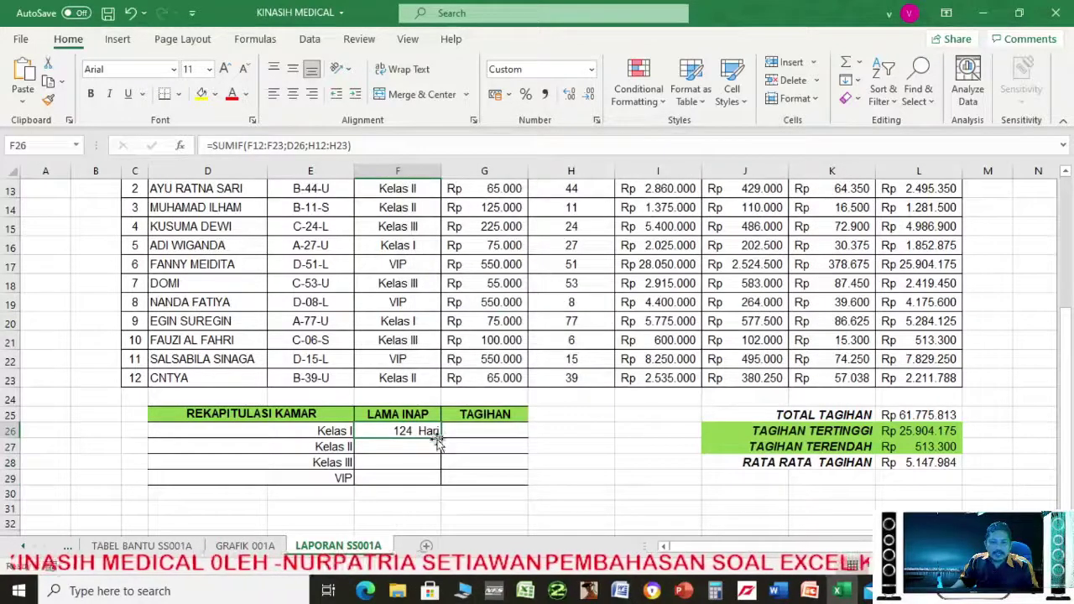
drag(440, 436, 440, 482)
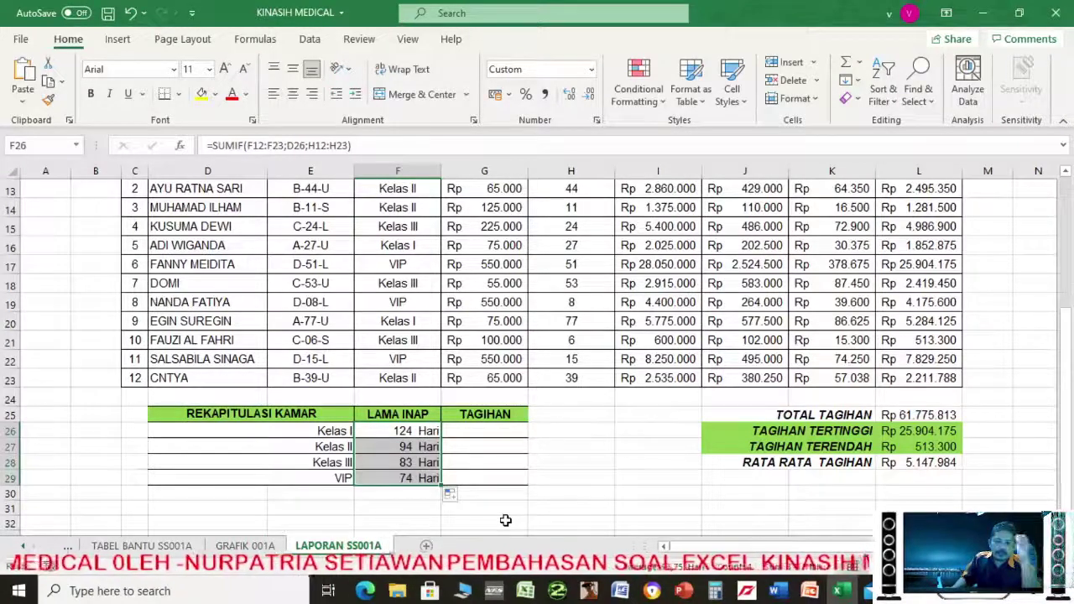
click(687, 595)
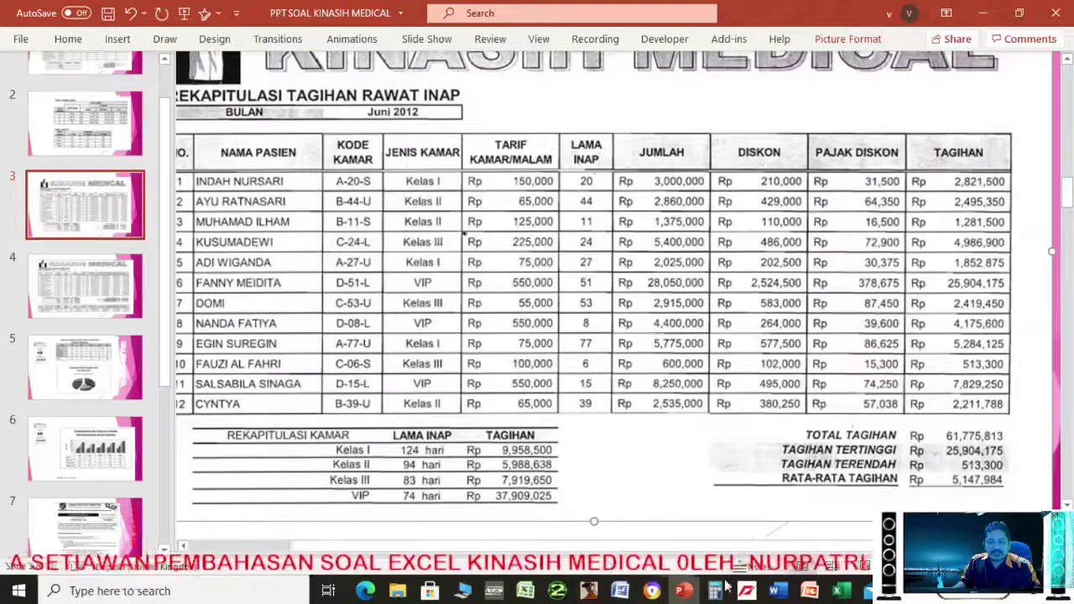
click(672, 594)
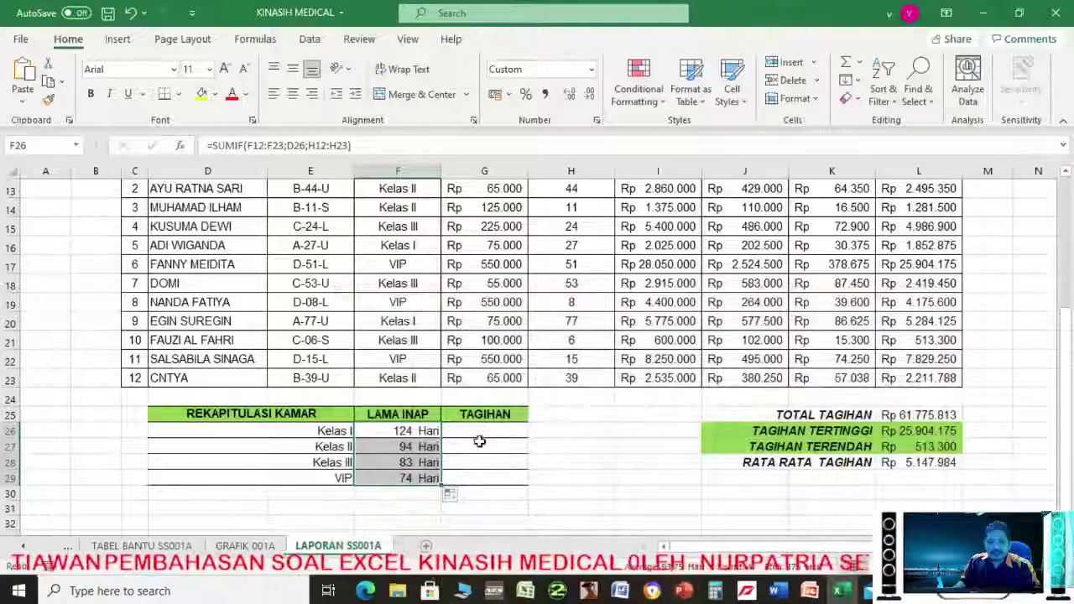
In G26, begin a SUMIF formula with the room-type range F12:F23 and D26 as its criterion
click(484, 430)
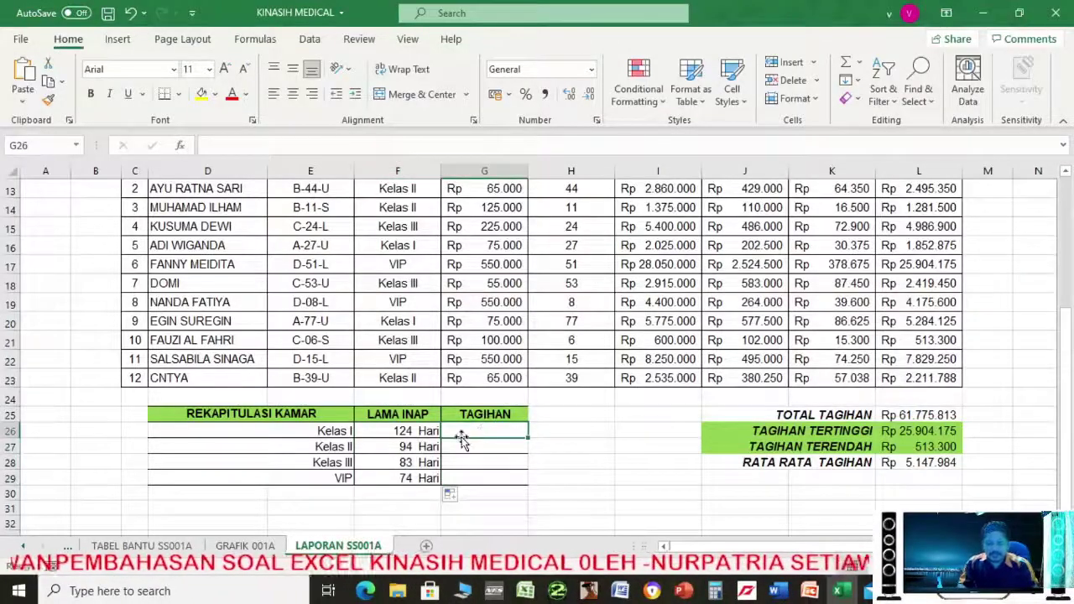
text(=)
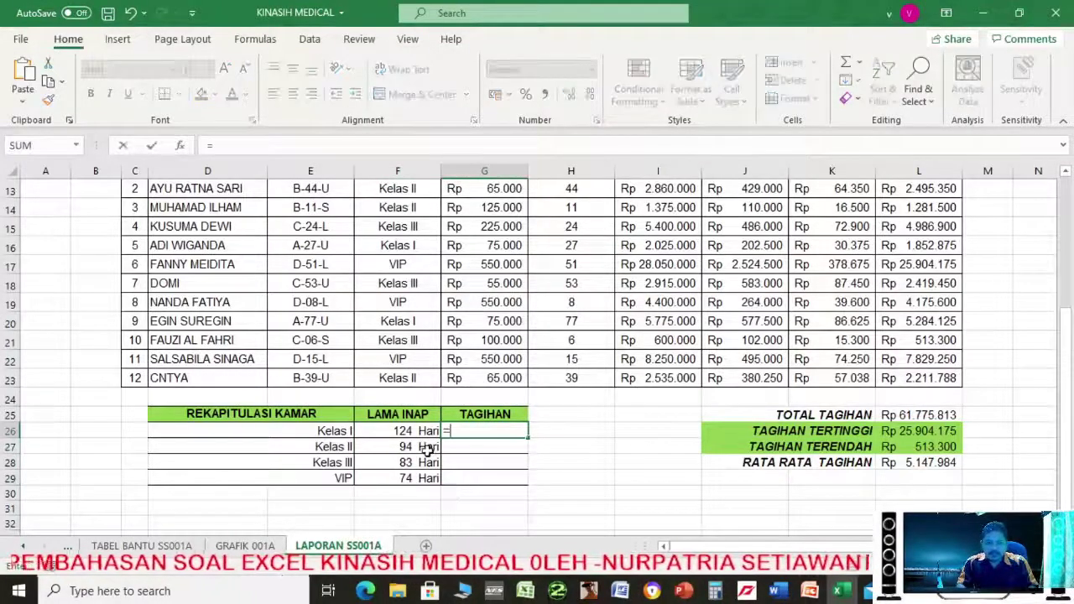
text(sum)
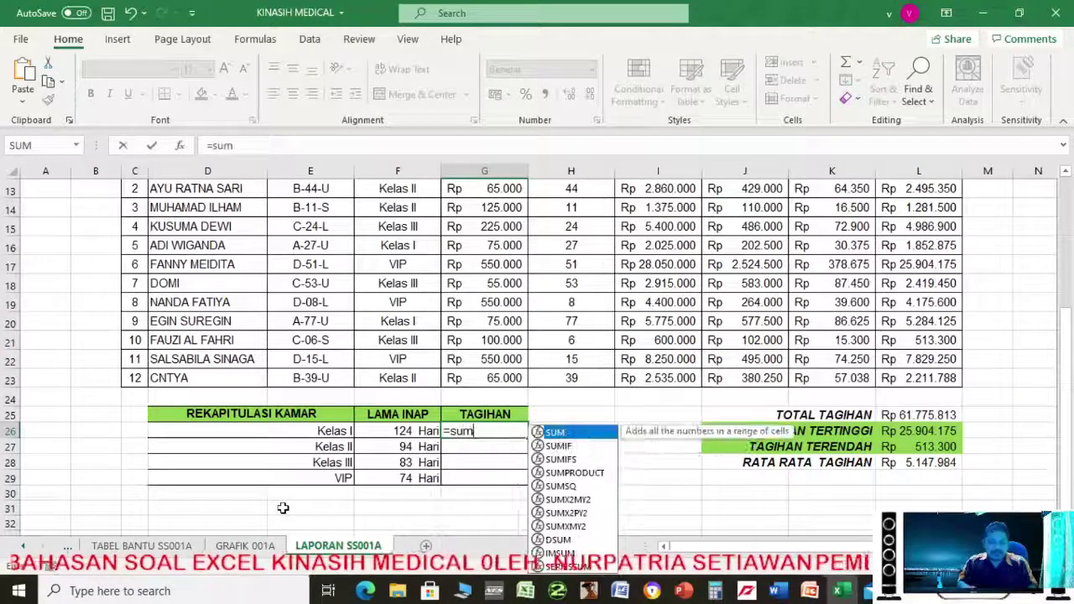
double_click(560, 449)
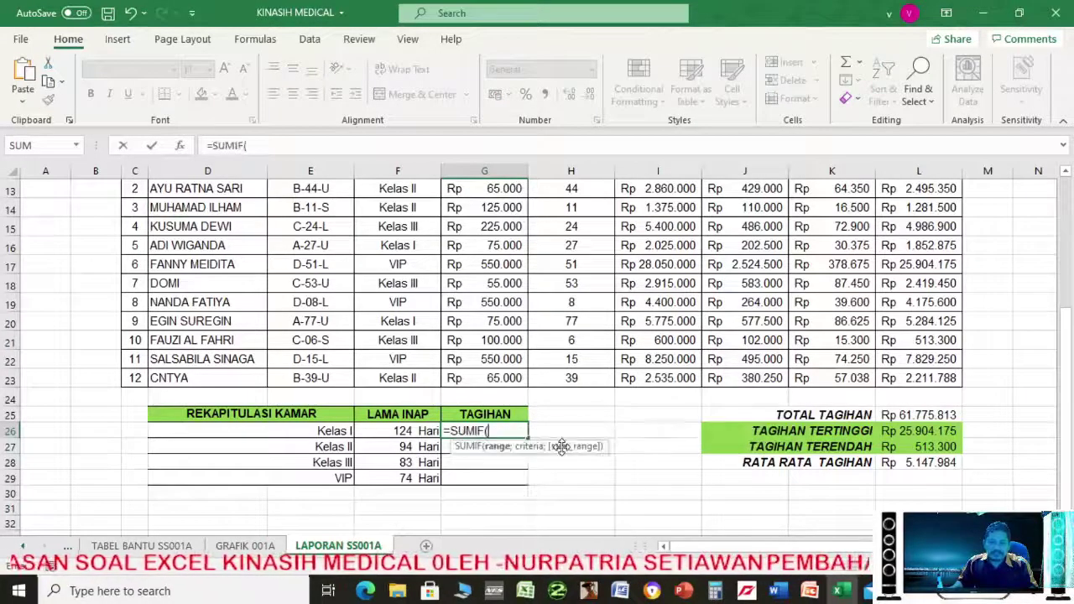
drag(1070, 319, 1068, 306)
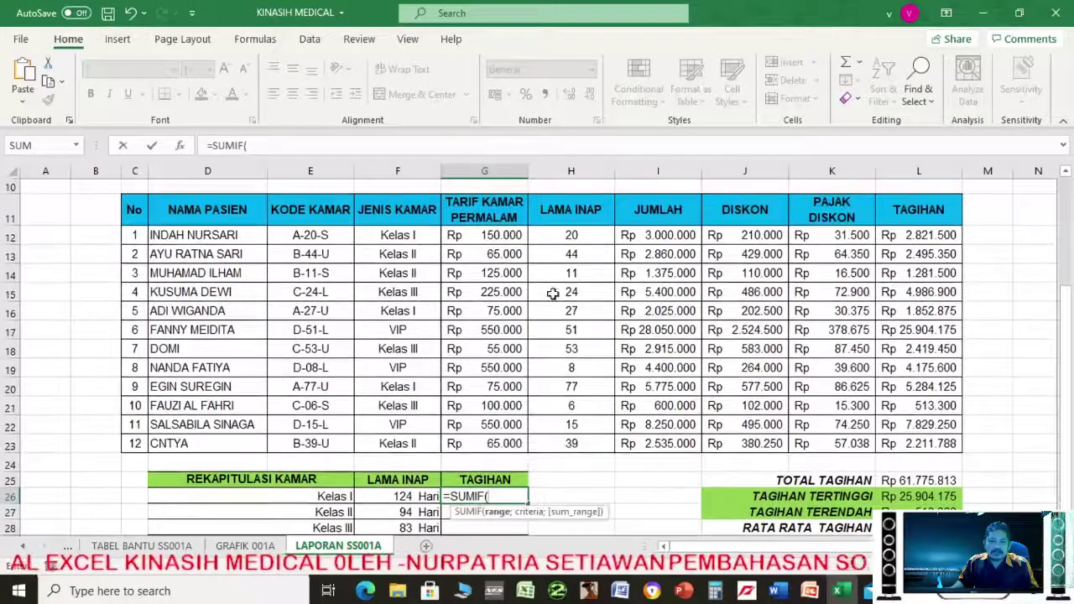
drag(388, 233, 391, 439)
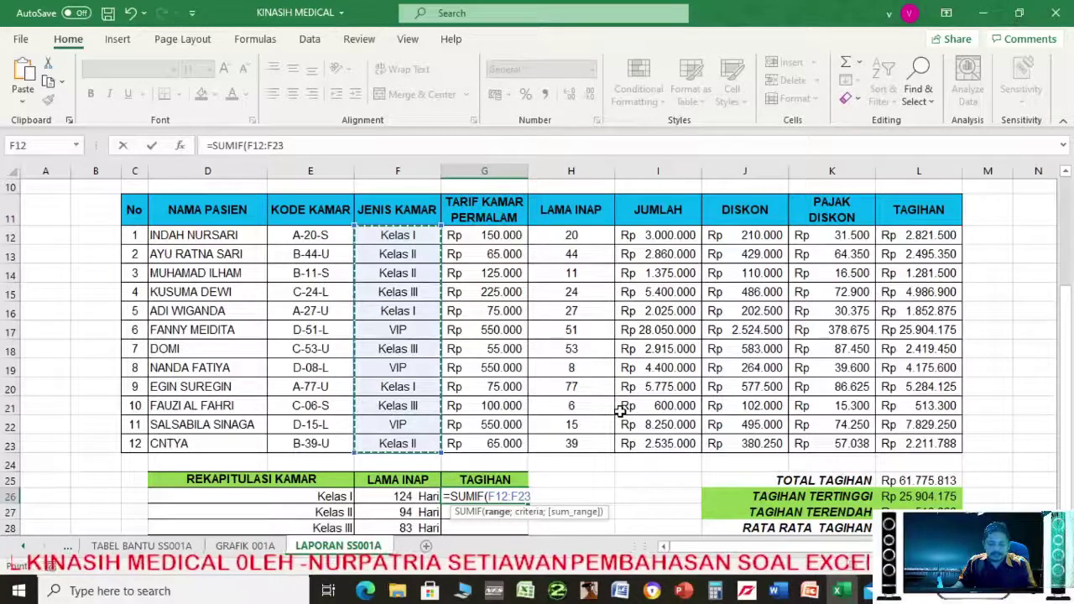
text(;)
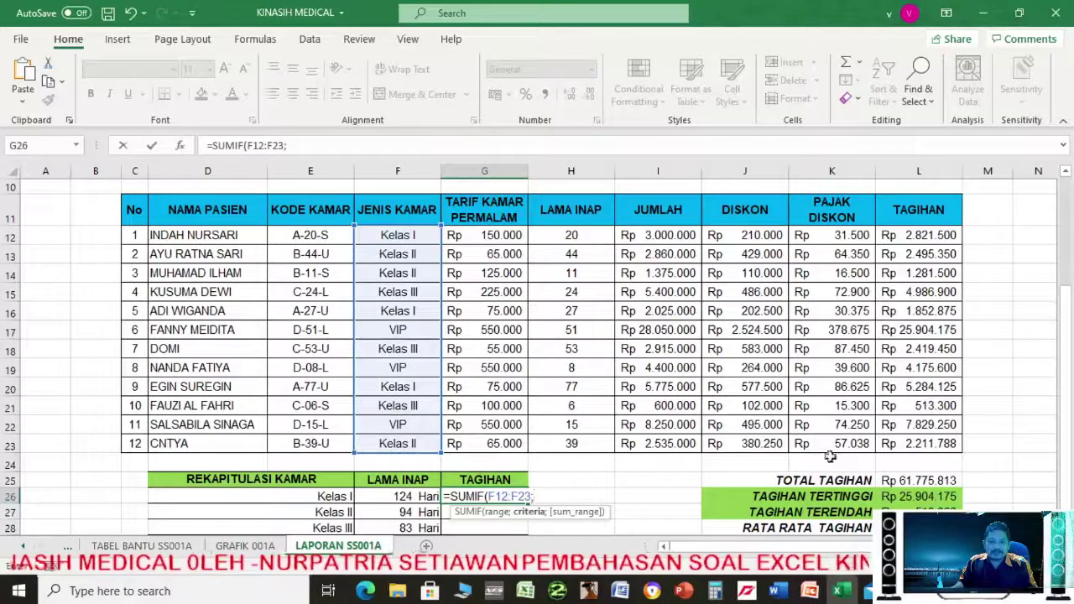
scroll(550, 530, down, 1)
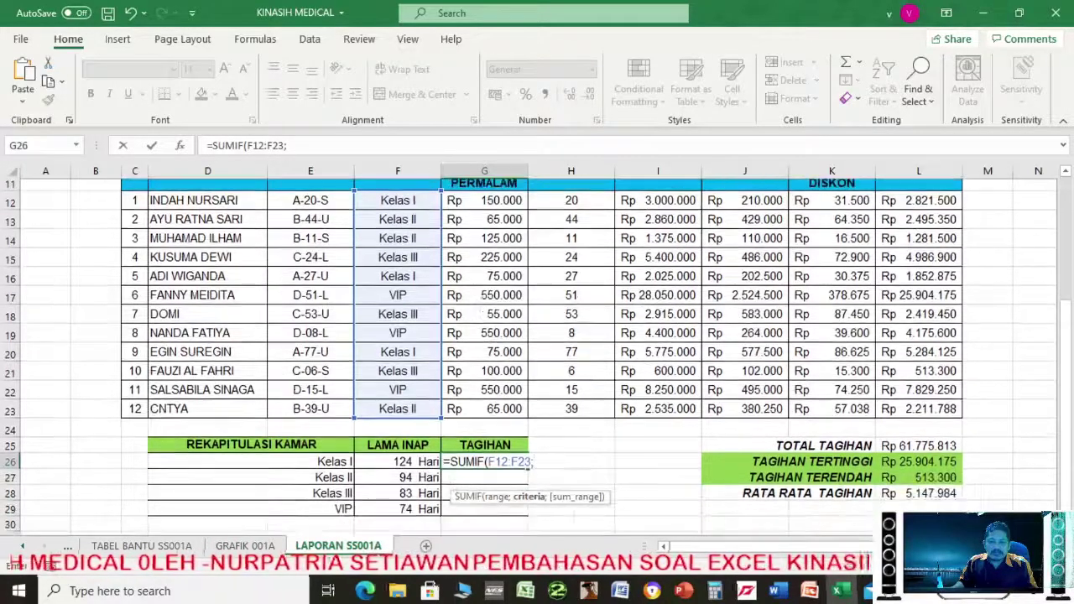
click(327, 450)
text(;)
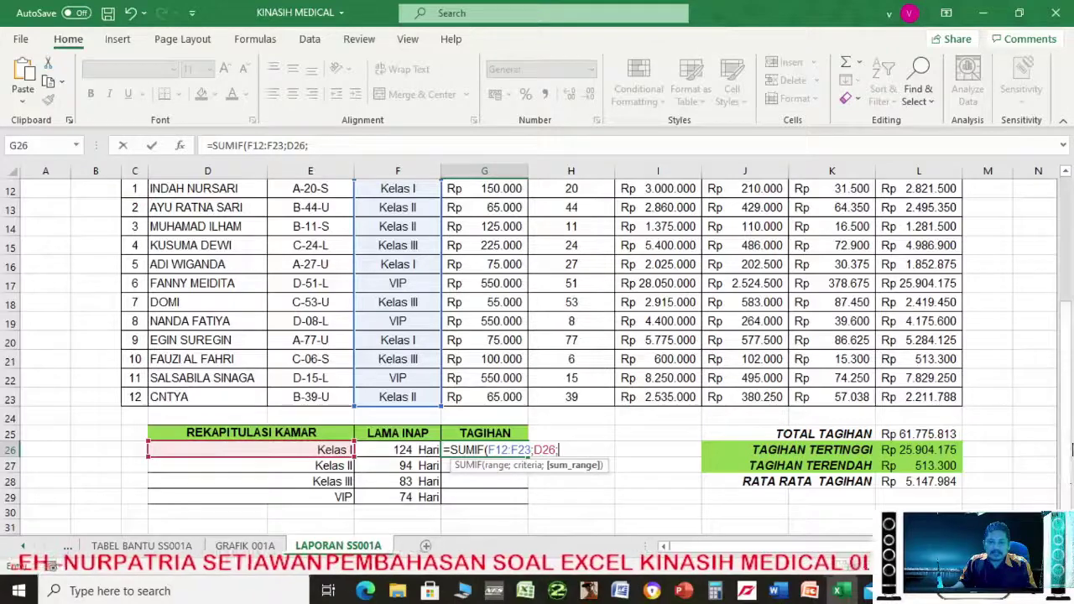
Complete the G26 SUMIF formula with the billing column L12:L23 as its sum range
scroll(1068, 450, up, 2)
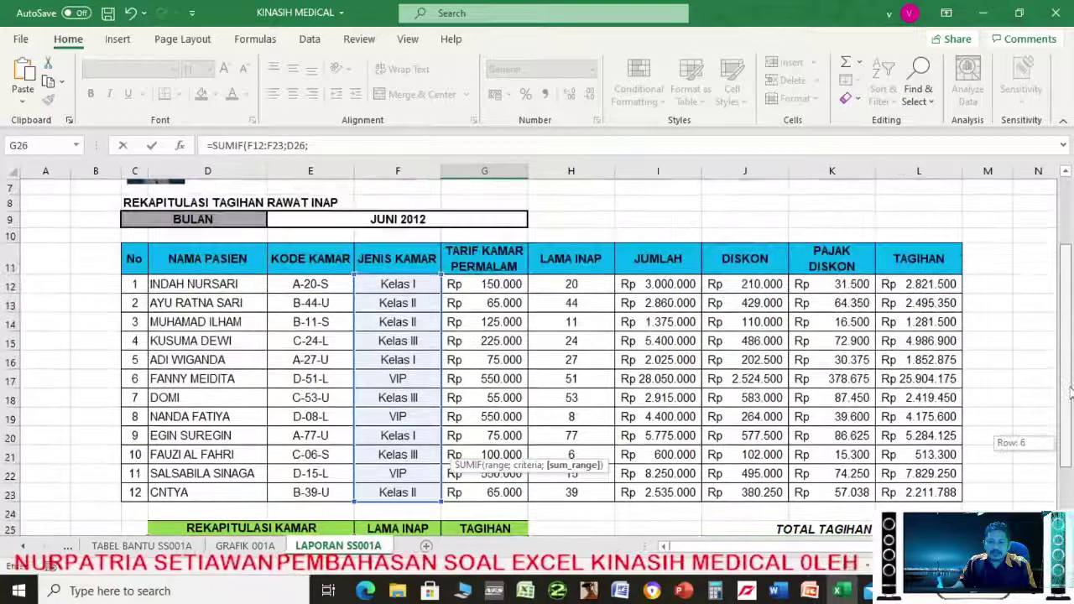
click(914, 283)
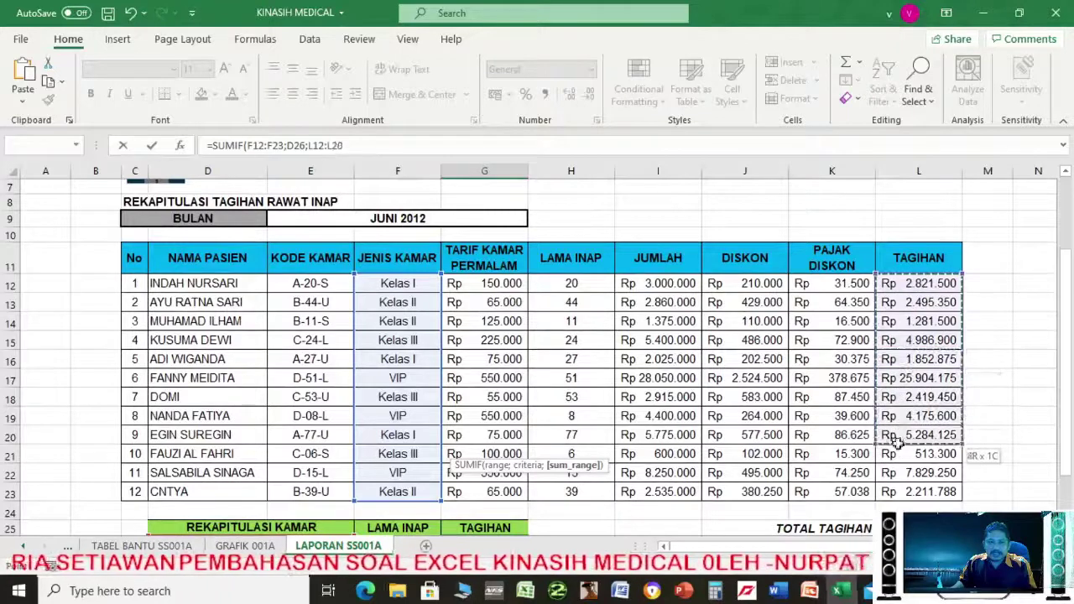
drag(898, 442, 900, 473)
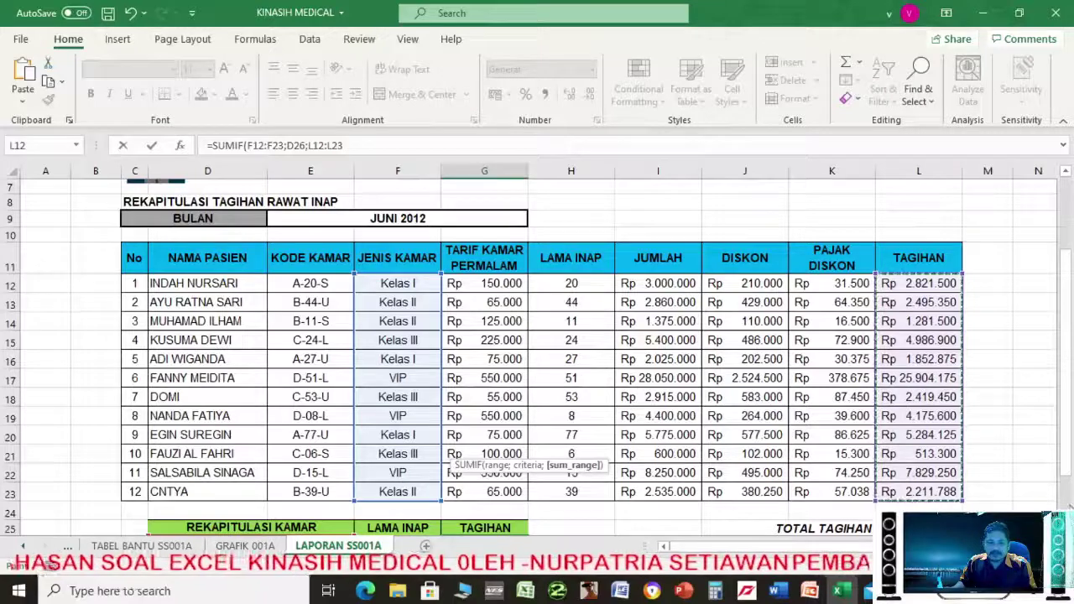
scroll(965, 495, down, 1)
scroll(965, 495, down, 2)
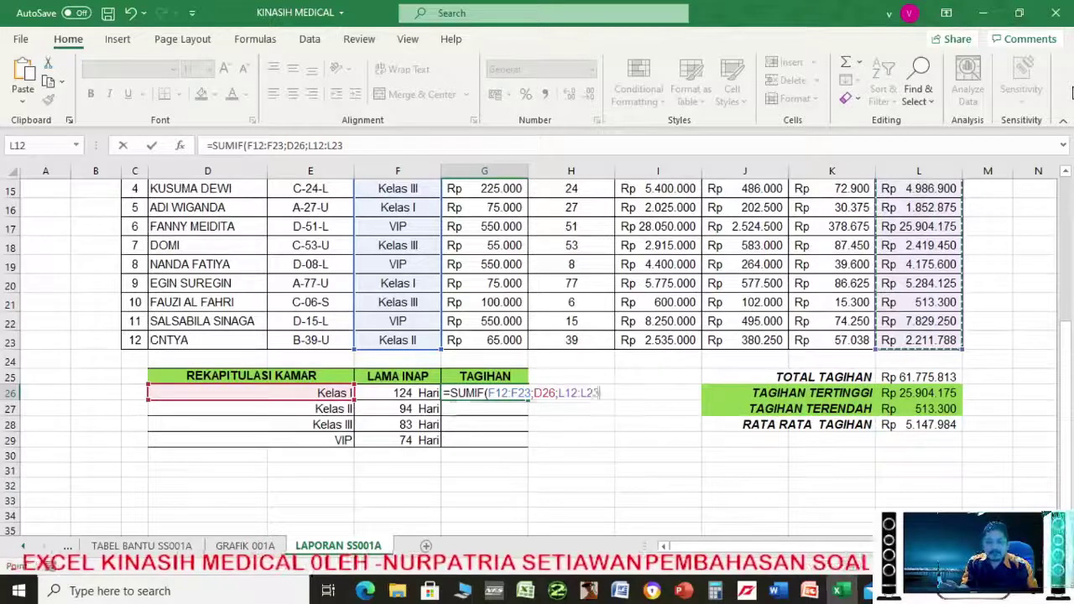
key(Return)
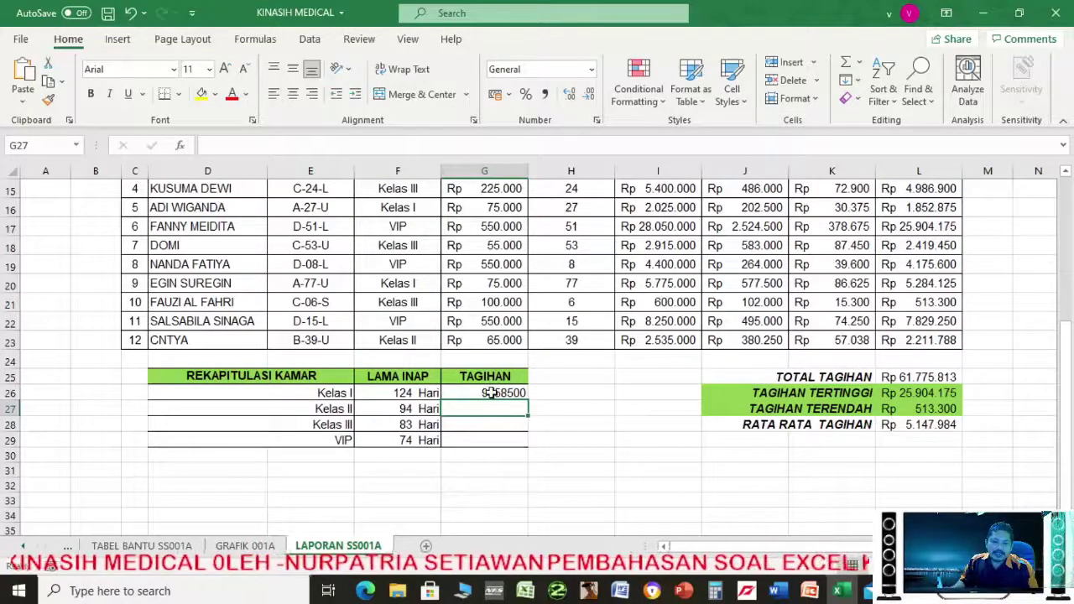
Apply the Rp accounting format to G26 and fill its formula down through G29
click(684, 591)
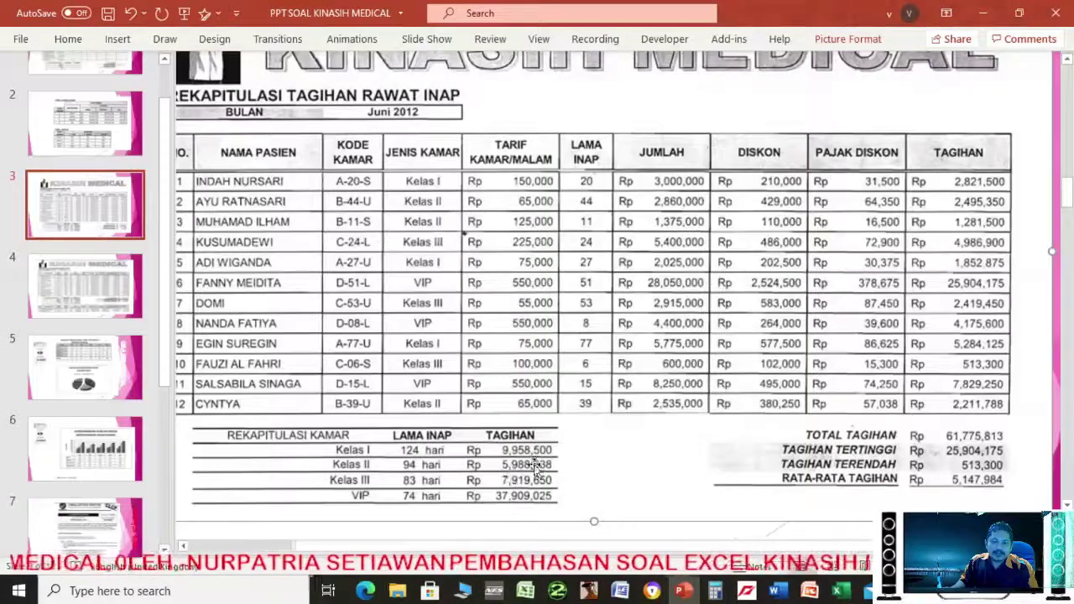
click(684, 591)
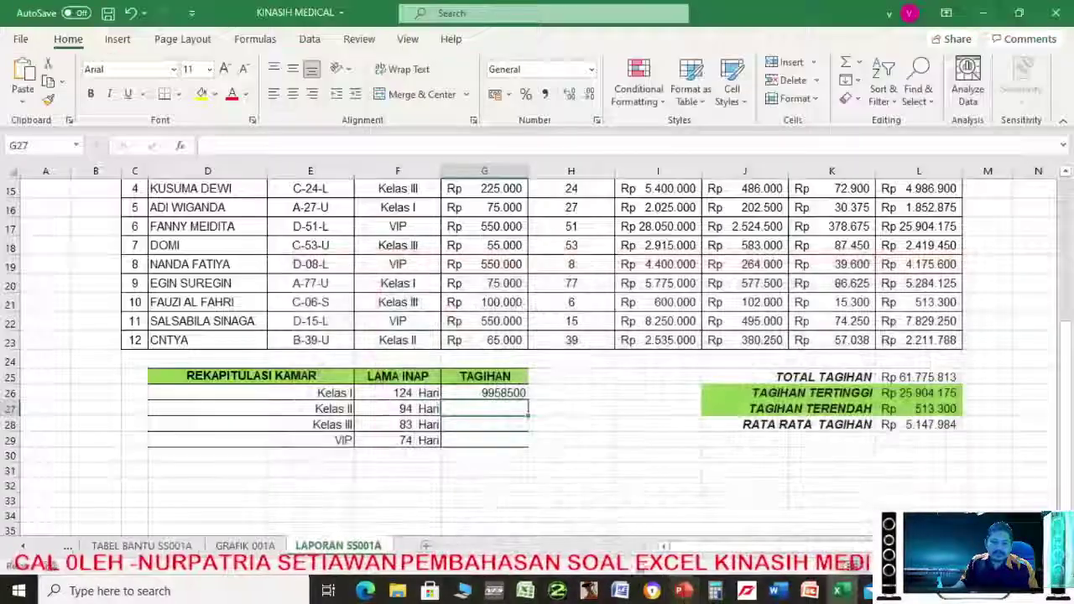
click(495, 94)
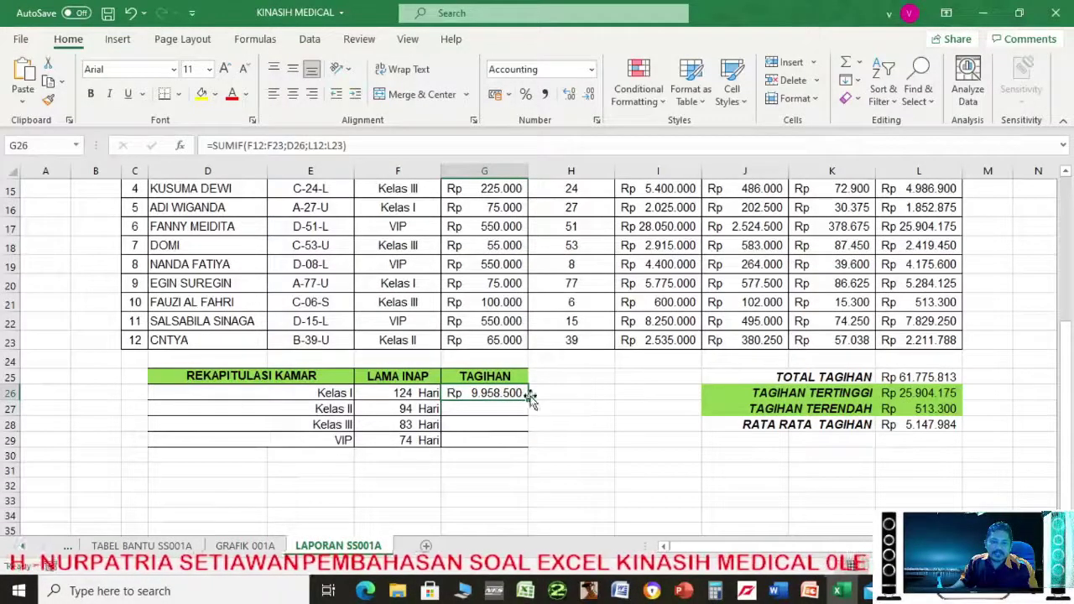
drag(529, 400, 527, 446)
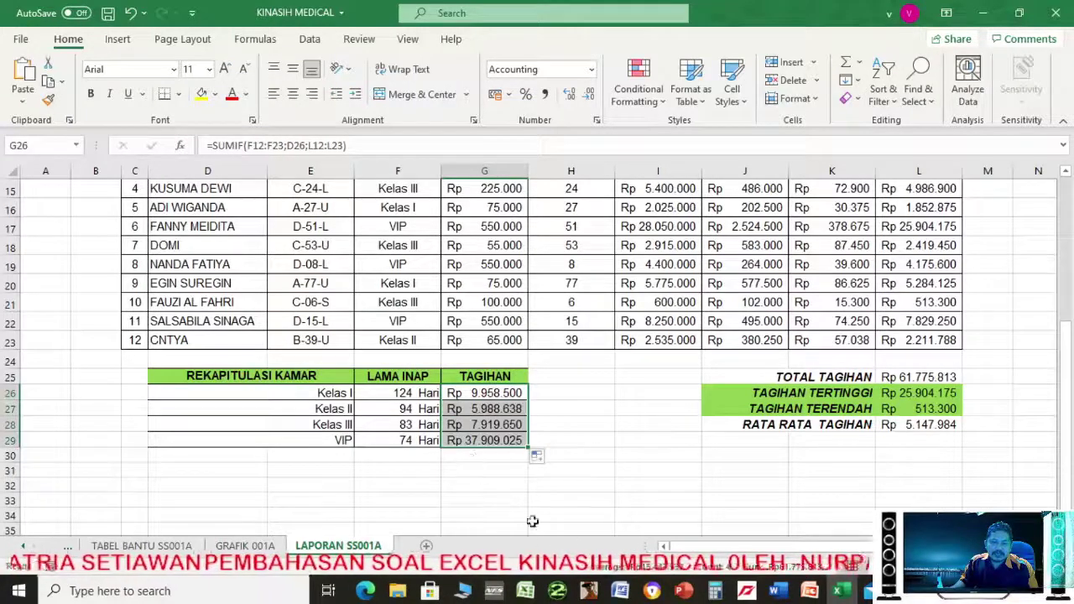
Compare the room recap's TAGIHAN amounts with the reference table in the PowerPoint presentation, and return to the Excel workbook
click(682, 592)
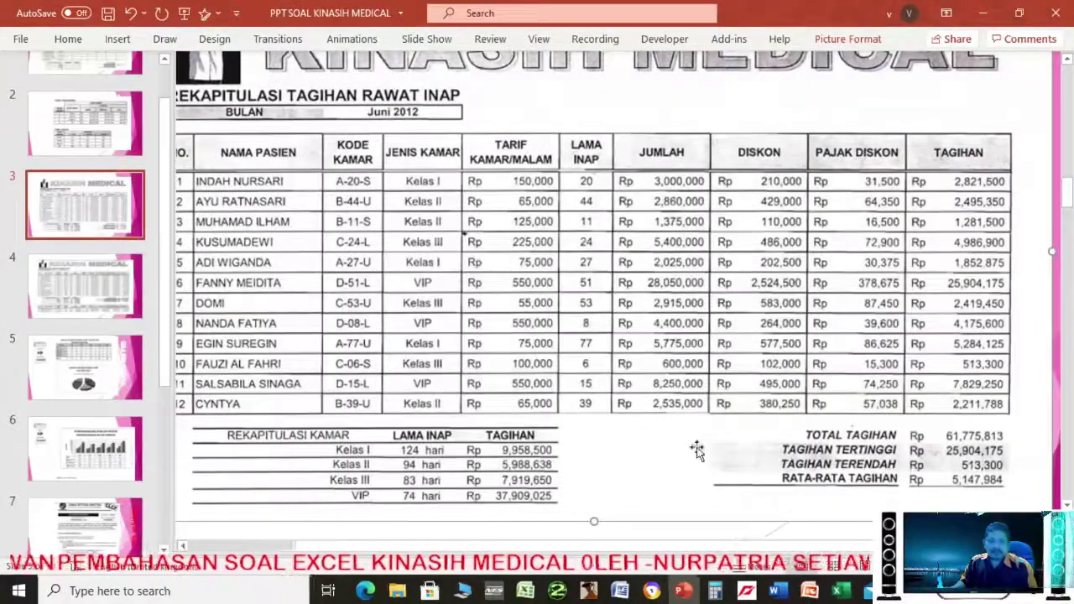
click(685, 592)
click(613, 454)
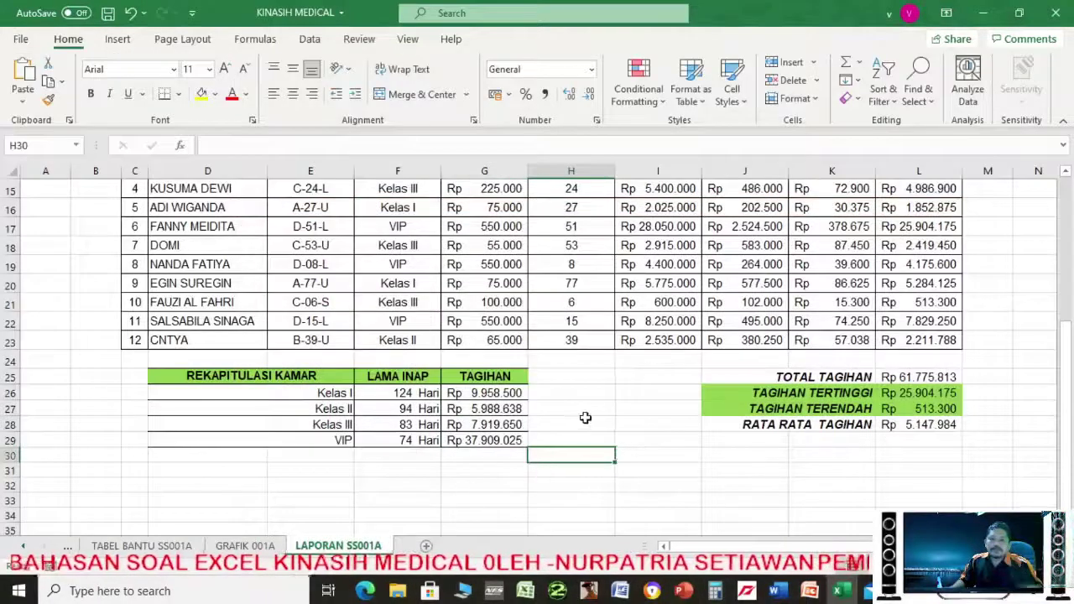
Check the print preview of the LAPORAN SS001A sheet, and return to the worksheet
scroll(582, 419, up, 5)
drag(1071, 295, 1071, 359)
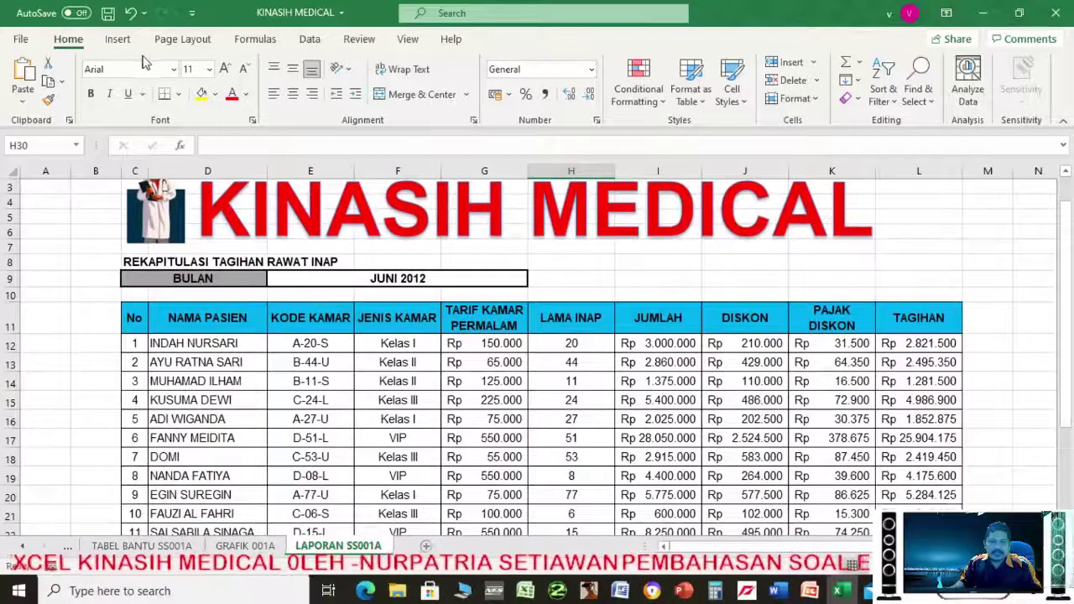
click(174, 42)
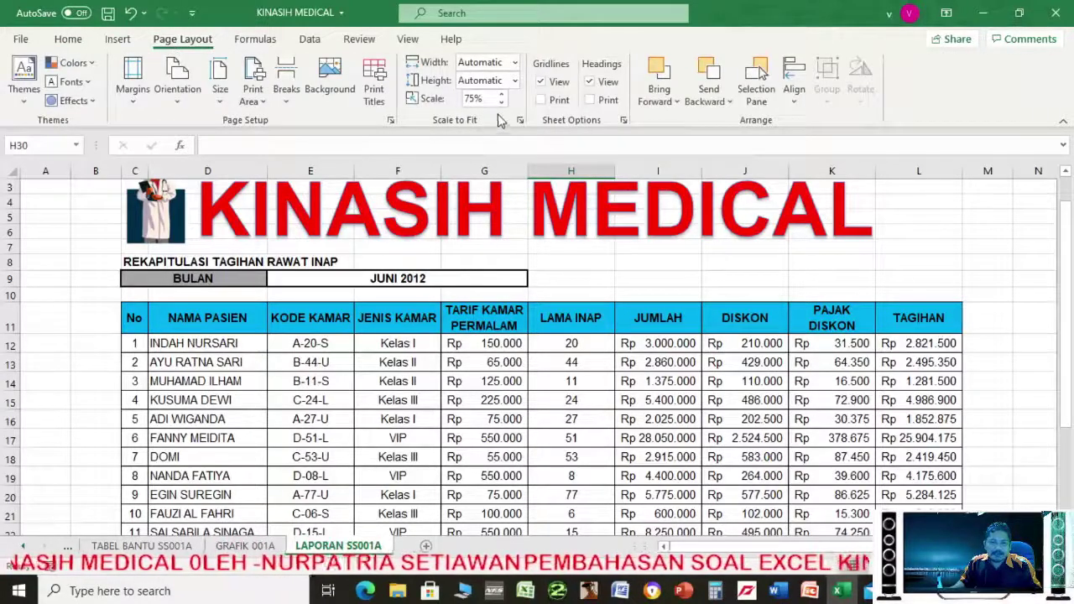
click(21, 40)
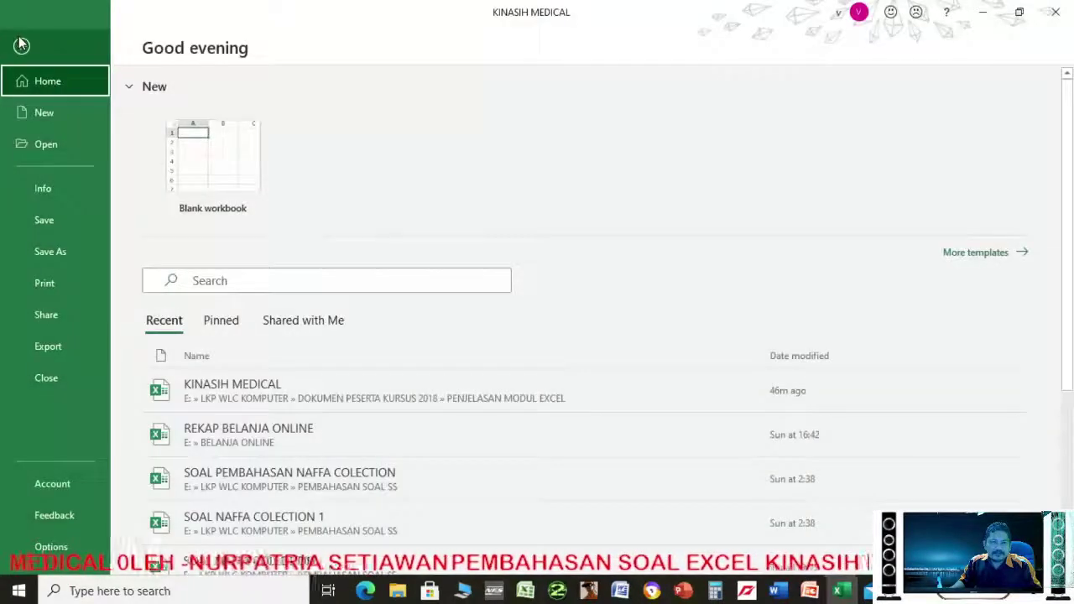
click(42, 288)
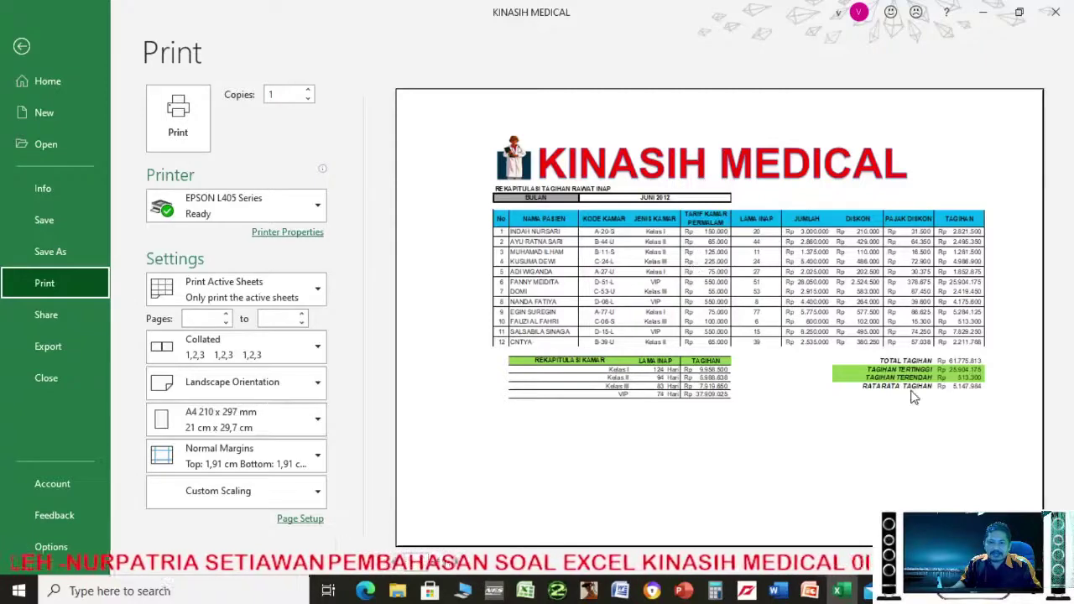
click(22, 46)
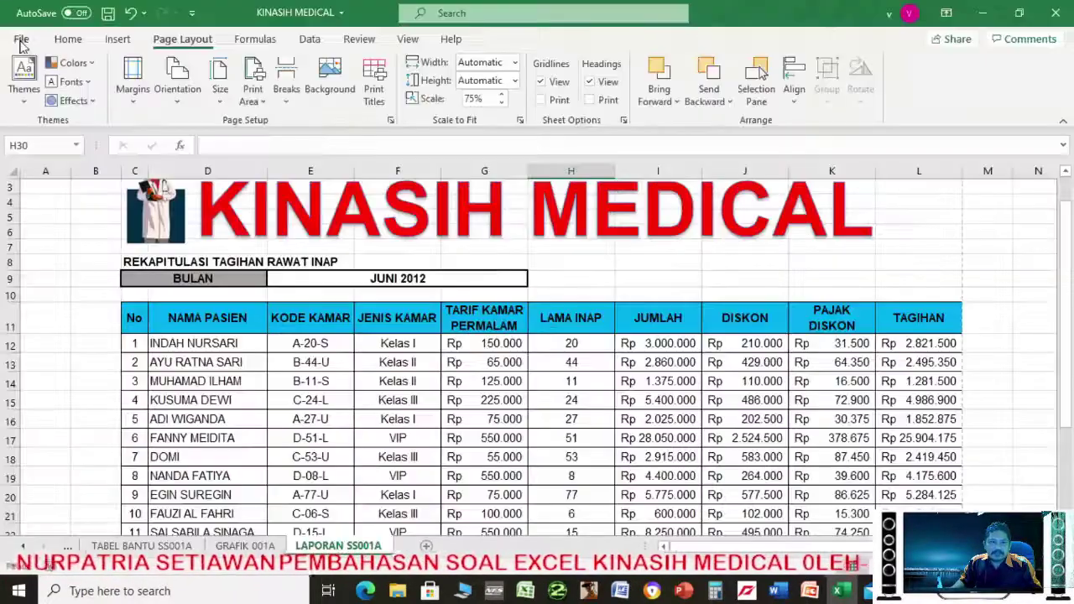
Look over the finished report and save the KINASIH MEDICAL workbook
scroll(679, 306, down, 11)
scroll(731, 324, up, 11)
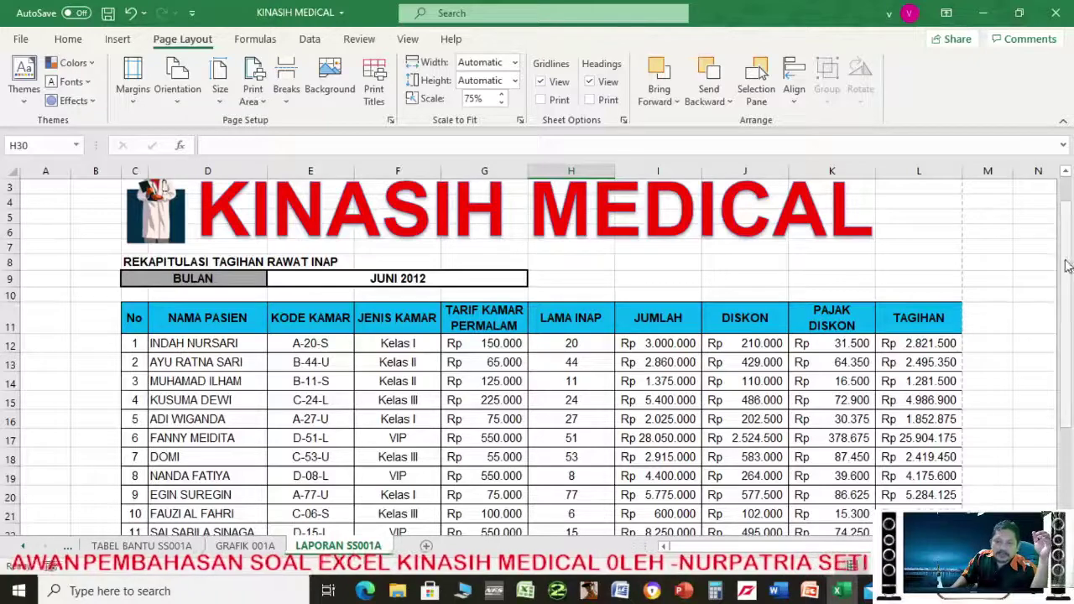
drag(1066, 267, 1073, 336)
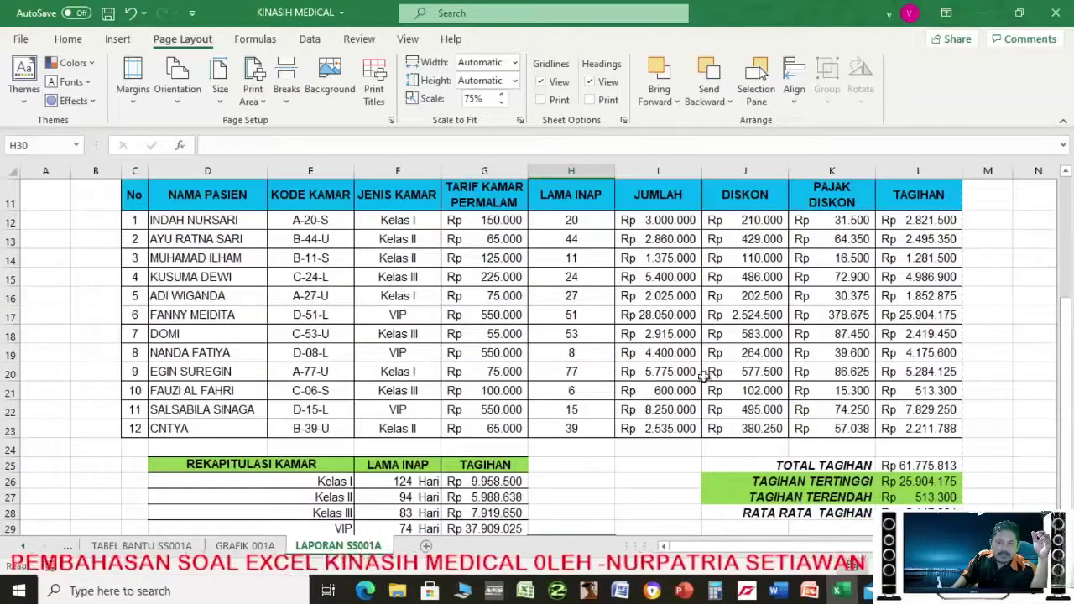
click(580, 499)
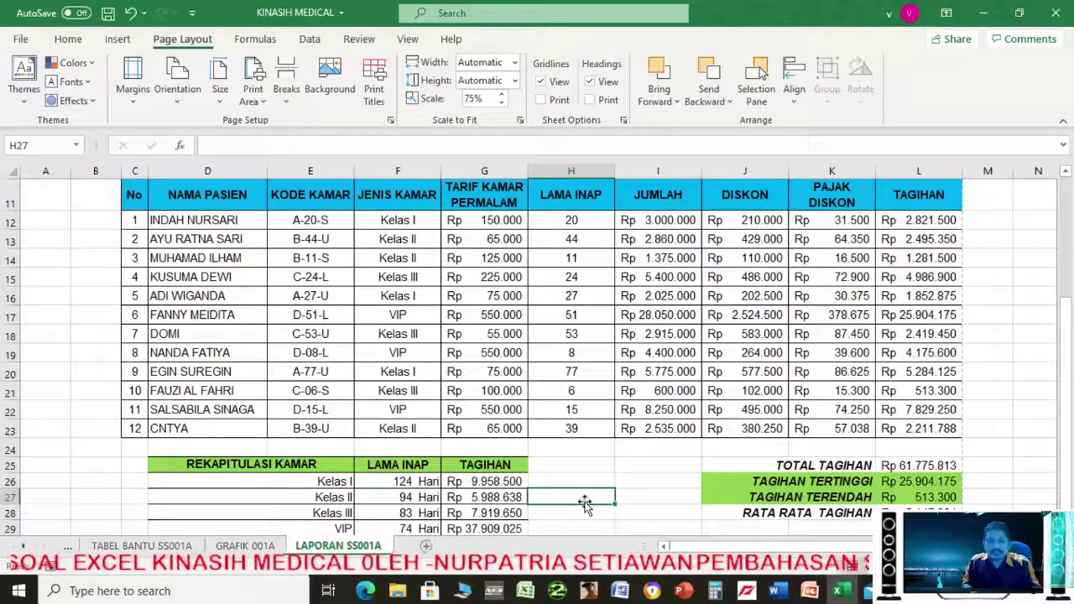
key(ctrl+s)
scroll(710, 420, up, 4)
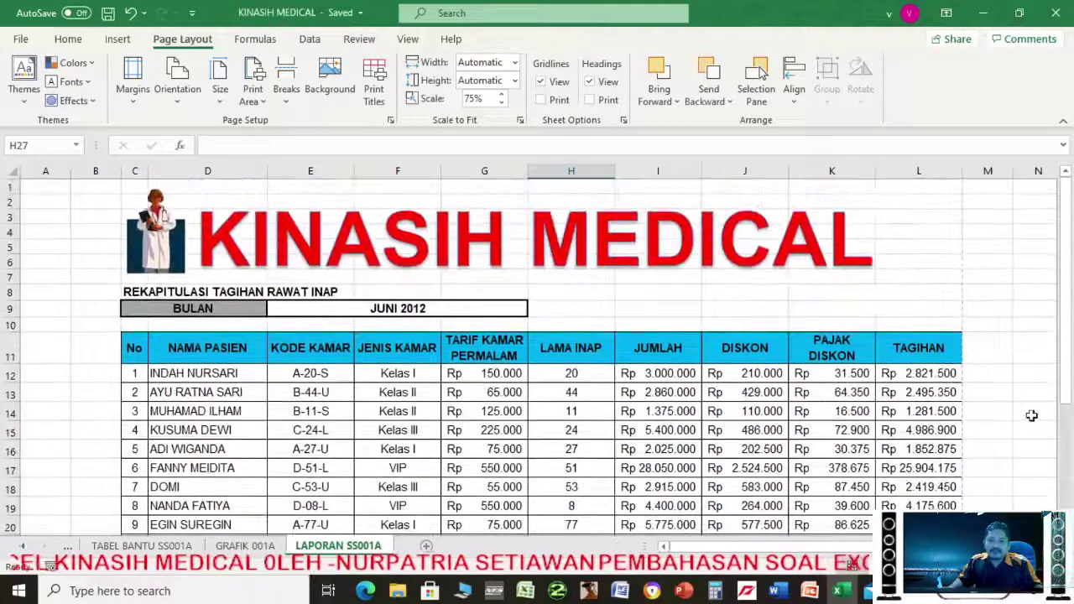
drag(1066, 382, 1066, 395)
Switch to the PowerPoint presentation and read the task instructions on slides 7 to 9, including Bagian 2: PANGKALAN DATA
click(684, 592)
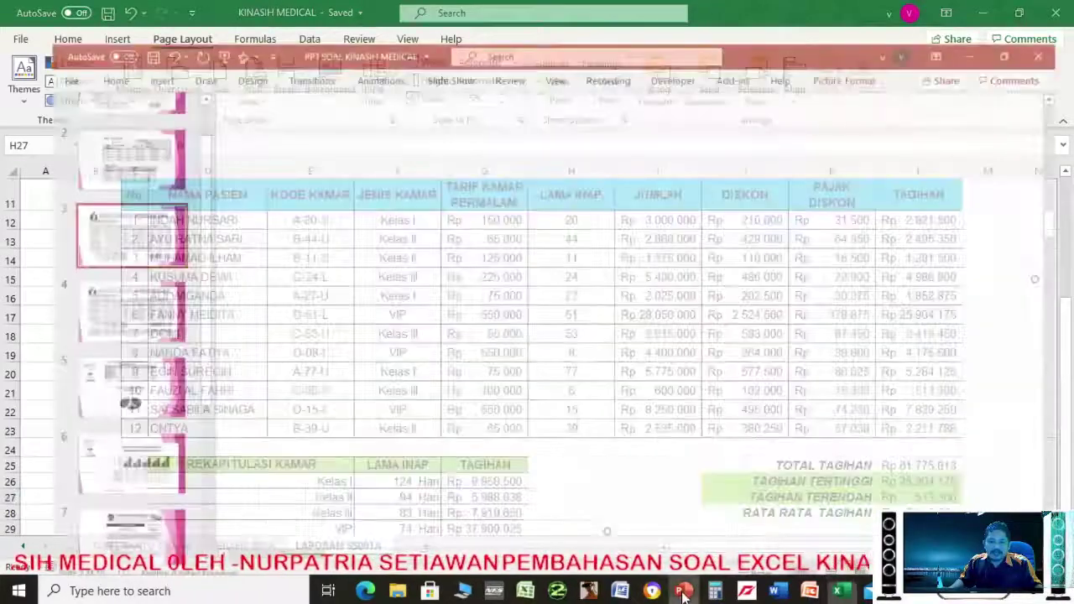
click(122, 522)
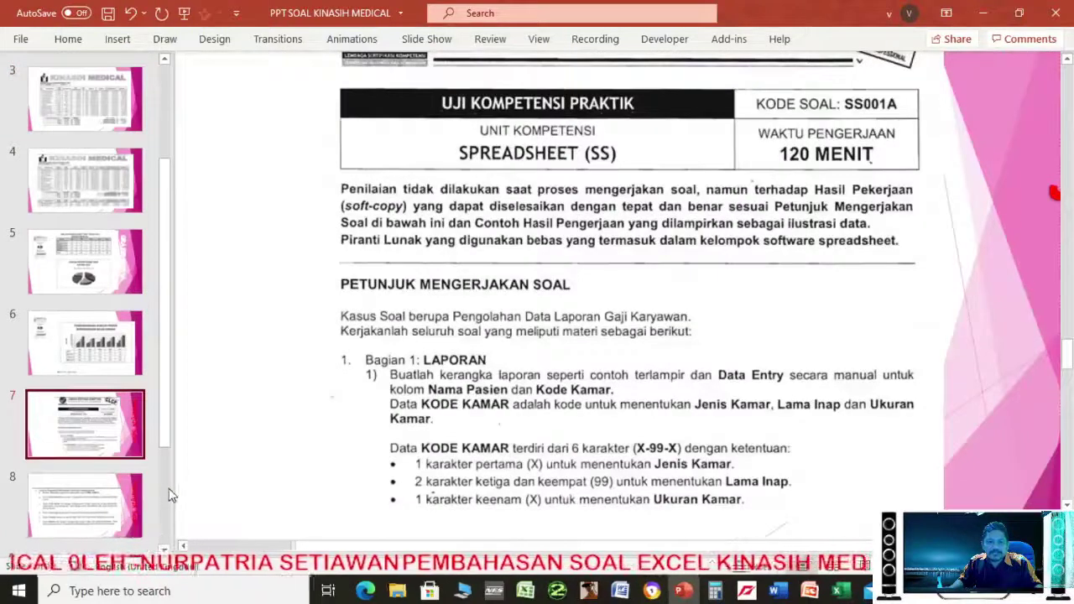
scroll(167, 495, down, 2)
click(121, 498)
click(110, 431)
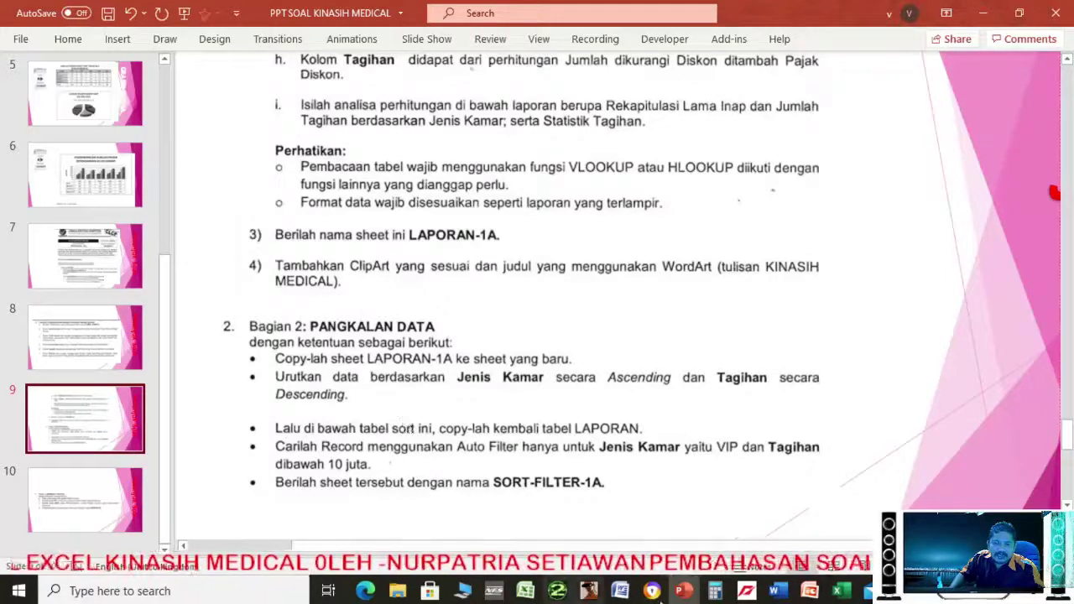
Switch back to the Excel workbook and create a copy of the LAPORAN SS001A sheet at the end of KINASIH MEDICAL.xlsx
click(690, 589)
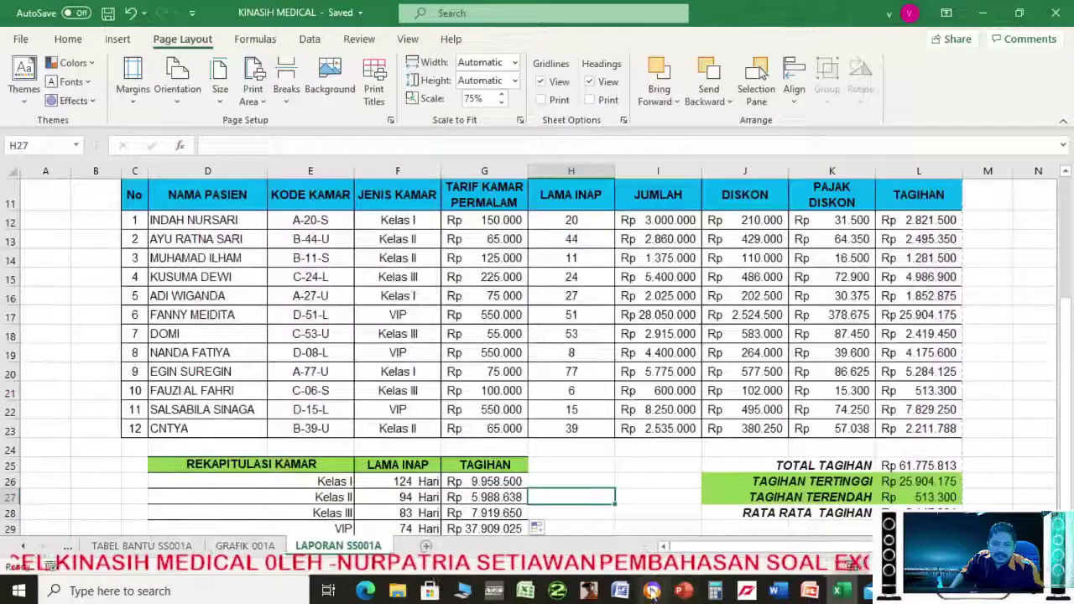
right_click(317, 555)
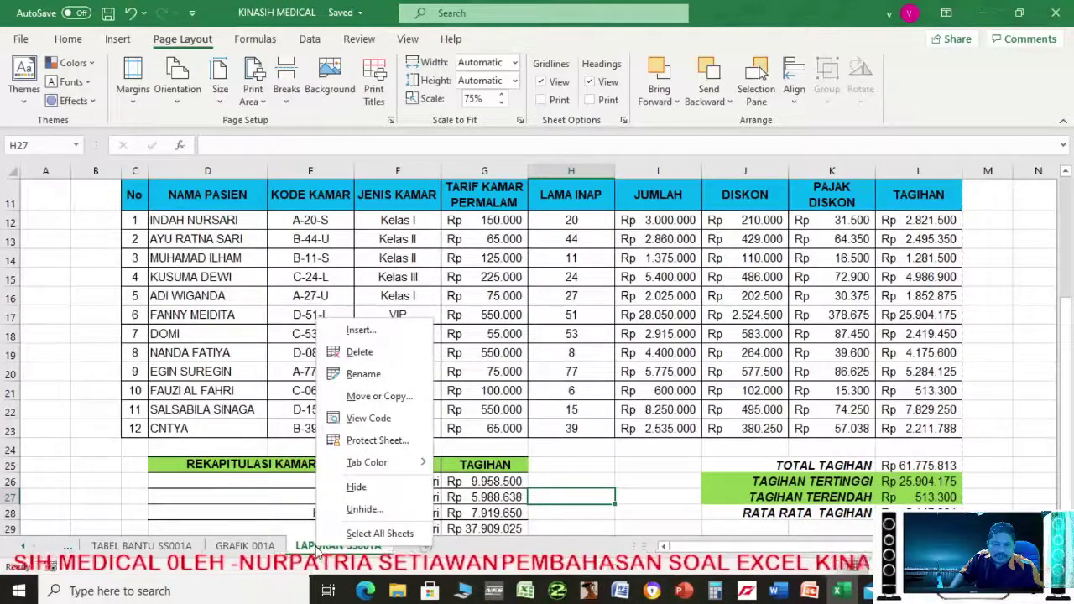
click(378, 396)
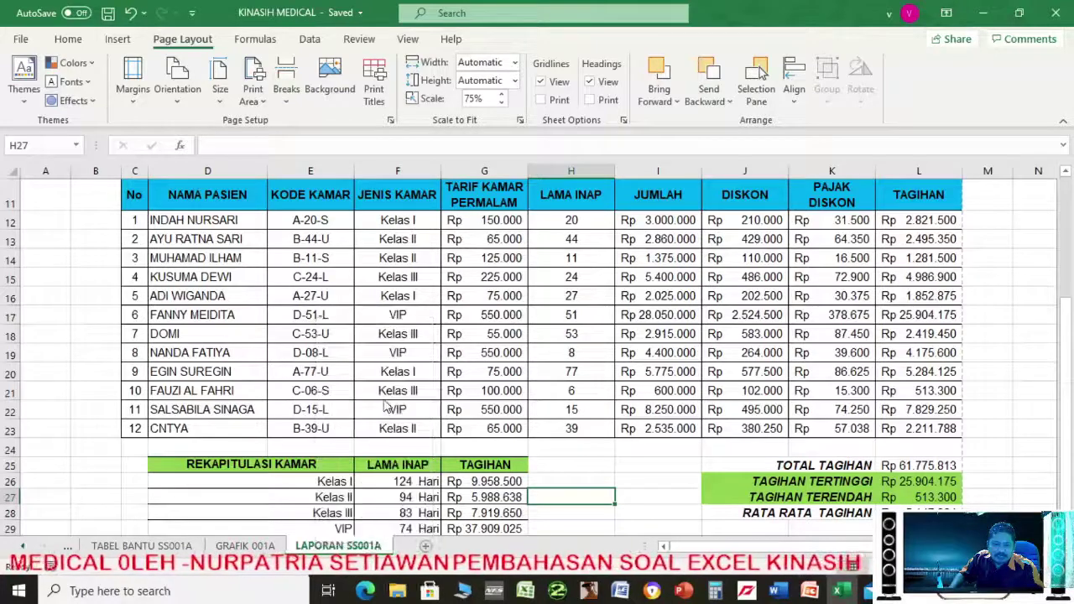
click(274, 485)
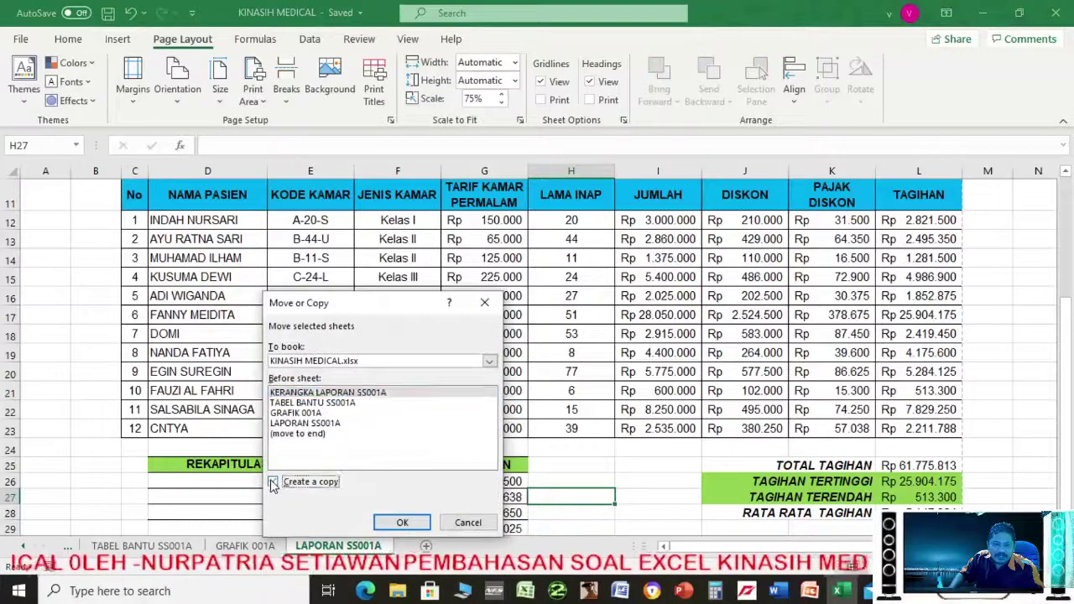
click(297, 434)
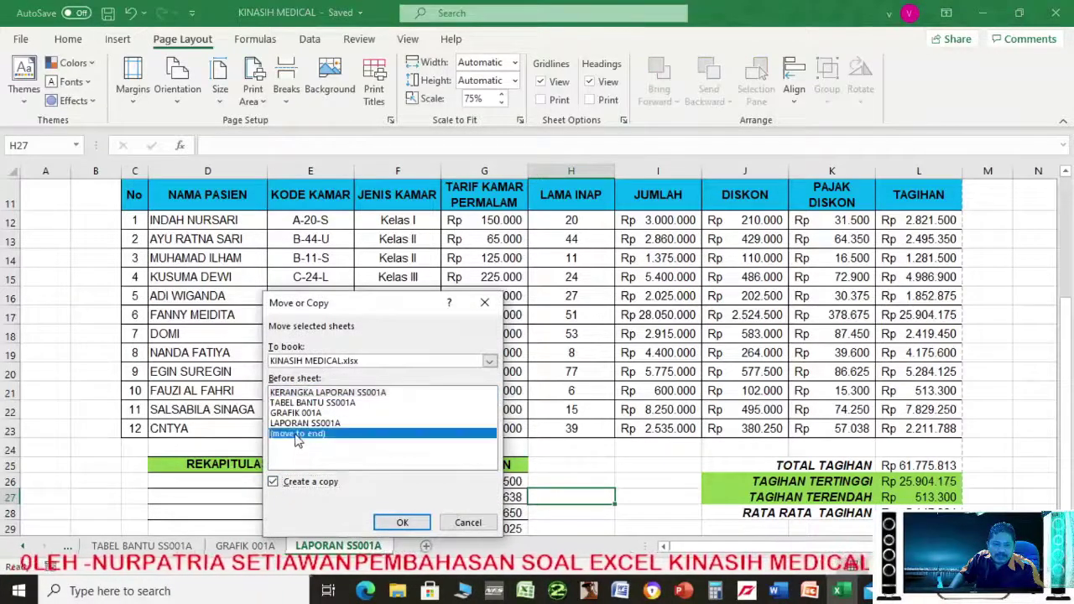
click(403, 523)
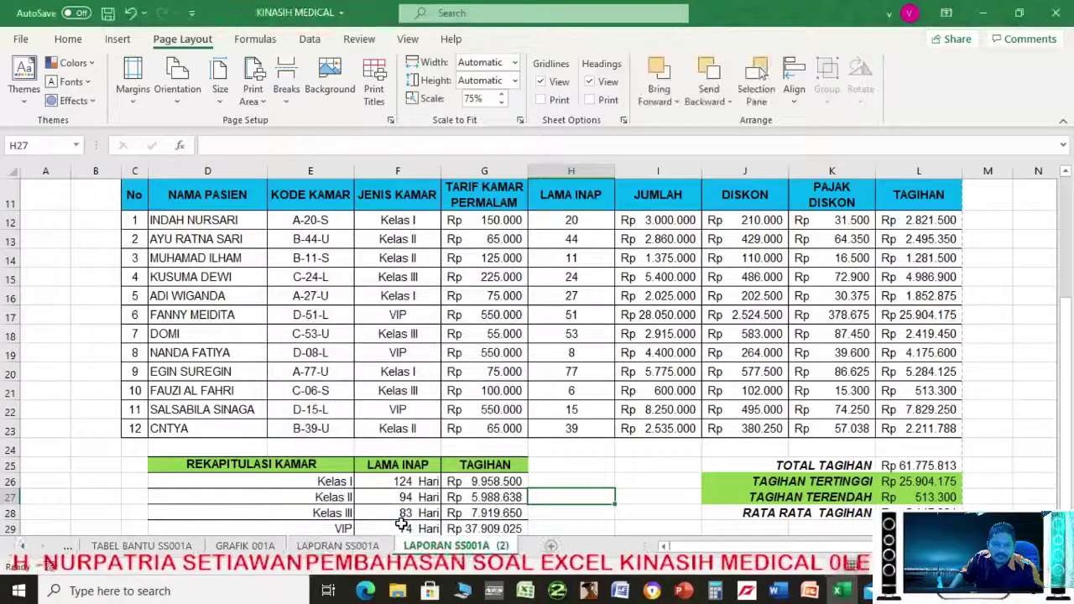
Rename the copied report sheet as SORT-FILTER SS001A
double_click(452, 546)
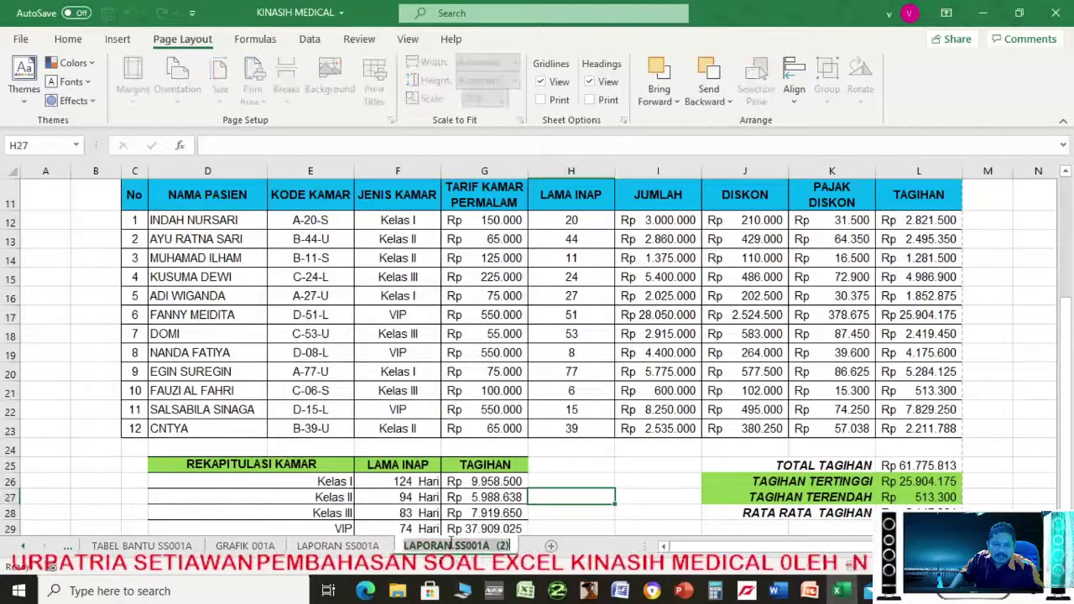
key(BackSpace)
key(BackSpace)
key(BackSpace)
key(BackSpace)
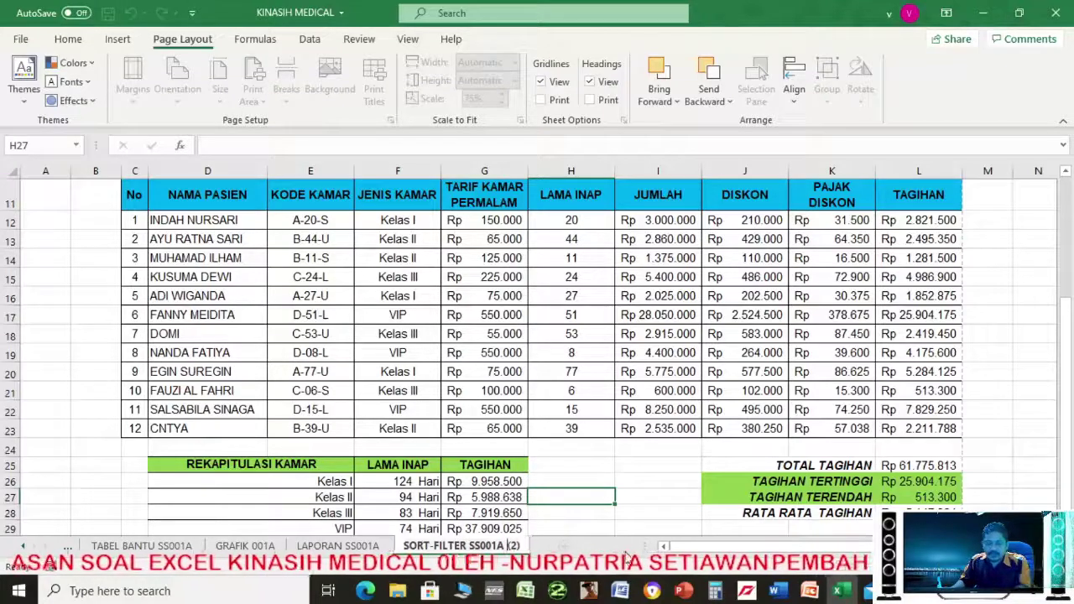
click(622, 527)
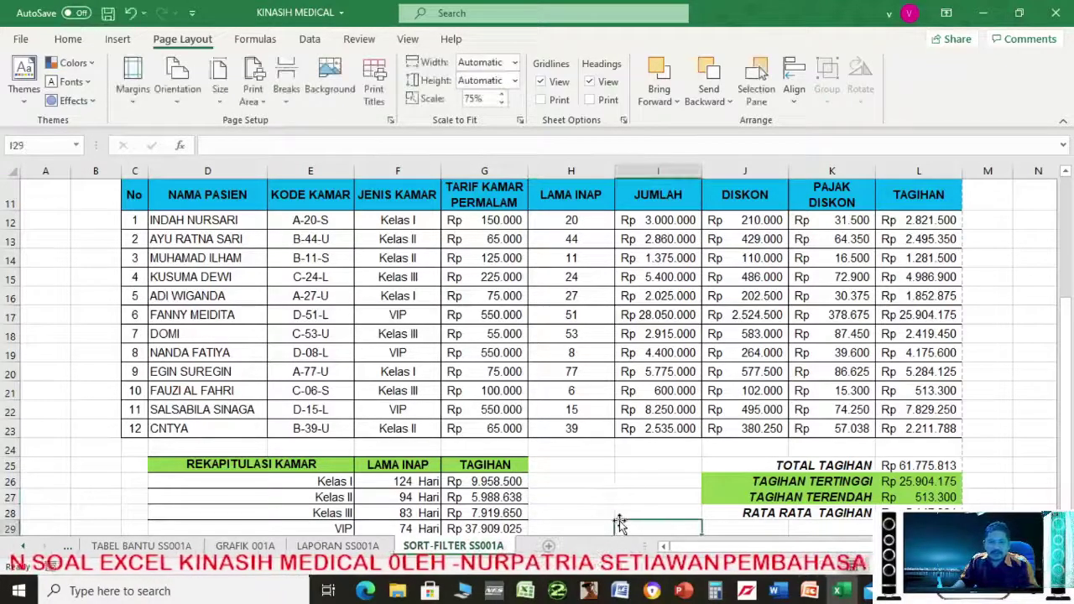
Look over the copied sheet, check the sorting instructions on slide 9 in PowerPoint, and return to the Excel workbook
scroll(625, 513, up, 4)
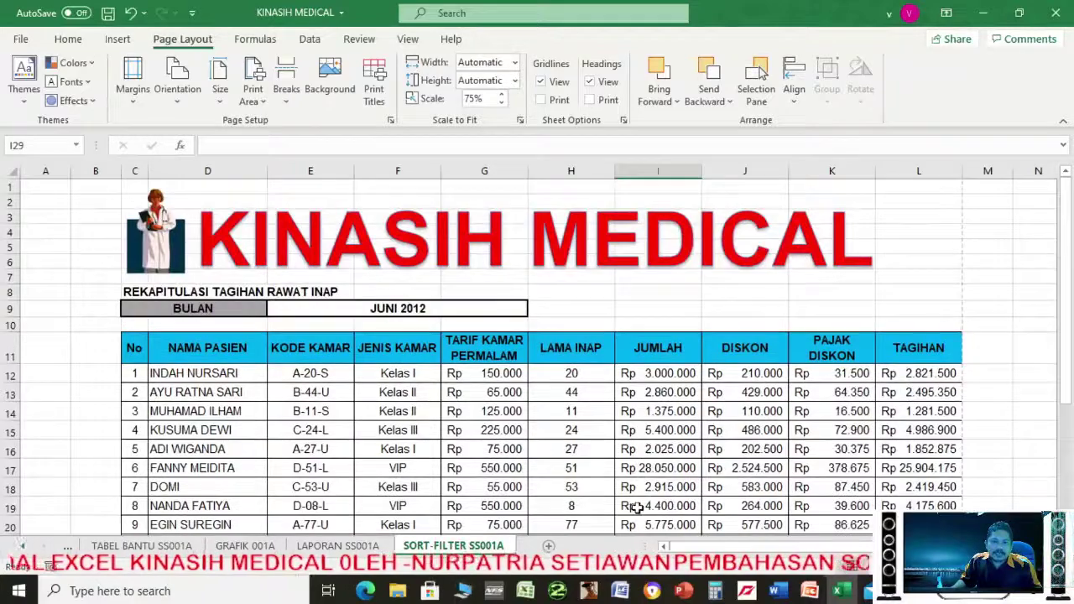
scroll(638, 509, down, 6)
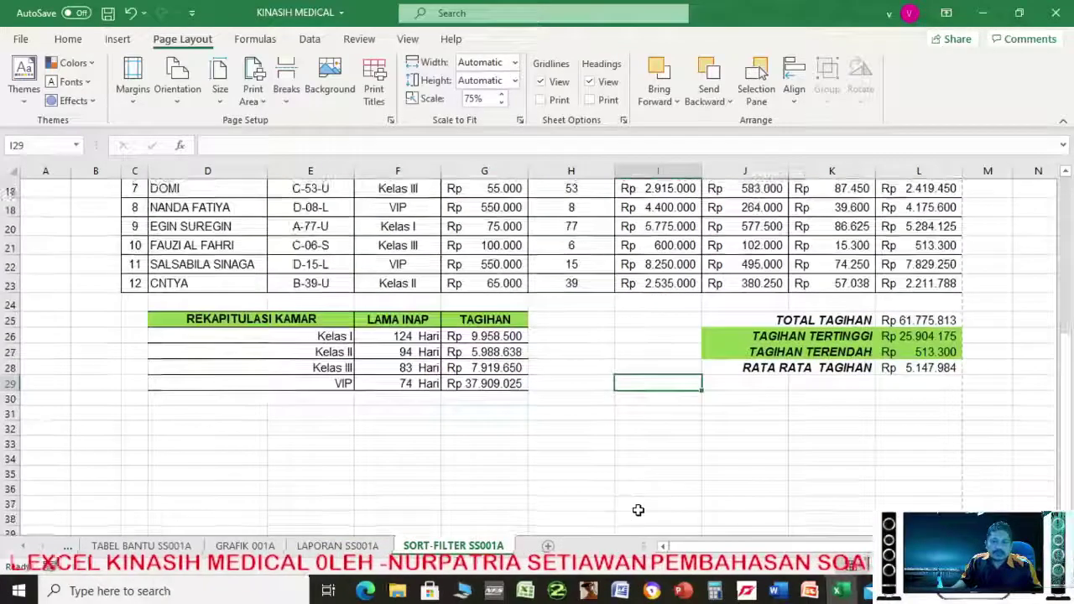
click(684, 592)
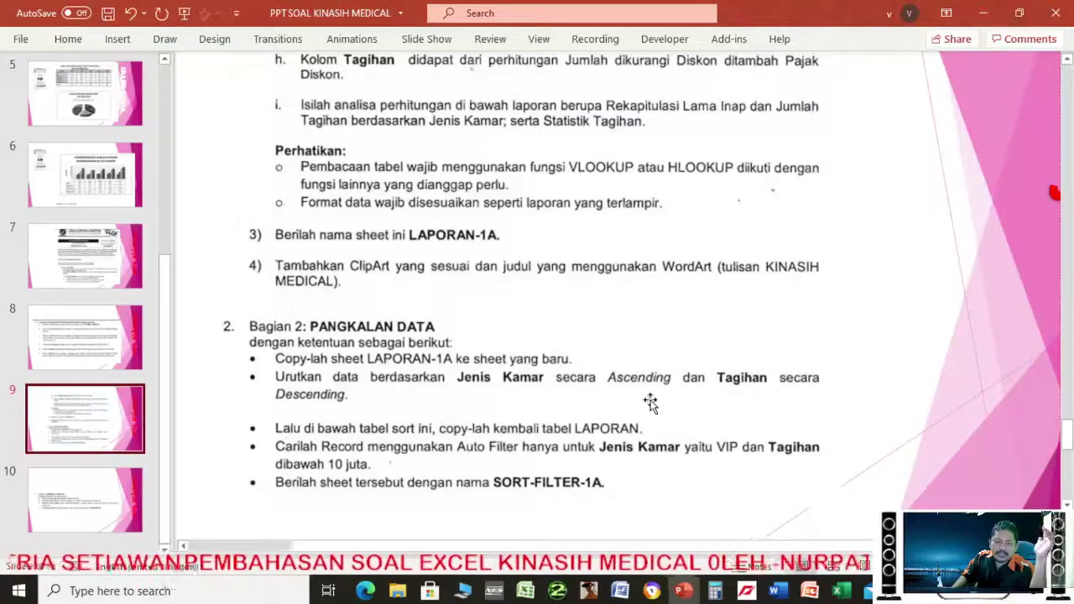
click(839, 591)
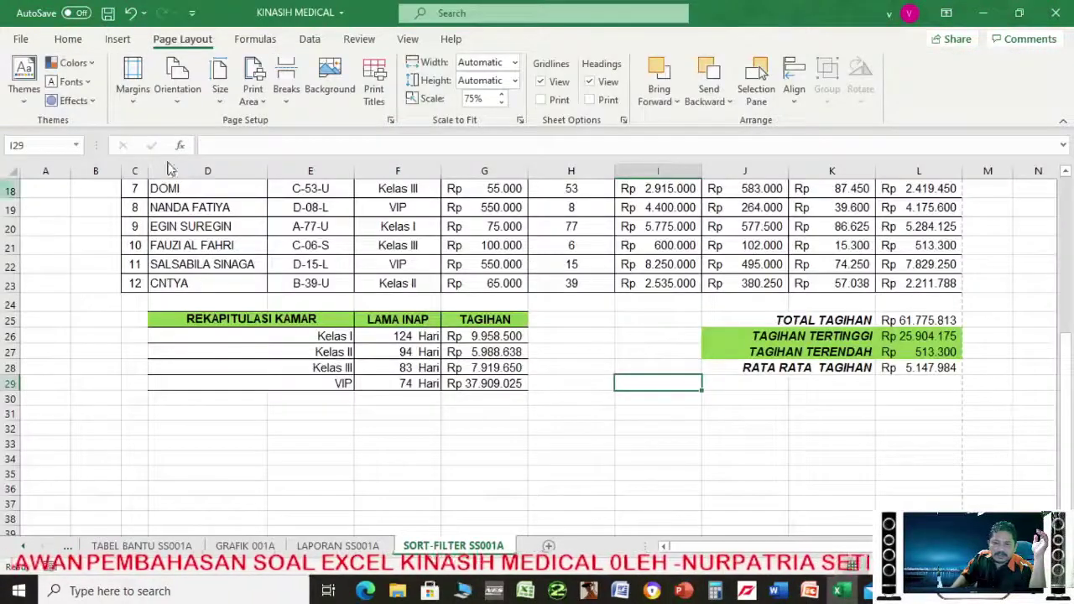
Start a custom sort of the patient billing table with headers, using JENIS KAMAR from A to Z as instructed in PowerPoint
drag(1064, 369, 1062, 308)
drag(134, 225, 915, 451)
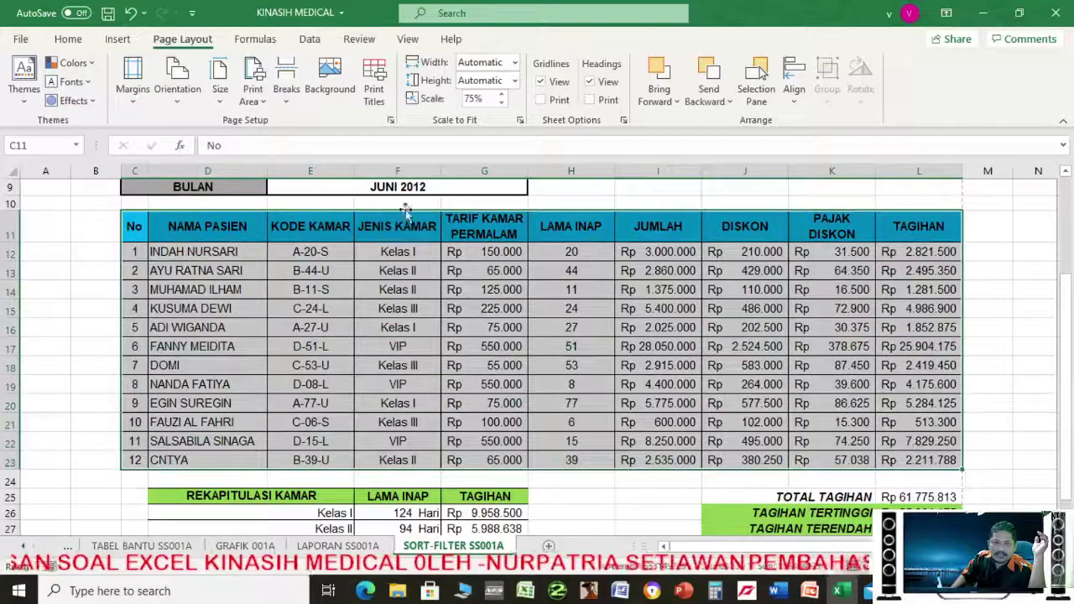
click(307, 42)
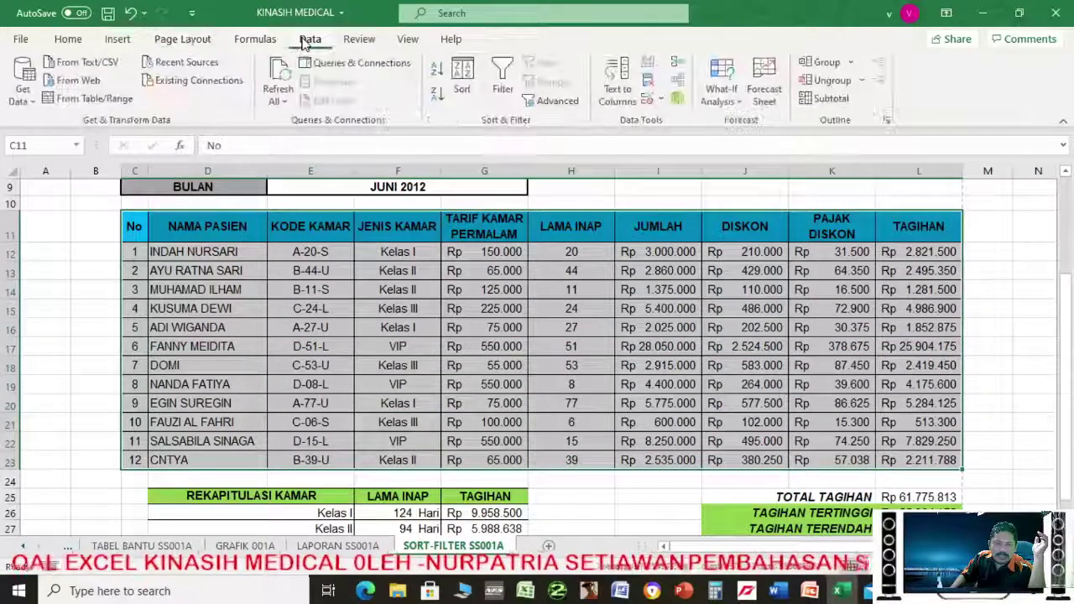
click(463, 77)
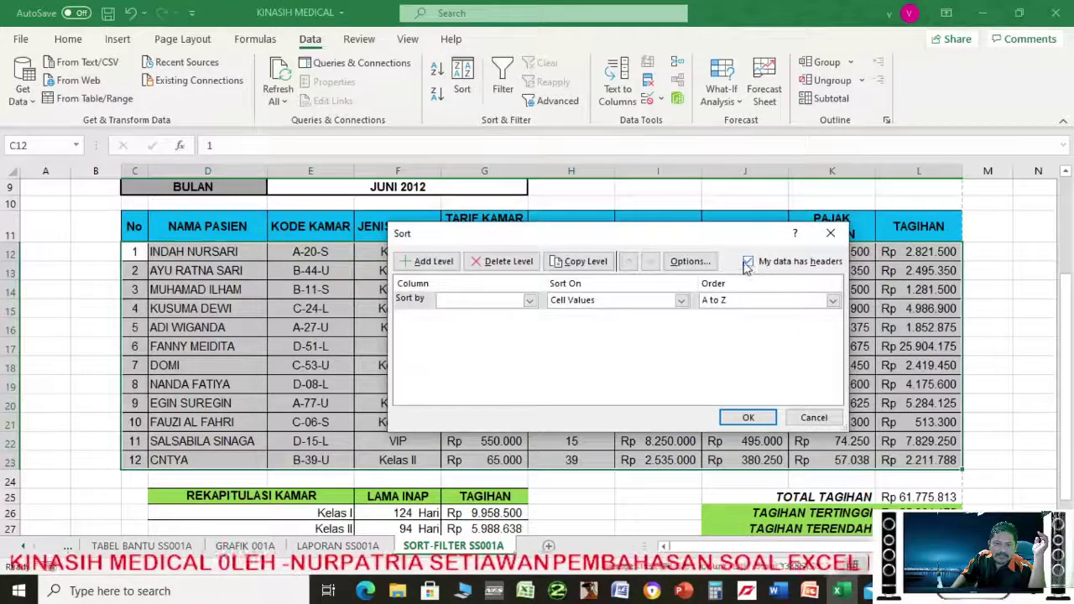
click(530, 301)
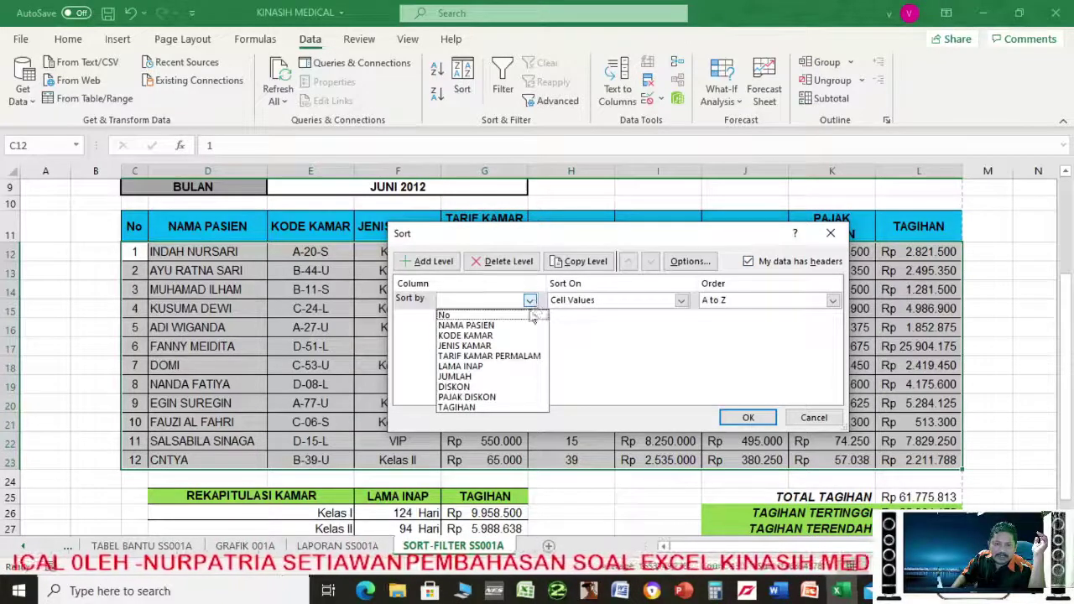
click(481, 347)
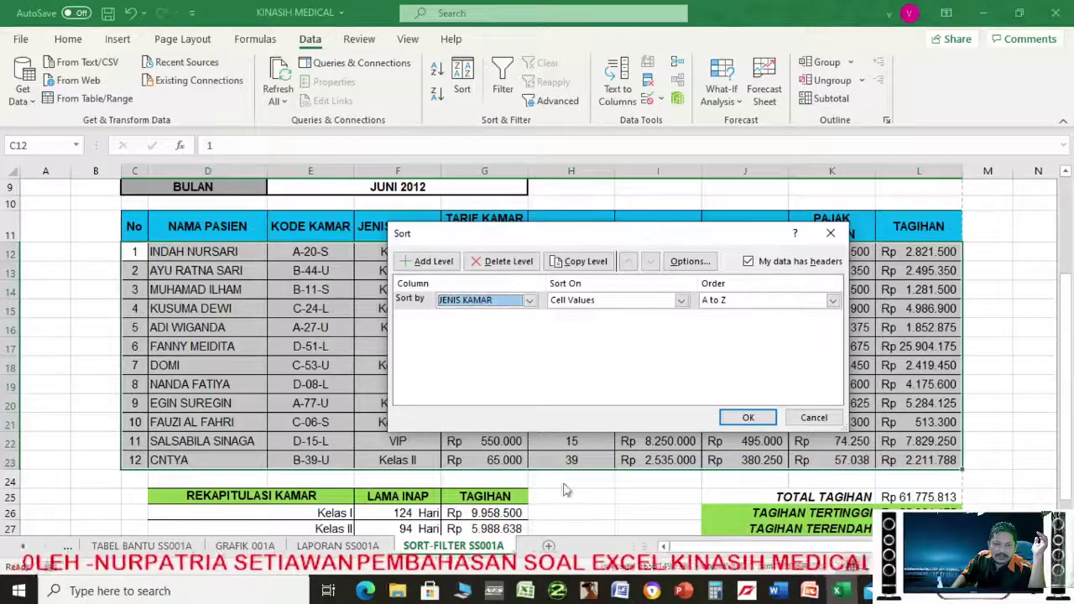
click(685, 592)
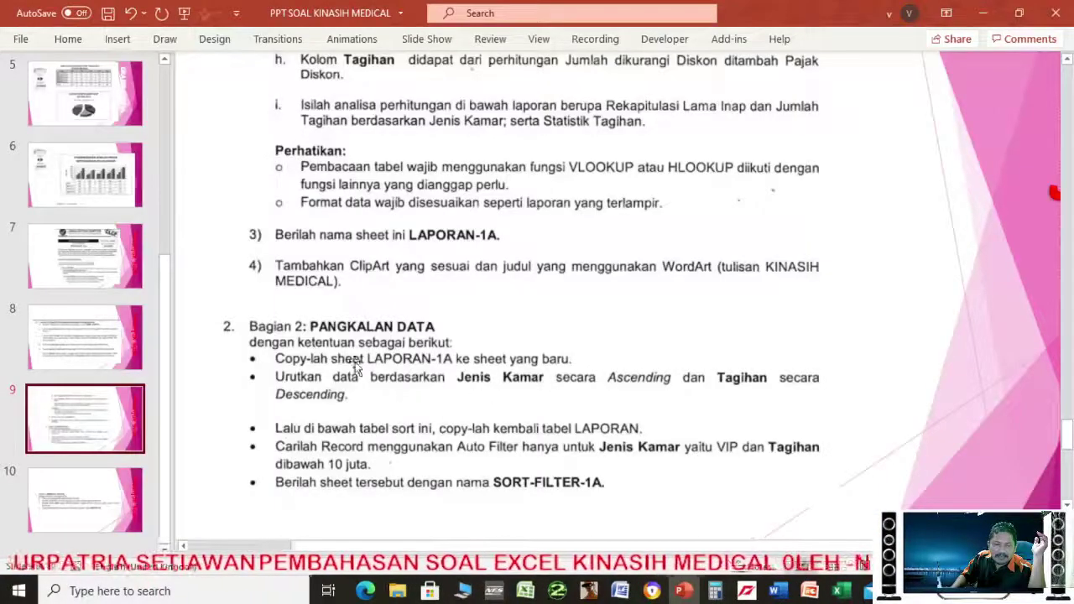
click(693, 595)
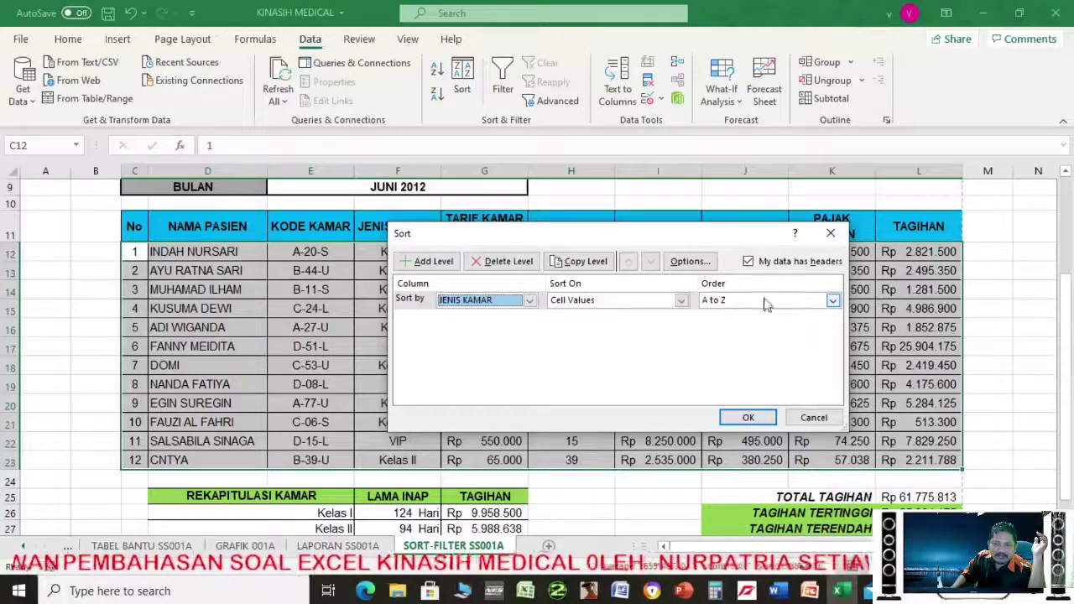
Add a second sort level on TAGIHAN from Largest to Smallest, following the PowerPoint instructions, and apply the sort
click(429, 261)
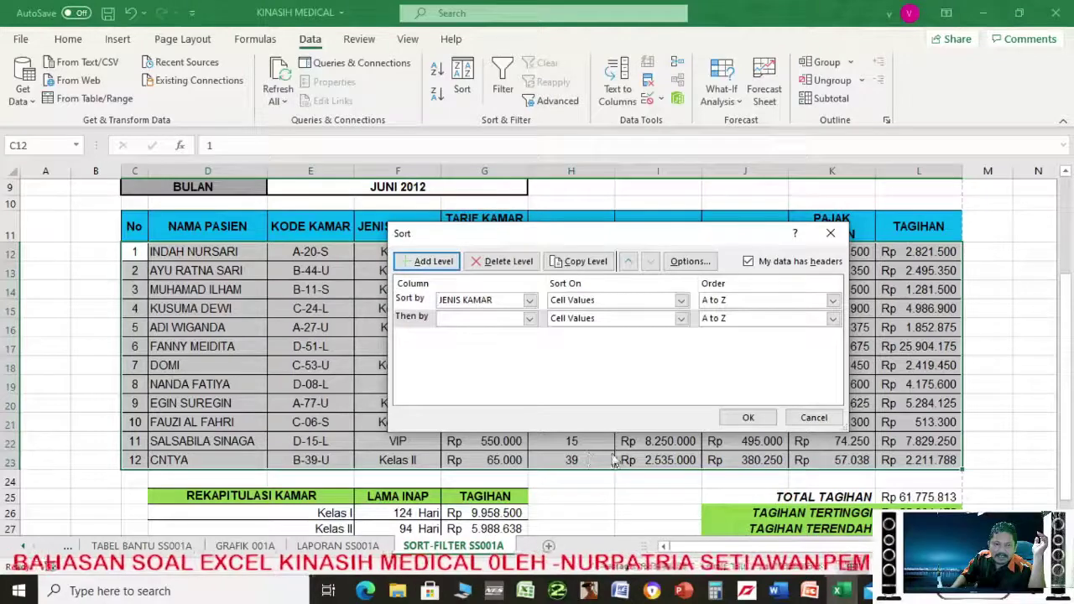
click(683, 591)
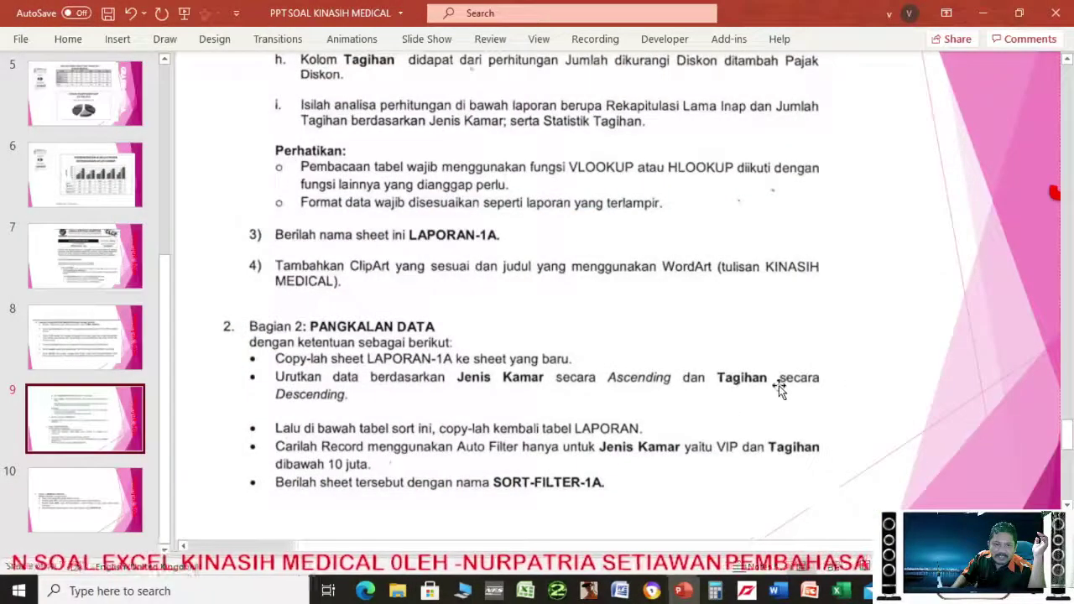
click(685, 593)
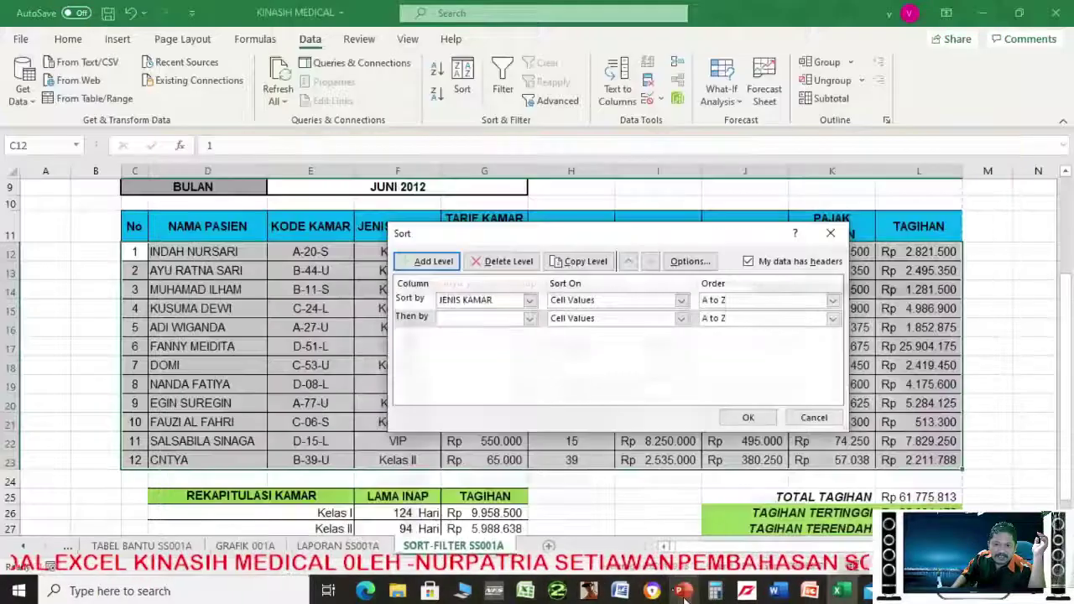
click(531, 320)
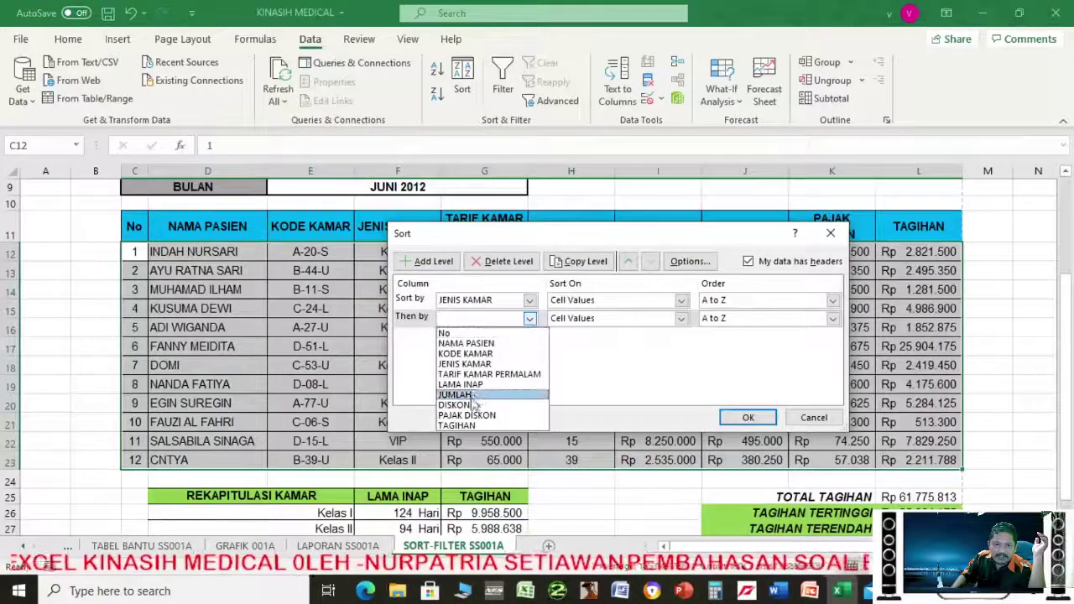
click(460, 426)
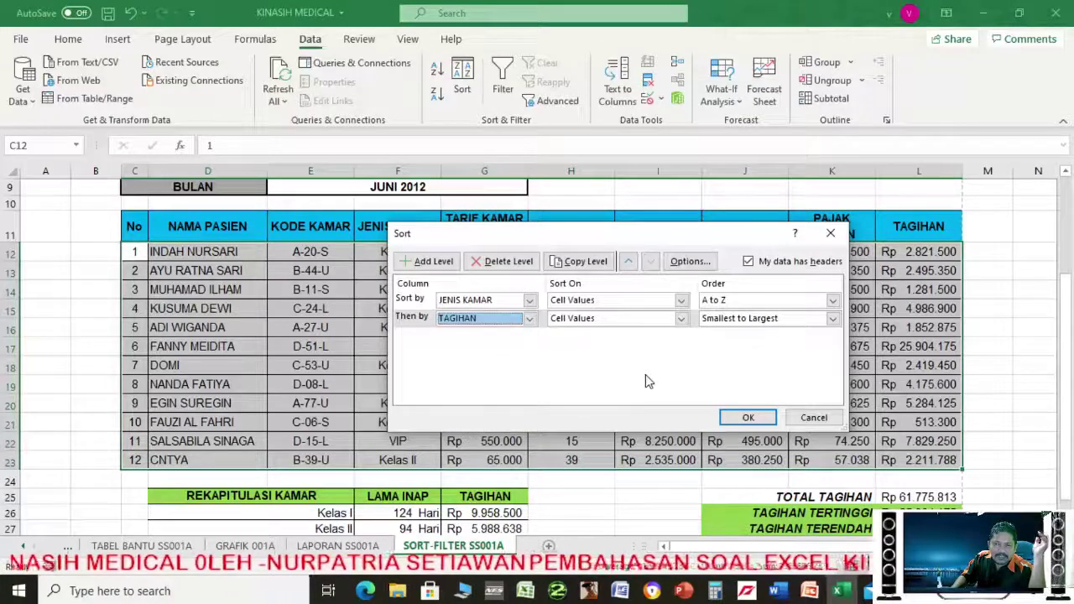
click(833, 319)
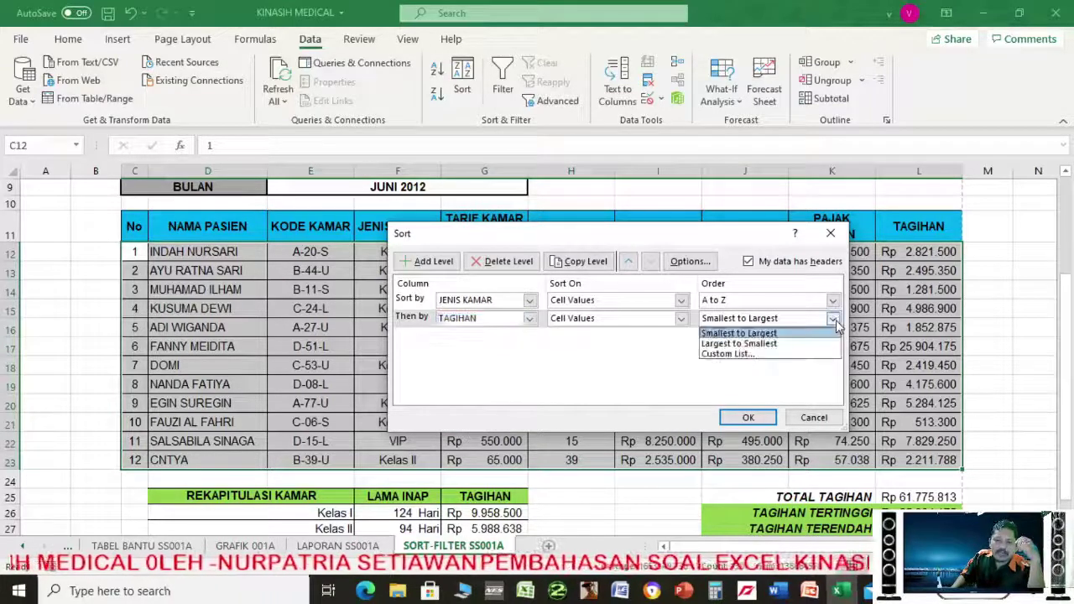
click(739, 345)
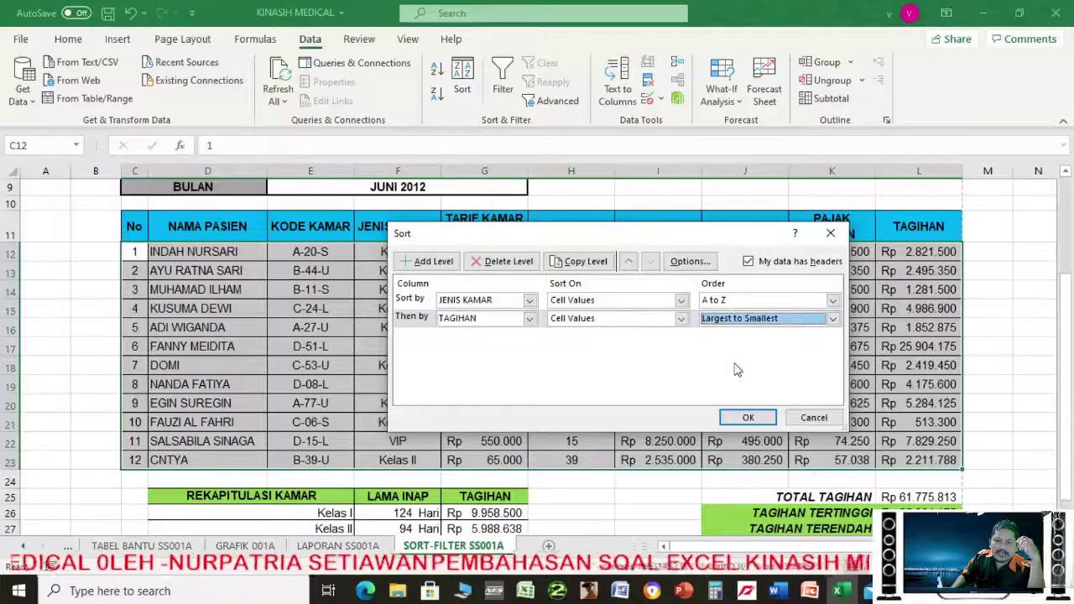
click(748, 419)
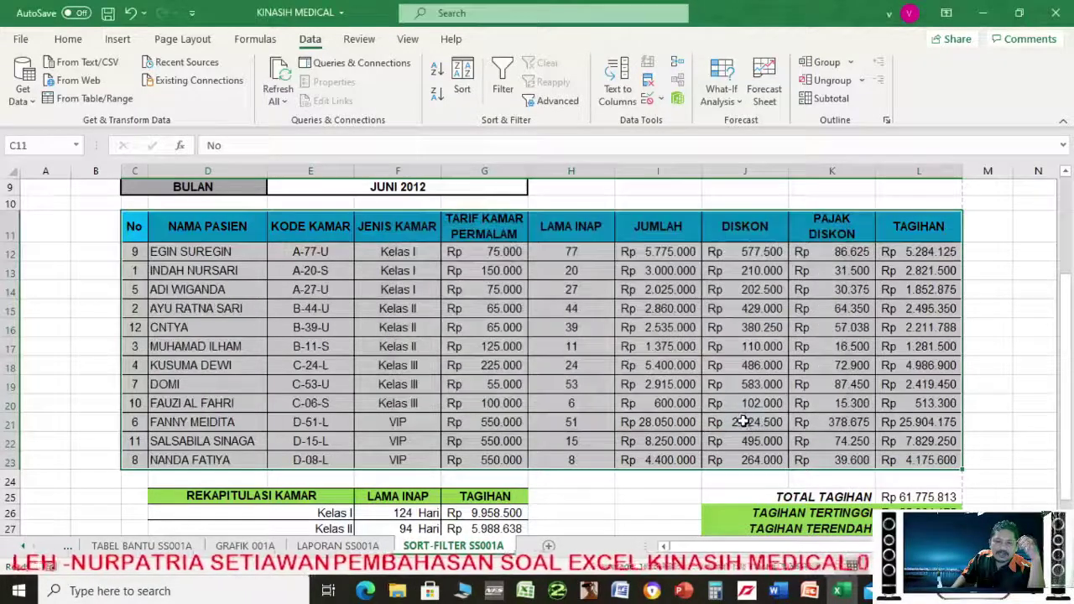
Compare the sorted patient table with the SORT-FILTER SS001A reference on slide 4 of the PowerPoint presentation
drag(1066, 330, 1065, 298)
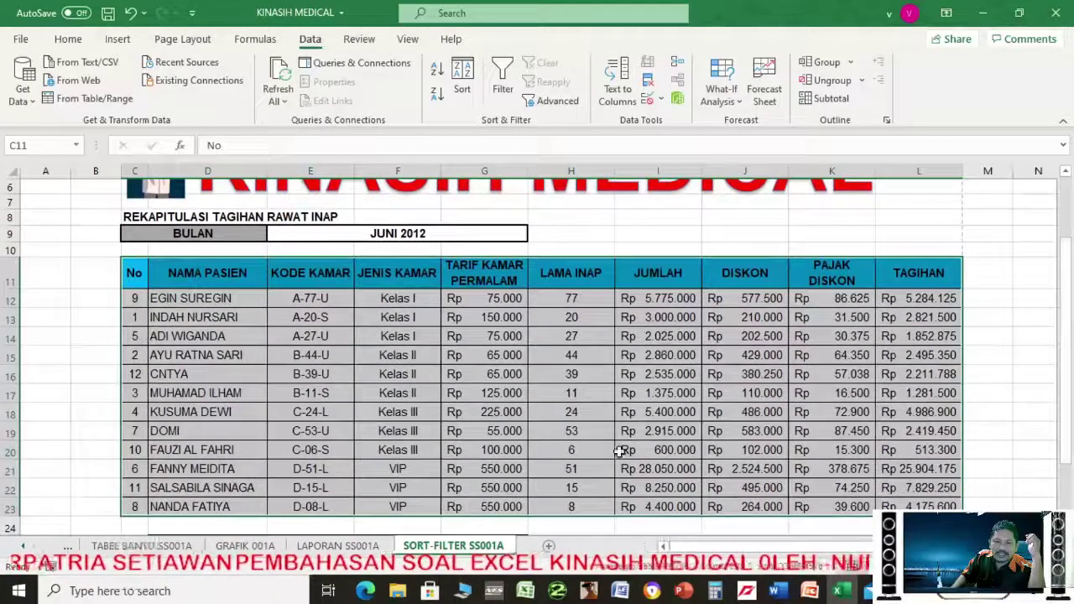
click(684, 593)
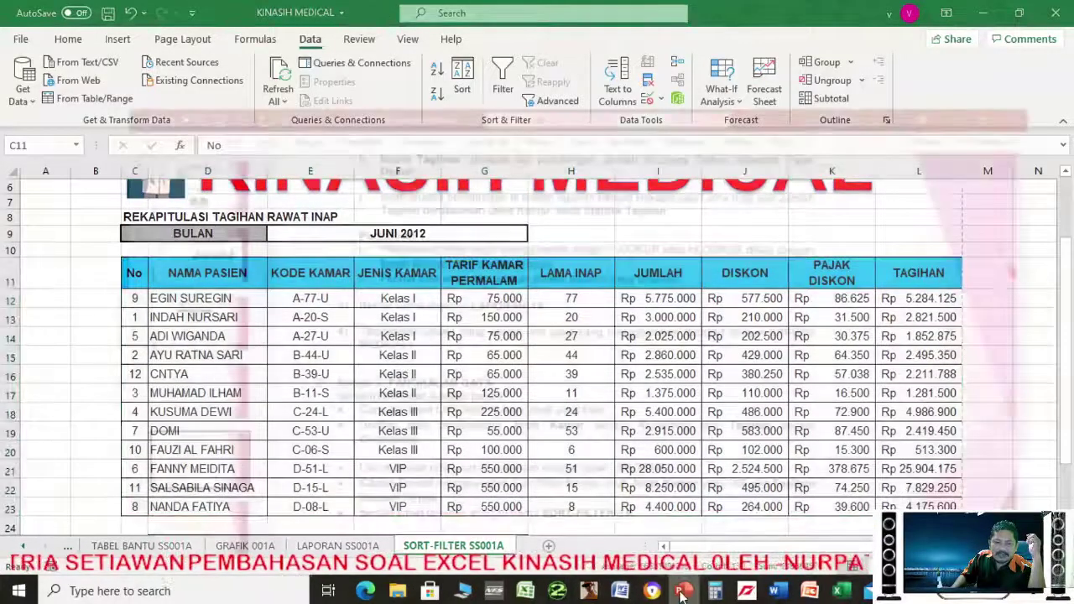
drag(167, 293, 200, 183)
click(83, 212)
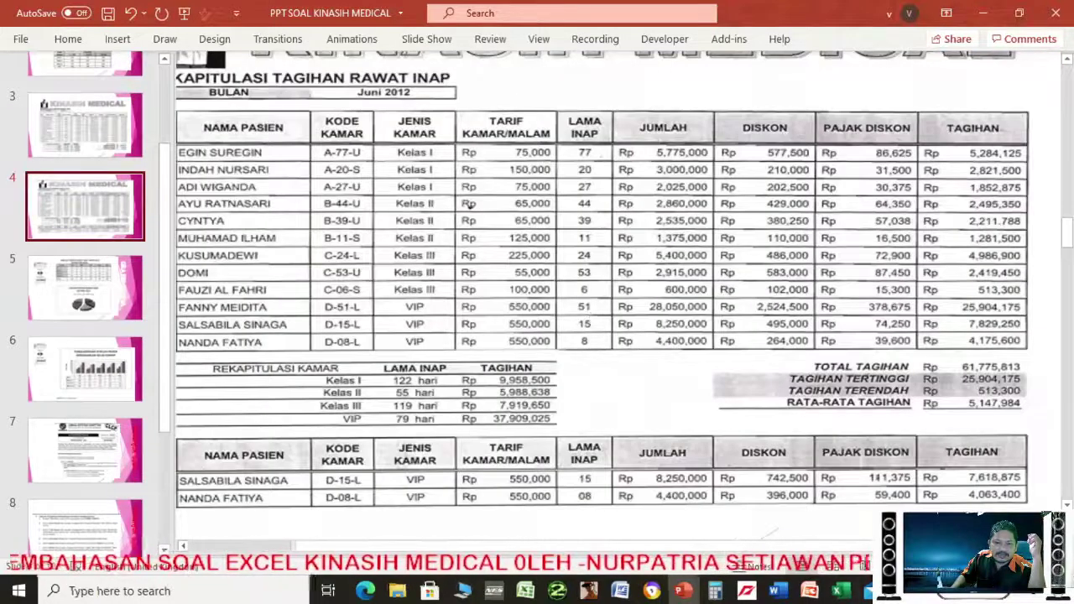
ctrl+scroll(471, 204, down, 4)
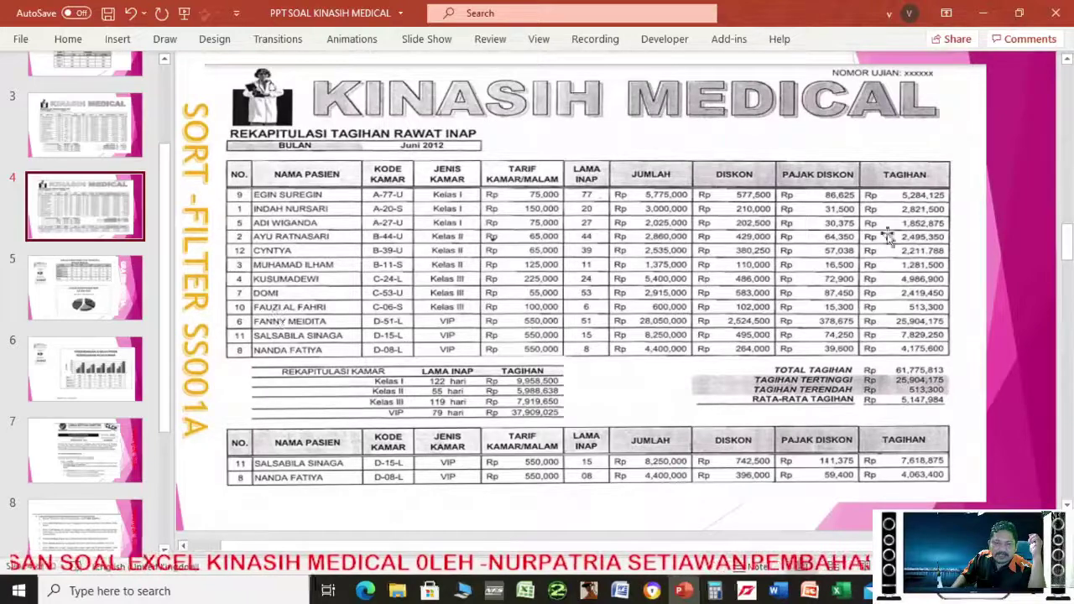
ctrl+scroll(978, 281, up, 1)
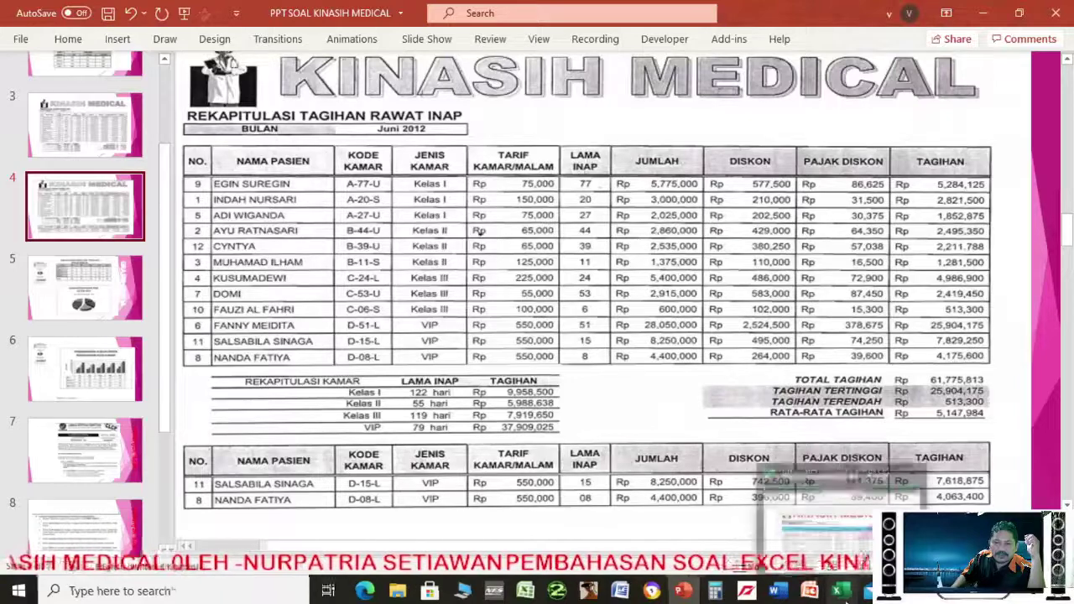
click(838, 591)
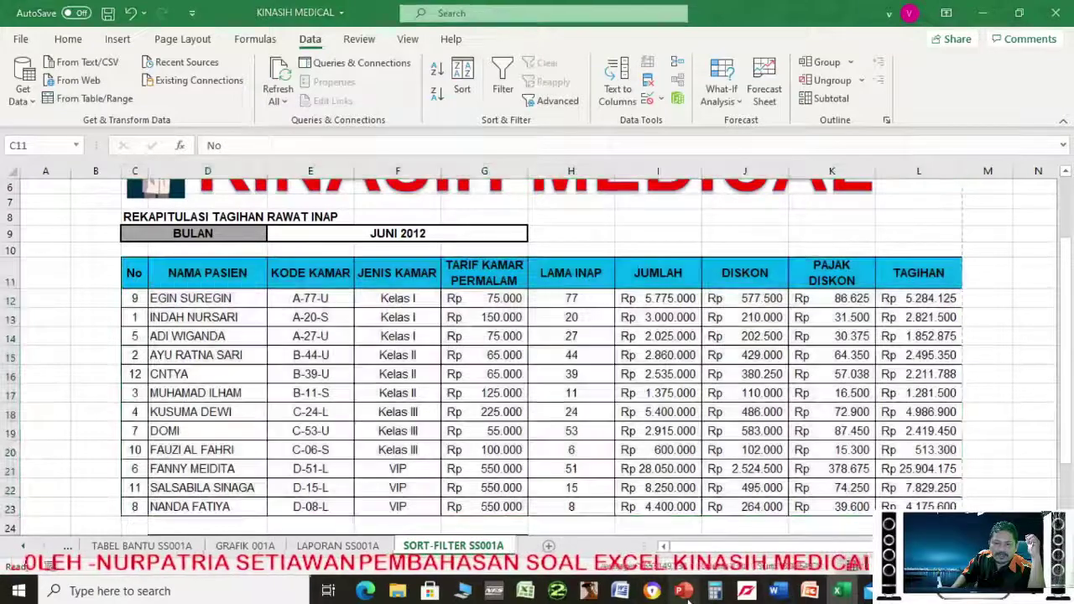
click(684, 591)
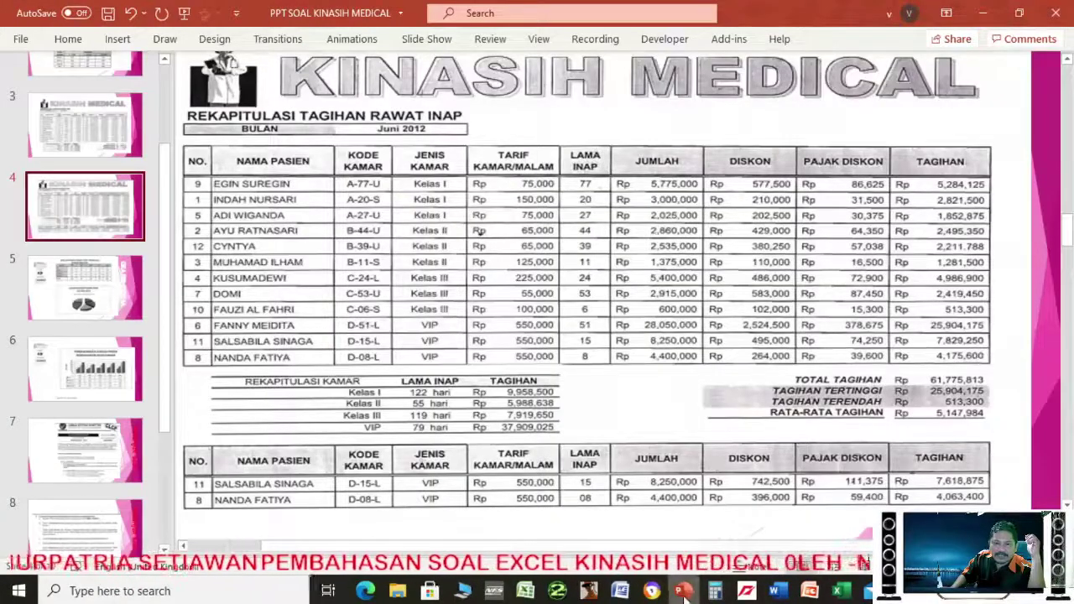
Compare the room recap and billing totals under the sorted Excel table with the slide 4 reference in PowerPoint, and return to Excel
mouse_move(686, 594)
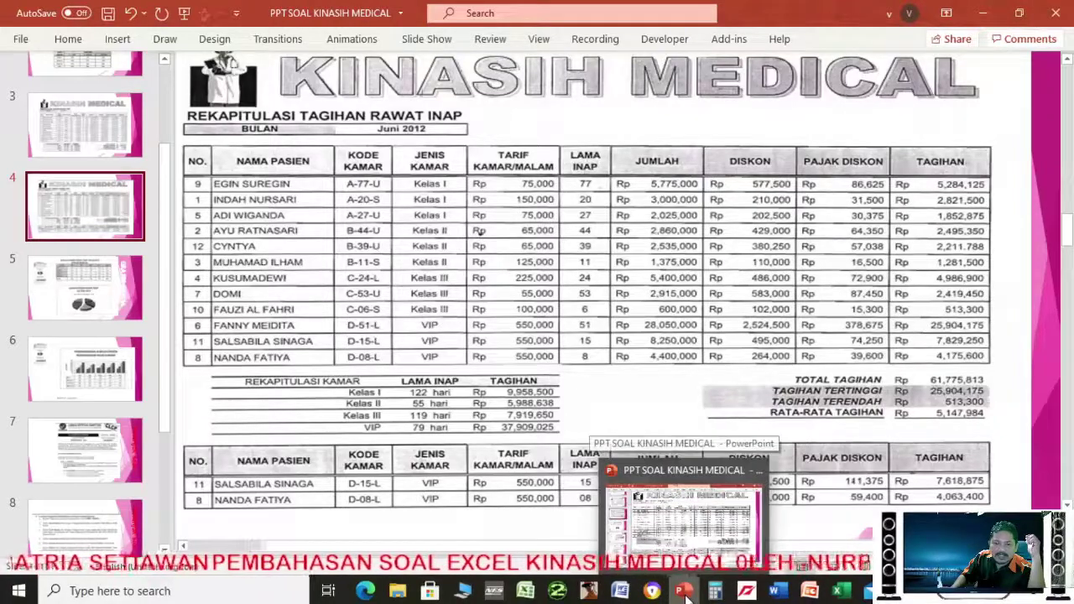
click(686, 593)
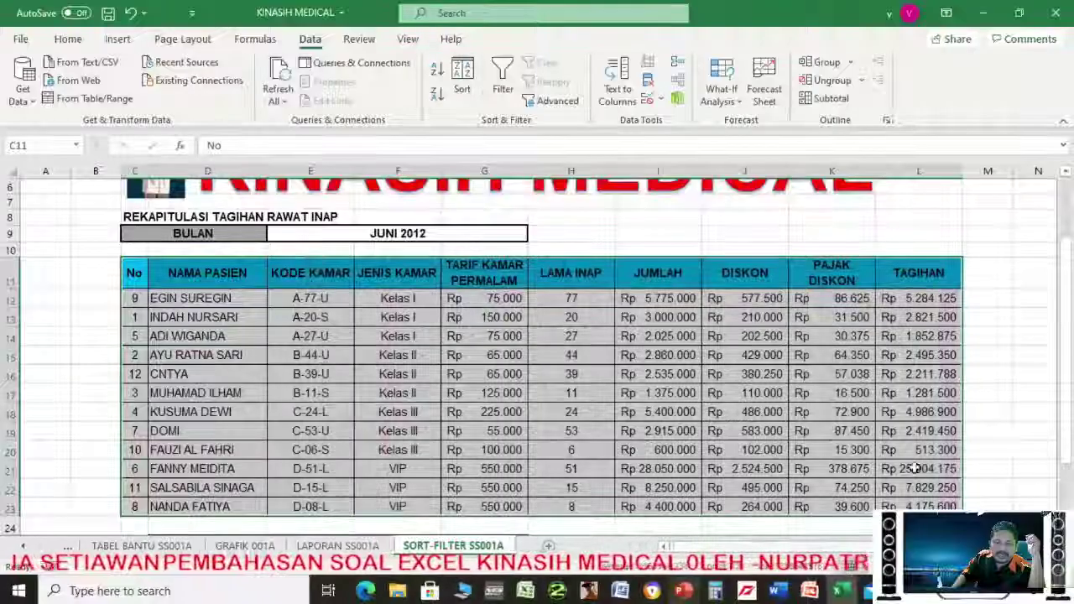
drag(1064, 458, 1064, 470)
click(1003, 393)
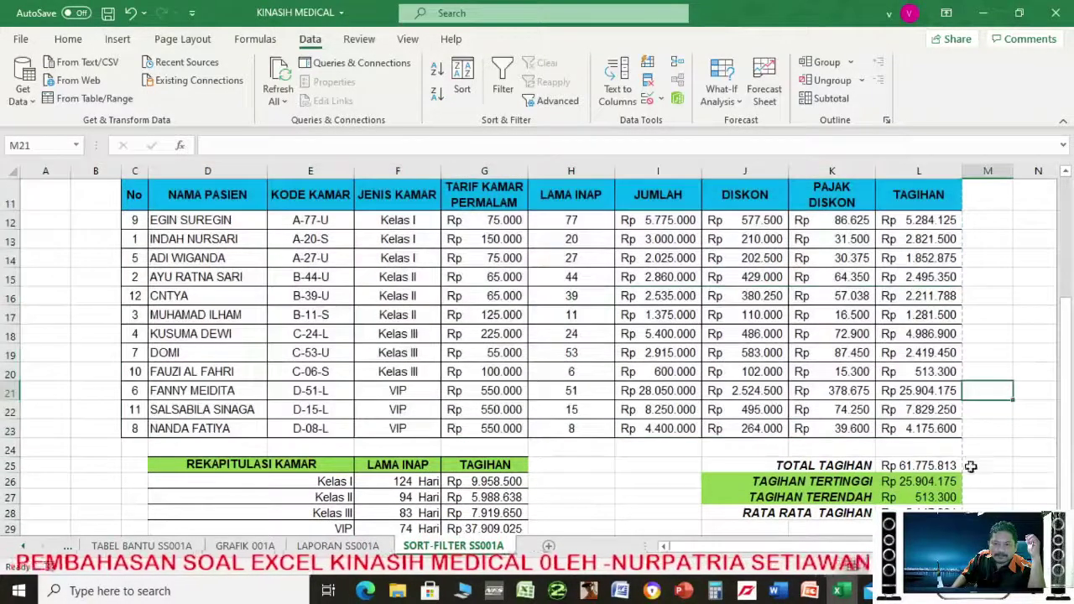
scroll(537, 345, down, 2)
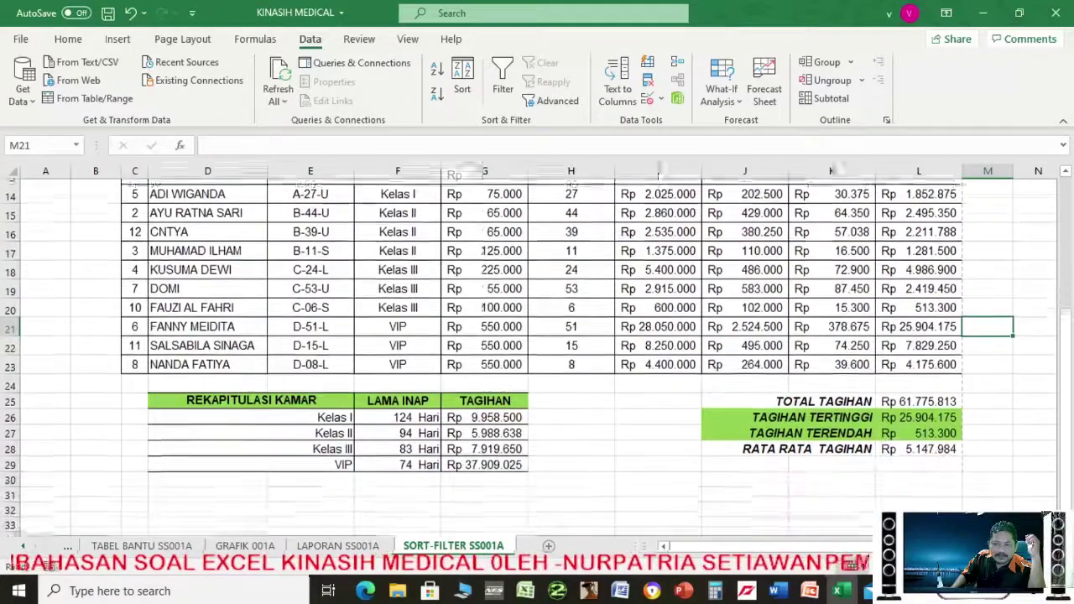
click(685, 591)
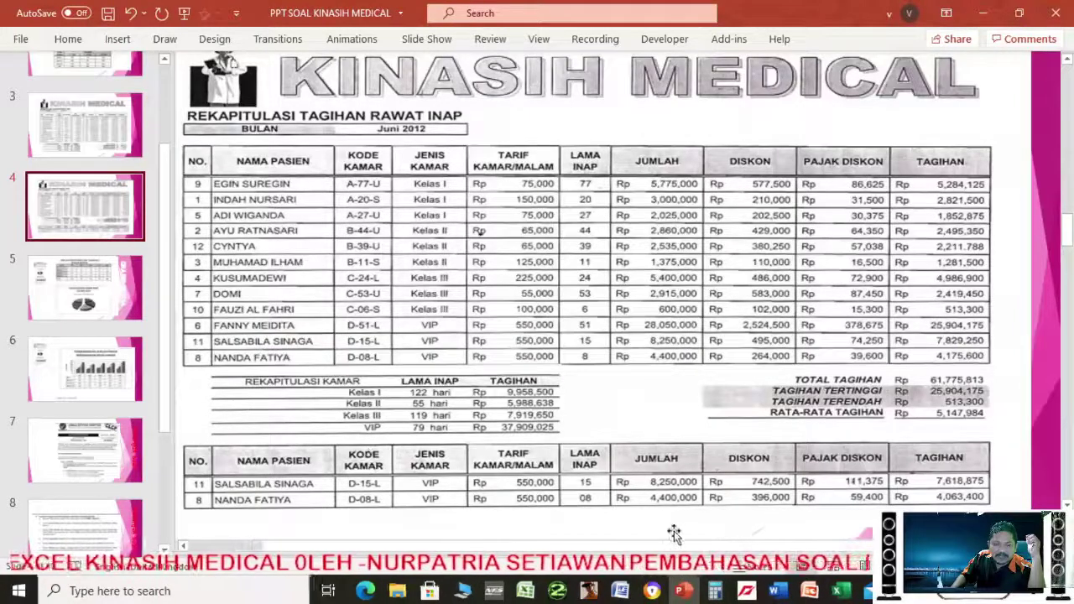
click(684, 592)
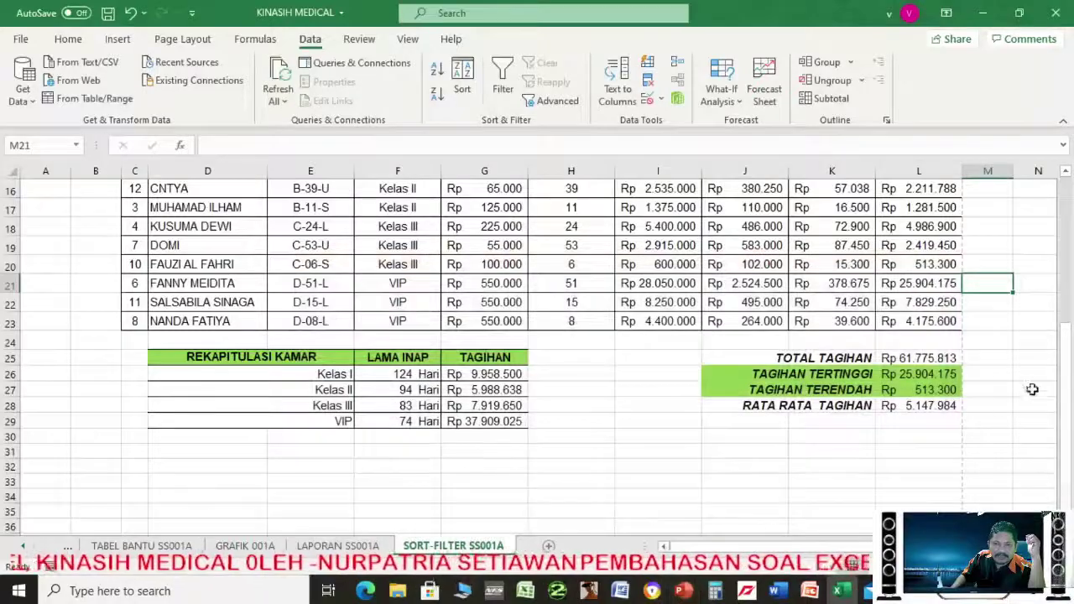
Copy the whole sorted patient table with its header and paste it below the room recap, starting at cell C31
drag(1070, 382, 1070, 370)
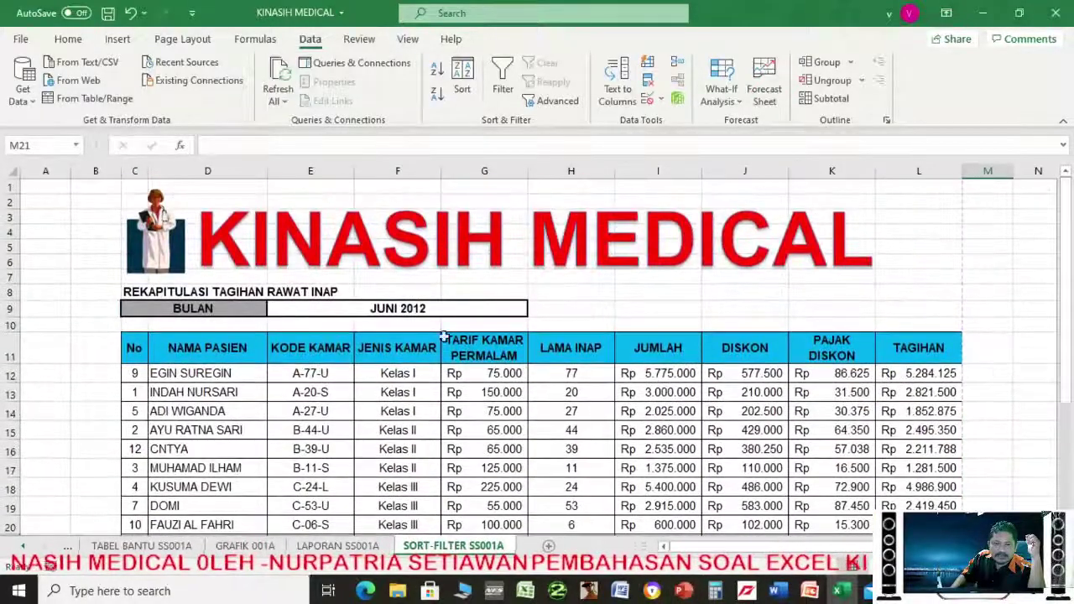
drag(137, 350, 891, 503)
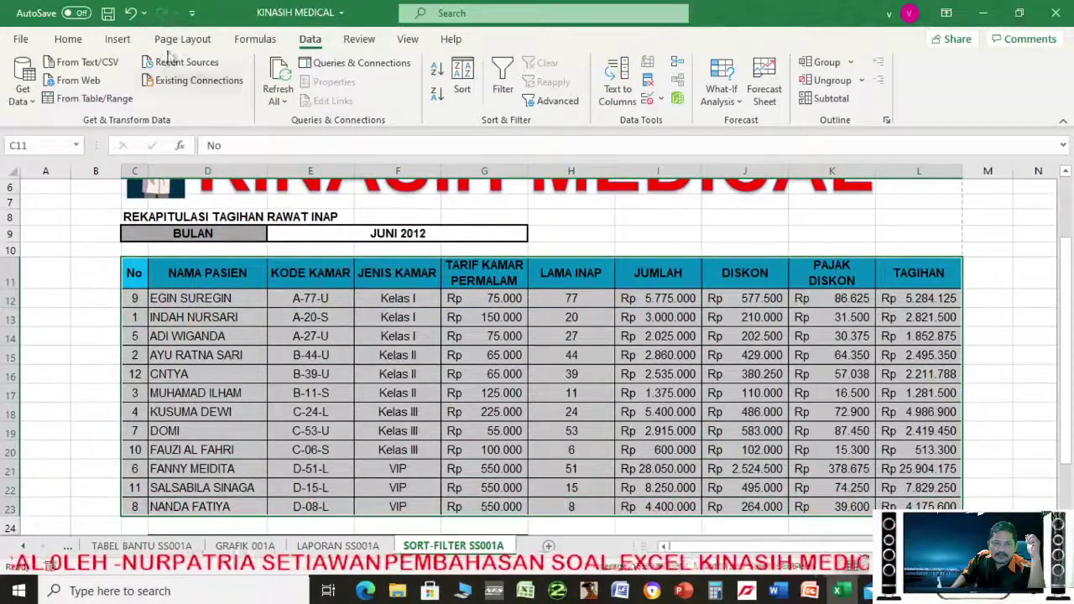
click(64, 41)
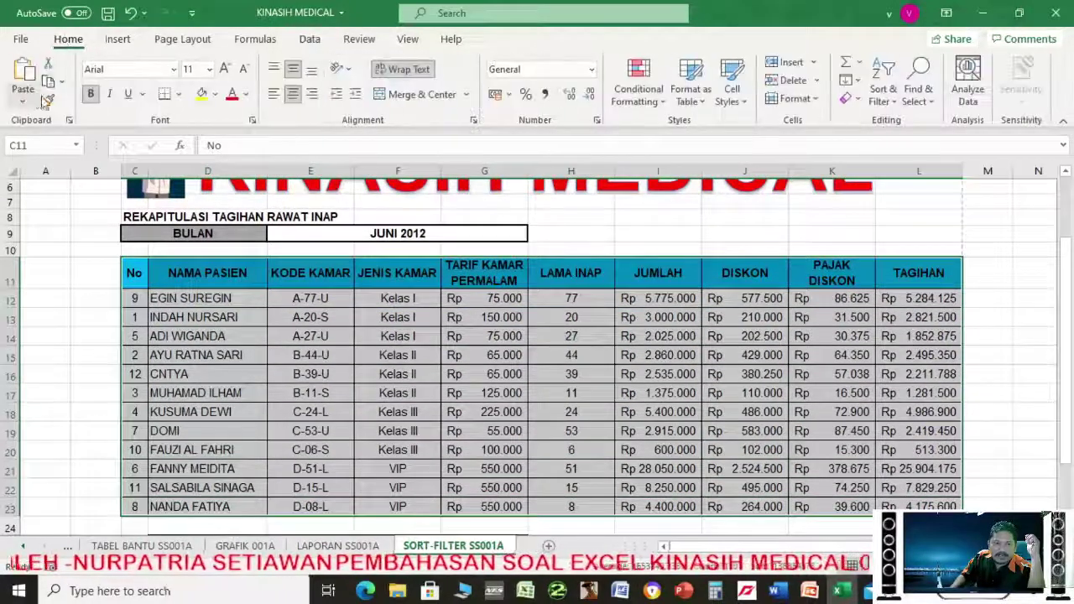
click(61, 82)
click(75, 104)
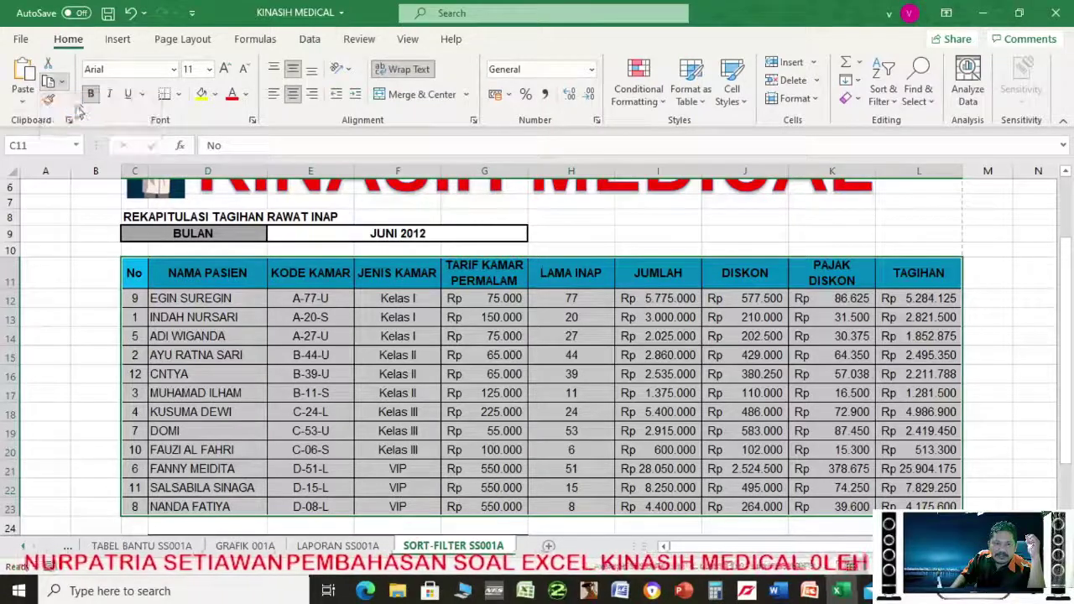
drag(1067, 395, 1068, 428)
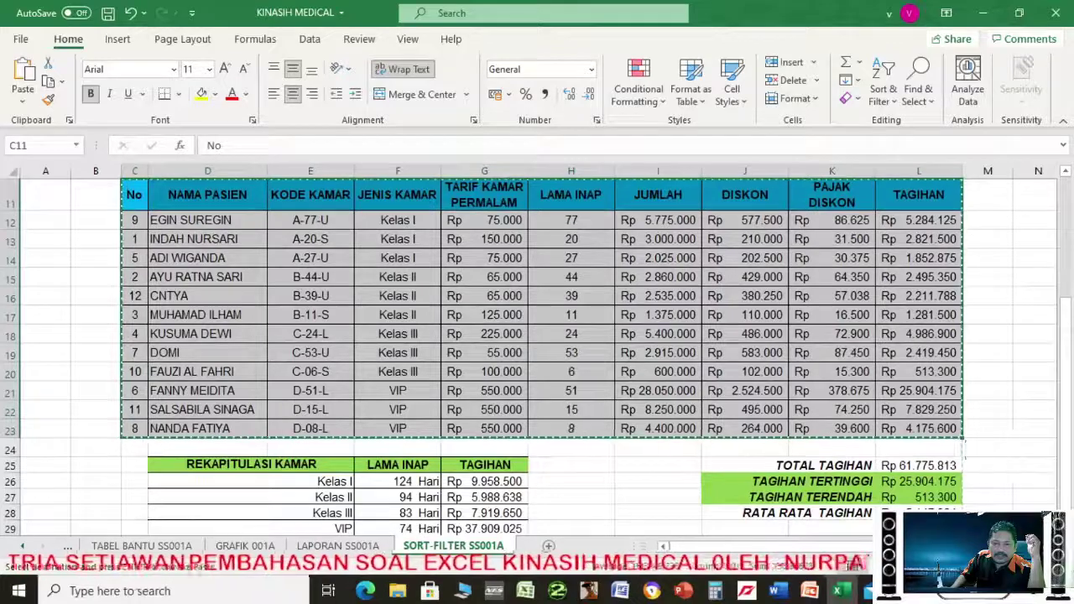
scroll(390, 500, down, 2)
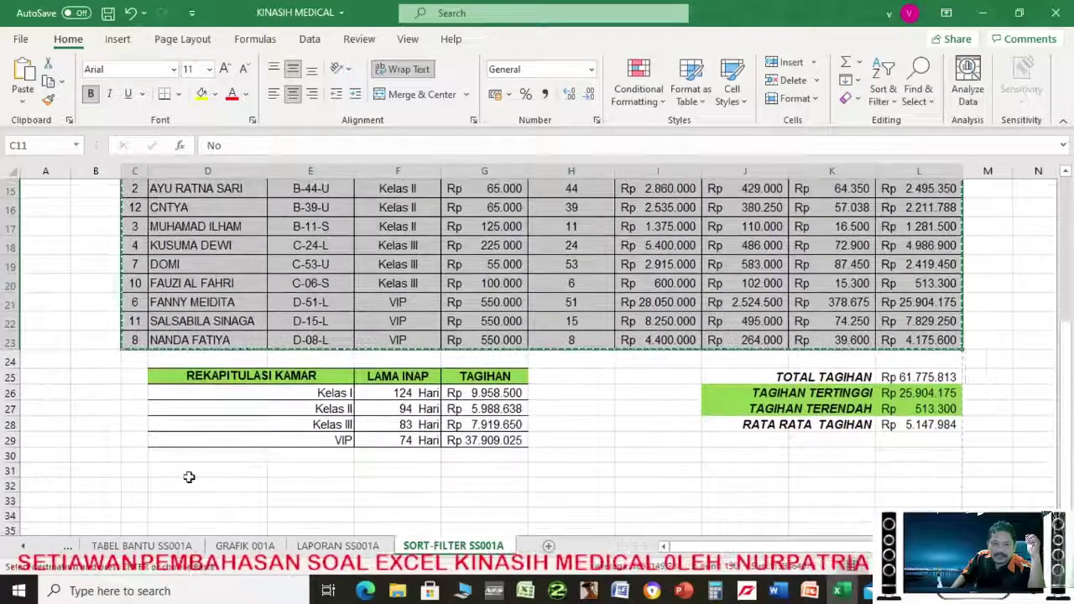
click(139, 473)
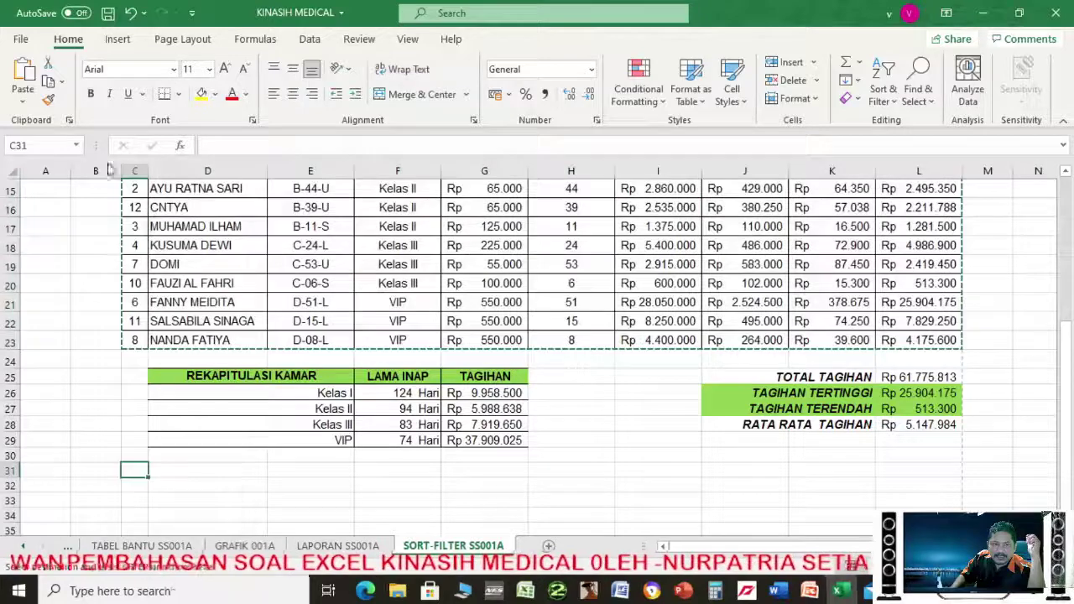
click(25, 75)
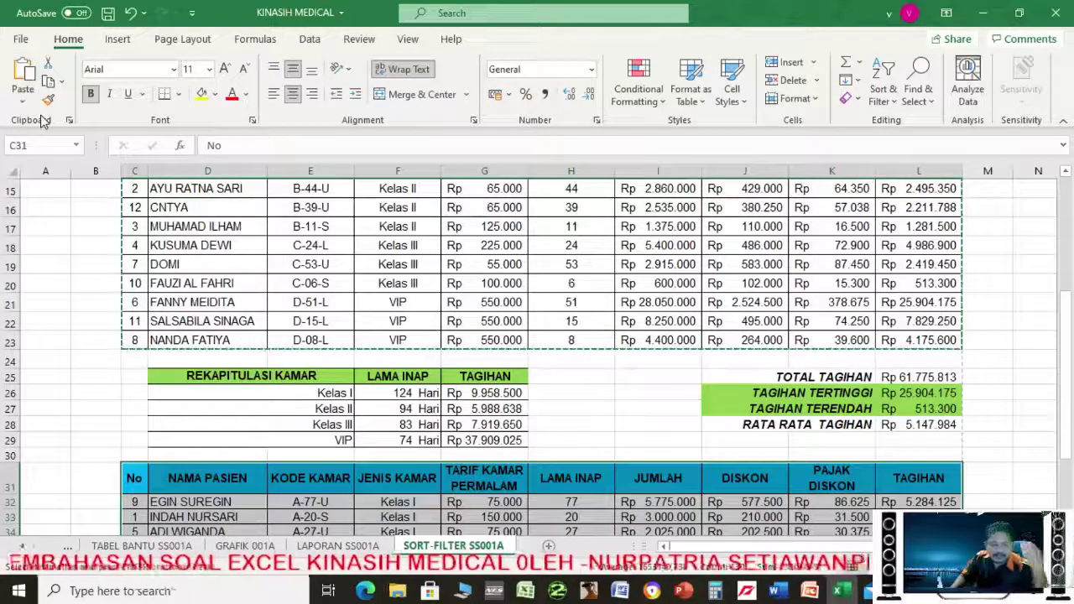
key(Escape)
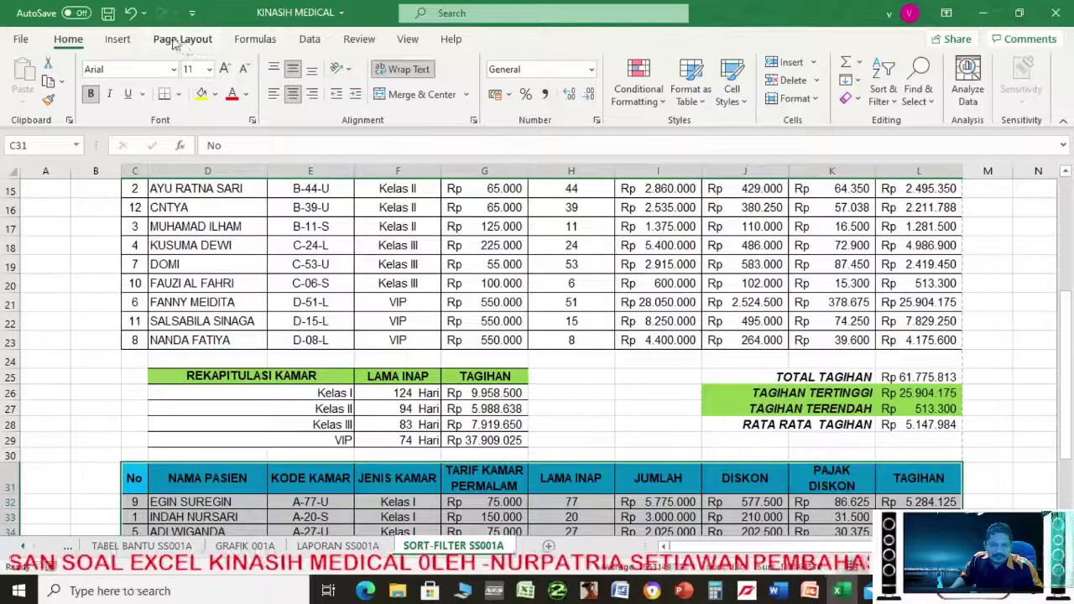
Turn on filtering for the copied table and check the record filter criteria on slide 9 in PowerPoint
click(310, 39)
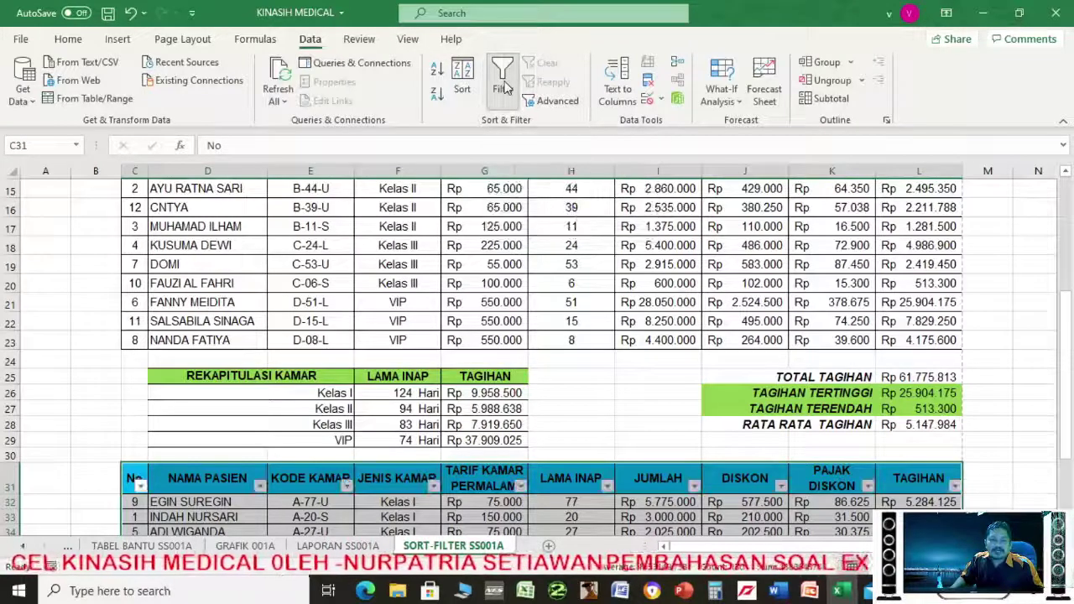
click(503, 80)
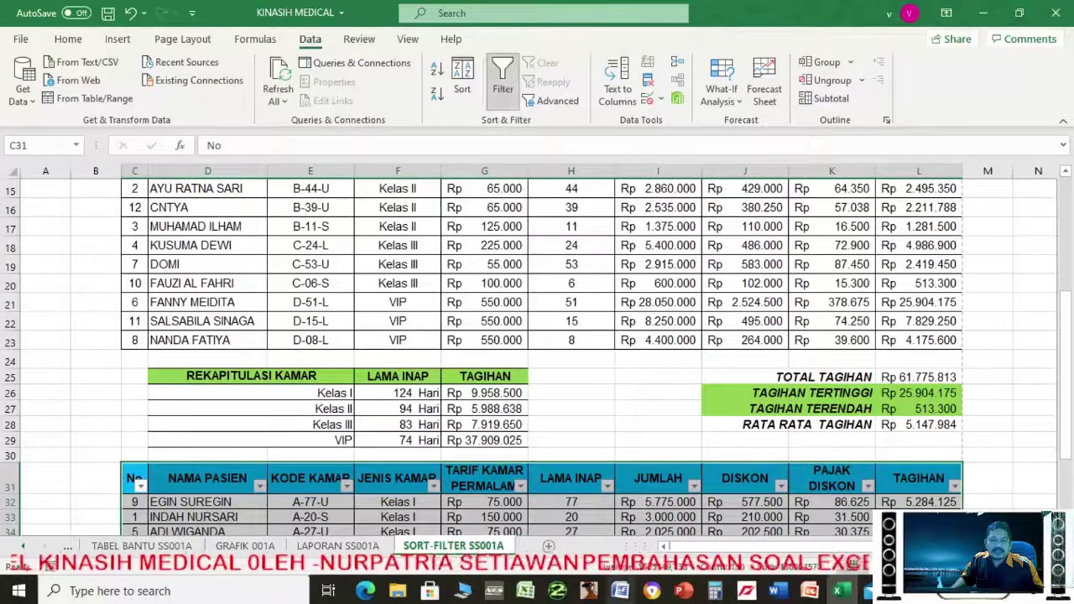
click(684, 591)
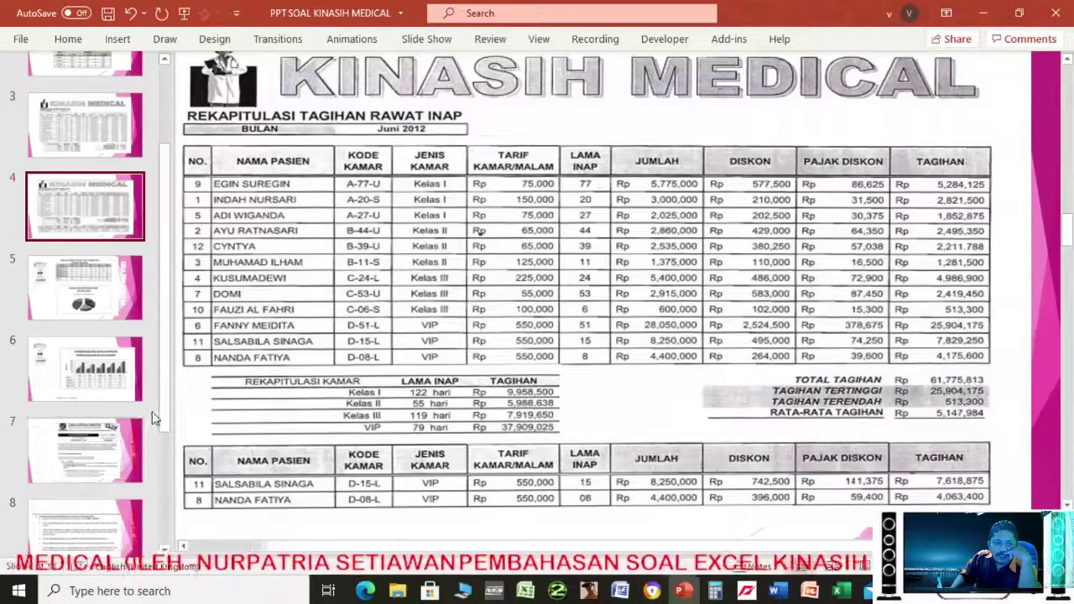
scroll(168, 442, down, 1)
click(112, 508)
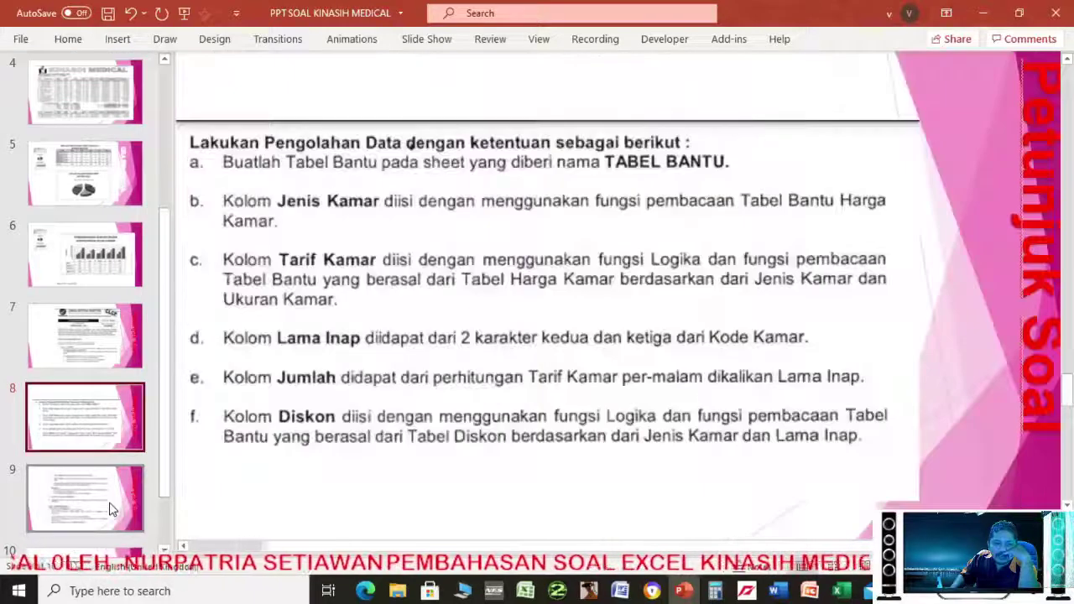
click(126, 554)
click(135, 420)
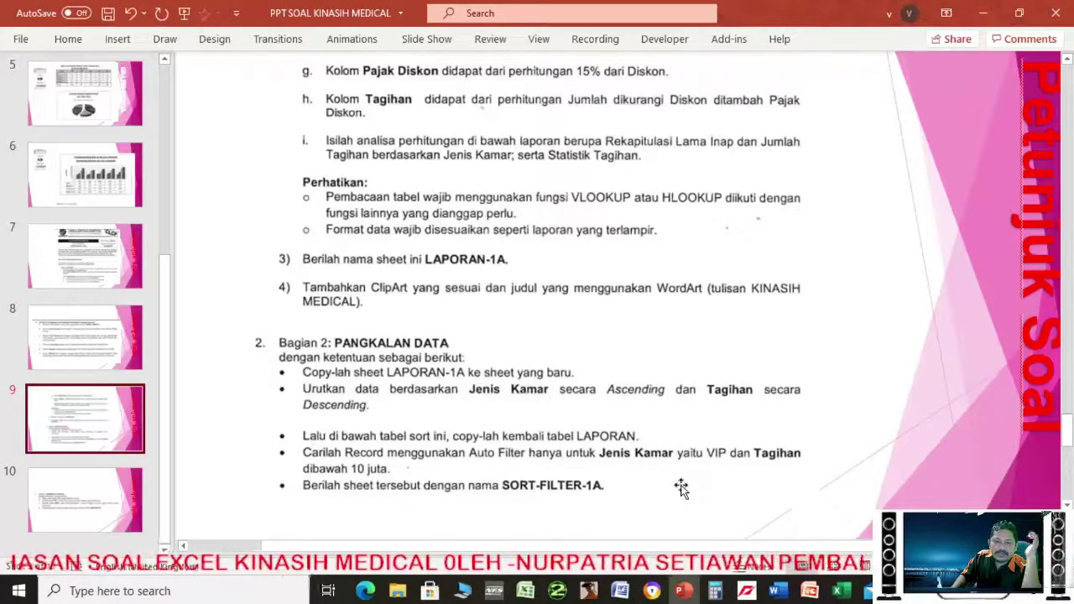
Return to the Excel workbook and filter the copied table's JENIS KAMAR column to VIP only
click(686, 593)
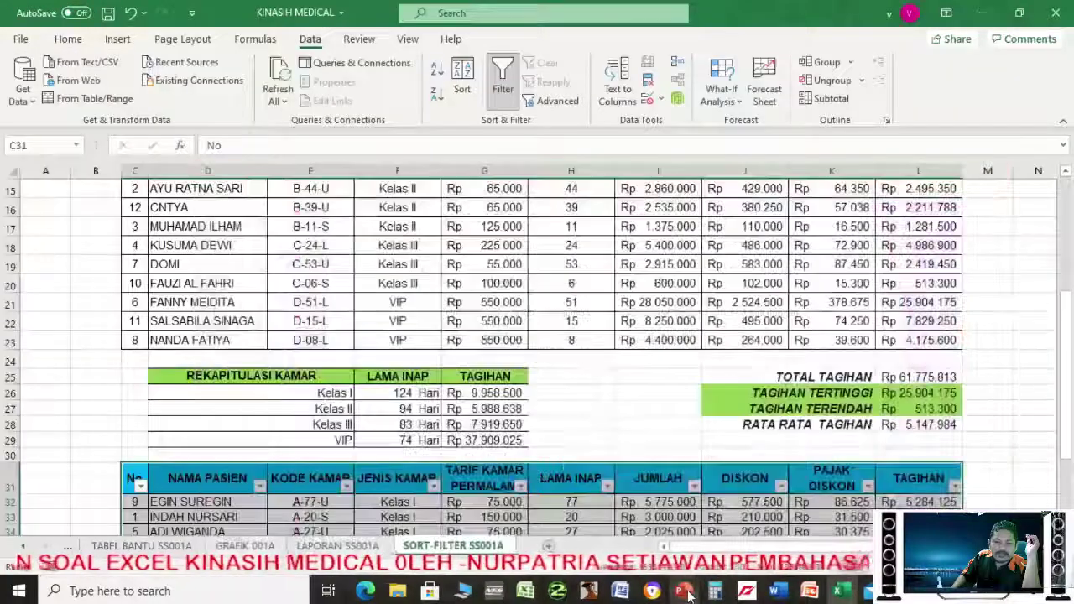
drag(1071, 455, 1068, 477)
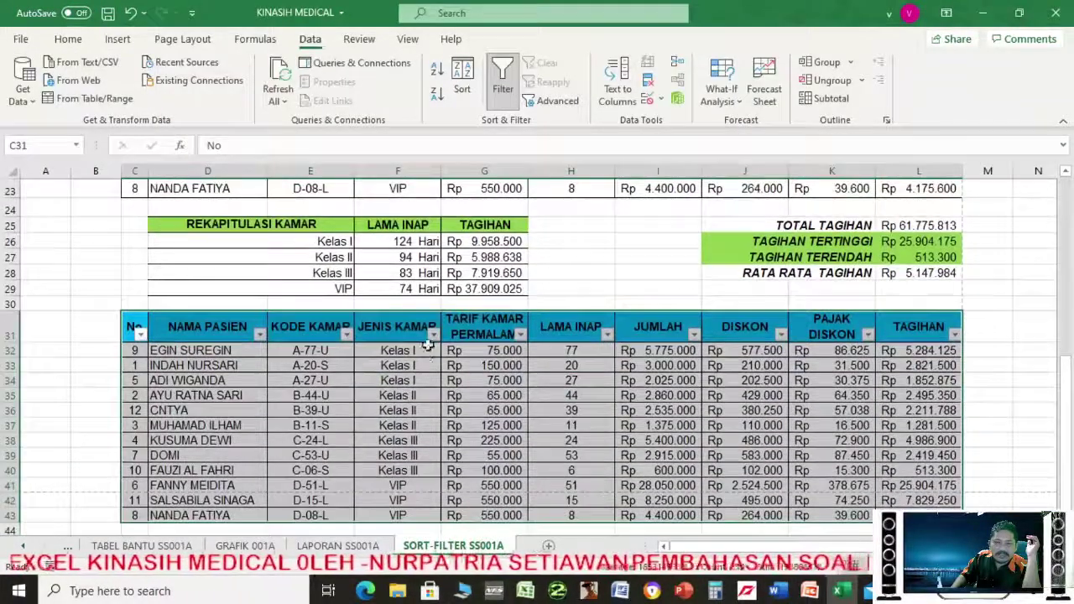
click(434, 336)
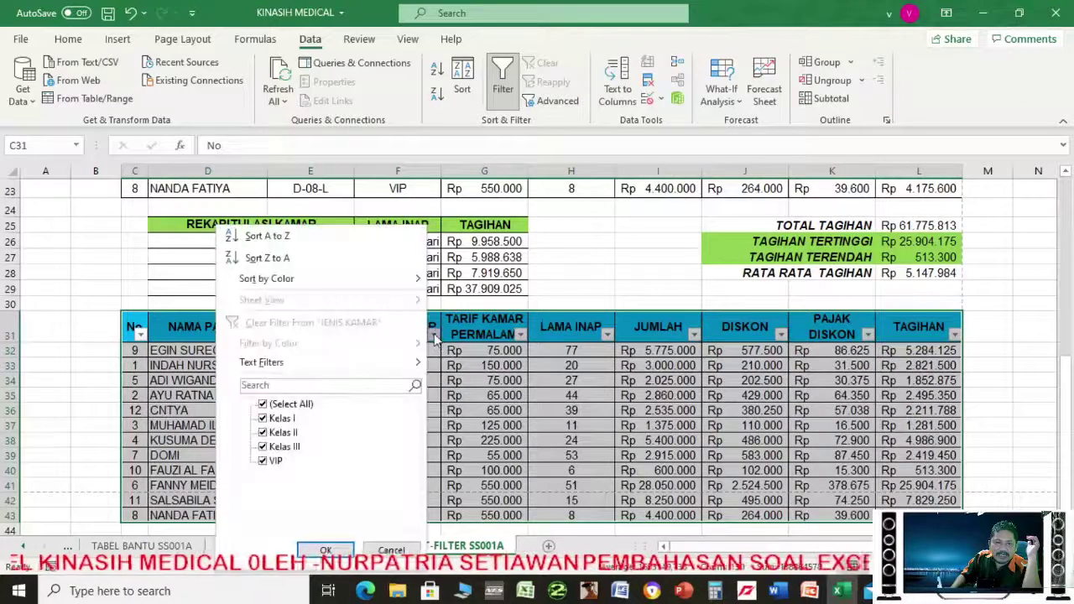
click(264, 405)
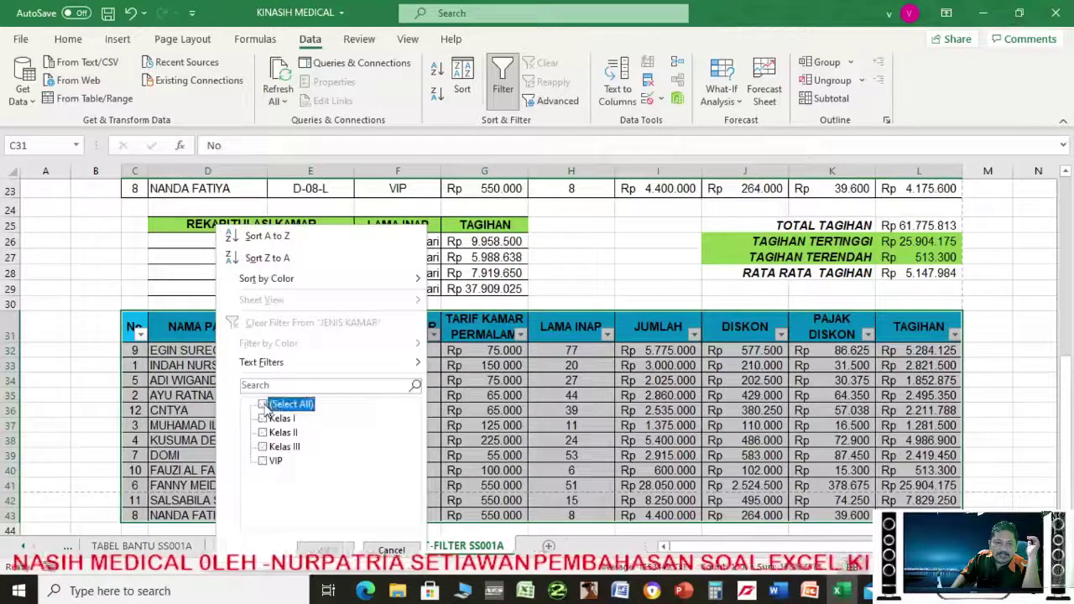
click(263, 462)
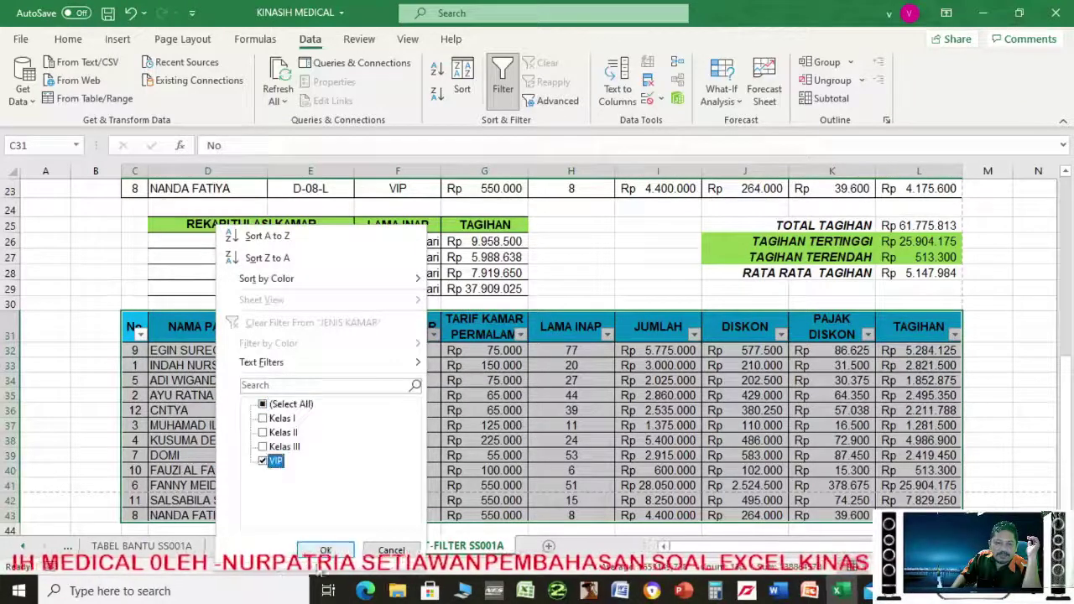
click(326, 550)
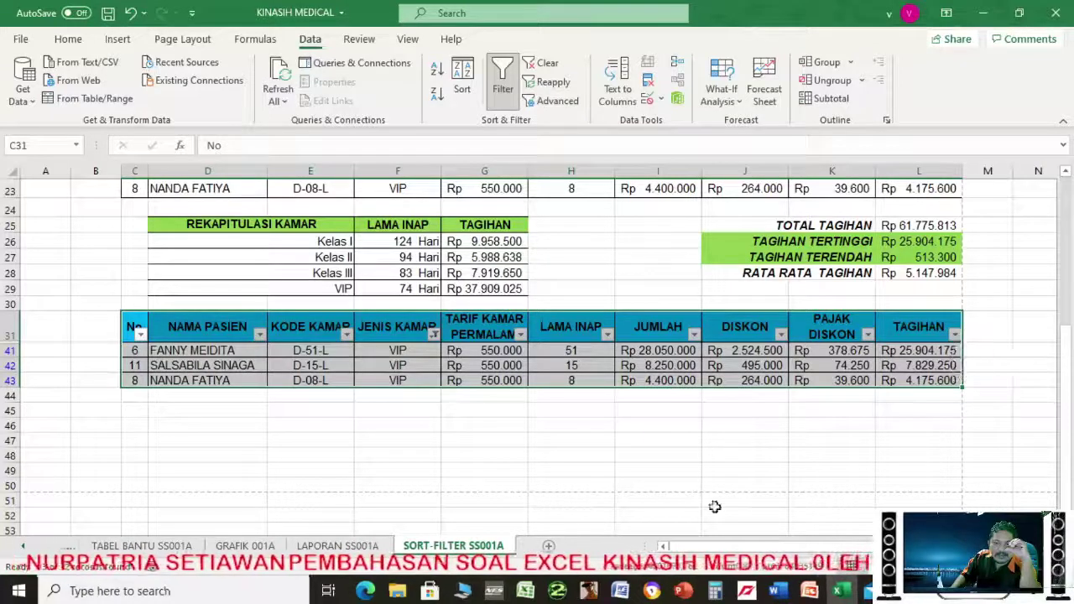
Recheck the TAGIHAN criterion in PowerPoint, then filter the TAGIHAN column in Excel to Rp4.175.600 and Rp7.829.250 only
click(684, 591)
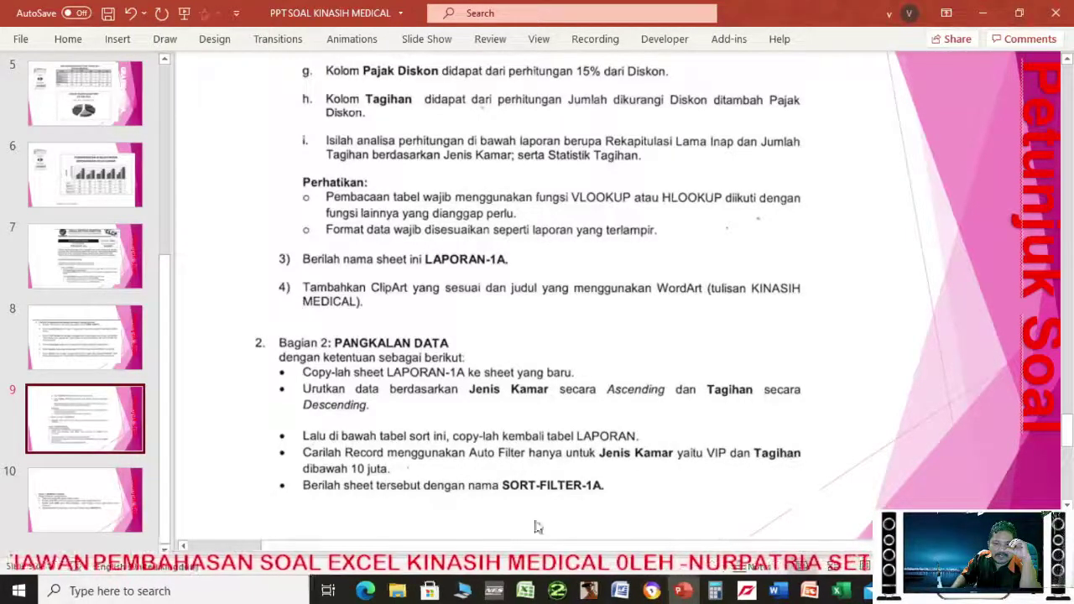
click(684, 592)
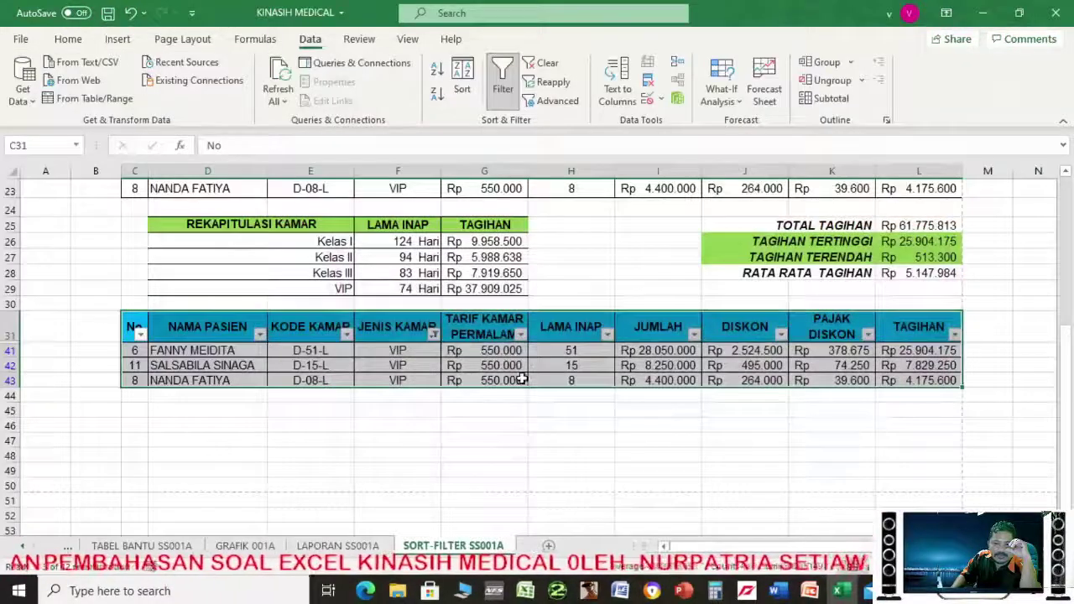
click(955, 336)
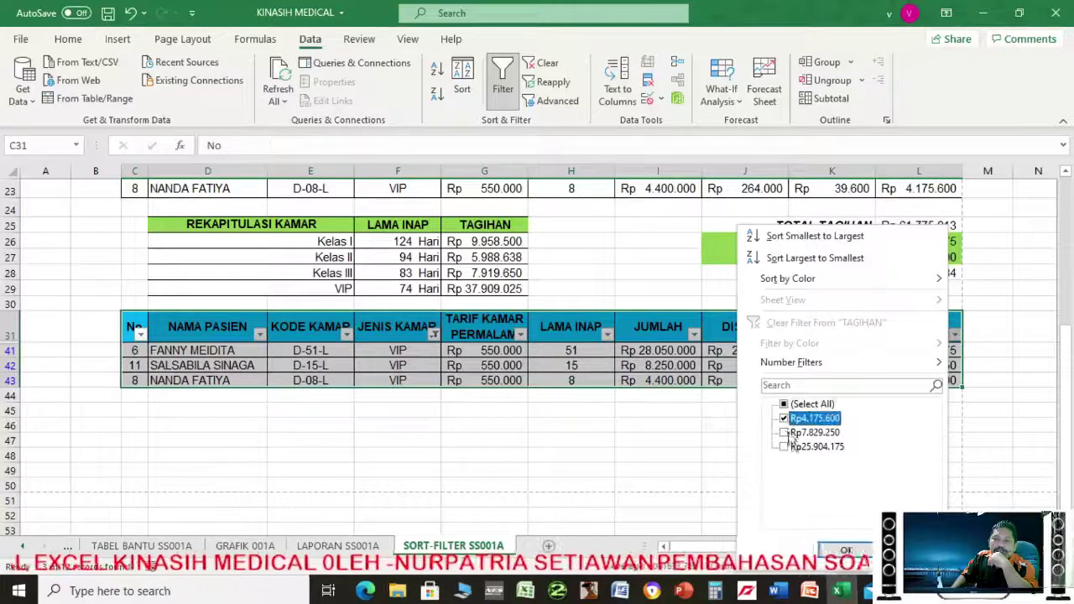
click(784, 433)
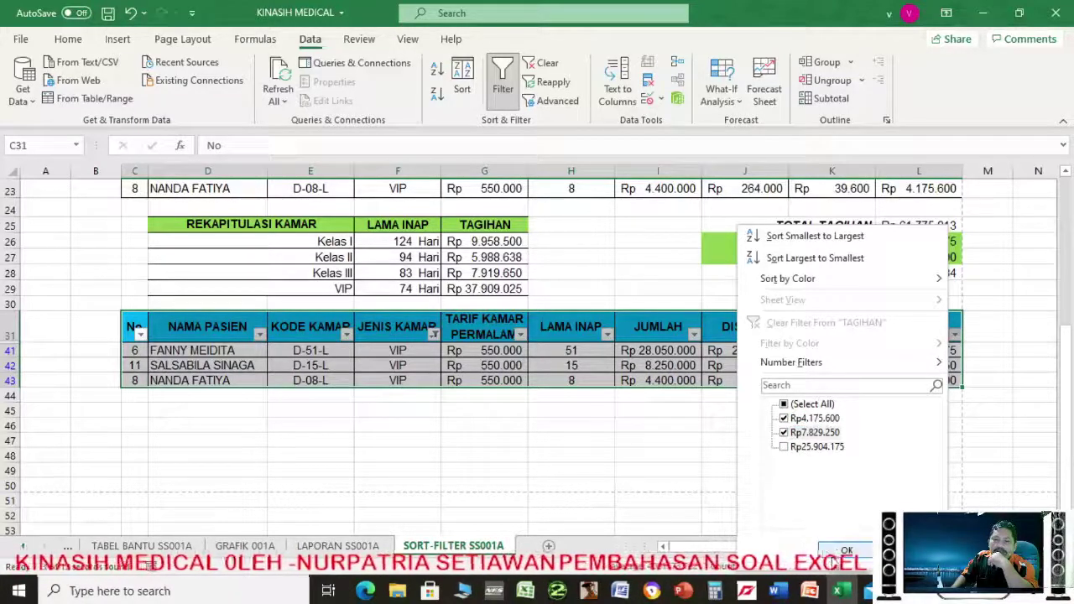
click(843, 551)
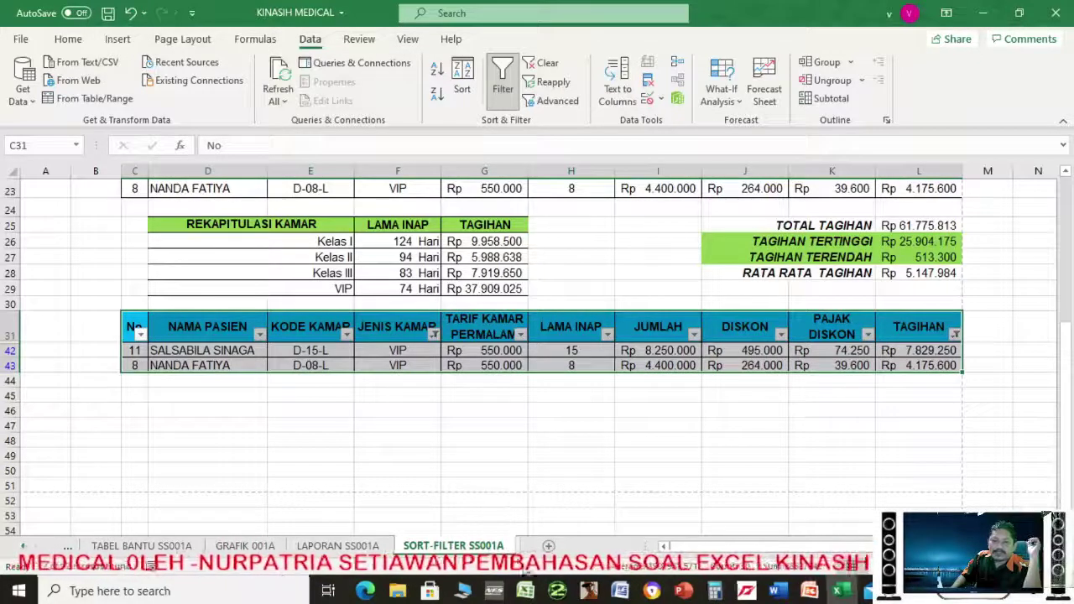
Compare the filtered VIP records in Excel with the lower table on slide 4 of the PowerPoint presentation
click(684, 591)
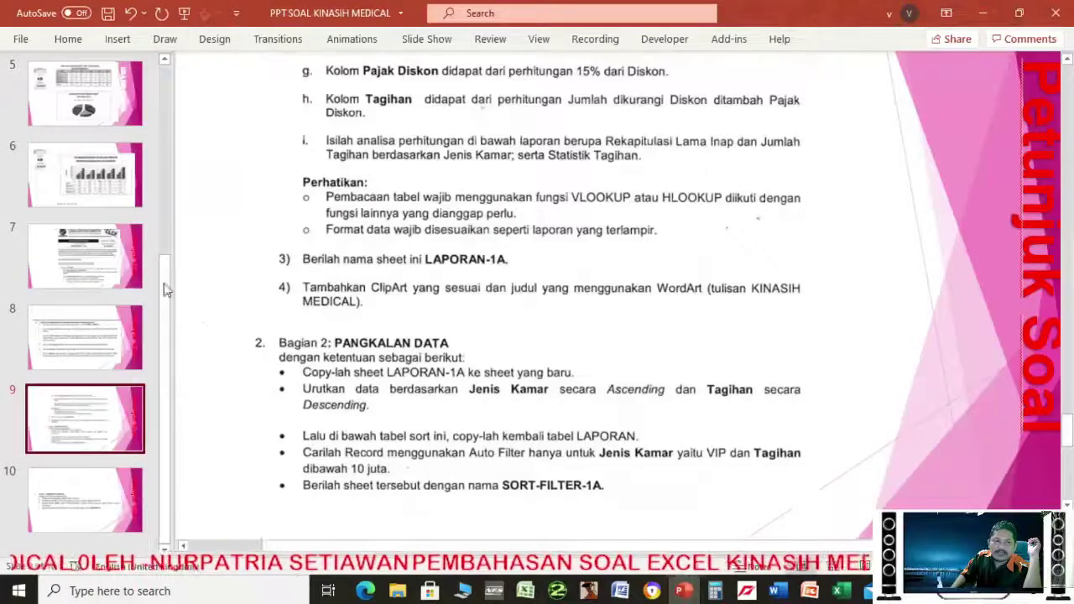
scroll(166, 181, up, 5)
click(85, 342)
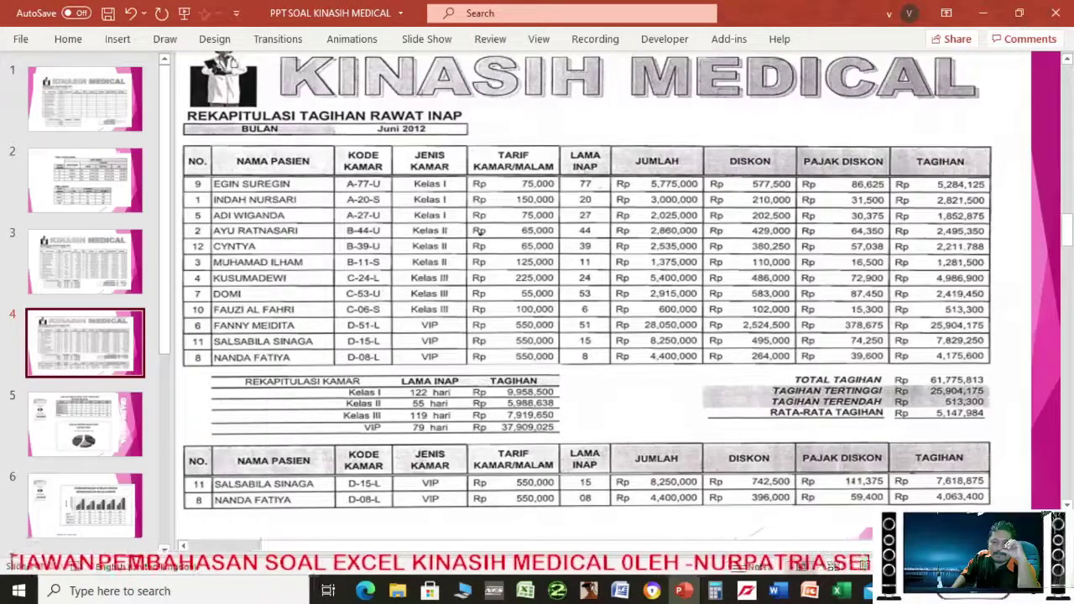
key(alt+Tab)
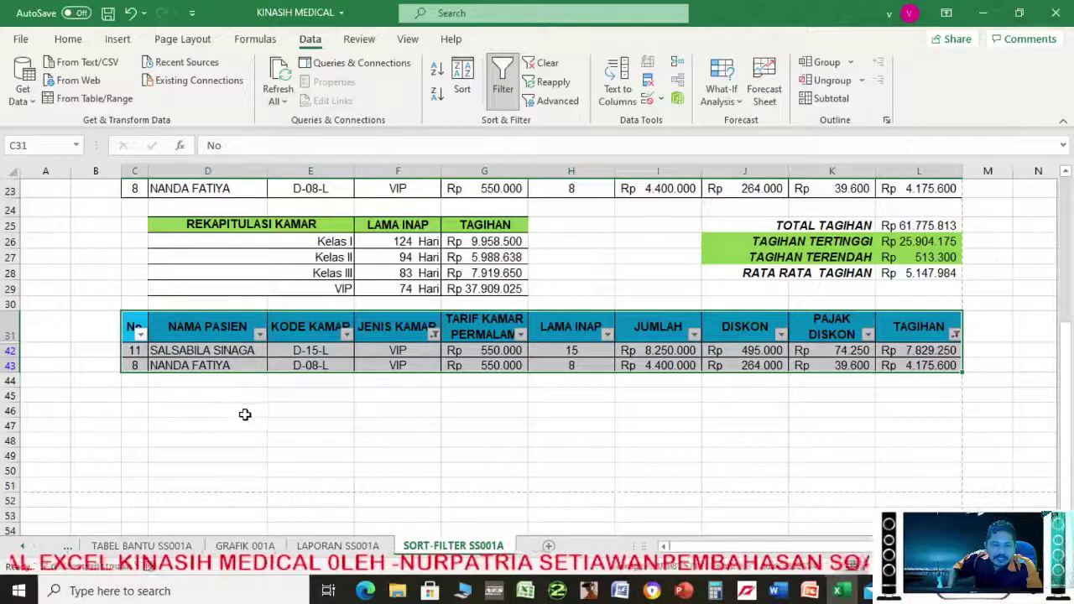
click(684, 591)
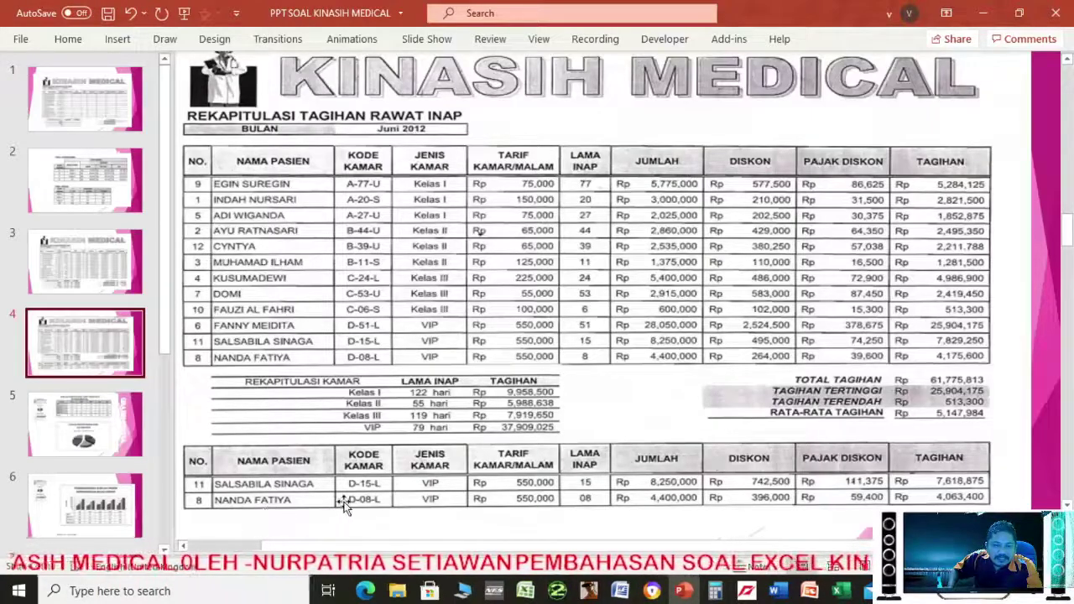
Compare the filtered records' patient numbers, room codes, rates, stay lengths and JUMLAH amounts between Excel and slide 4 in PowerPoint
click(686, 591)
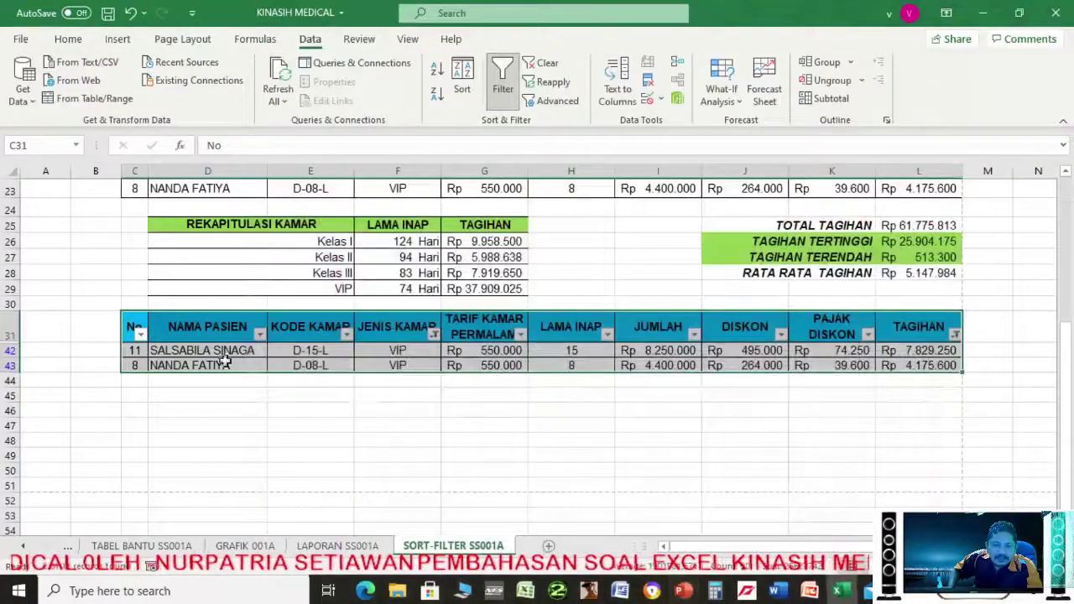
click(685, 593)
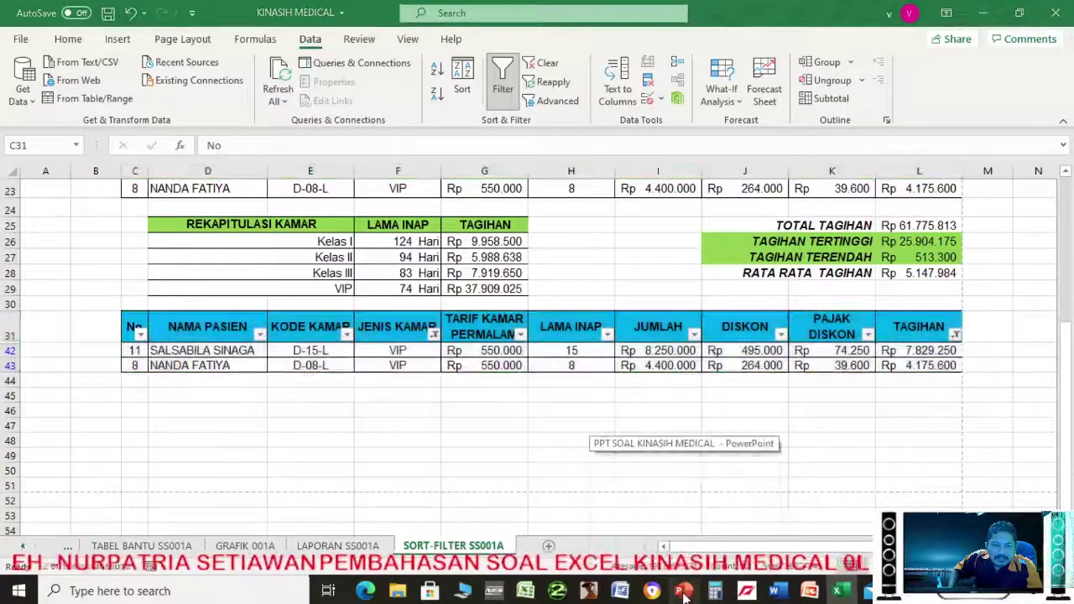
click(685, 593)
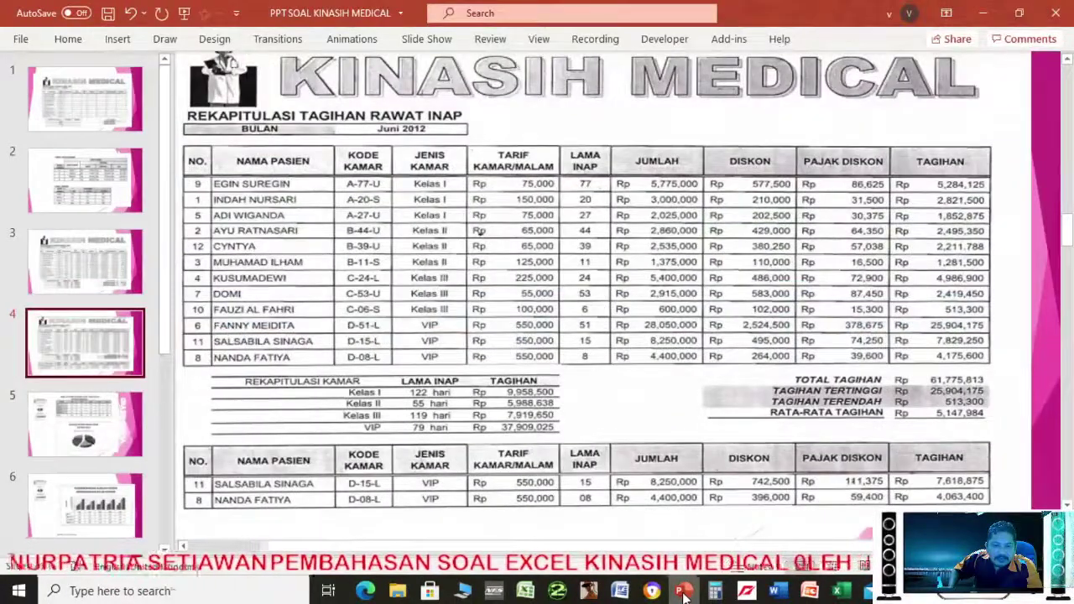
click(841, 591)
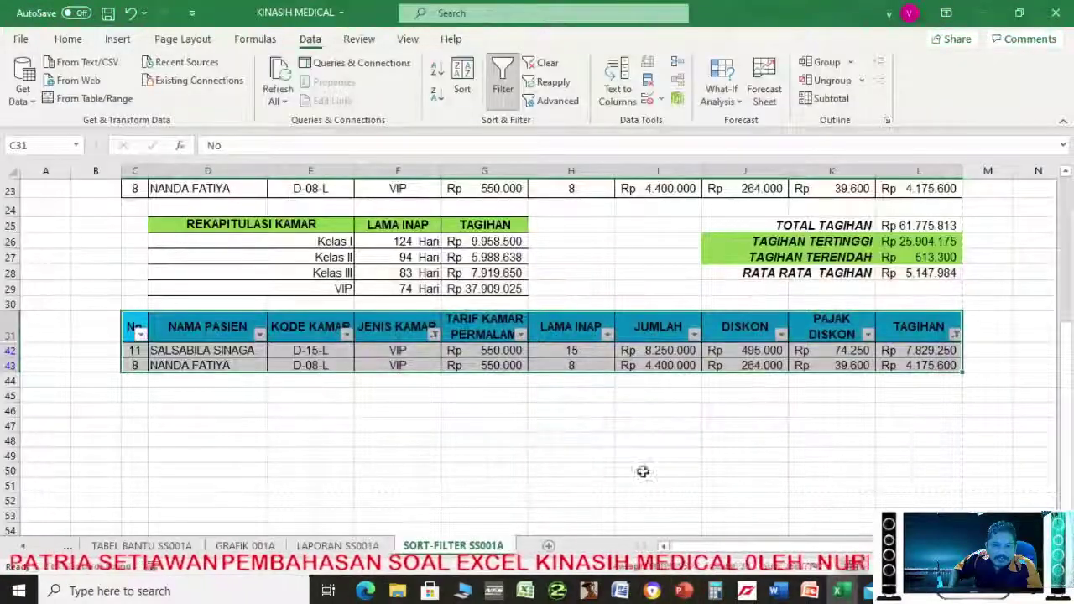
click(685, 593)
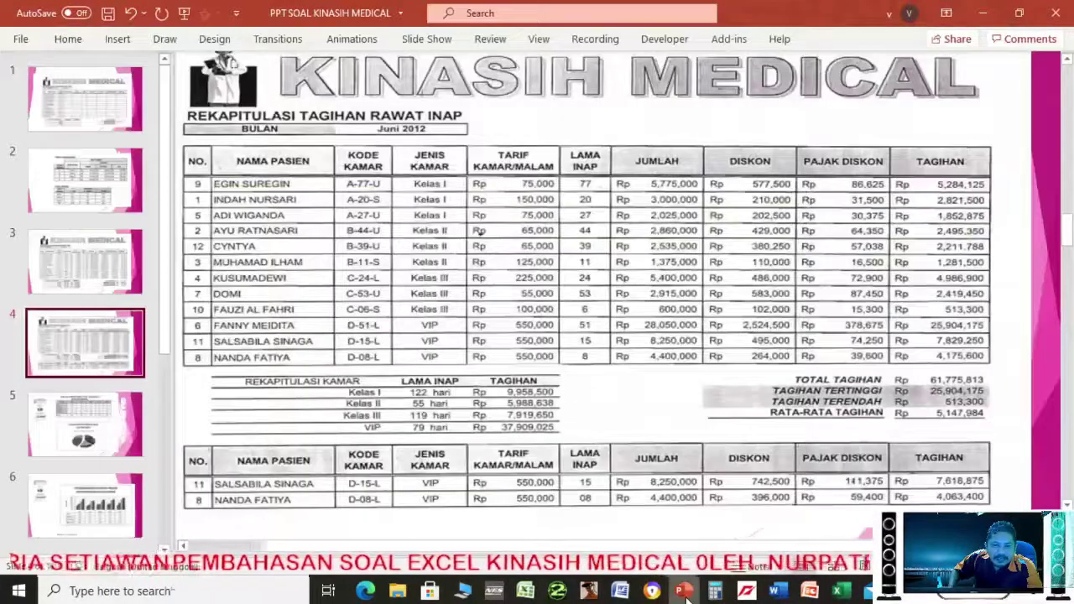
click(685, 593)
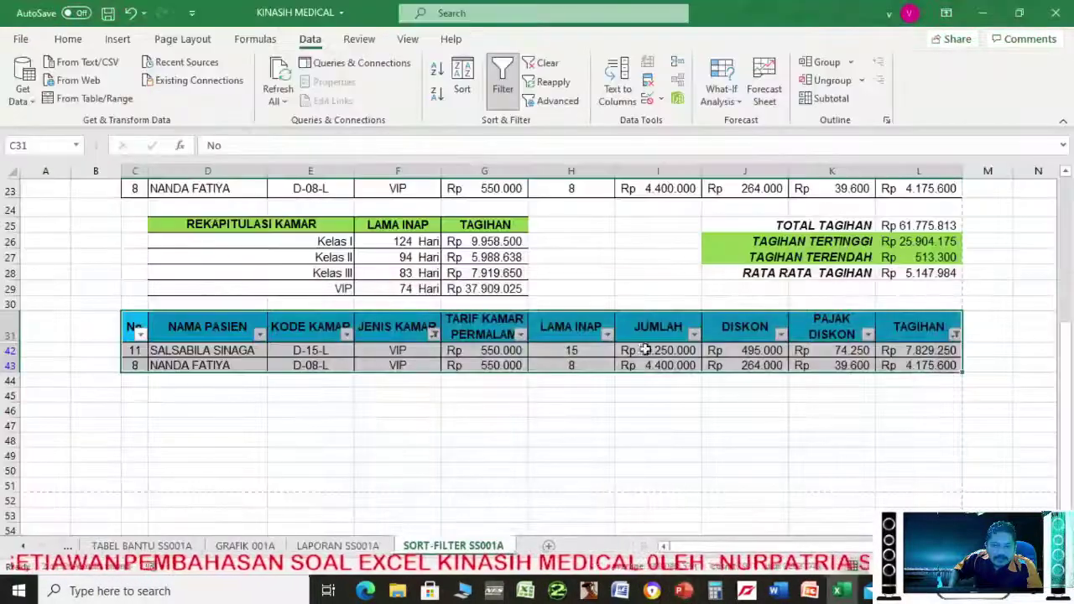
click(685, 593)
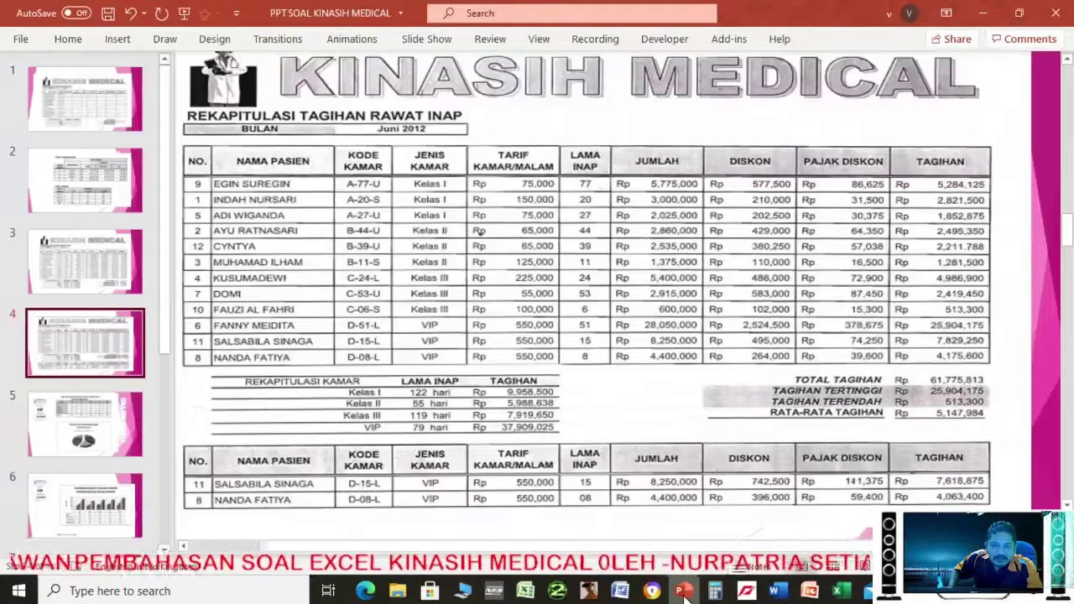
Examine the DISKON formula and amounts of the filtered VIP rows in Excel against both tables on slide 4 in PowerPoint
click(685, 592)
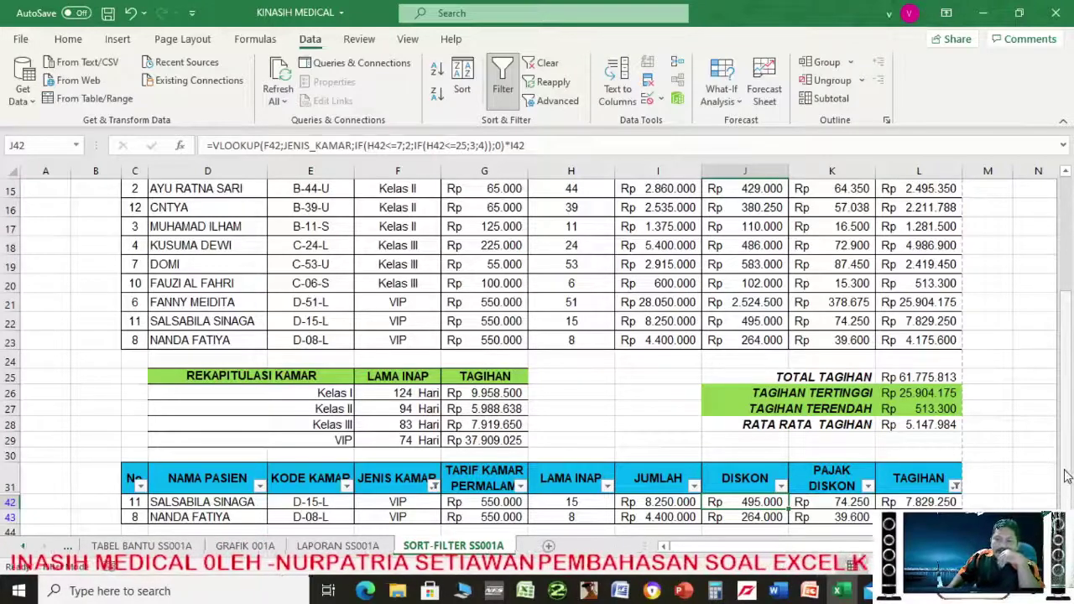
mouse_move(1070, 461)
mouse_down()
mouse_move(1070, 403)
mouse_move(1070, 462)
mouse_up()
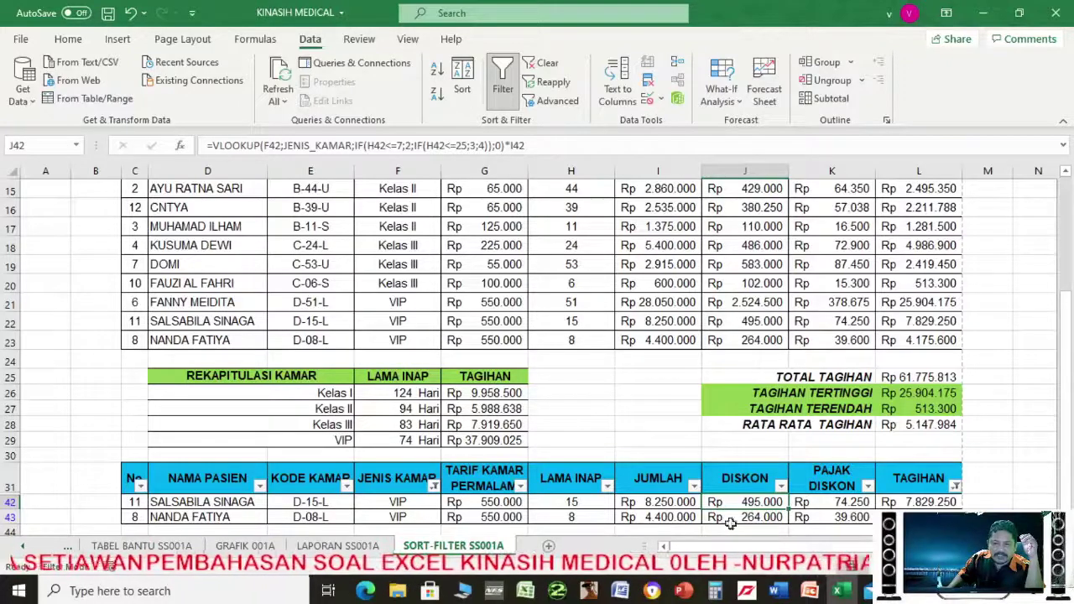
click(684, 591)
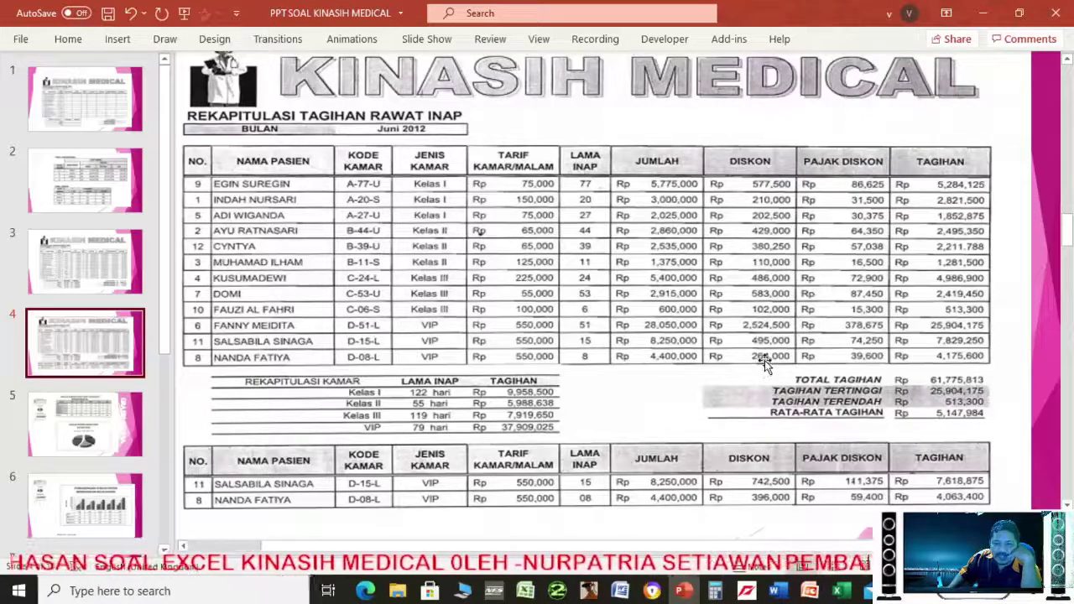
mouse_move(842, 593)
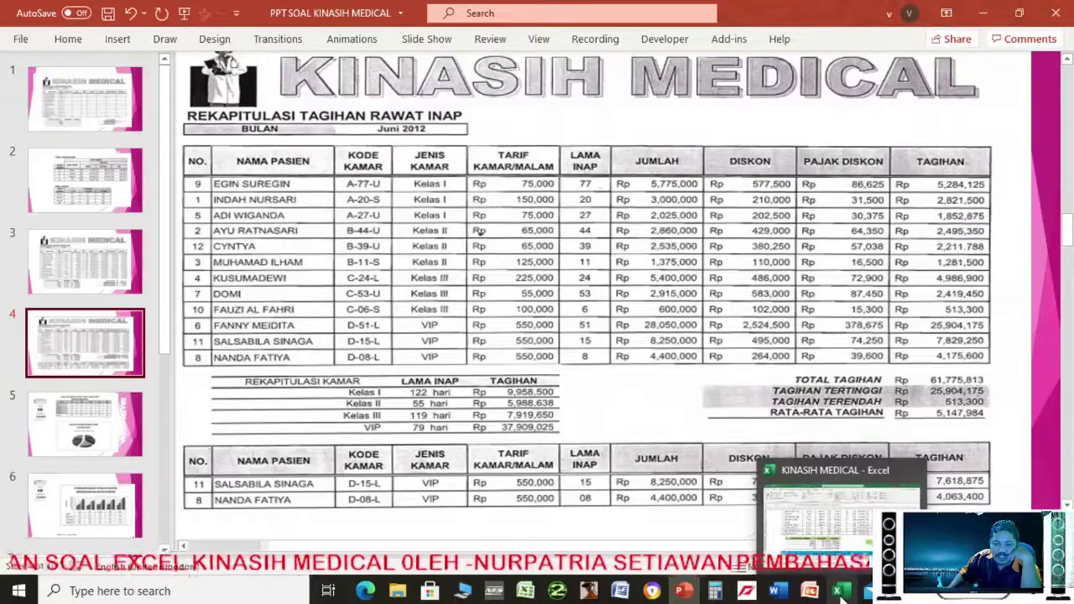
click(841, 593)
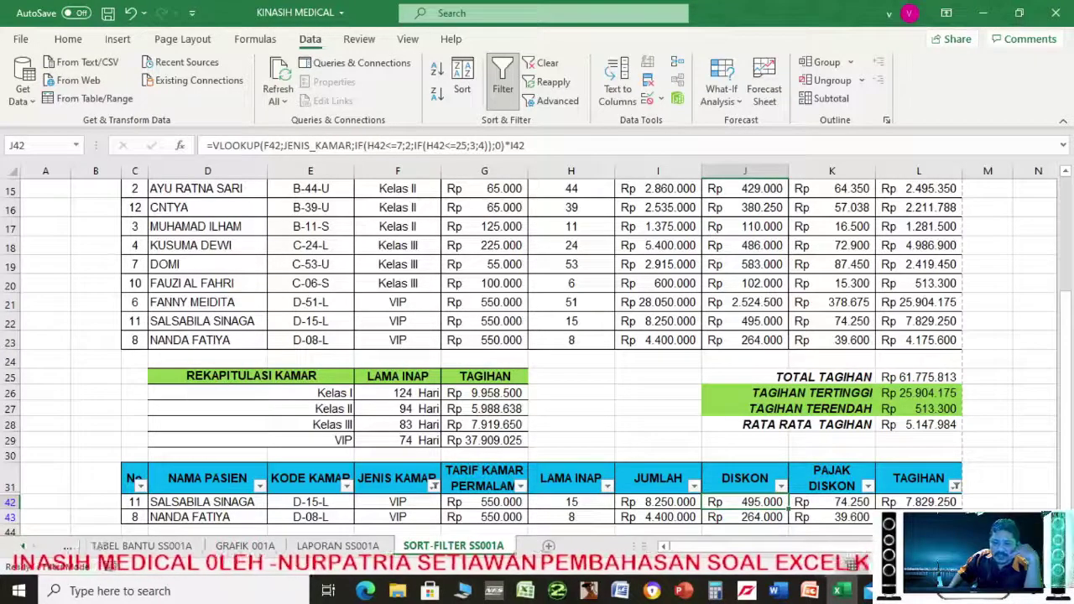
Preview the printout of the SORT-FILTER SS001A sheet and return to the worksheet's filtered table
click(1032, 337)
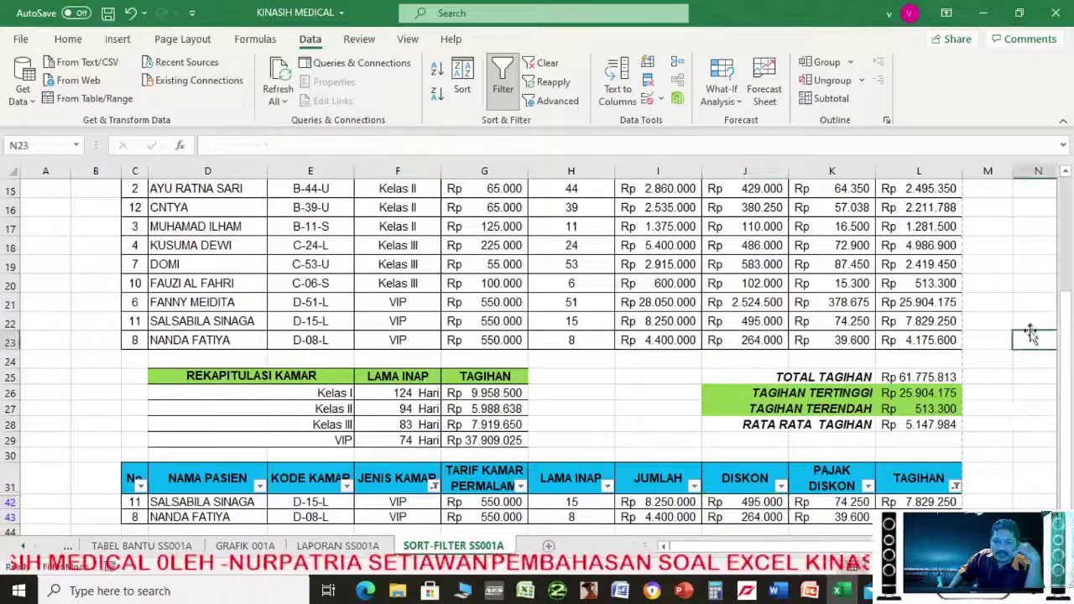
scroll(1030, 287, up, 5)
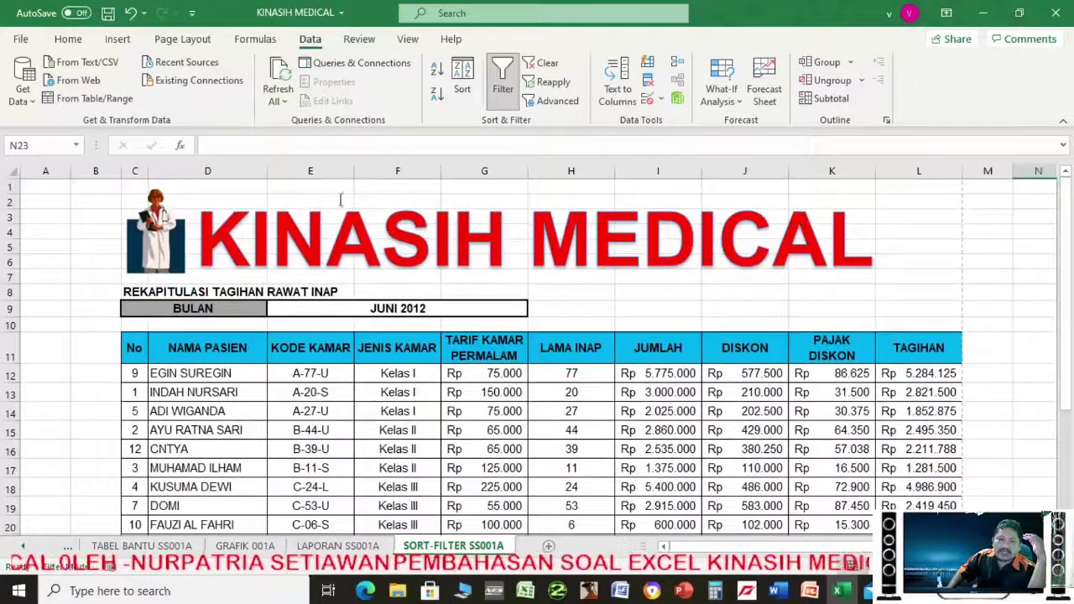
click(23, 39)
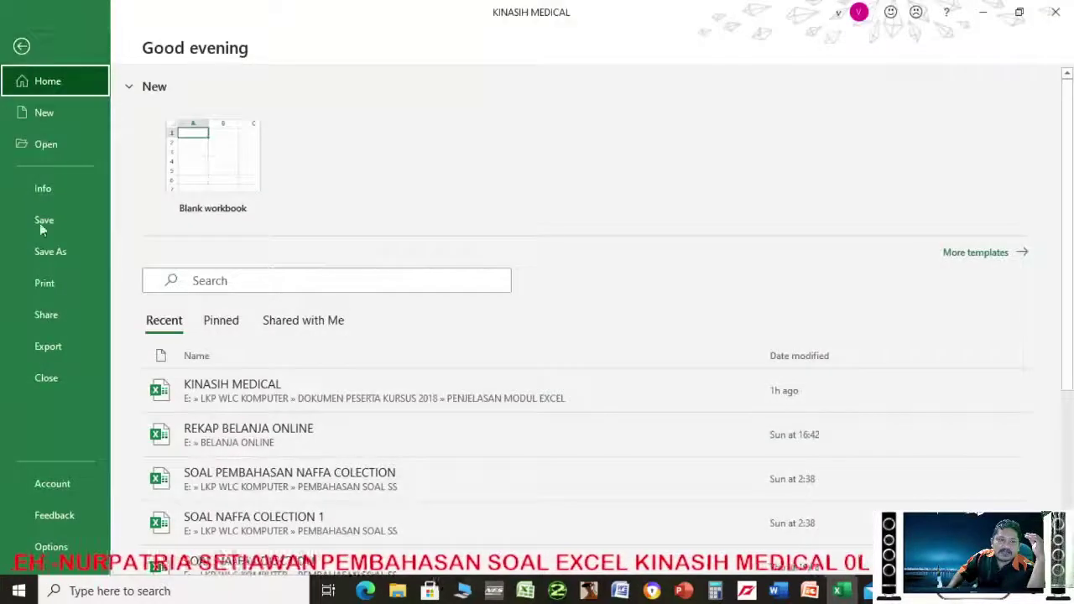
click(31, 281)
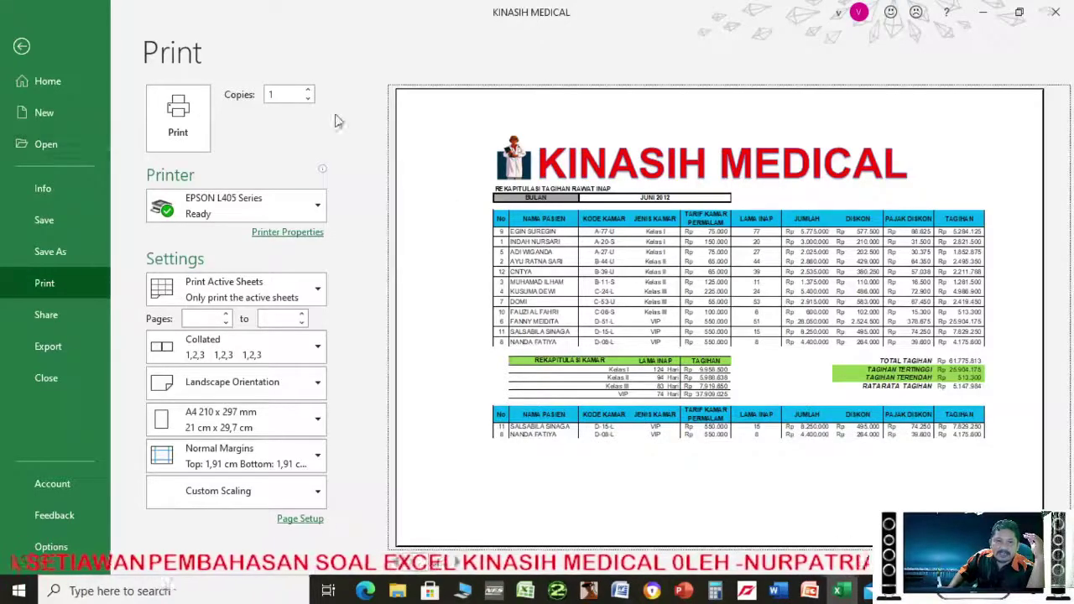
click(21, 47)
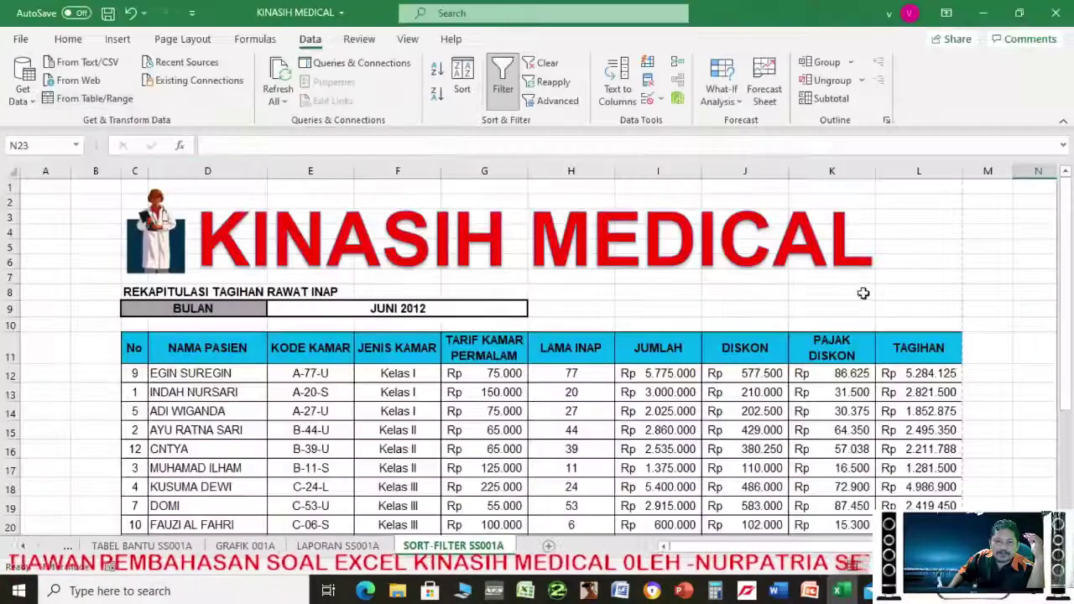
scroll(1069, 406, down, 5)
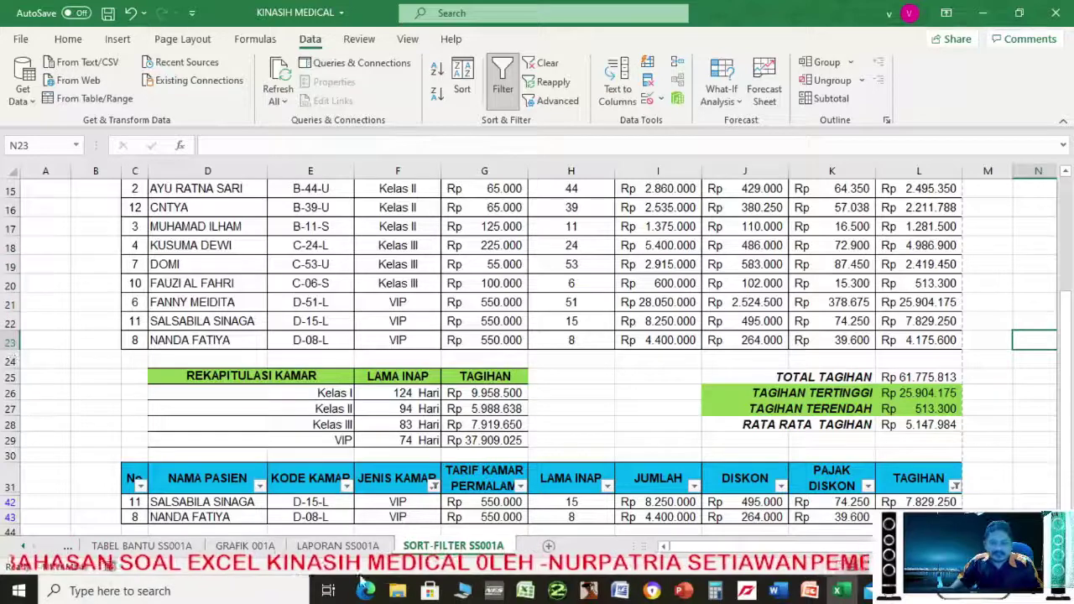
Move the GRAFIK 001A sheet after SORT-FILTER SS001A and examine the patient table and pie chart on slide 5 in PowerPoint
click(245, 546)
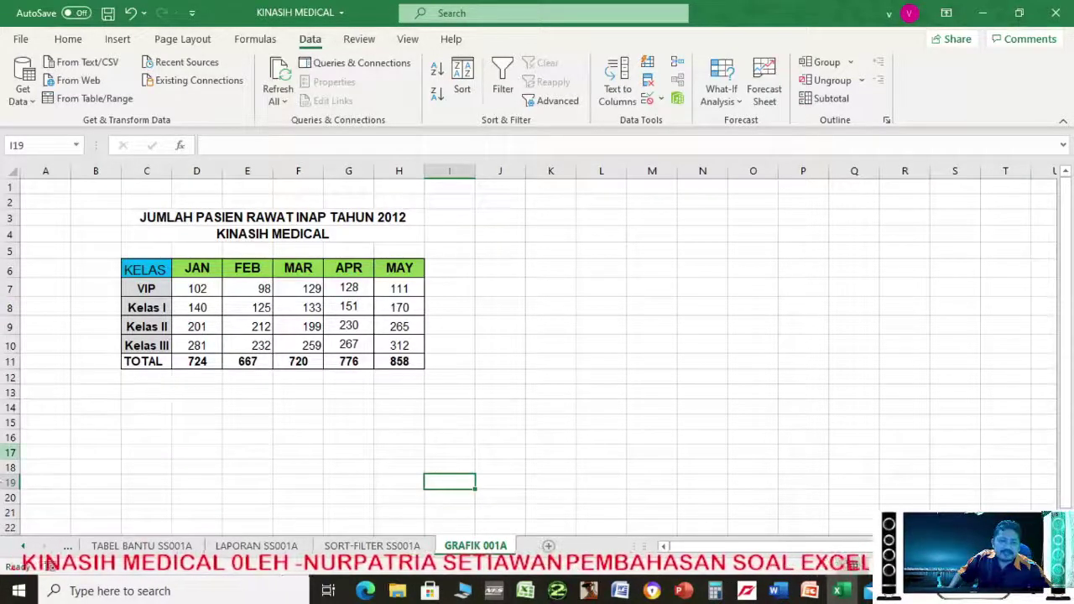
click(684, 593)
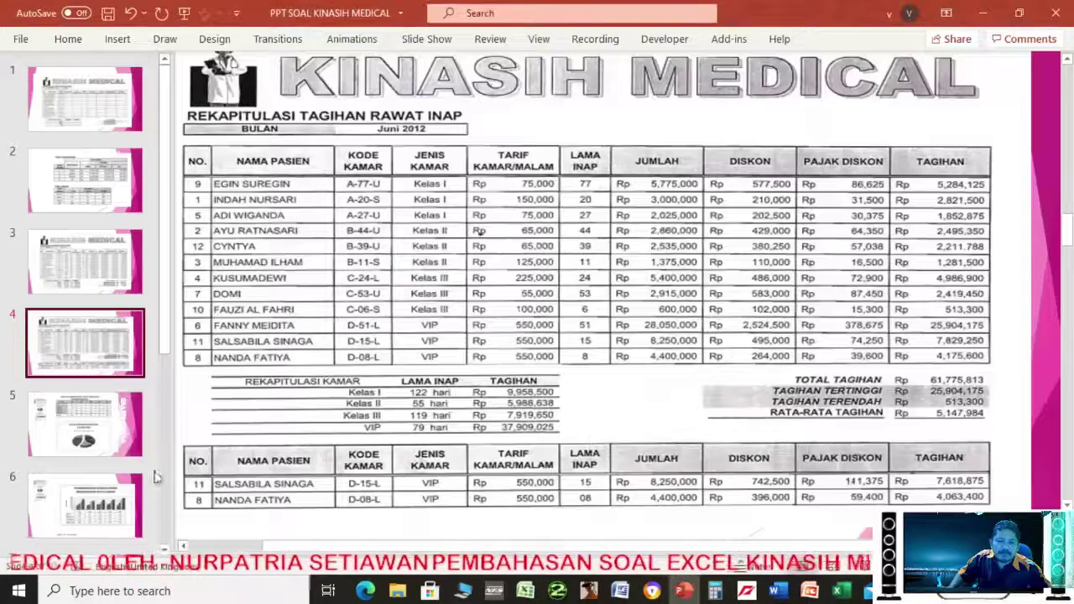
click(97, 447)
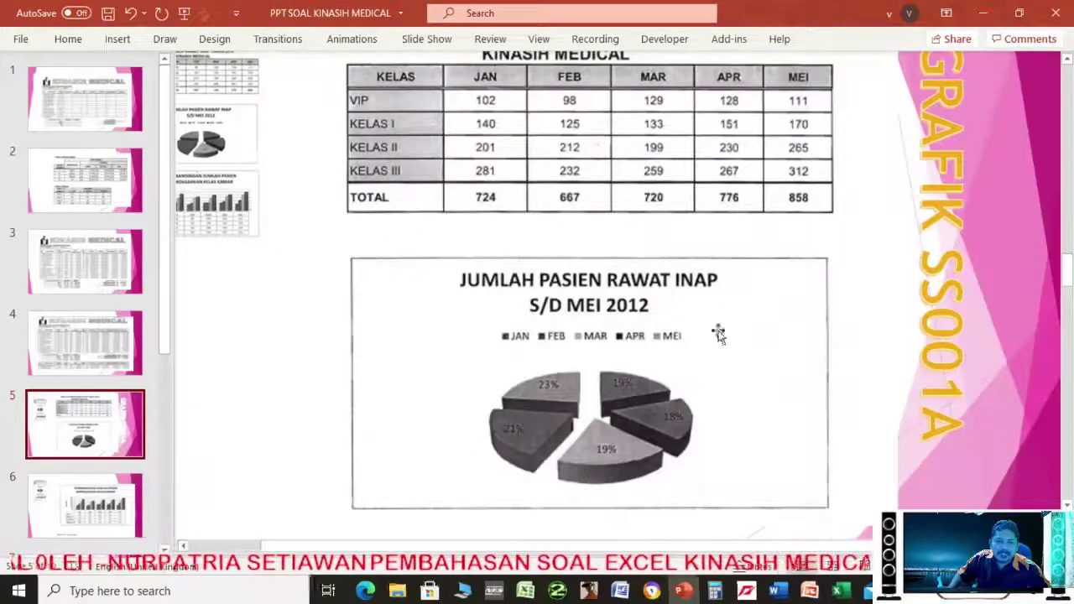
drag(1068, 275, 1068, 217)
click(71, 428)
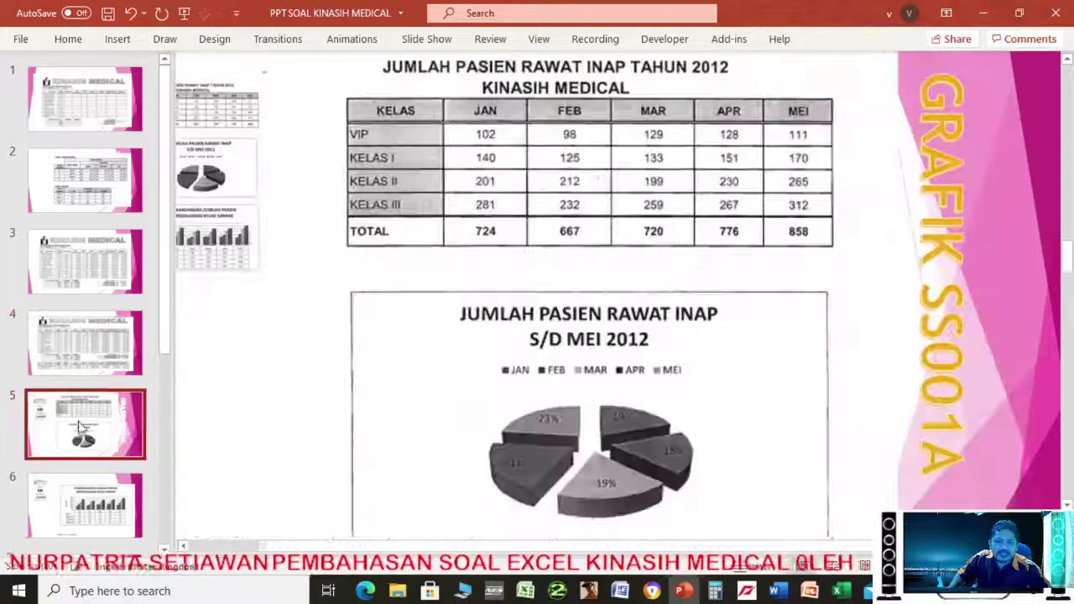
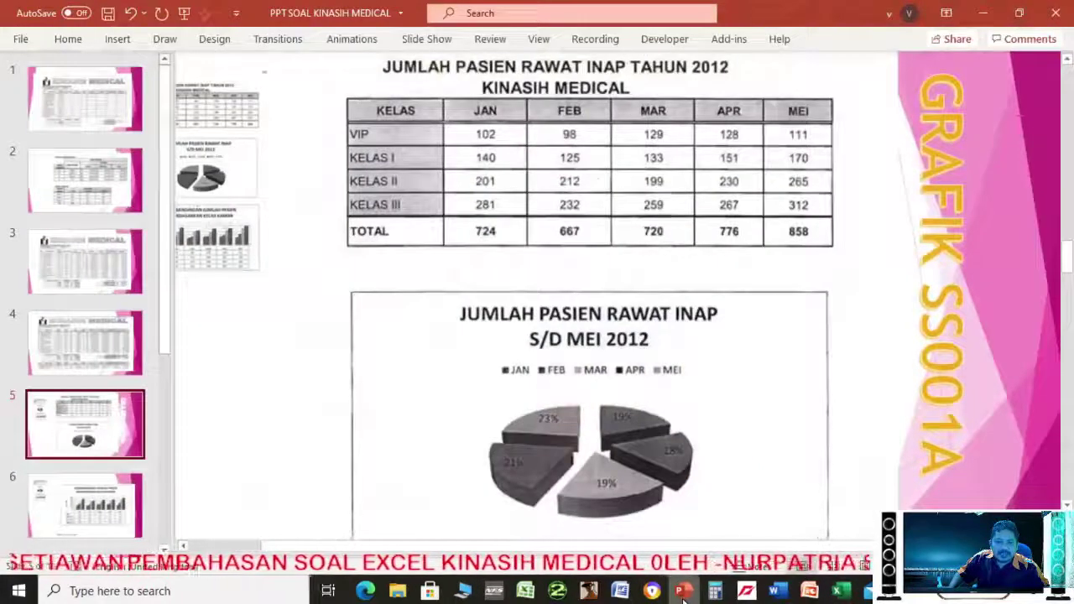
Return to Excel and, checking against slide 5 in PowerPoint, apply the pale chart style with percentages inside the slices to the 3-D pie
click(683, 591)
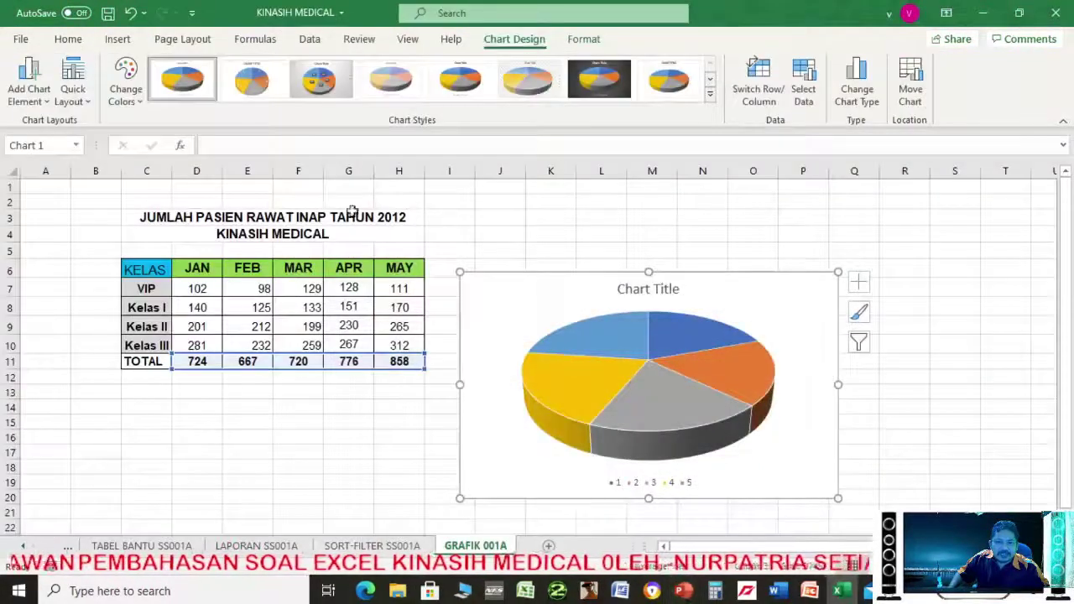
click(308, 93)
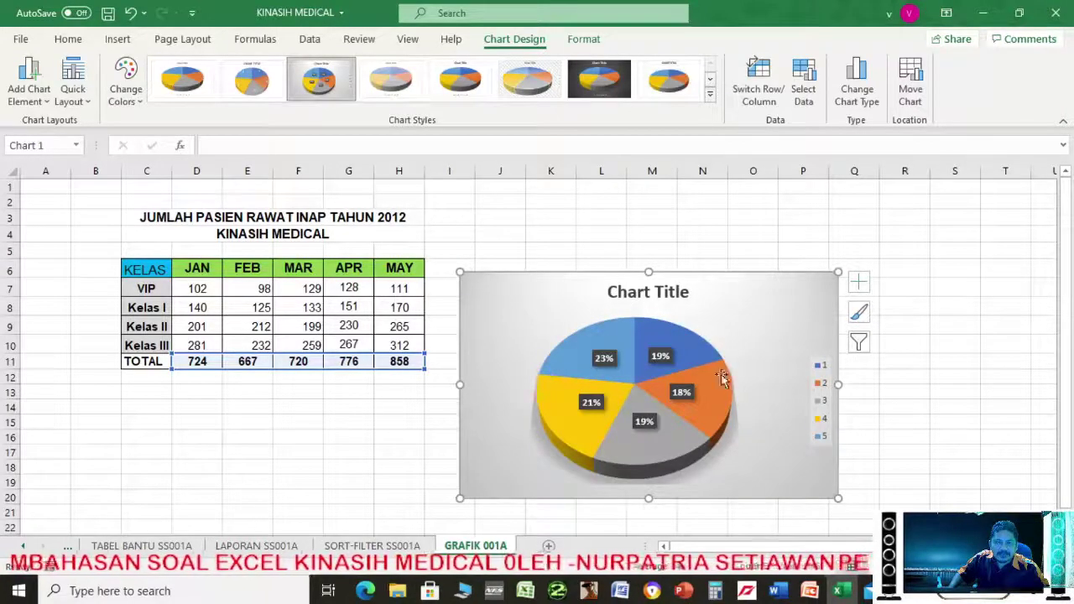
click(684, 591)
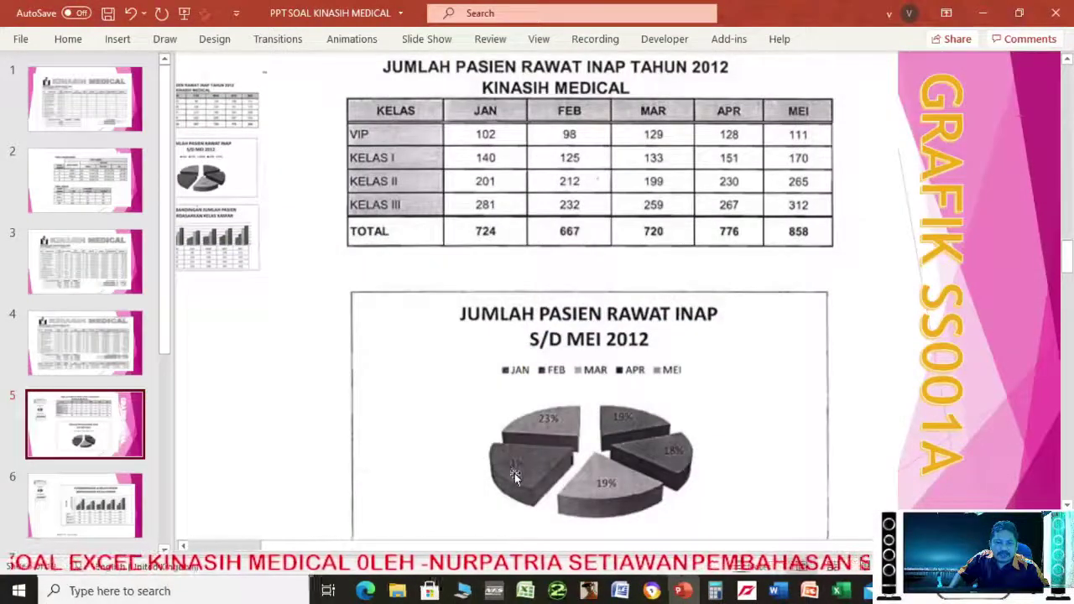
click(684, 591)
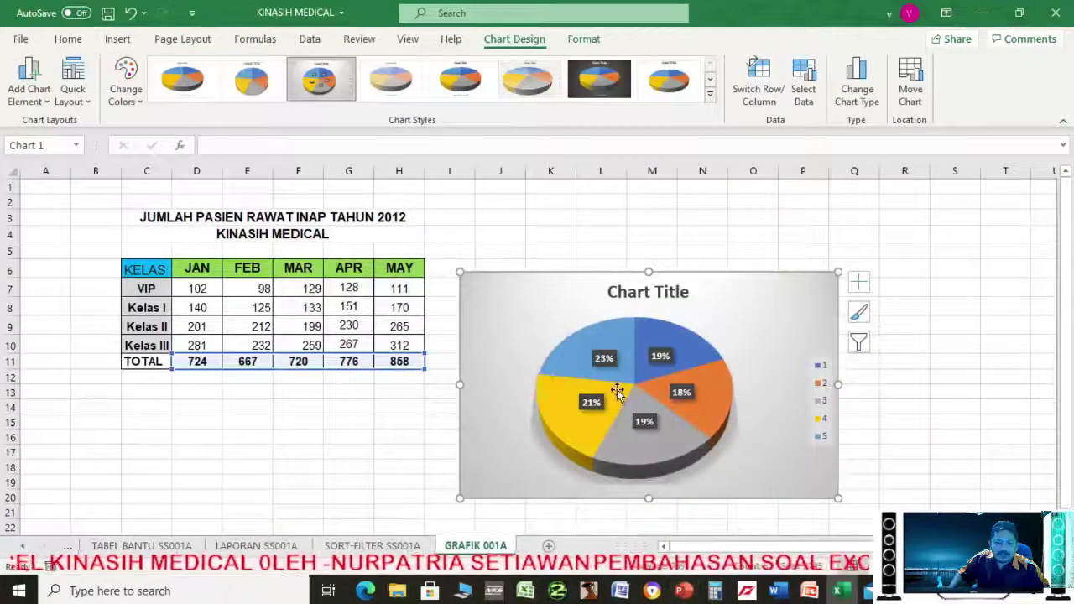
click(711, 97)
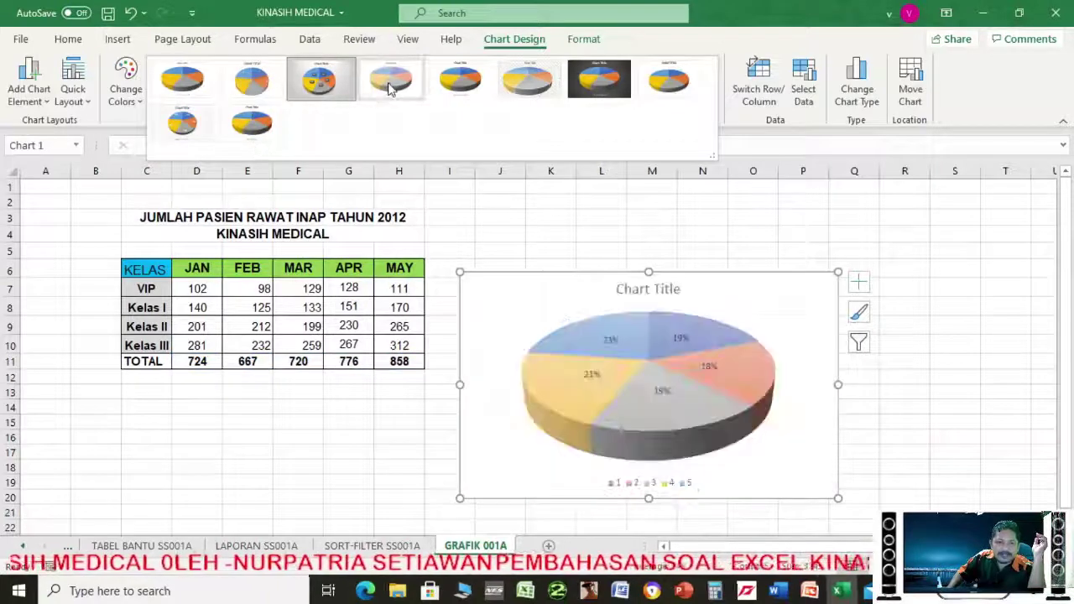
click(390, 86)
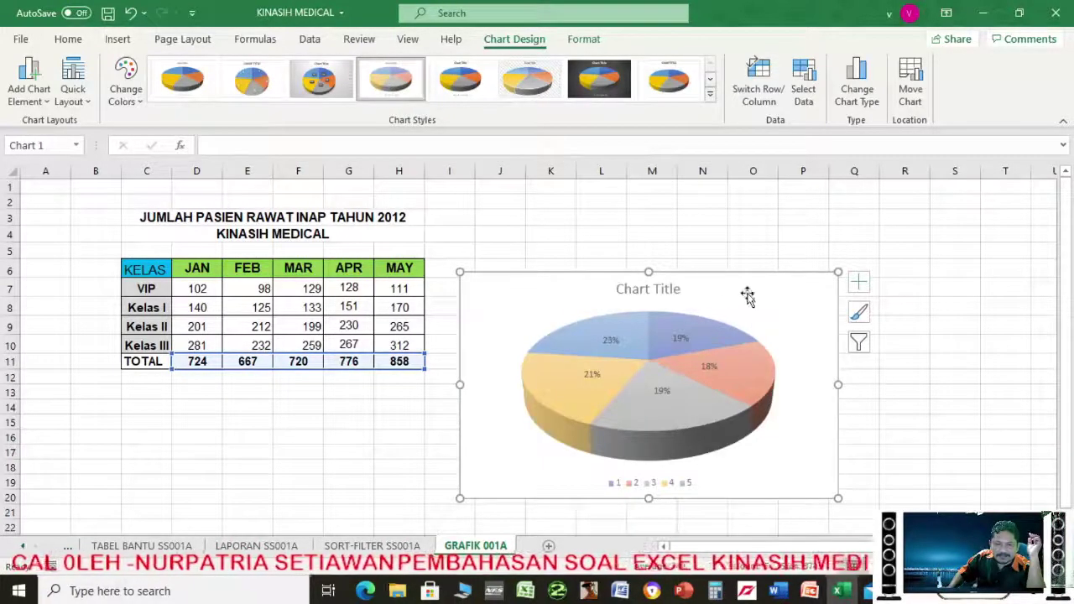
Check the pie chart's title on slide 5 in PowerPoint and start editing the pie chart's title in Excel before its placeholder text
click(661, 292)
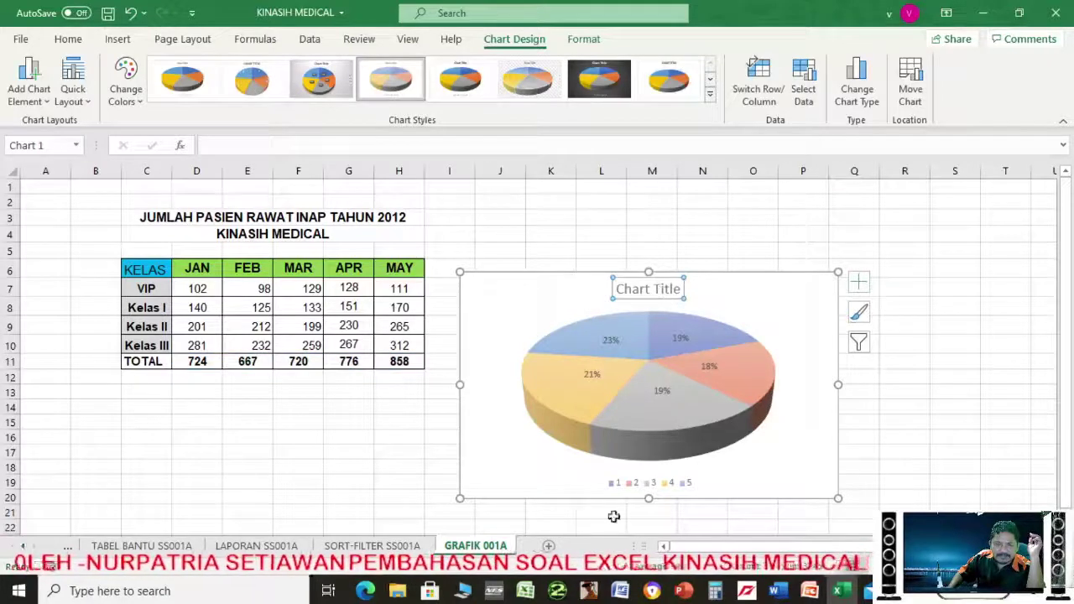
click(682, 592)
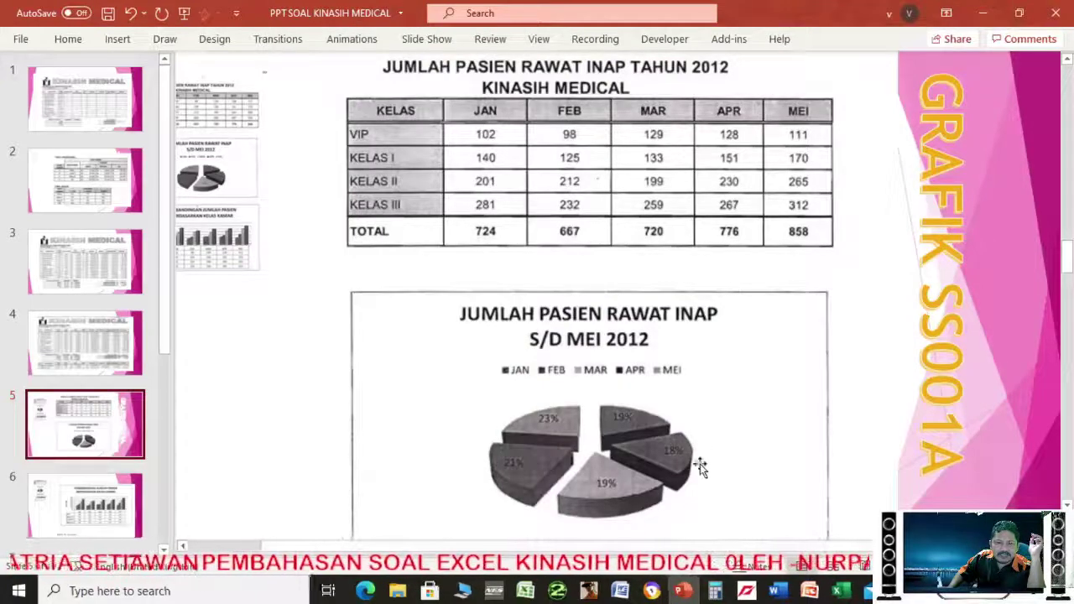
click(684, 591)
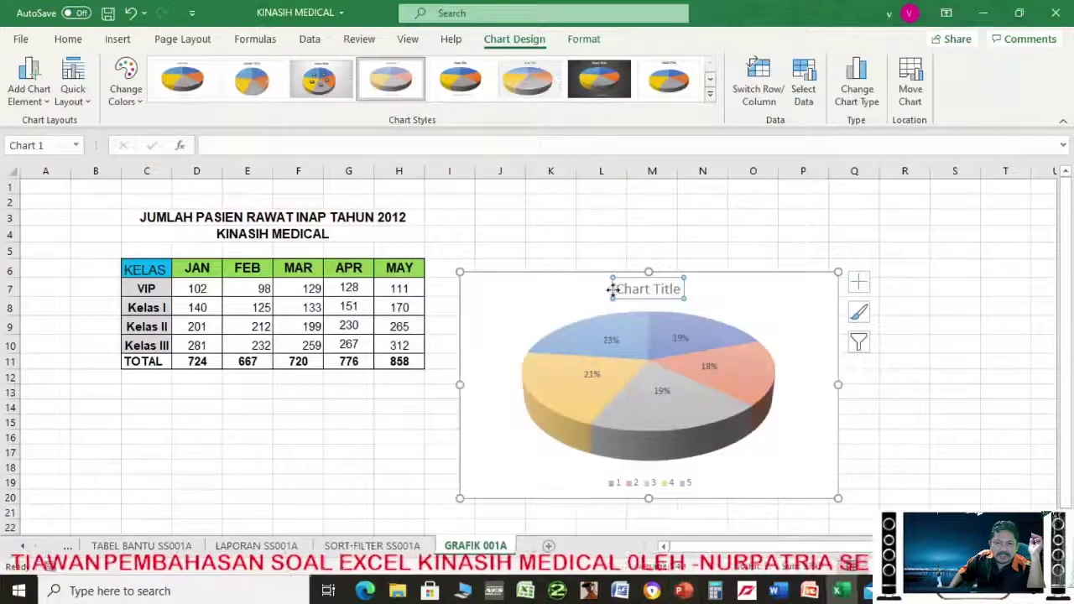
click(621, 290)
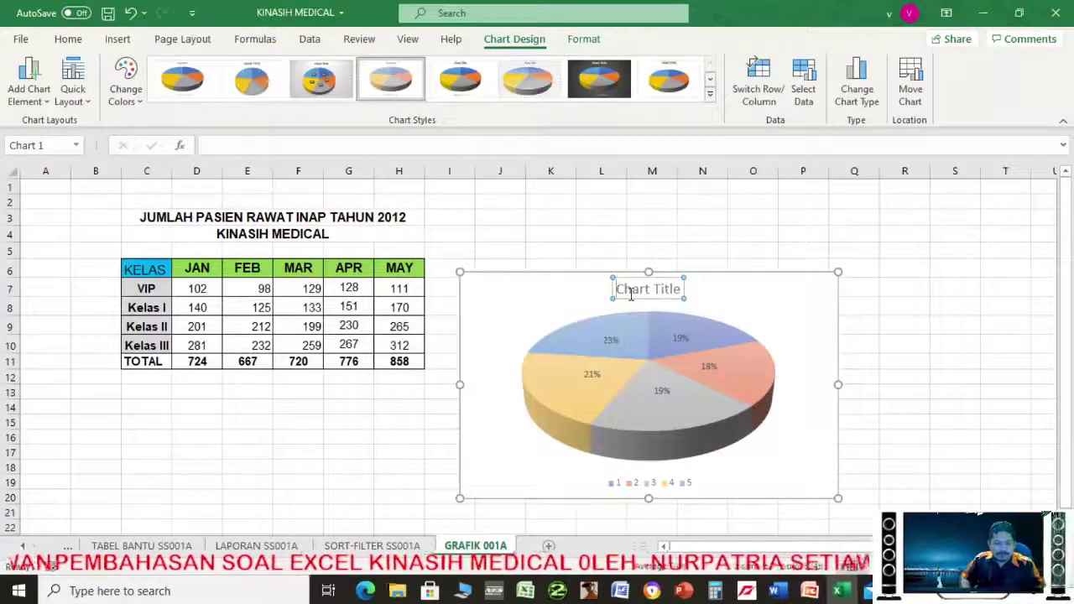
text(jumla)
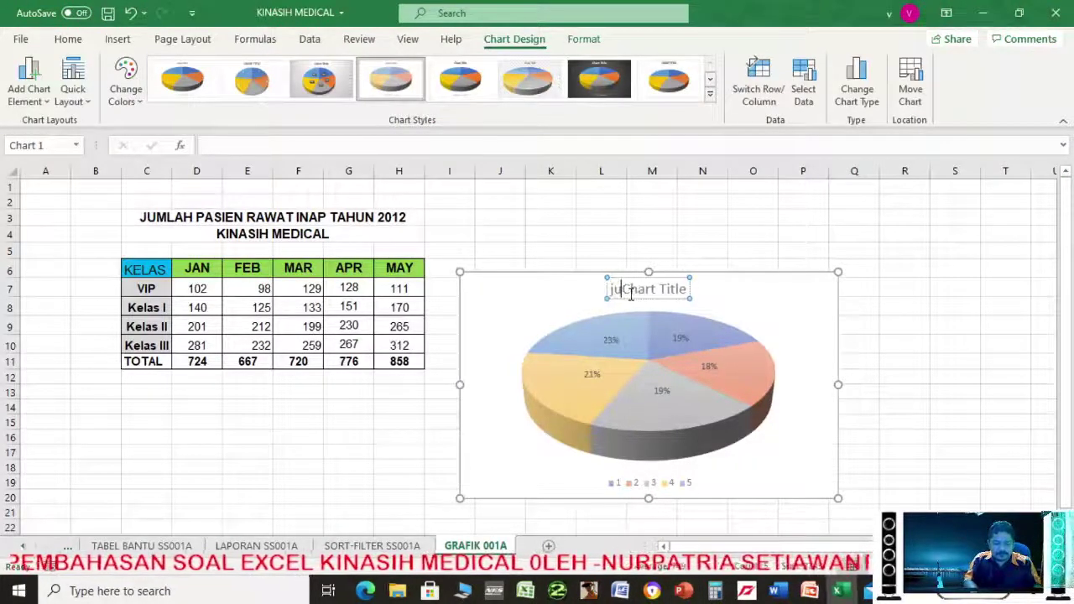
key(BackSpace)
key(BackSpace)
key(BackSpace)
key(BackSpace)
key(BackSpace)
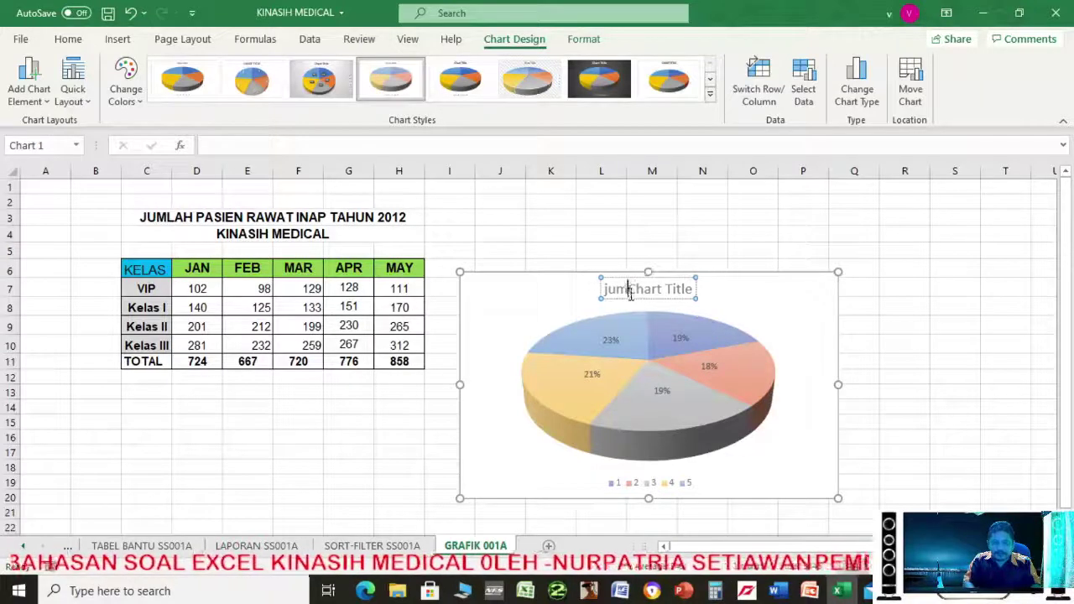
Enter "JUMLAH PASIEN RAWAT INAP S/D MEI 2012" before the placeholder in the chart title, checking the wording against slide 5 in PowerPoint
text(JUMLAH )
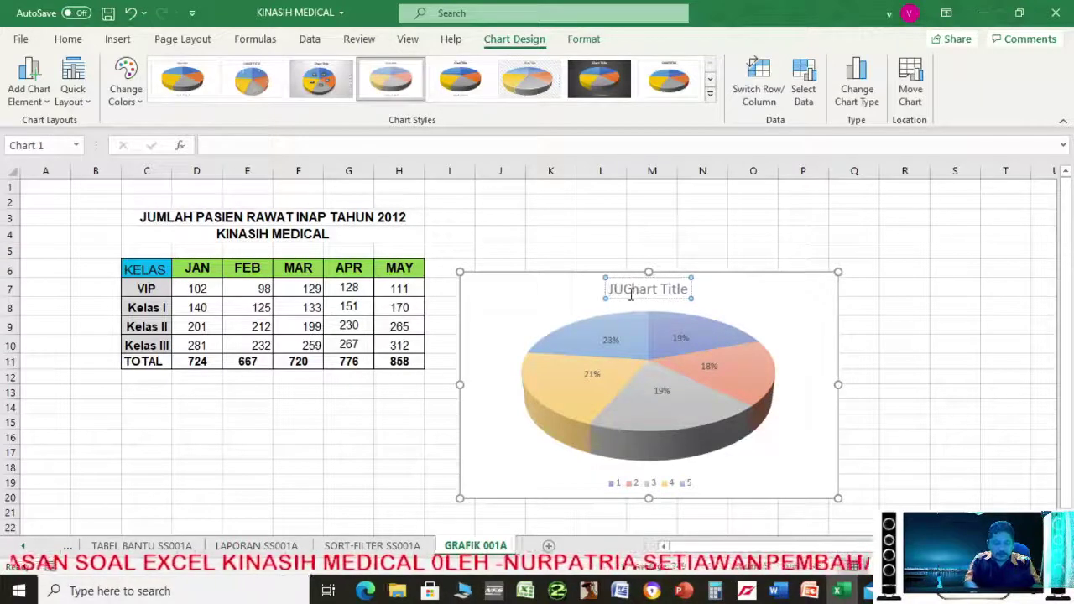
text(PASIEN RAWAT )
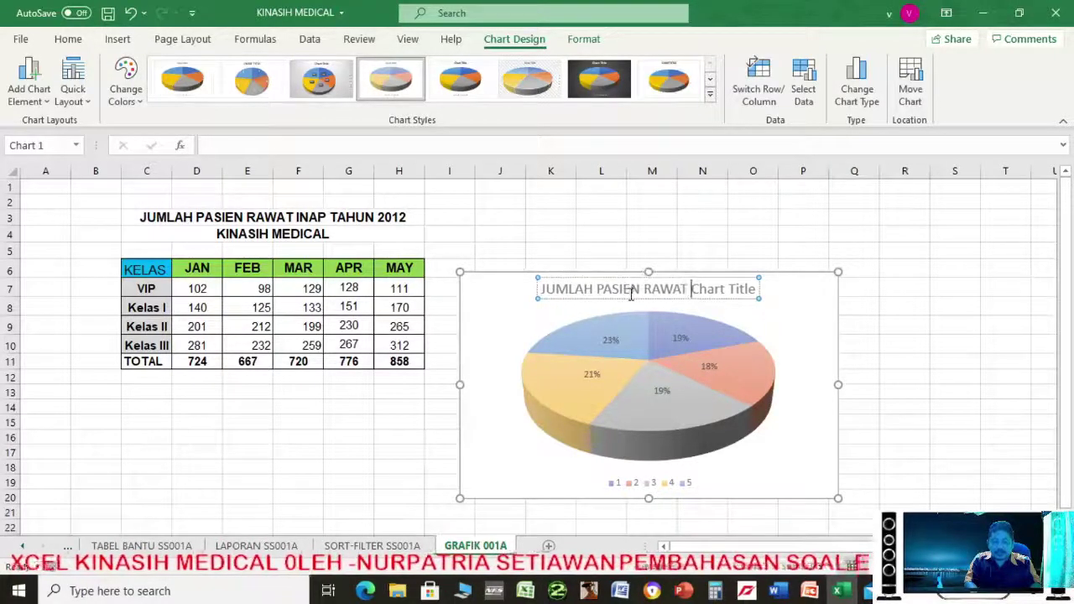
text(INA)
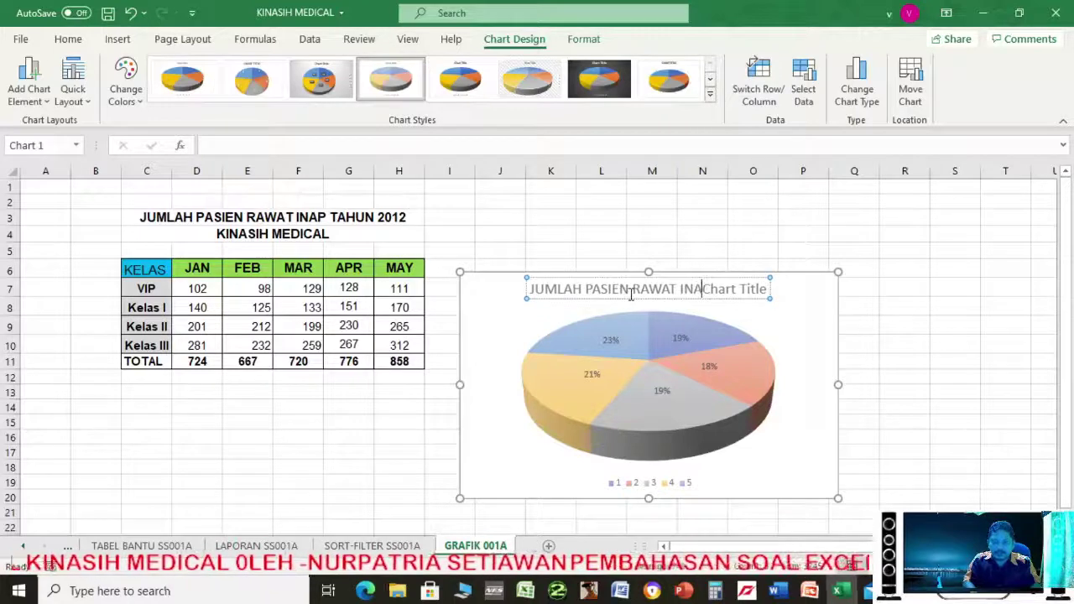
text(P S)
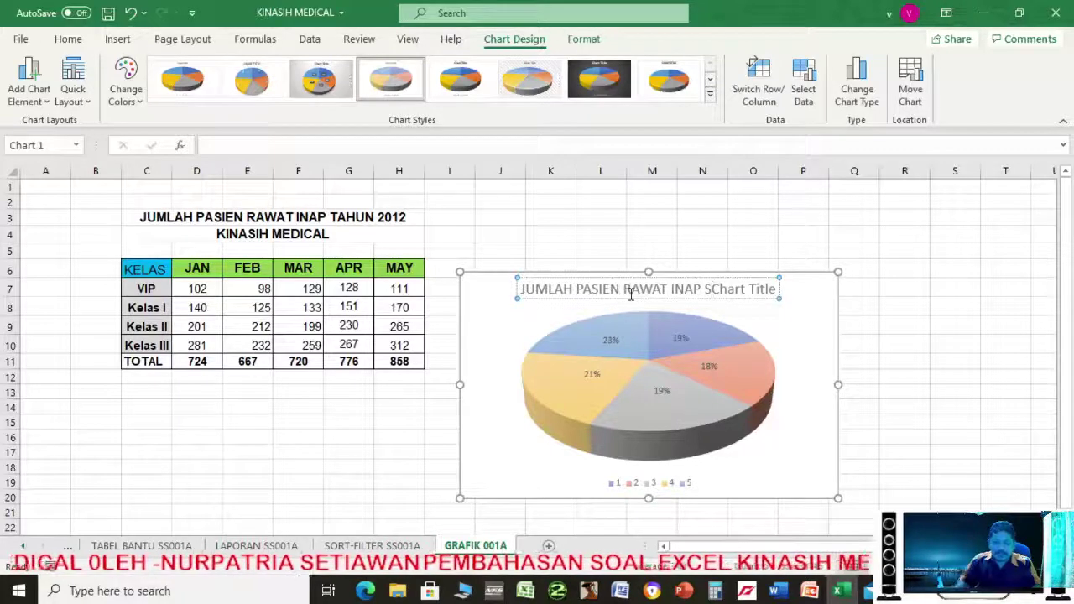
click(689, 593)
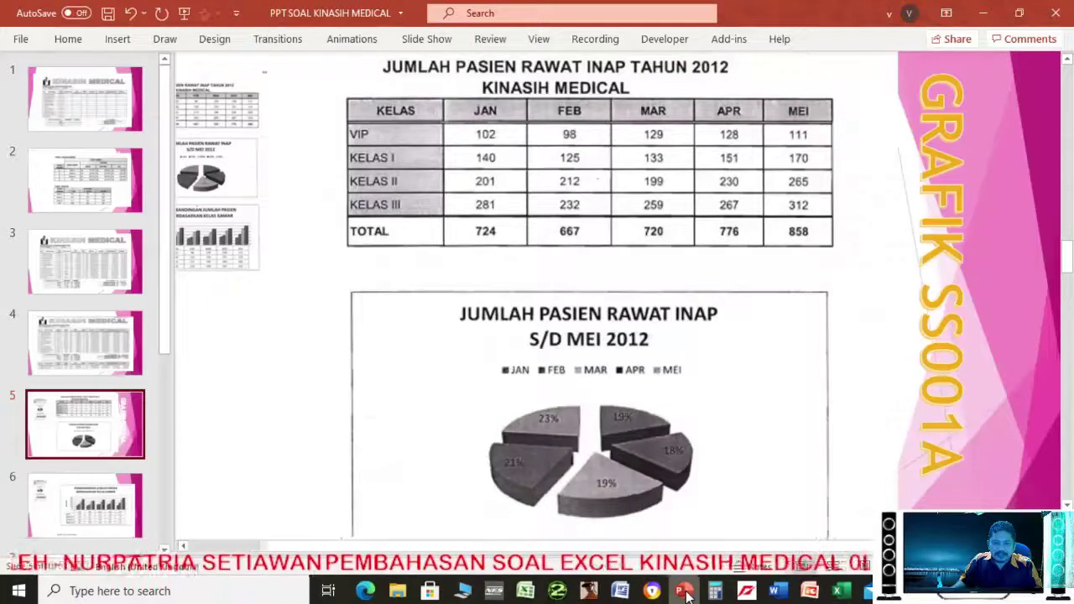
click(689, 593)
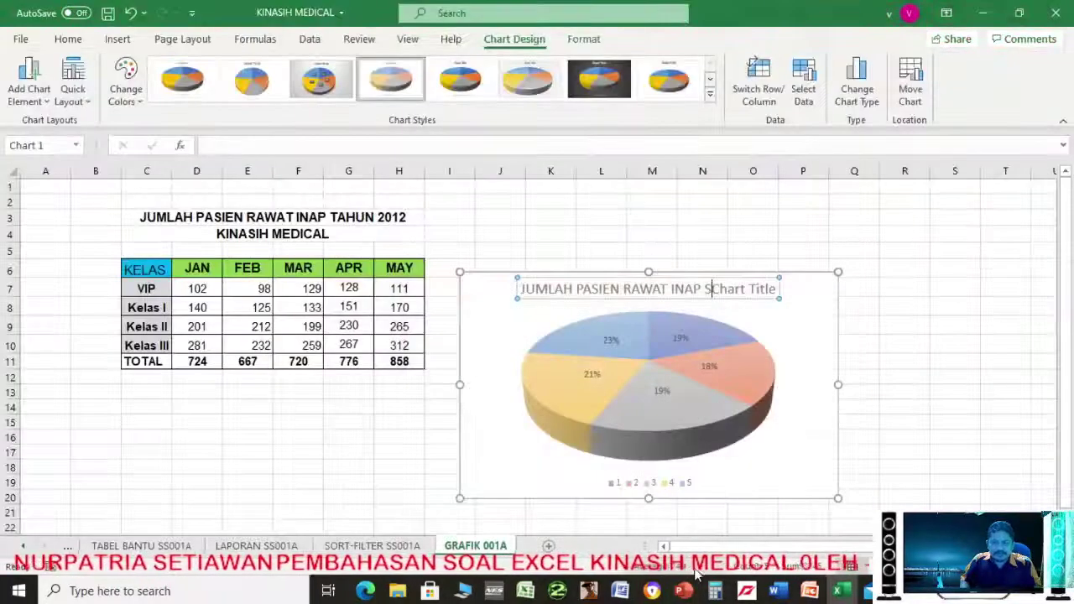
text(/D MEI 2012)
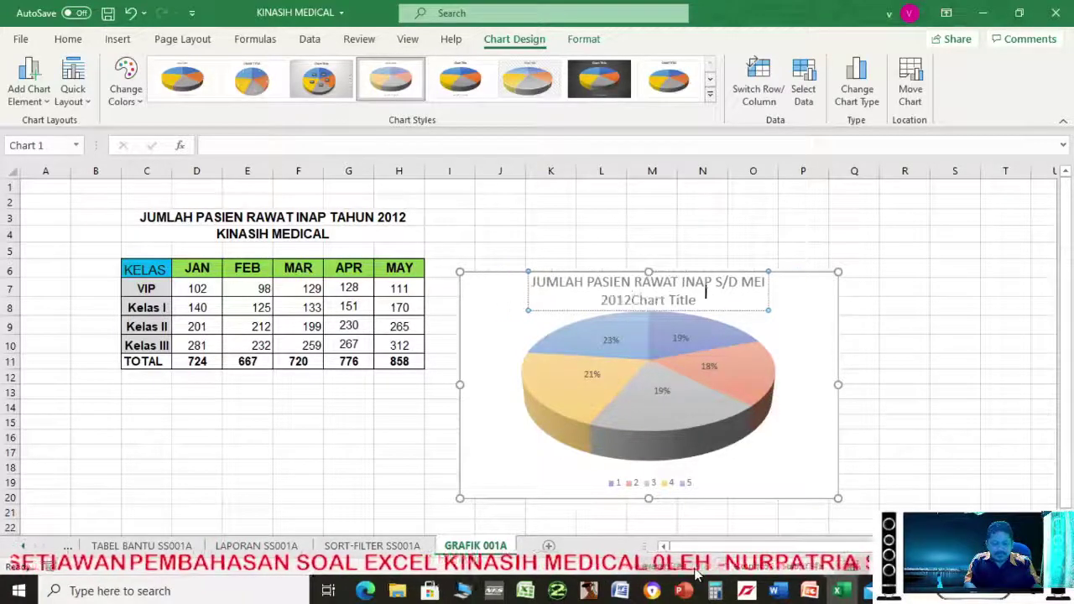
Remove the leftover placeholder text "Chart Title" from the end of the pie chart's title and finish editing
key(Delete)
key(Delete)
key(Delete)
key(Delete)
key(Delete)
key(Delete)
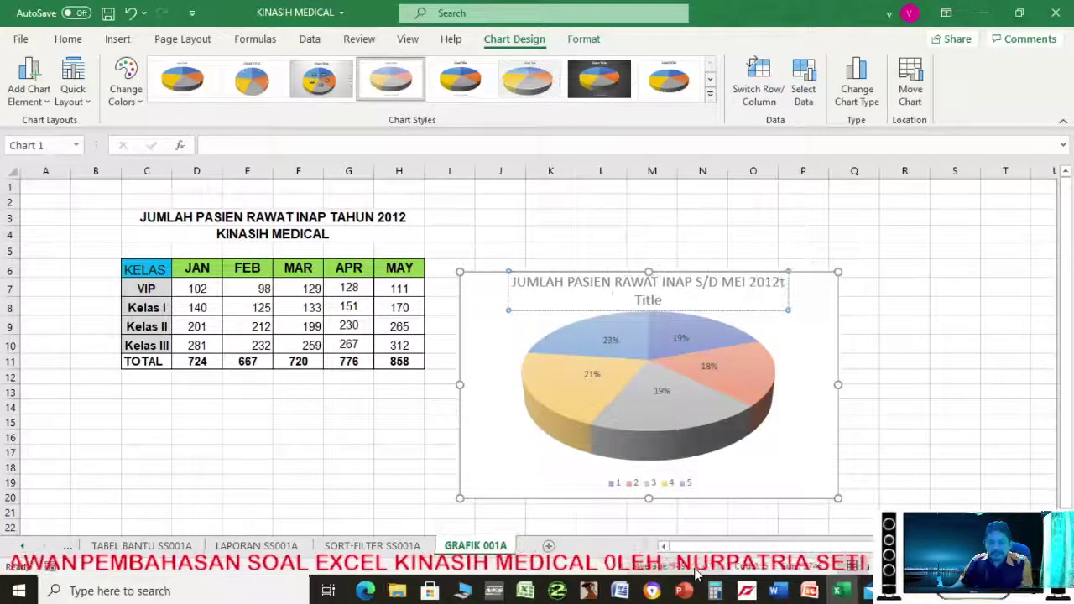
key(Delete)
key(Delete)
key(Delete)
key(Delete)
key(Delete)
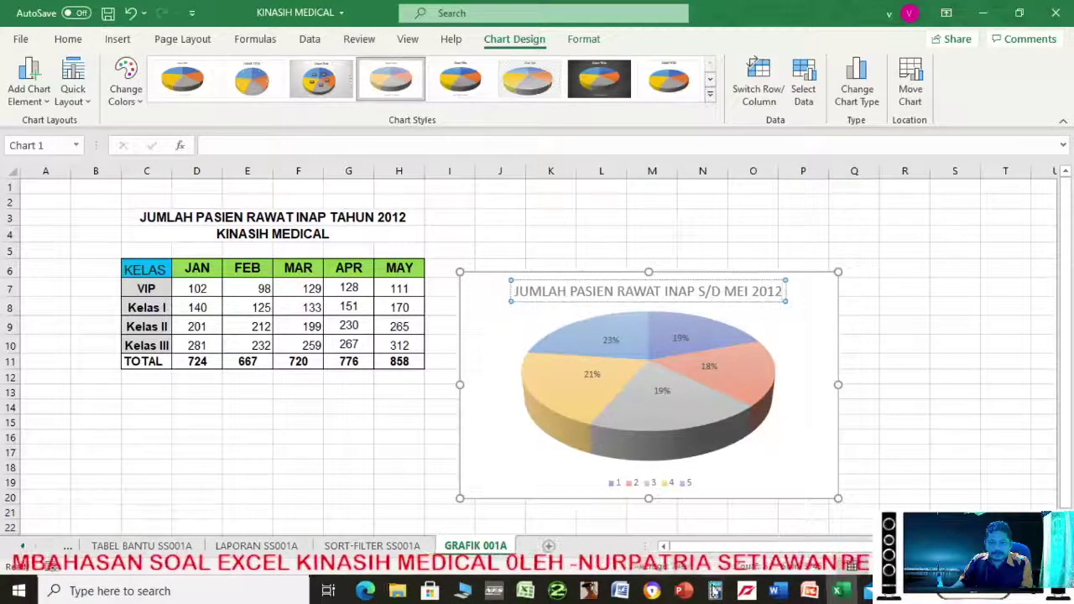
key(Escape)
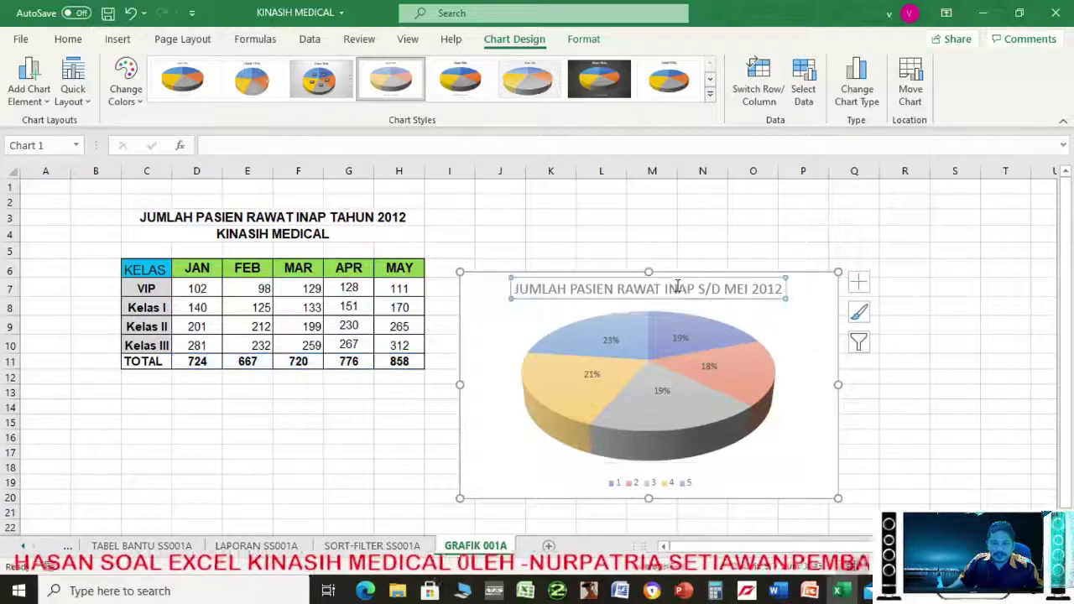
Make the pie chart's title bold and set its font to Arial
click(69, 39)
click(91, 93)
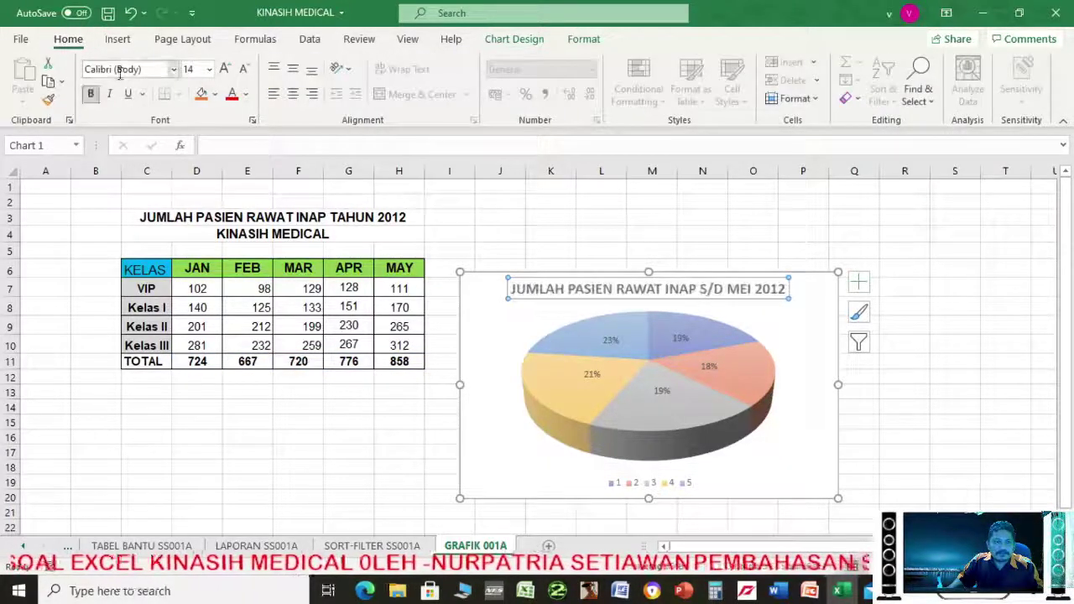
click(120, 70)
text(A)
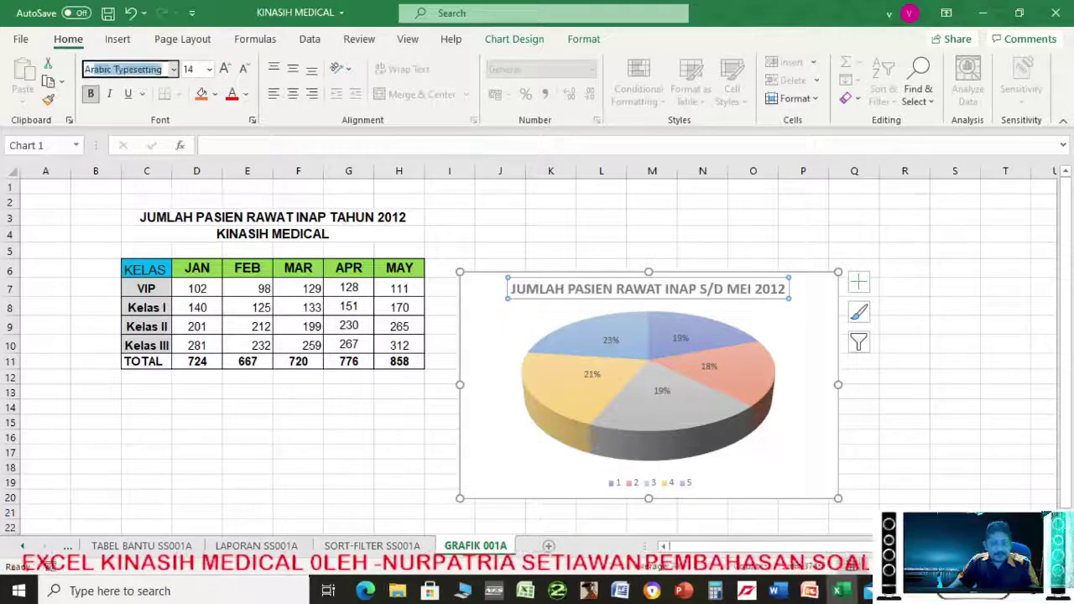
text(rial)
key(Return)
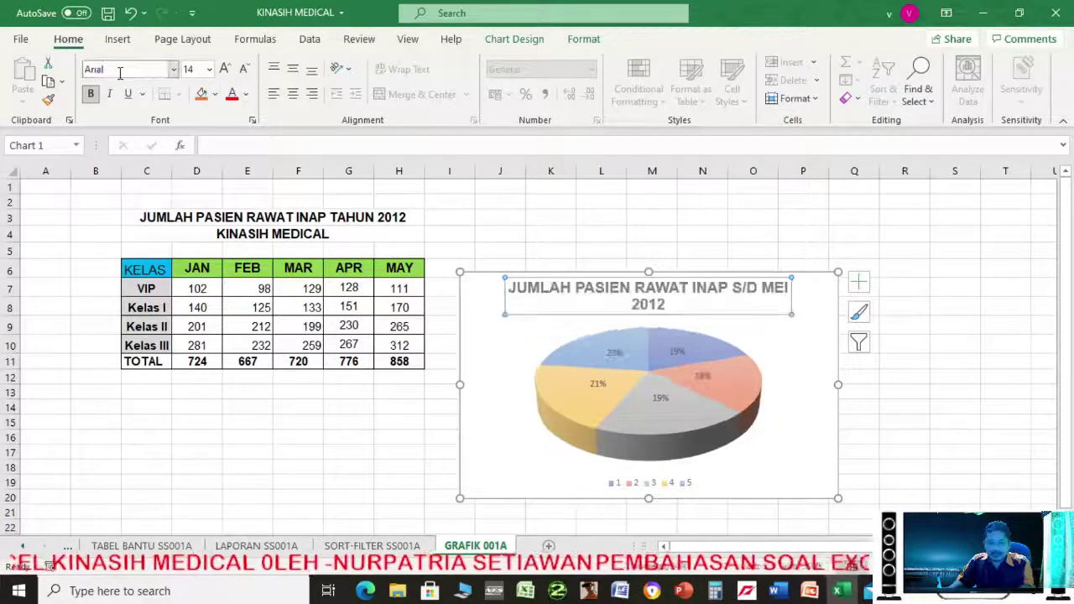
Check the title layout on slide 5 in PowerPoint and put "S/D MEI 2012" on a second line of the Excel chart title
click(684, 592)
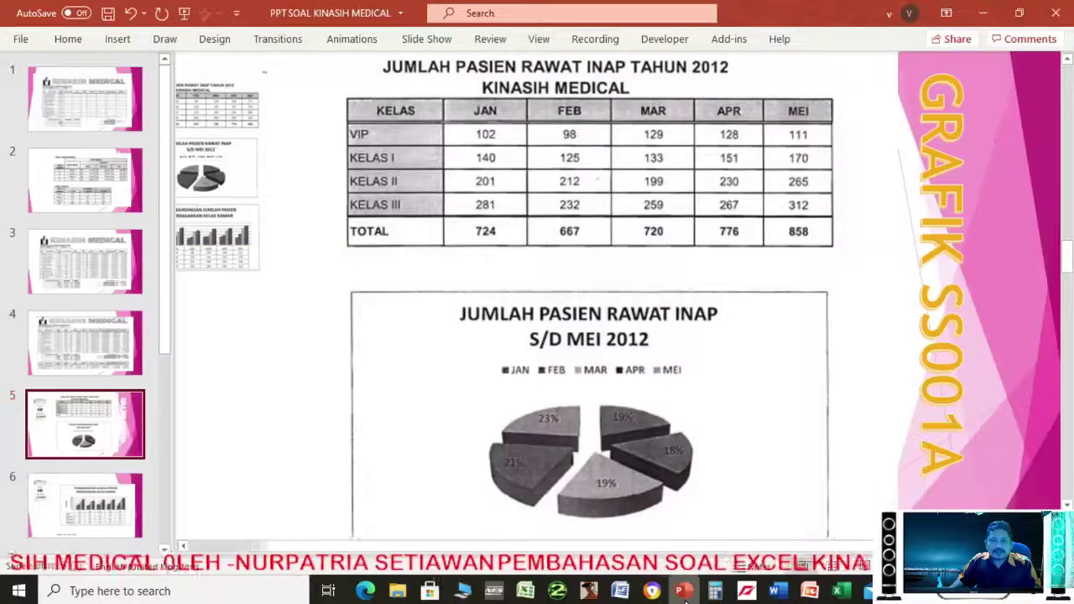
click(684, 592)
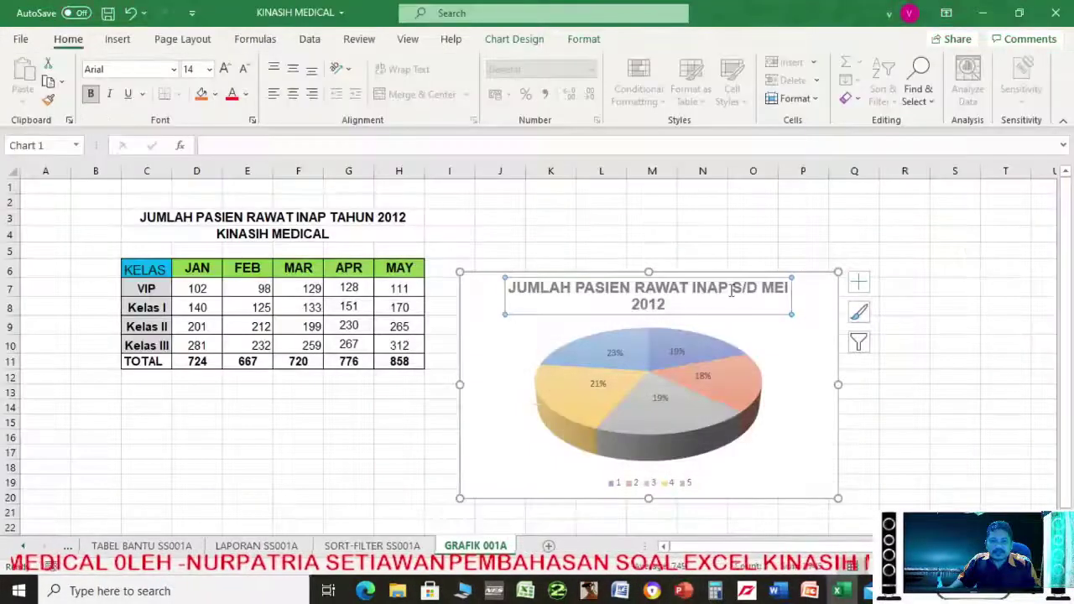
click(728, 288)
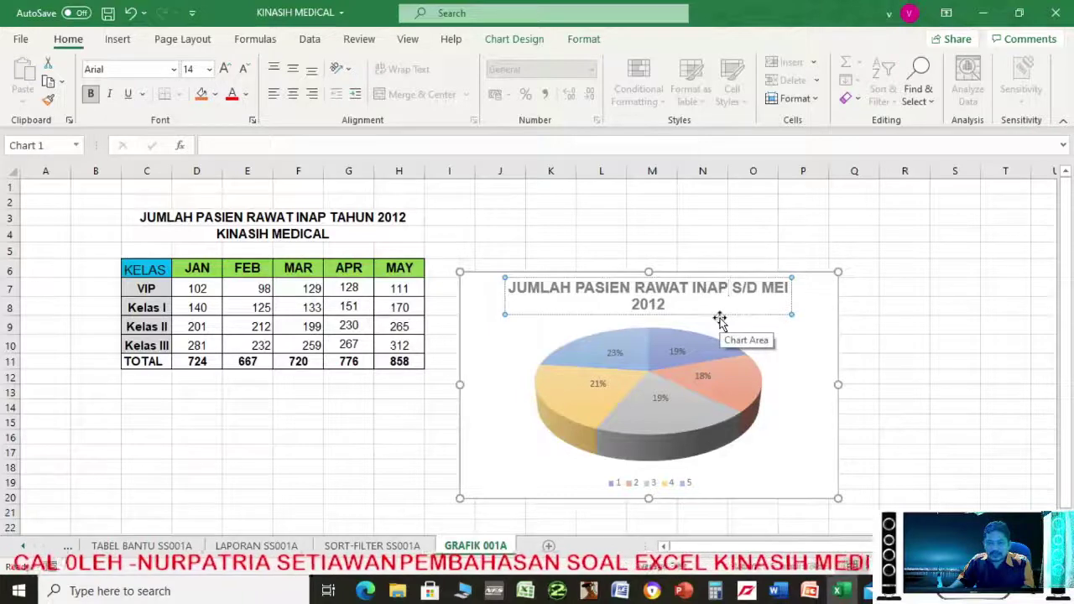
key(Return)
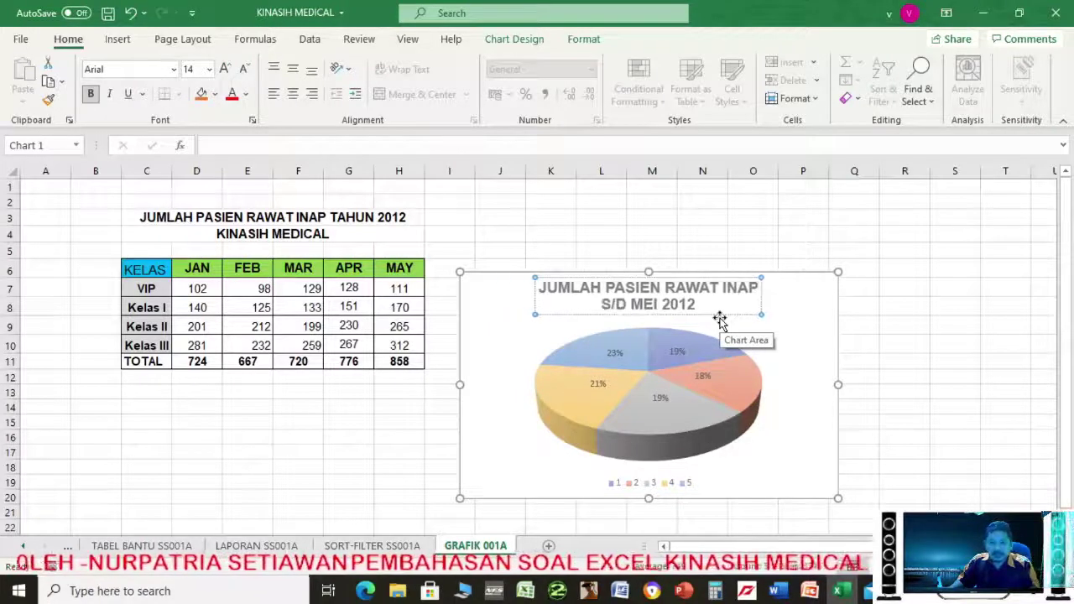
Set the pie chart's category labels to the month headers in D6:H6 so the legend names the months
click(821, 366)
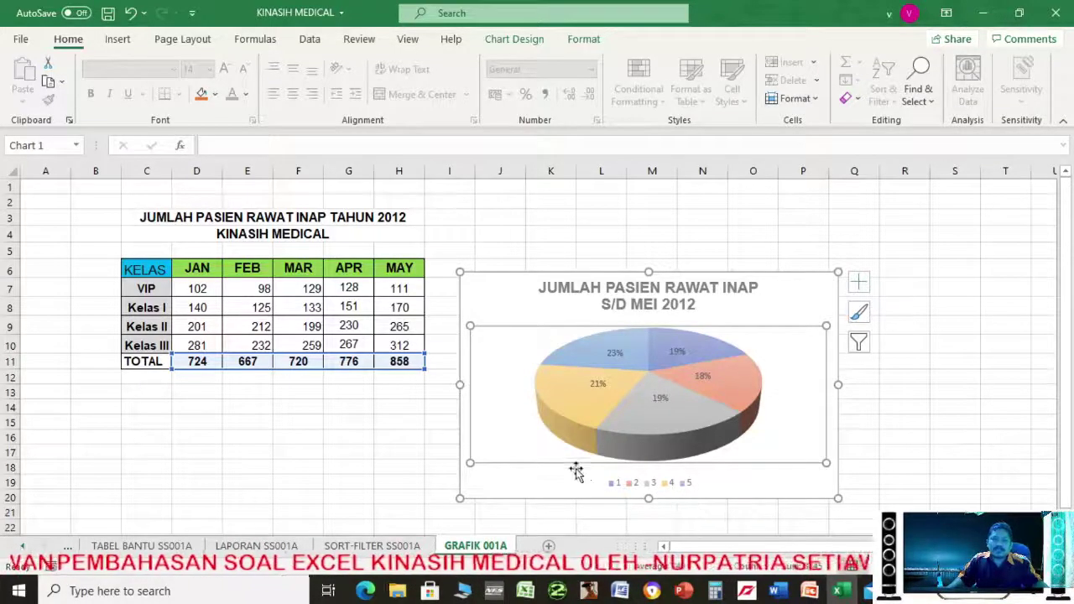
click(648, 485)
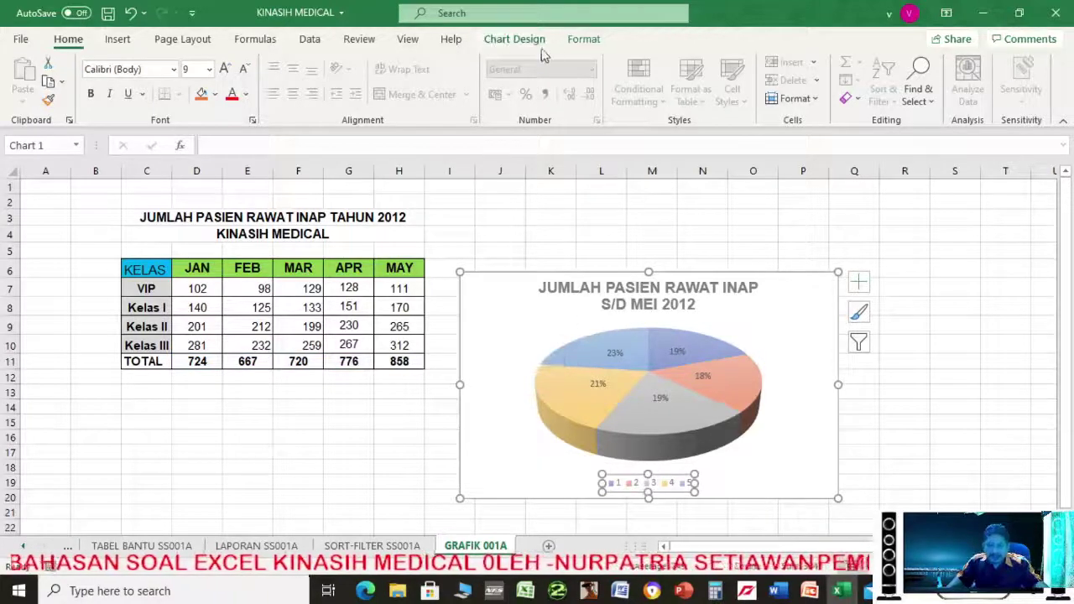
click(516, 42)
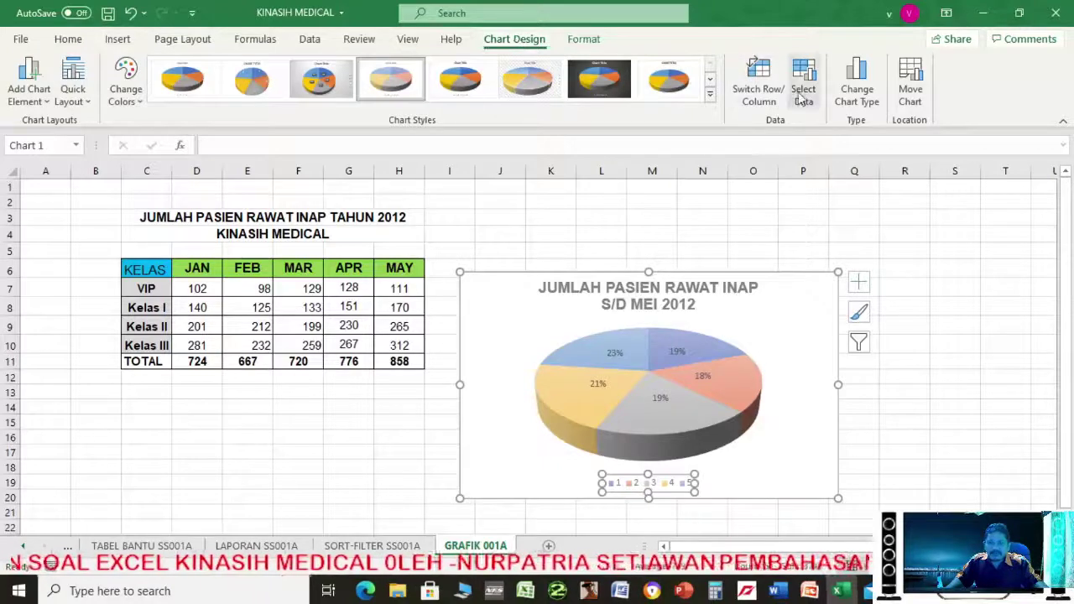
click(804, 94)
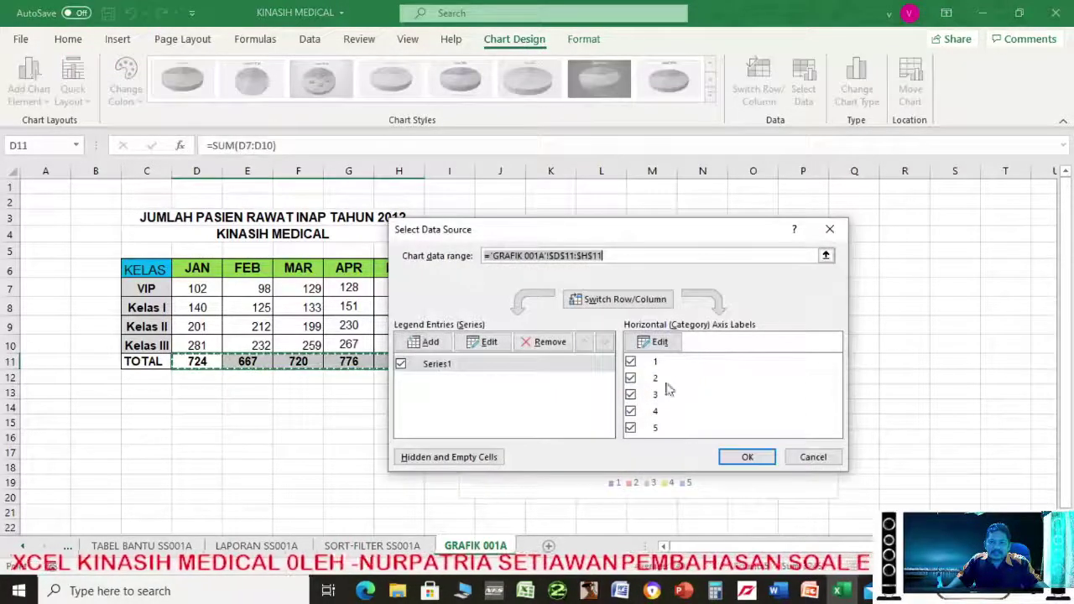
click(654, 342)
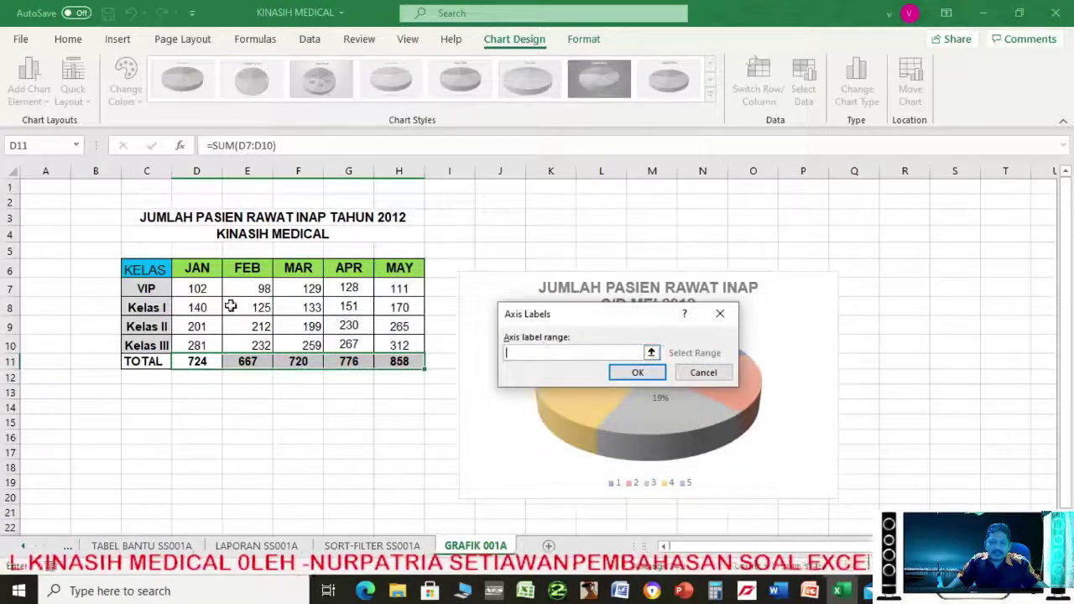
drag(194, 267, 383, 267)
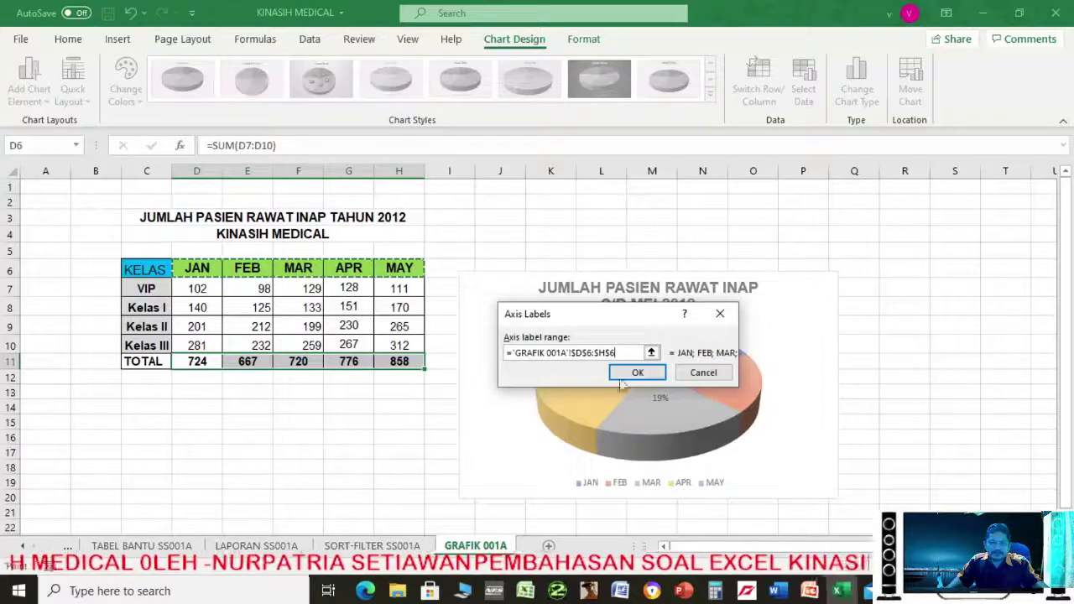
click(638, 374)
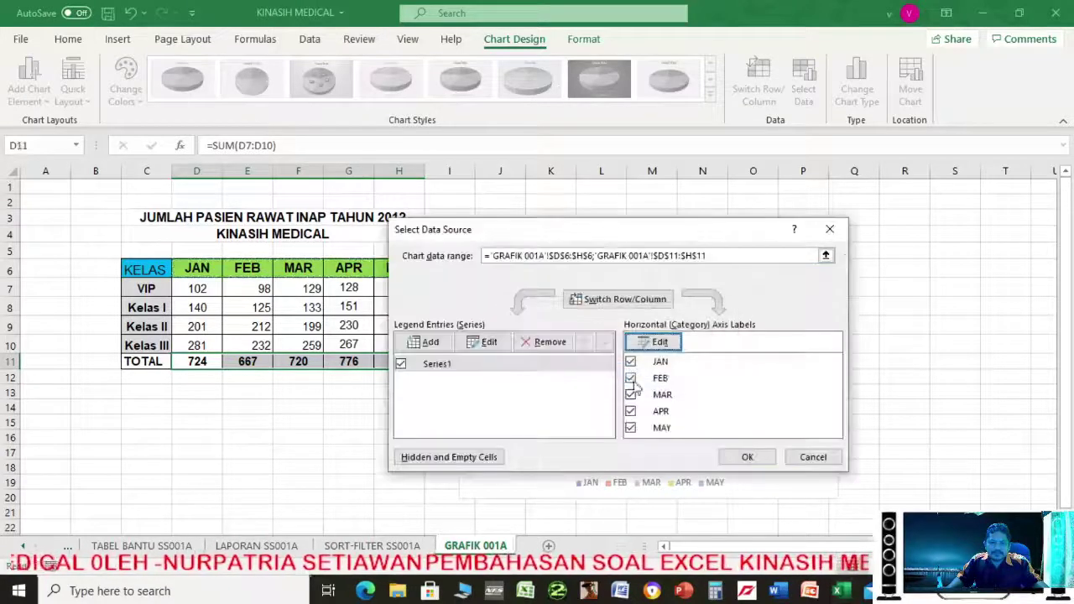
click(748, 456)
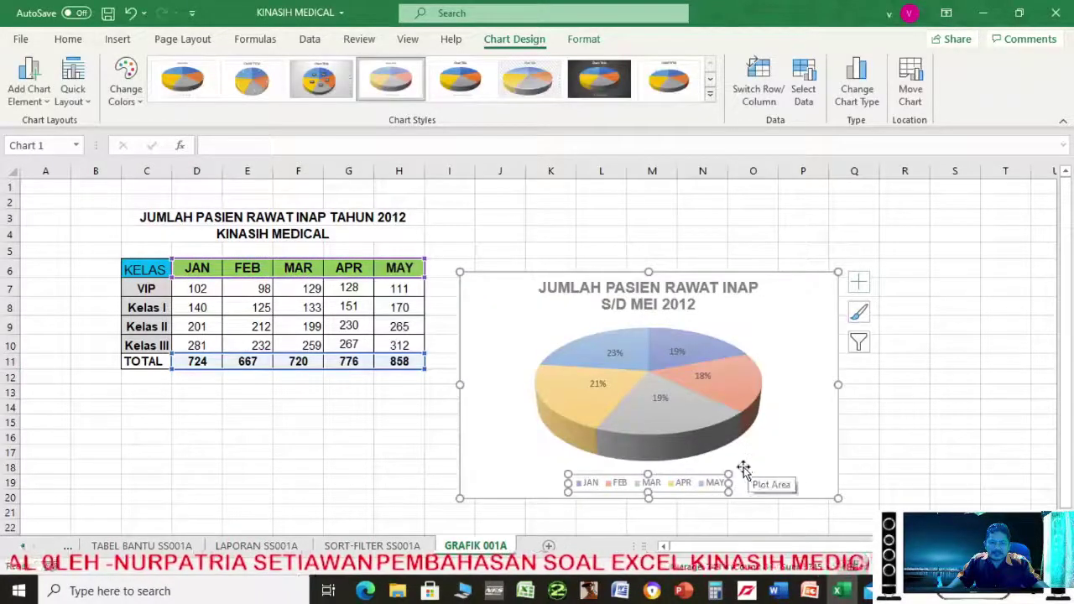
Change the month header in cell H6 to MEI
click(399, 268)
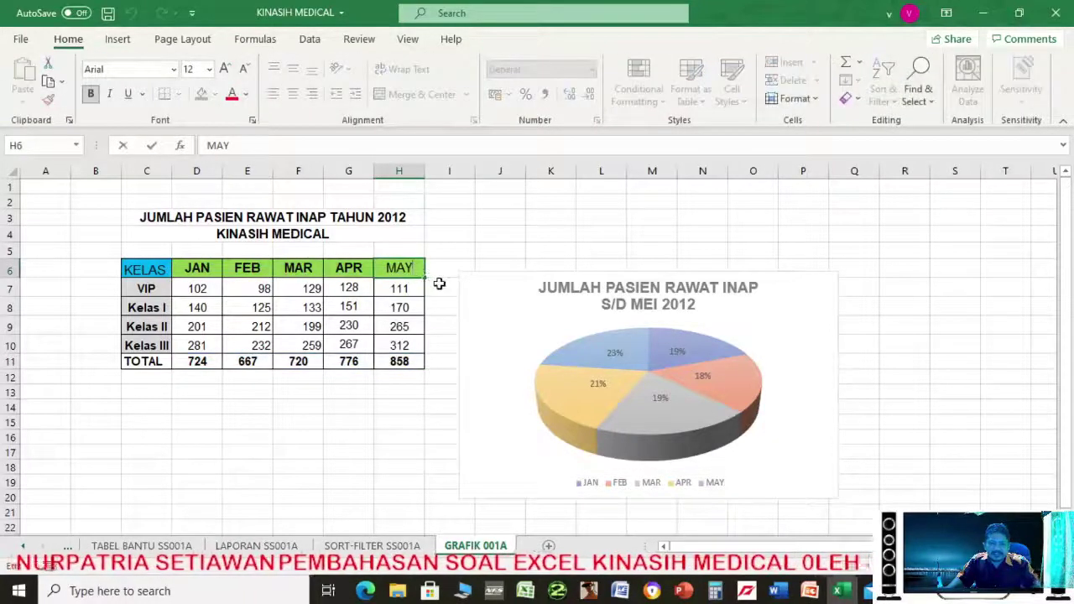
key(BackSpace)
key(BackSpace)
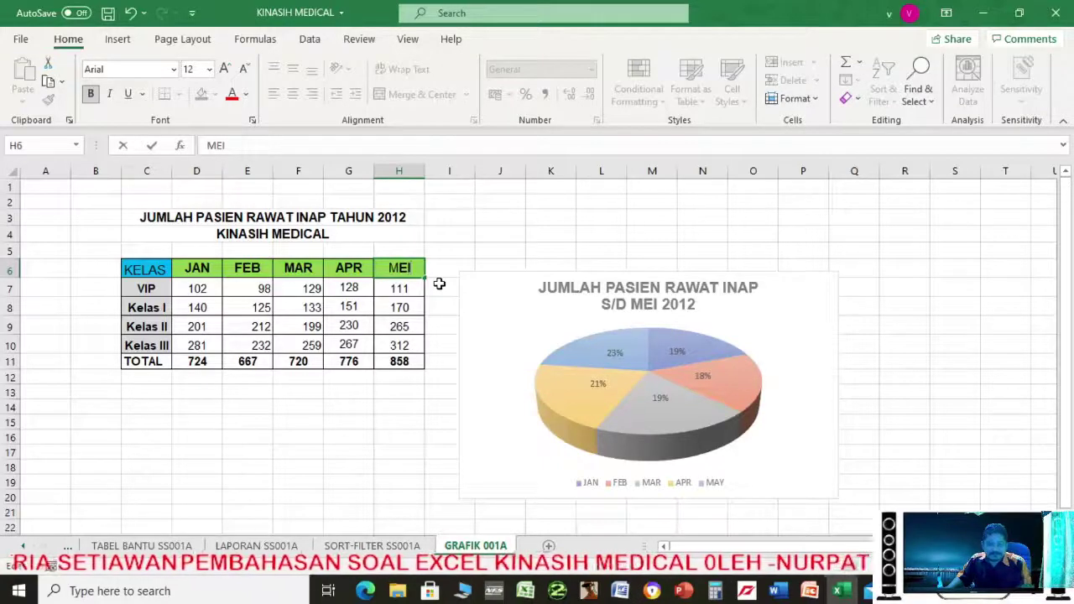
key(Return)
Check the pie chart on slide 5 in PowerPoint and apply the Excel quick layout that places the legend beneath the chart title
click(462, 407)
click(593, 486)
click(684, 592)
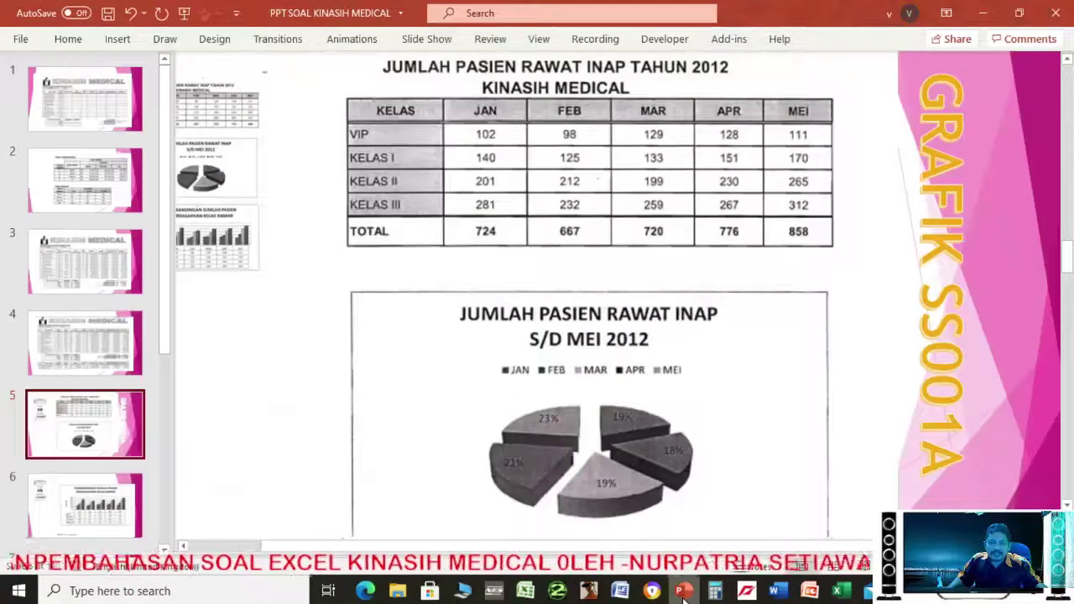
click(684, 593)
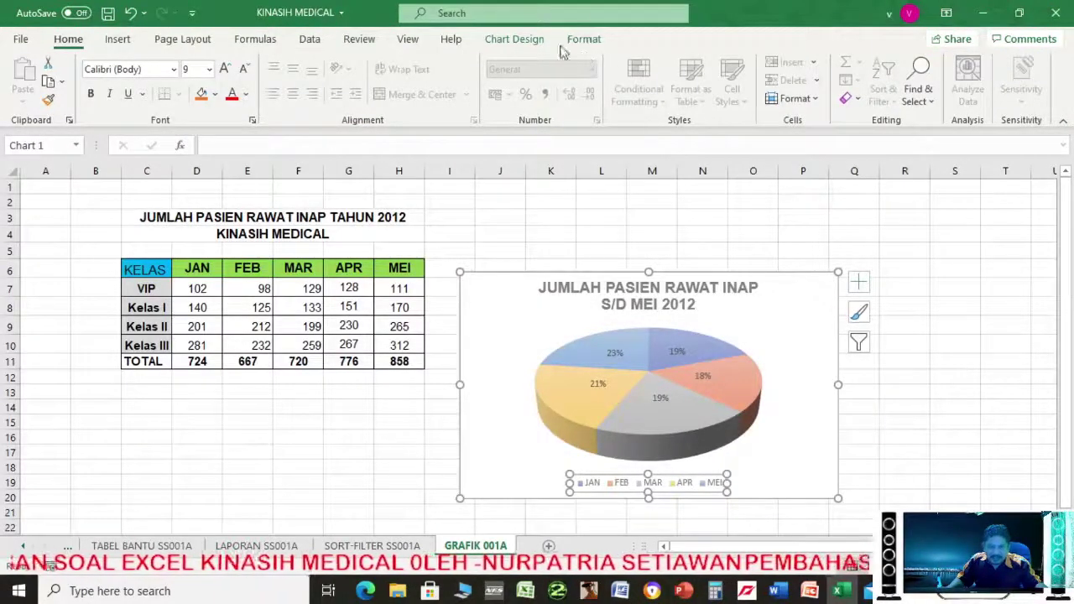
click(520, 40)
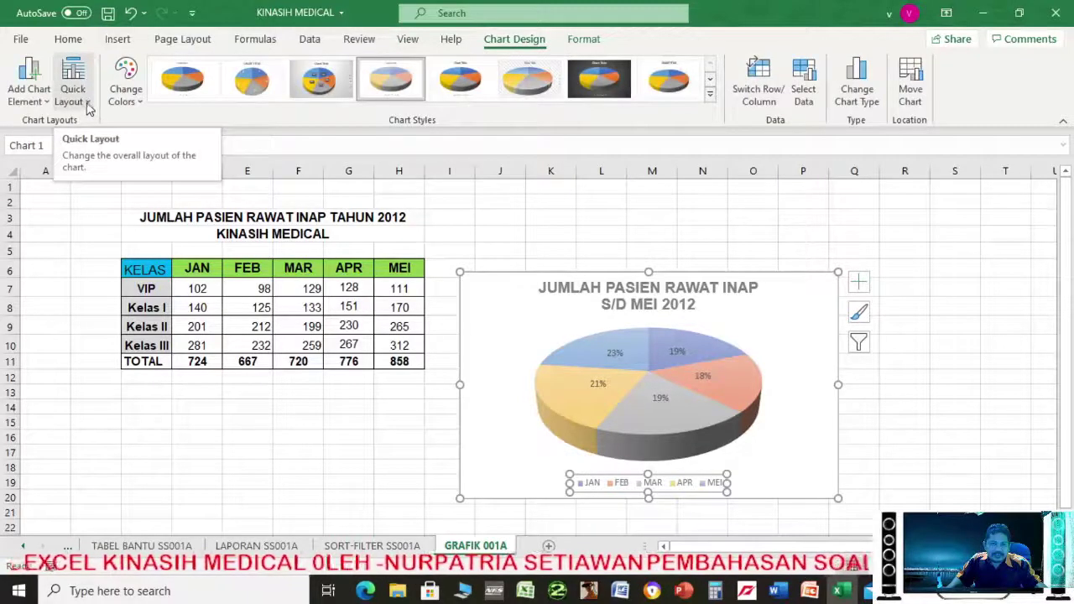
click(88, 105)
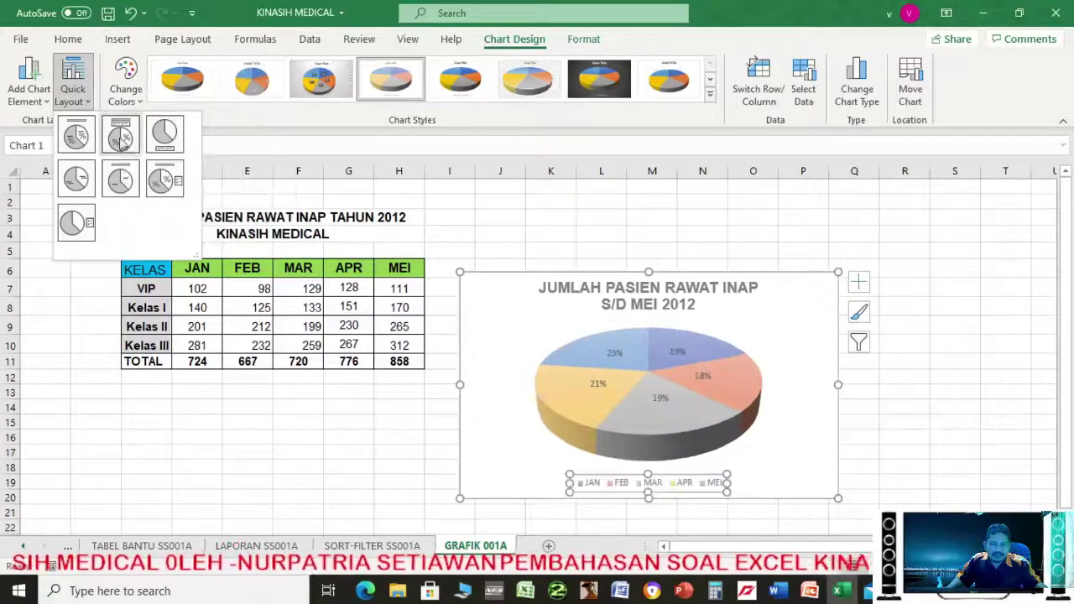
click(121, 136)
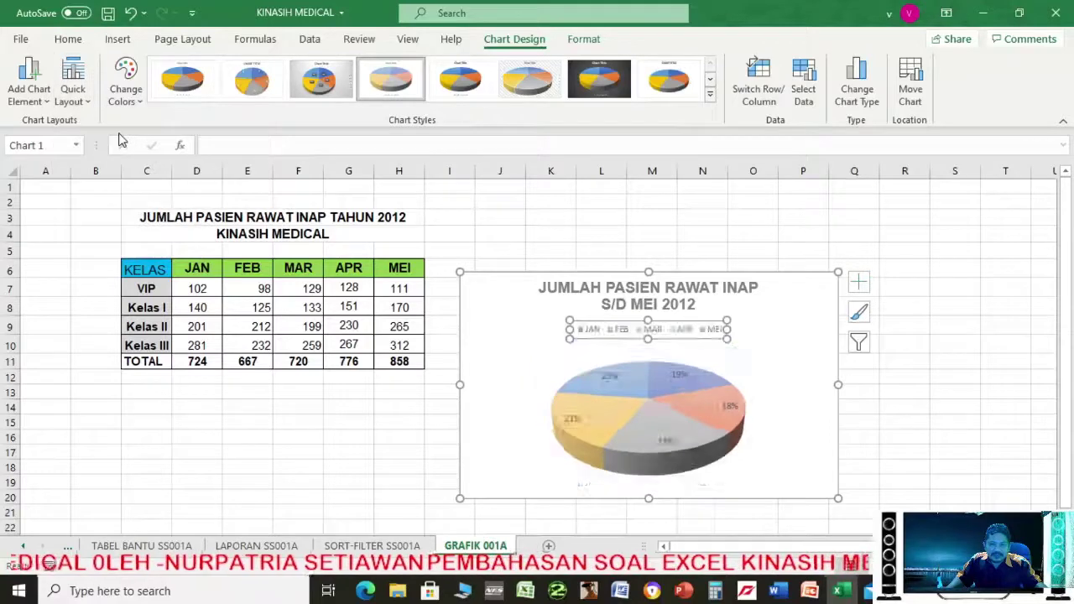
Compare with slide 5 in PowerPoint and explode the Excel pie so all five slices are pulled apart from the centre
click(789, 429)
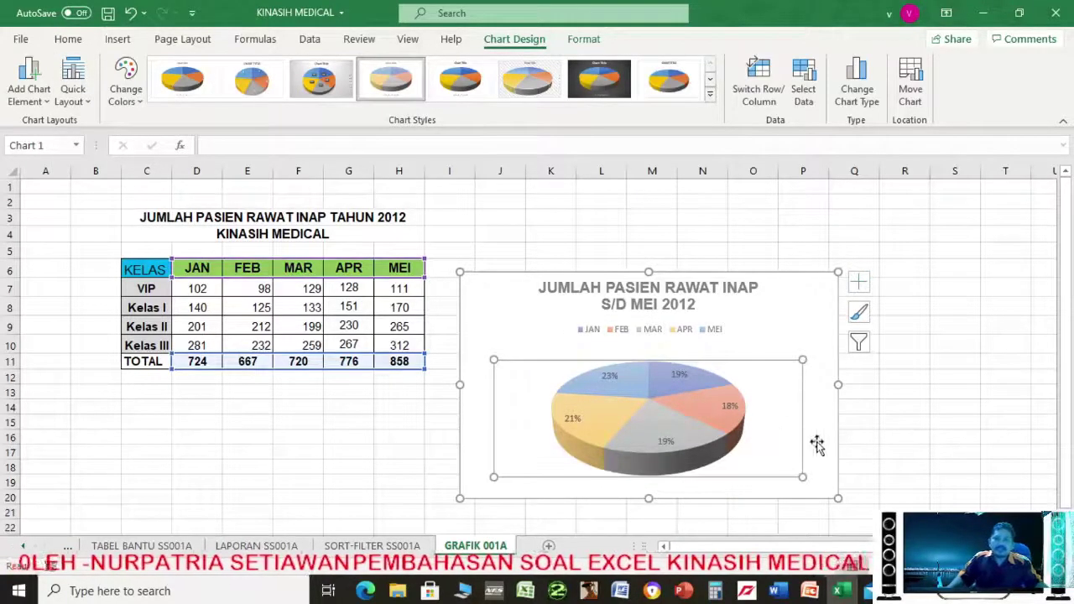
click(688, 590)
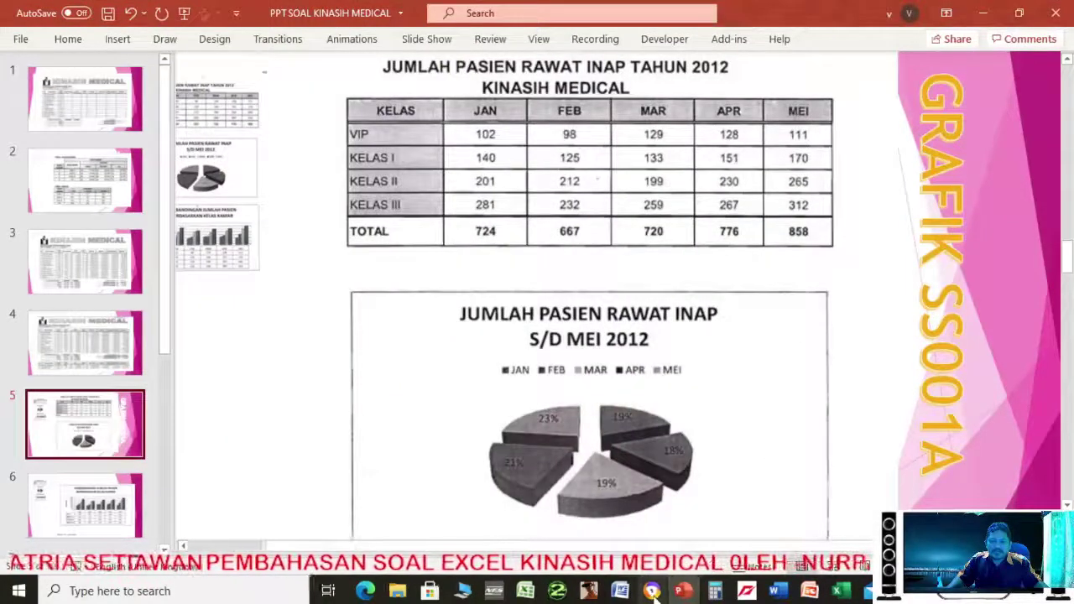
click(684, 591)
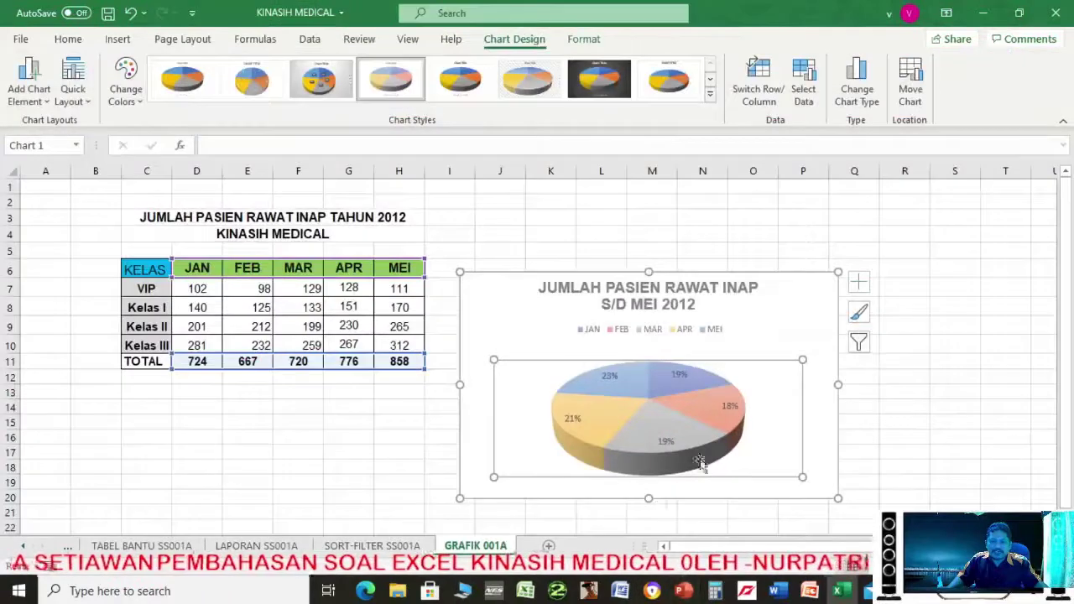
click(813, 345)
drag(680, 424, 690, 464)
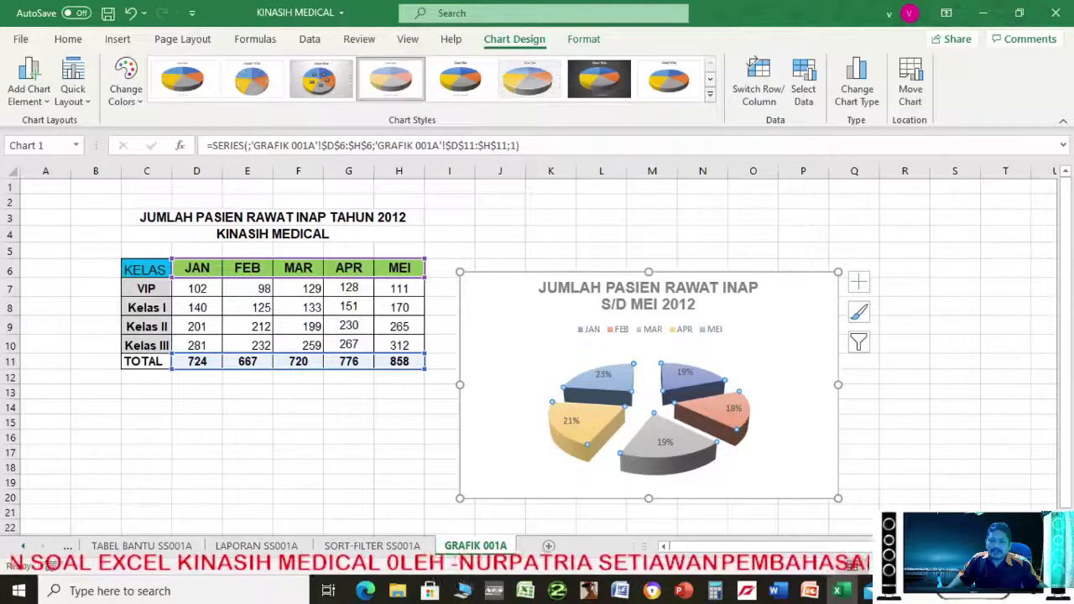
Place the pie chart below the table, reduced to roughly the table's width, and check the page in the print preview
scroll(1030, 493, down, 1)
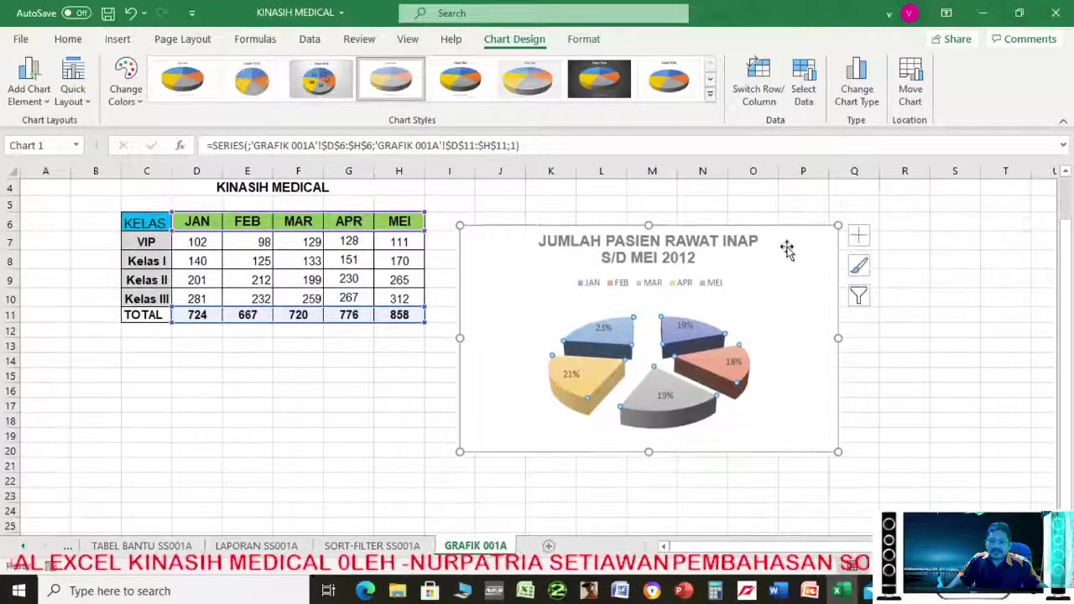
click(751, 249)
drag(798, 243, 484, 366)
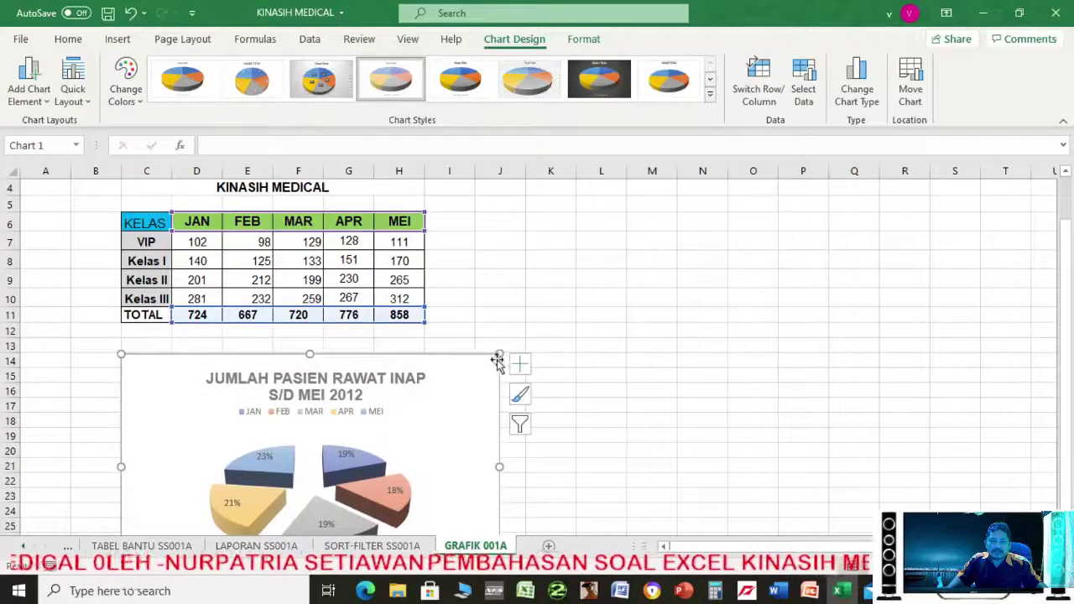
drag(497, 357, 459, 370)
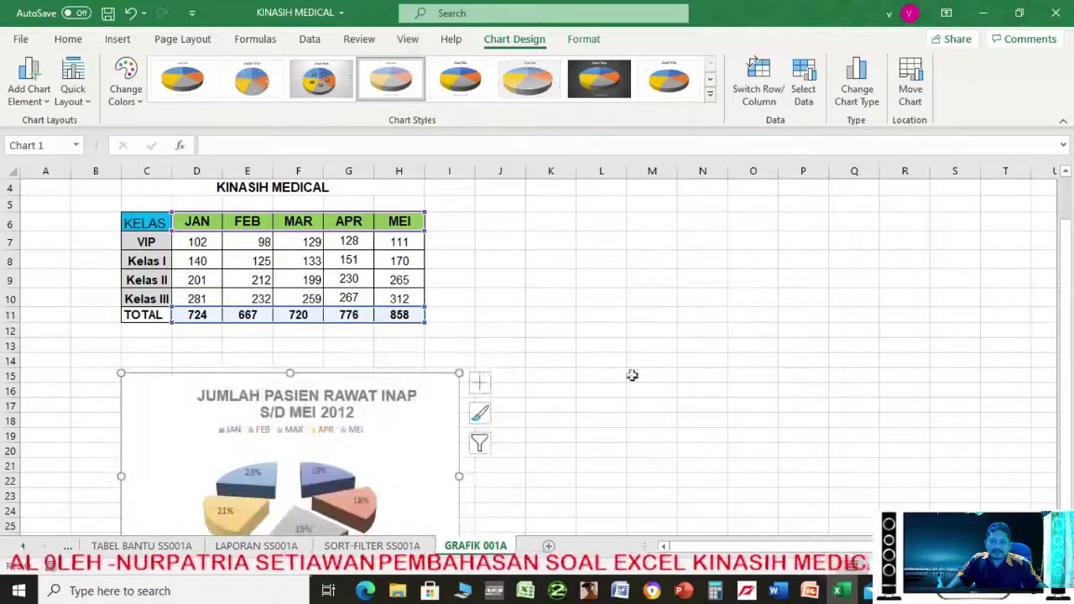
scroll(638, 377, down, 6)
click(577, 379)
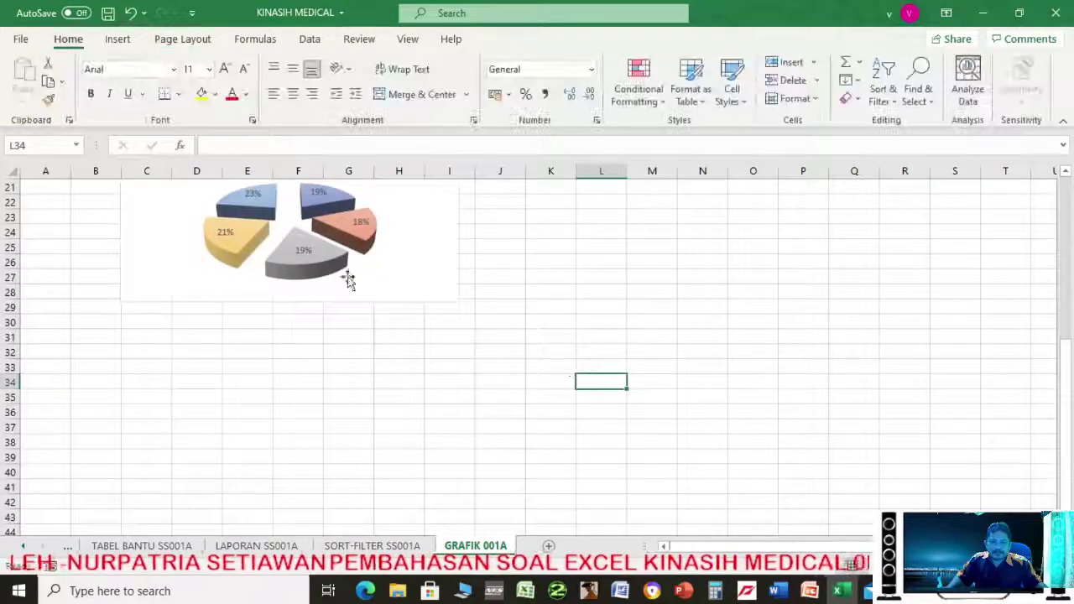
click(20, 38)
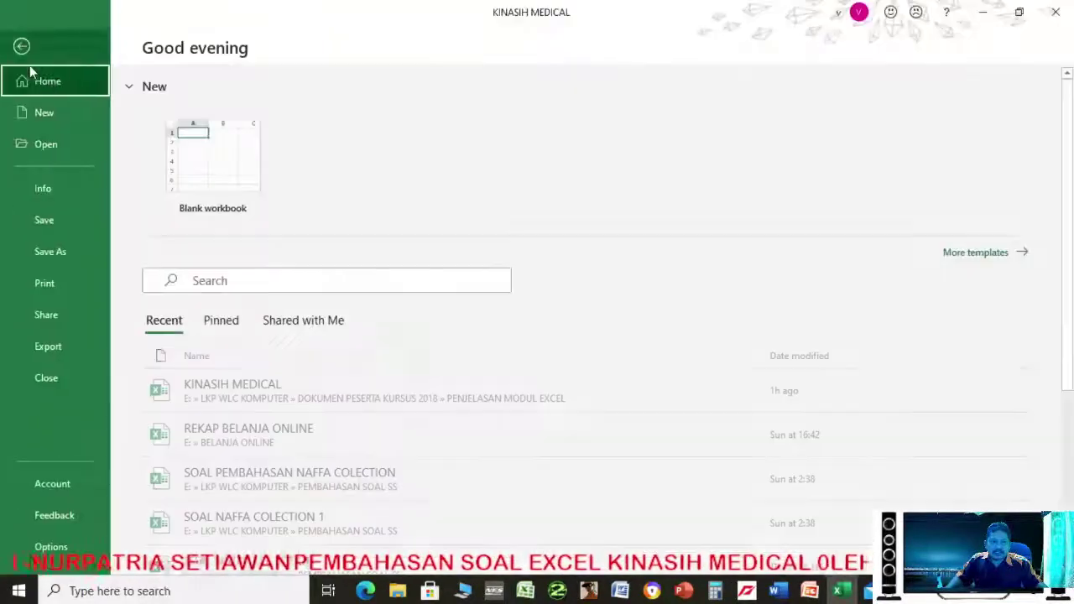
click(46, 280)
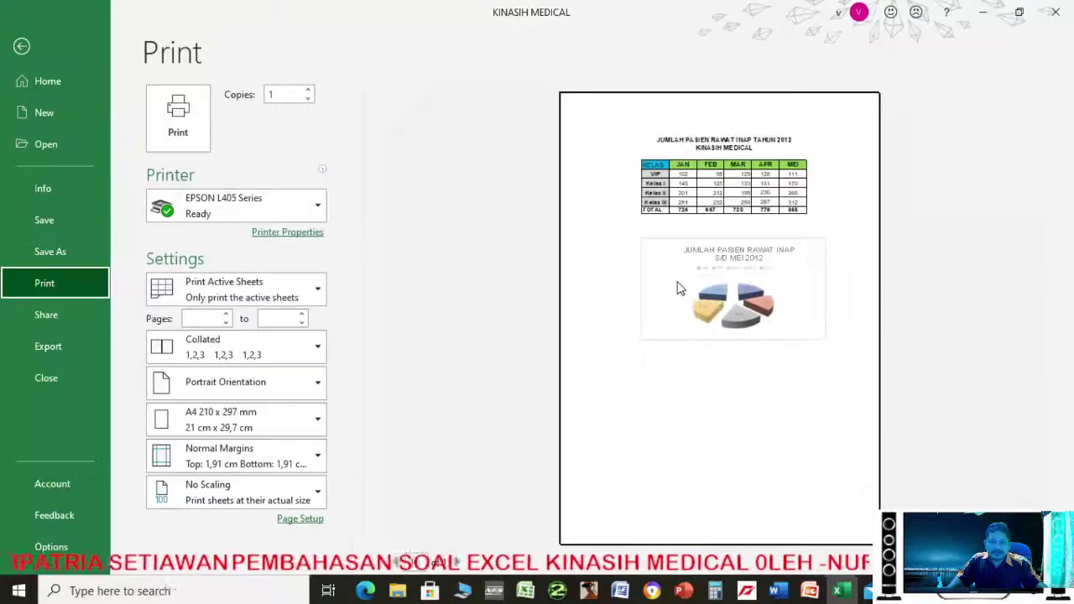
click(21, 46)
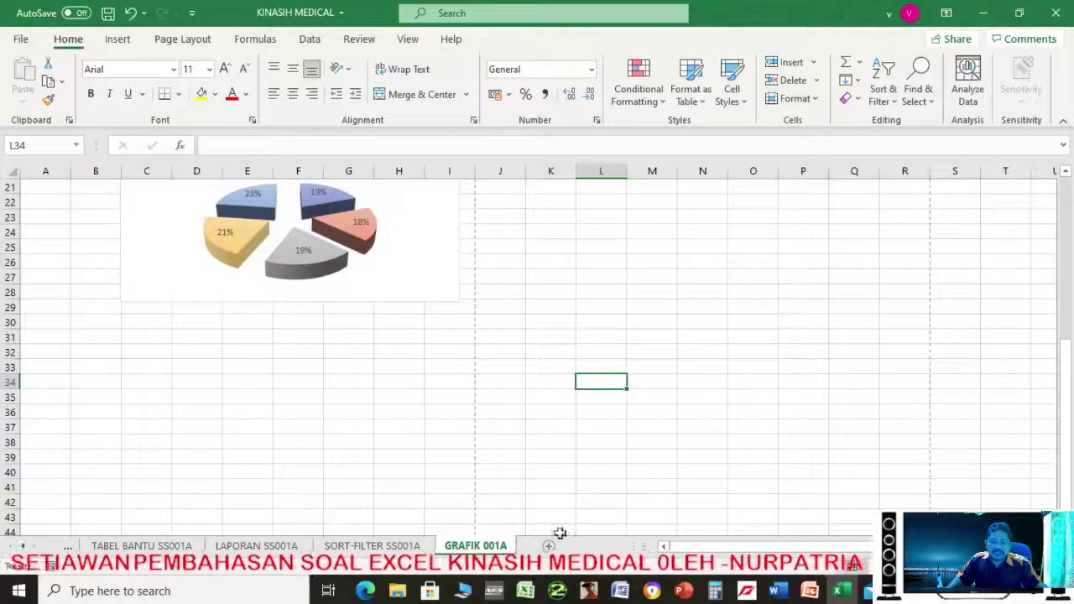
Following the column chart on slide 6 in PowerPoint, insert a 3-D clustered column chart in Excel from C6:H10 and place it beside the table
click(684, 592)
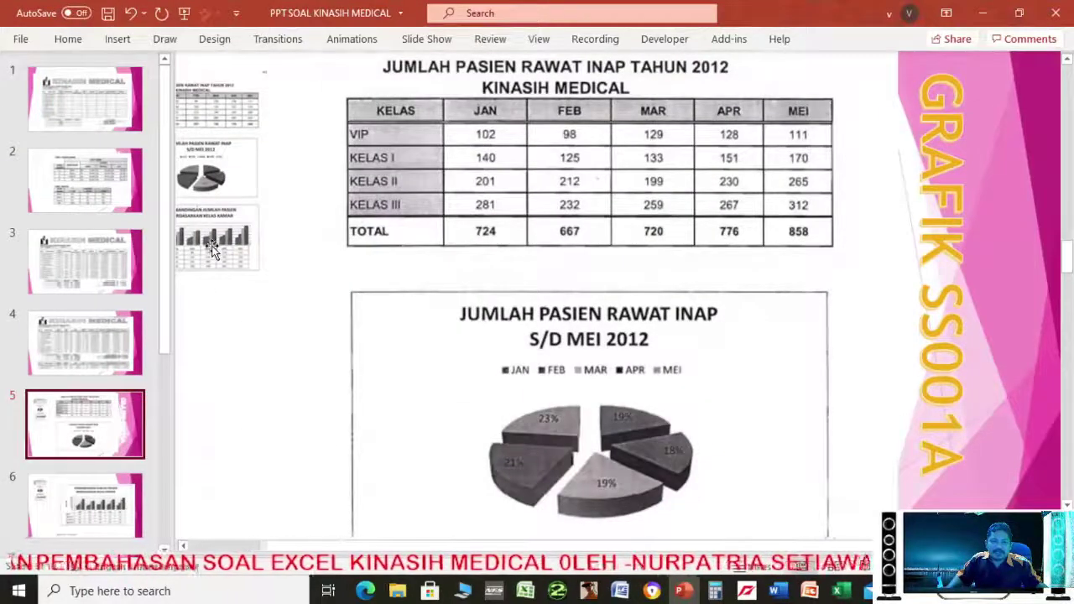
click(105, 527)
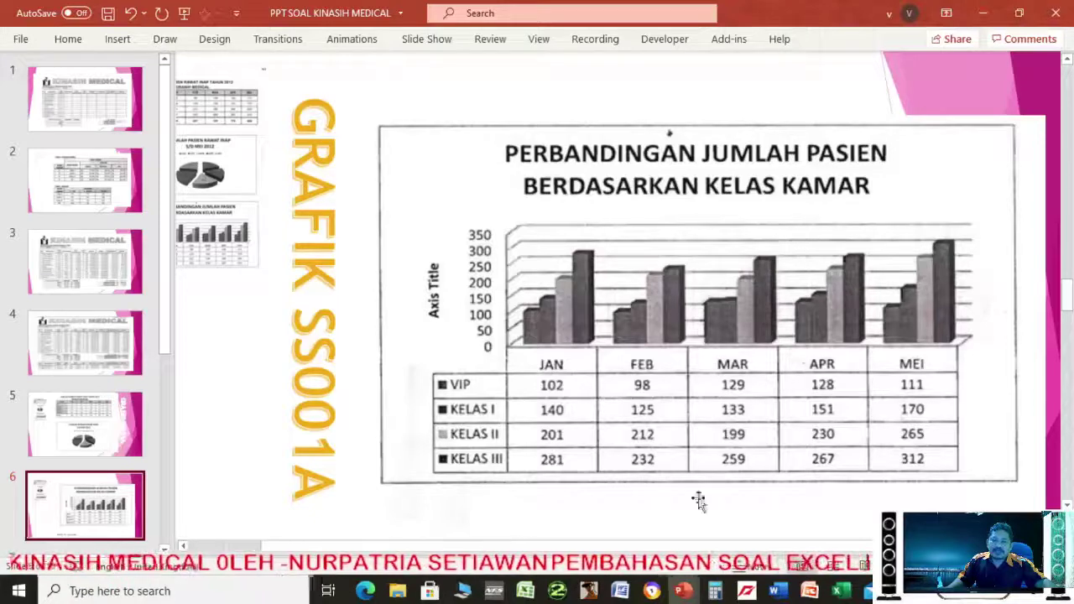
mouse_move(685, 598)
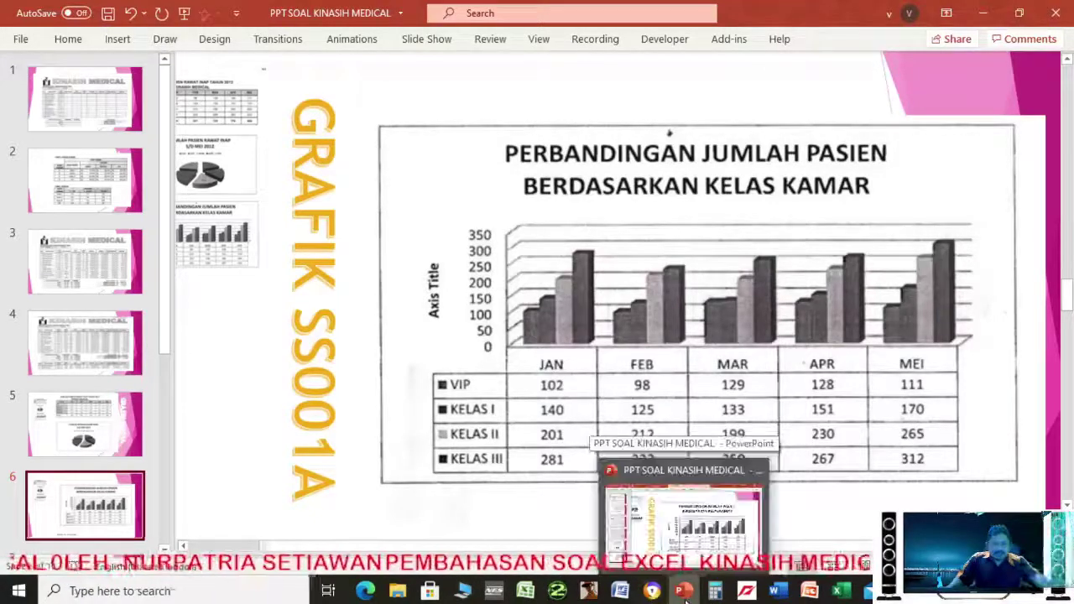
click(856, 594)
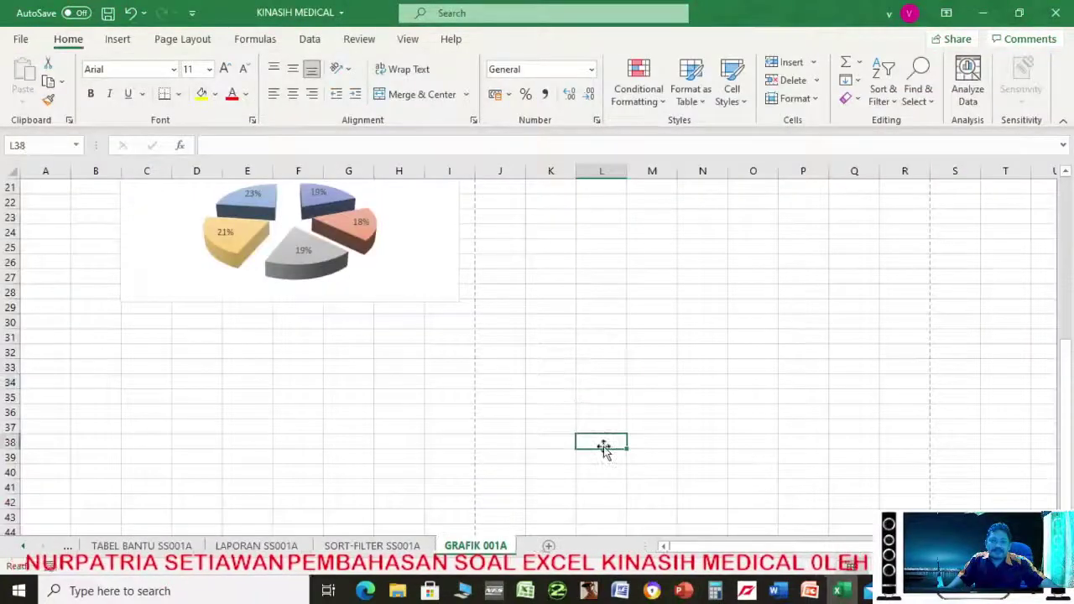
scroll(878, 444, up, 7)
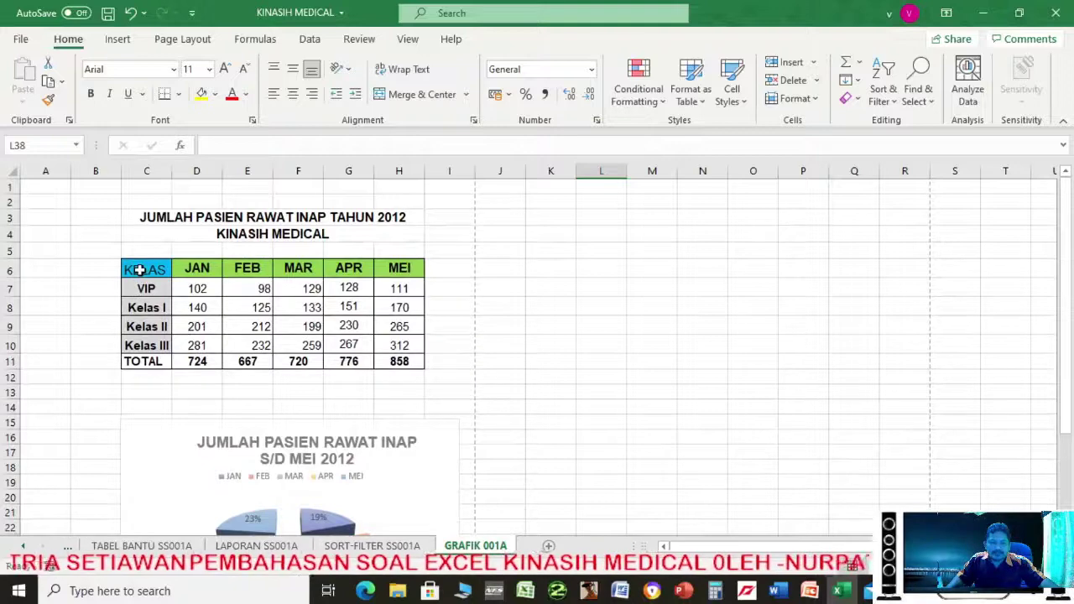
drag(139, 270, 398, 344)
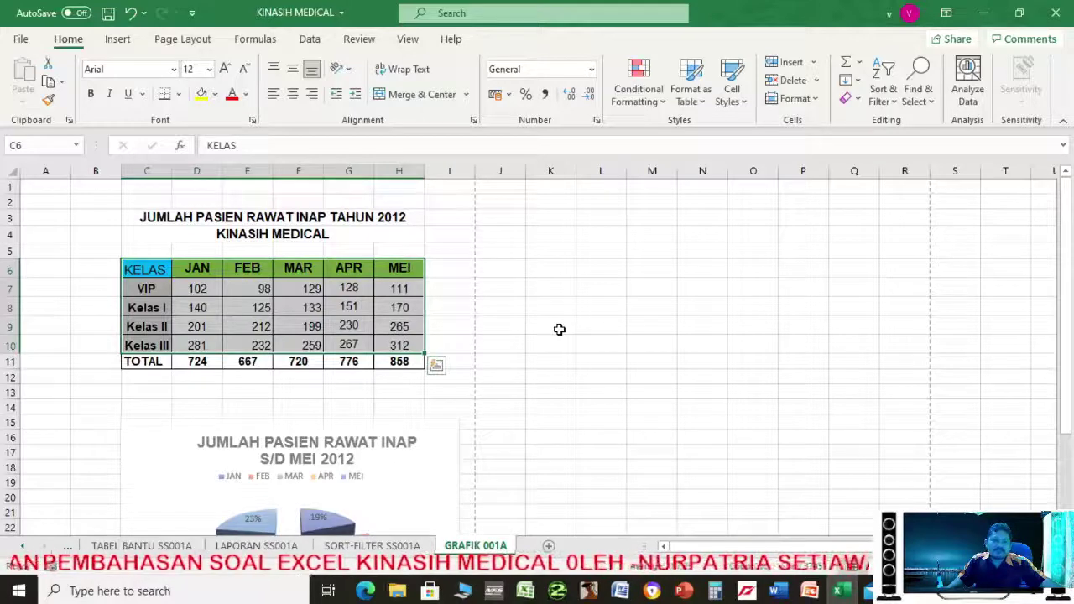
click(117, 39)
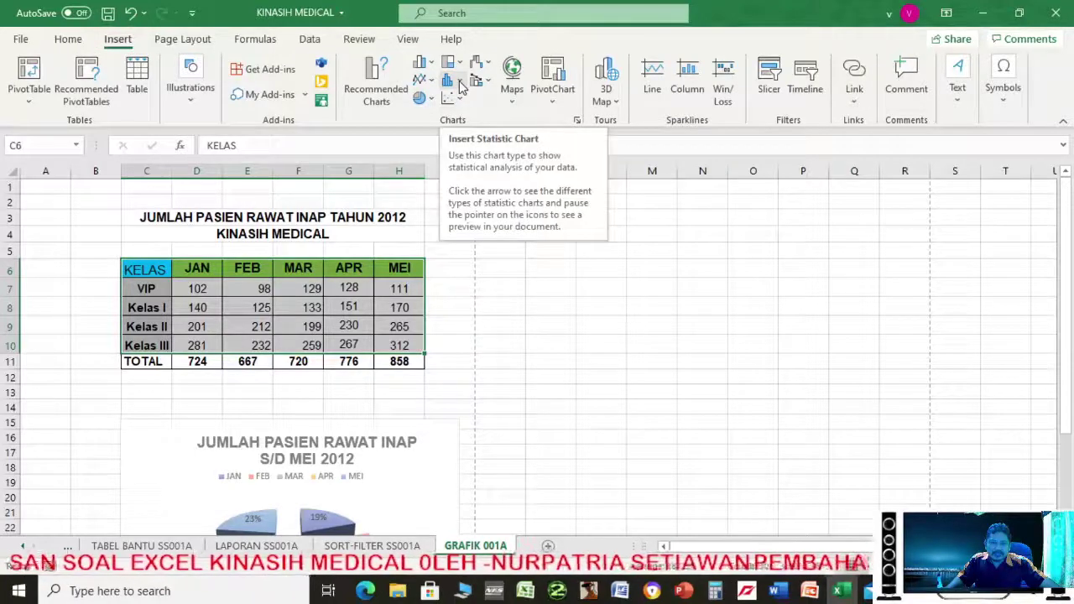
click(431, 64)
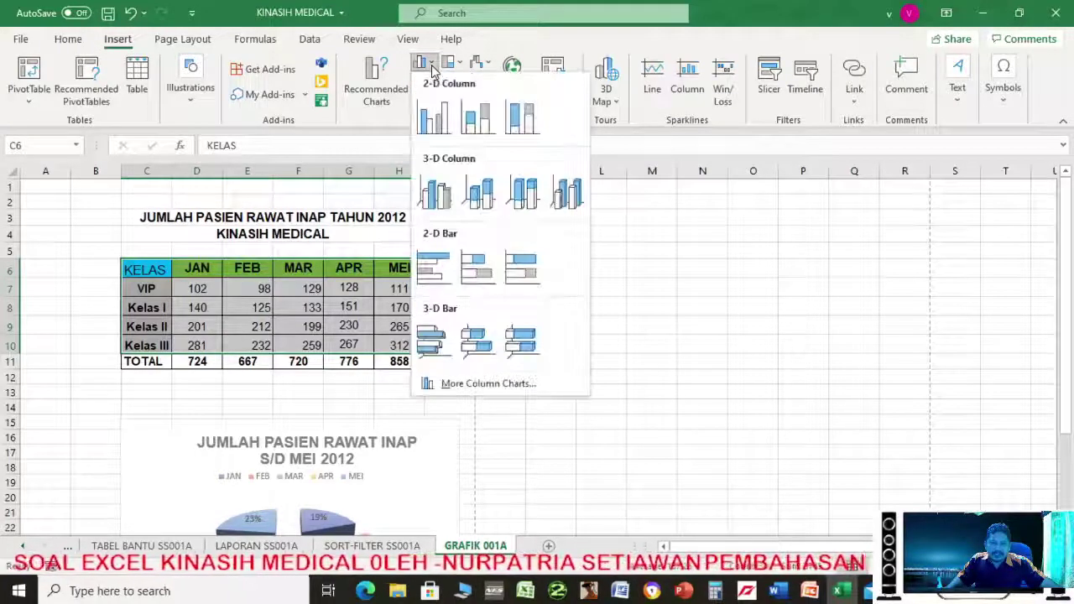
click(681, 591)
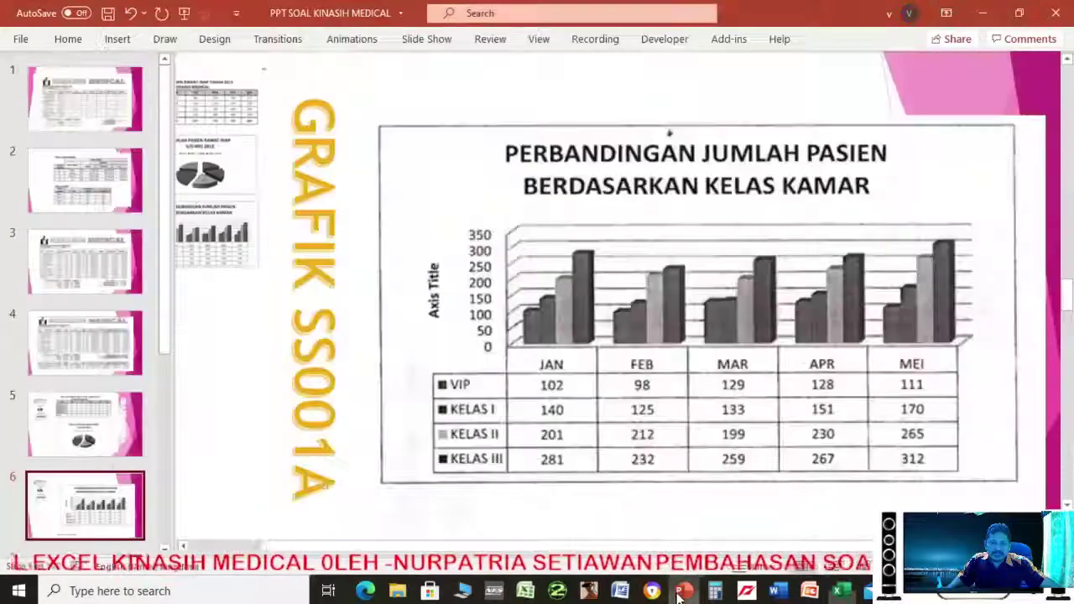
click(837, 591)
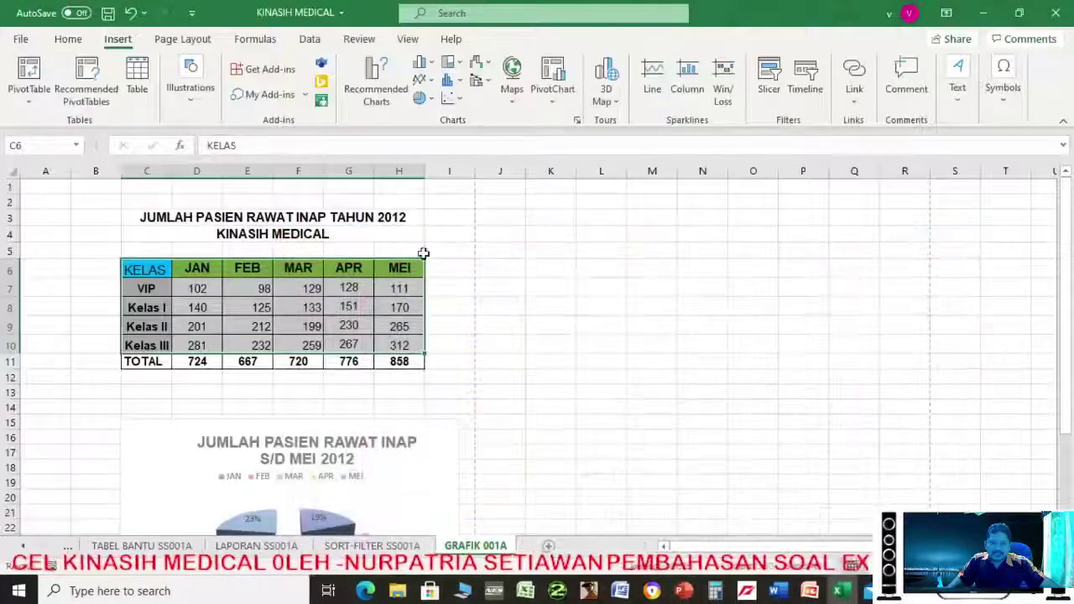
click(422, 63)
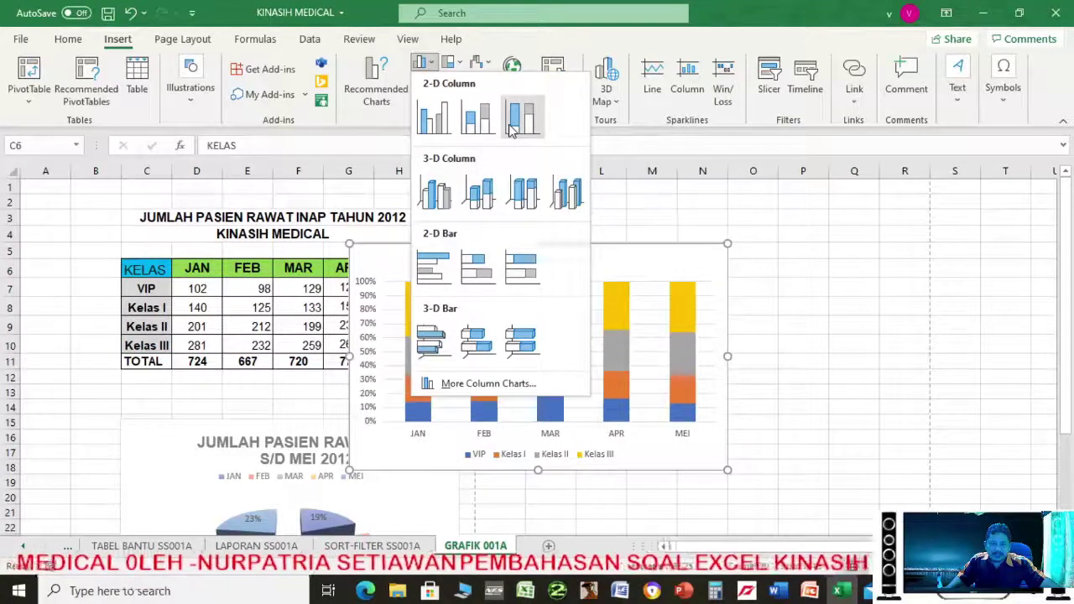
click(436, 194)
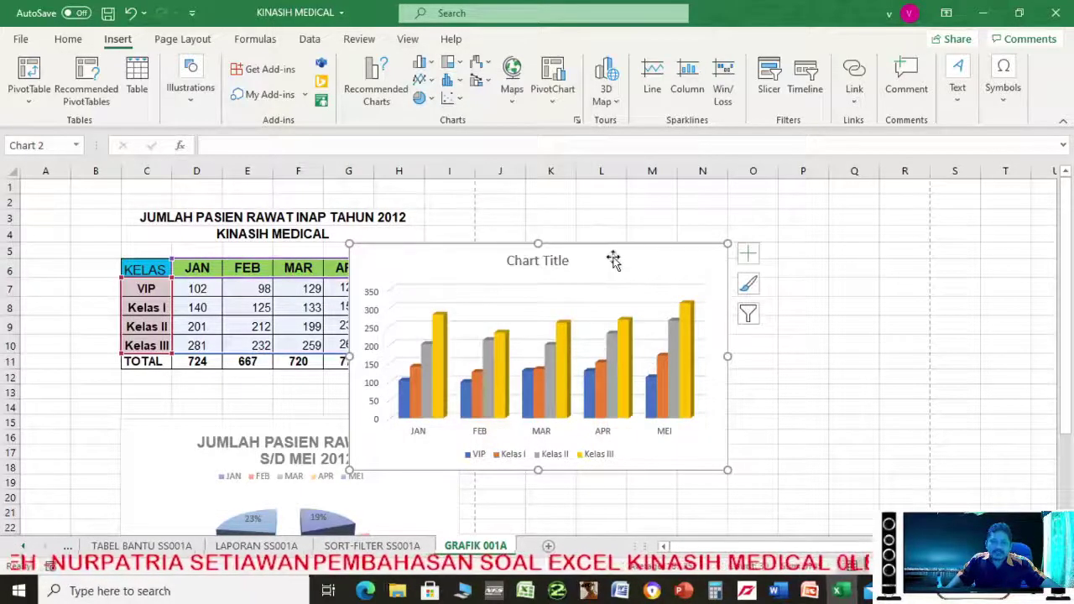
drag(617, 246, 751, 248)
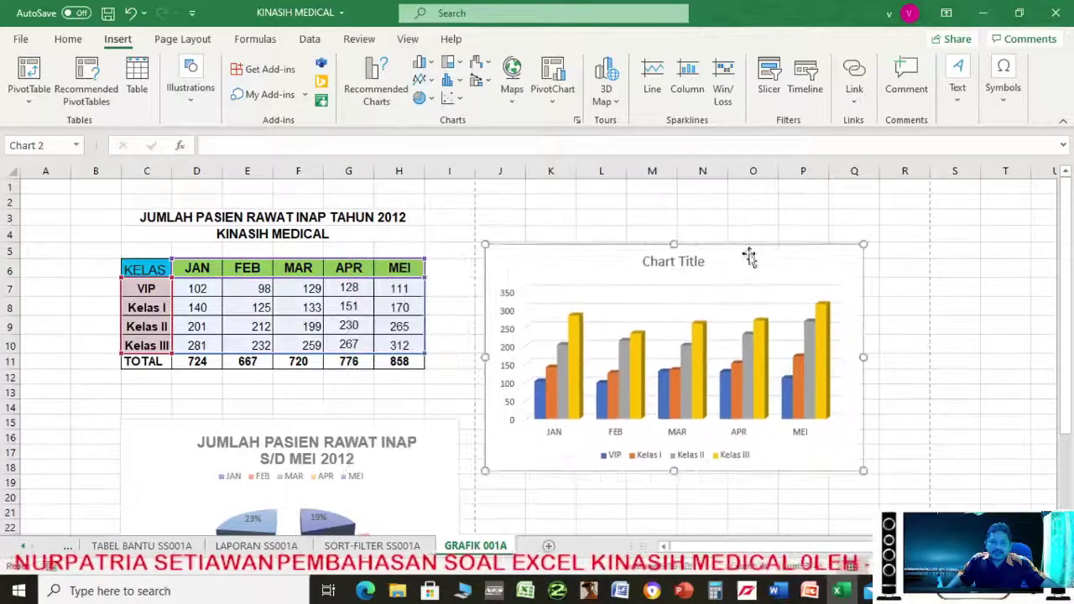
Apply the quick layout with a data table and vertical axis title to the Excel column chart and compare it with slide 6 in PowerPoint
click(684, 593)
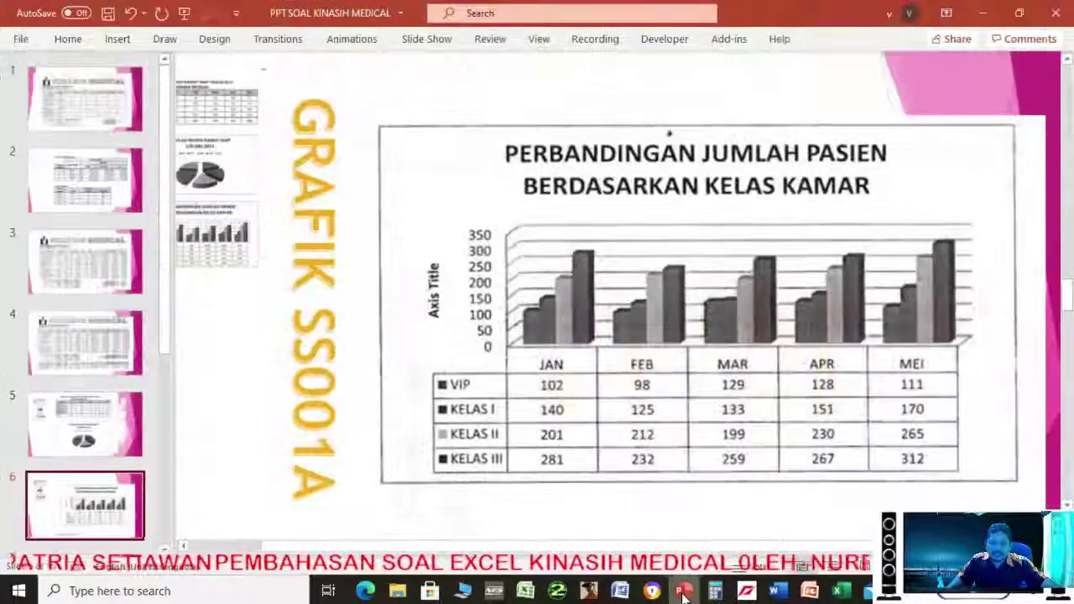
click(684, 592)
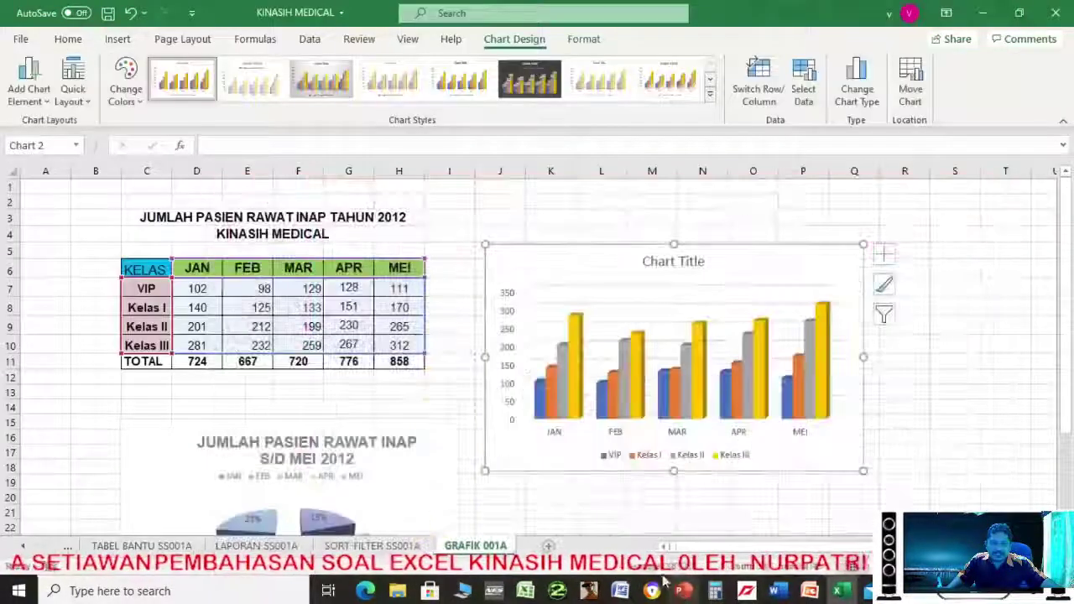
click(88, 108)
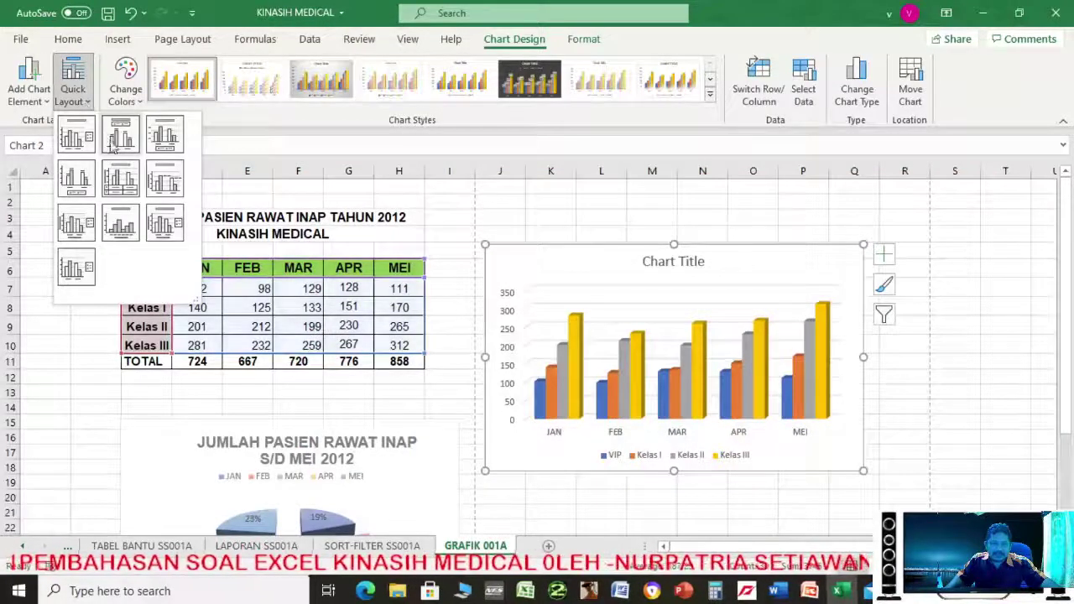
click(131, 191)
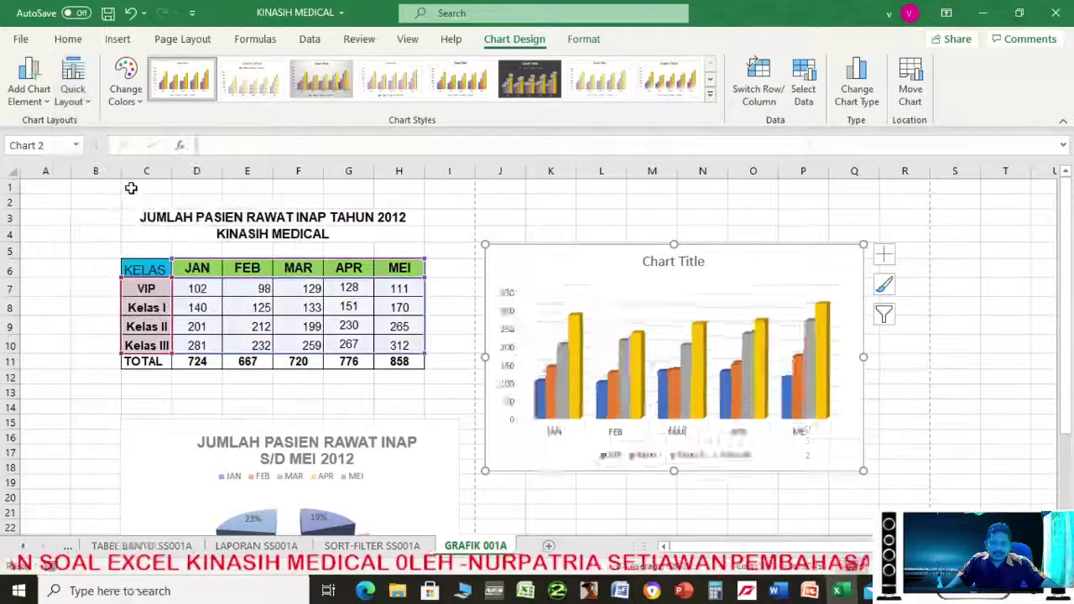
click(684, 592)
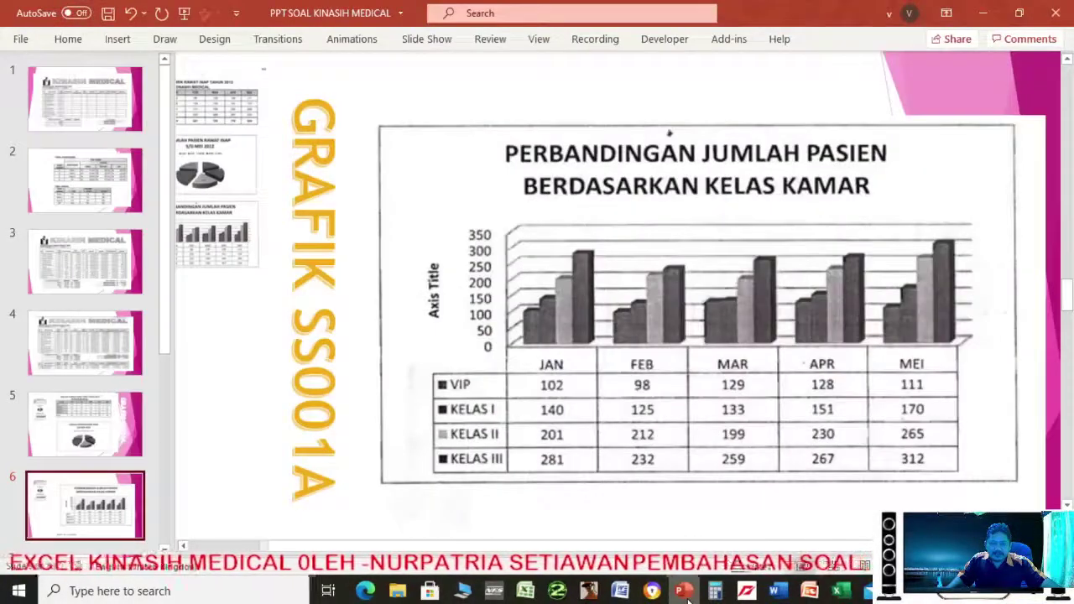
click(684, 592)
click(684, 592)
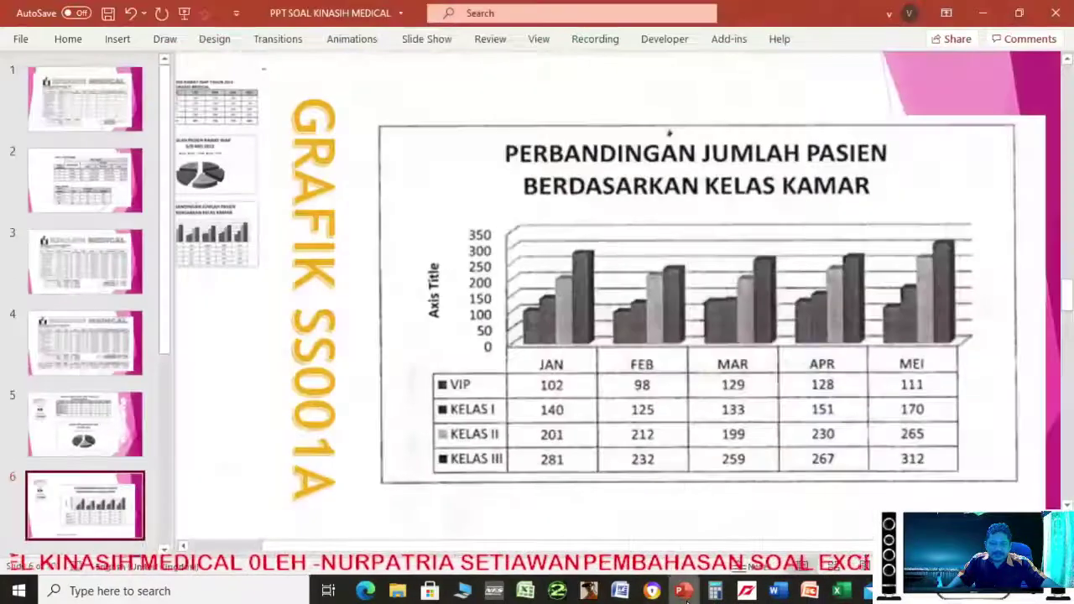
Check the chart title on slide 6 in PowerPoint and replace the Excel column chart's title with "PERBANDINGAN PASIEN BERDASARKAN JUMLAH KAMAR"
click(684, 592)
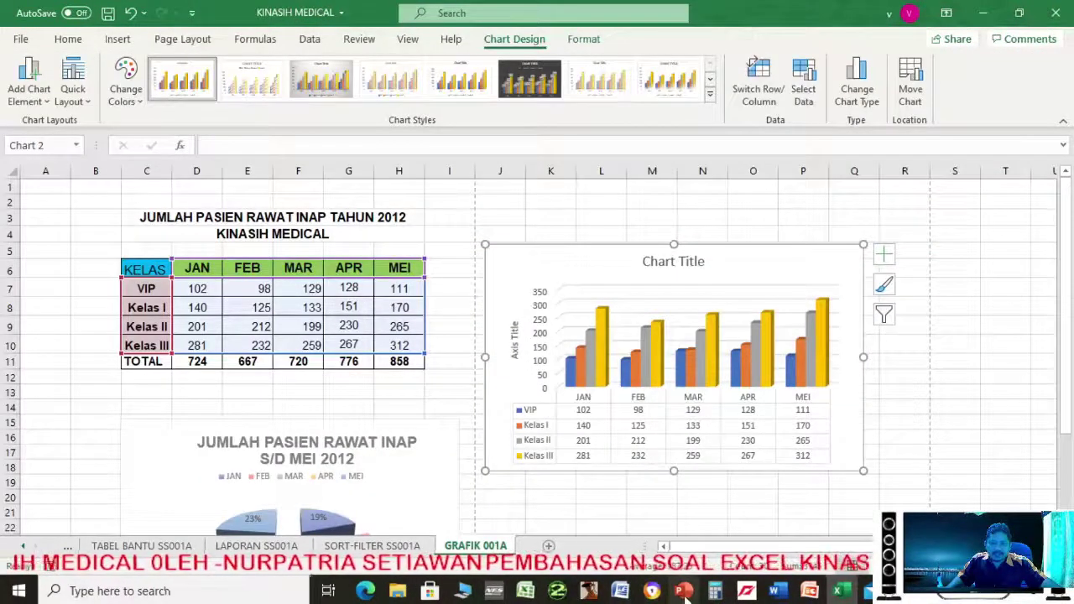
click(684, 592)
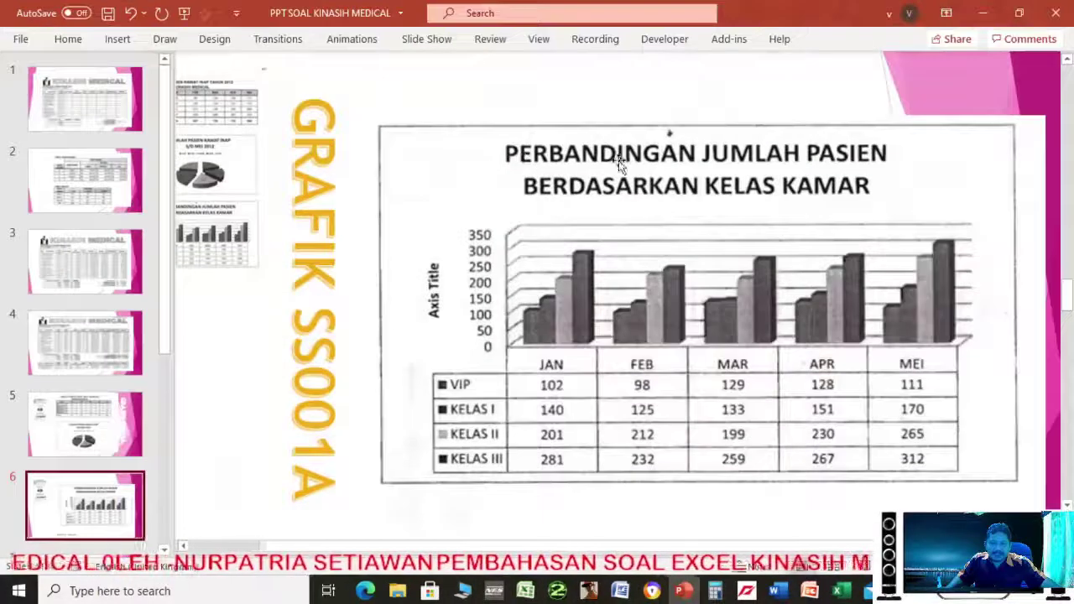
click(684, 592)
click(649, 263)
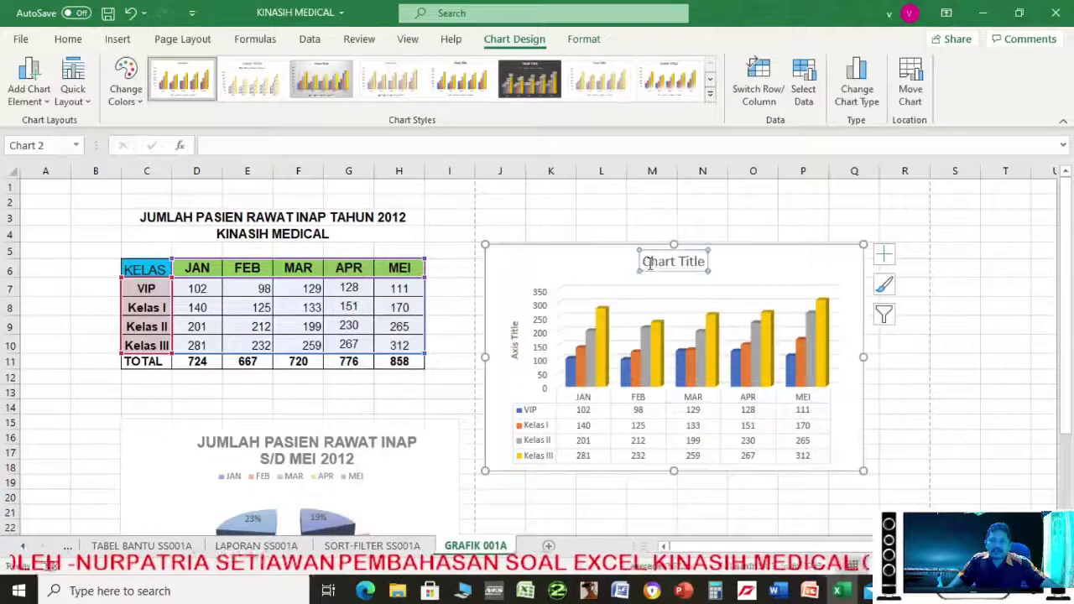
click(663, 261)
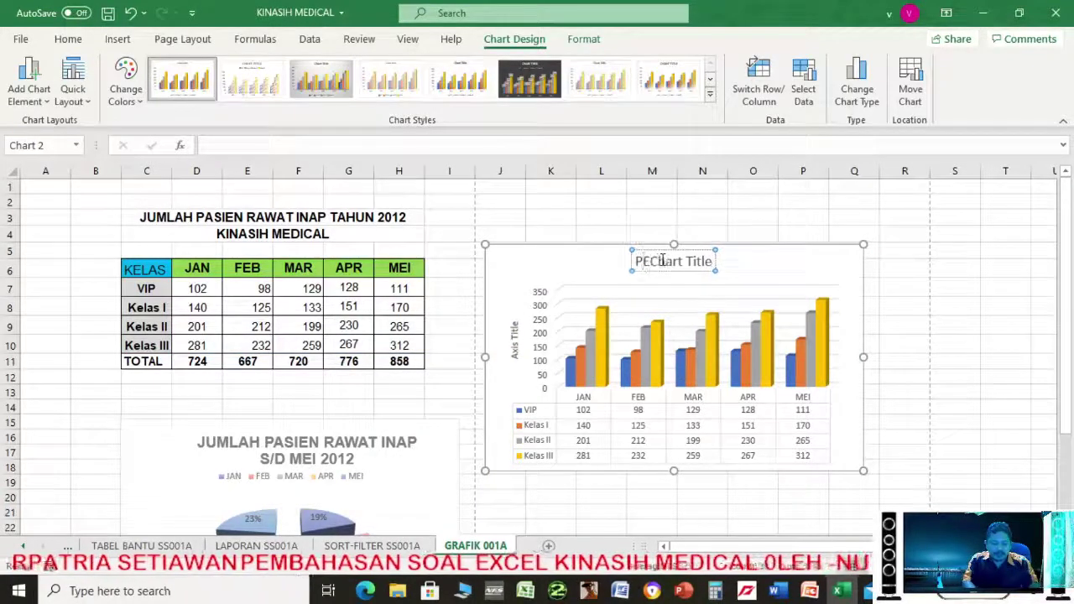
text(PERBANDINGAN )
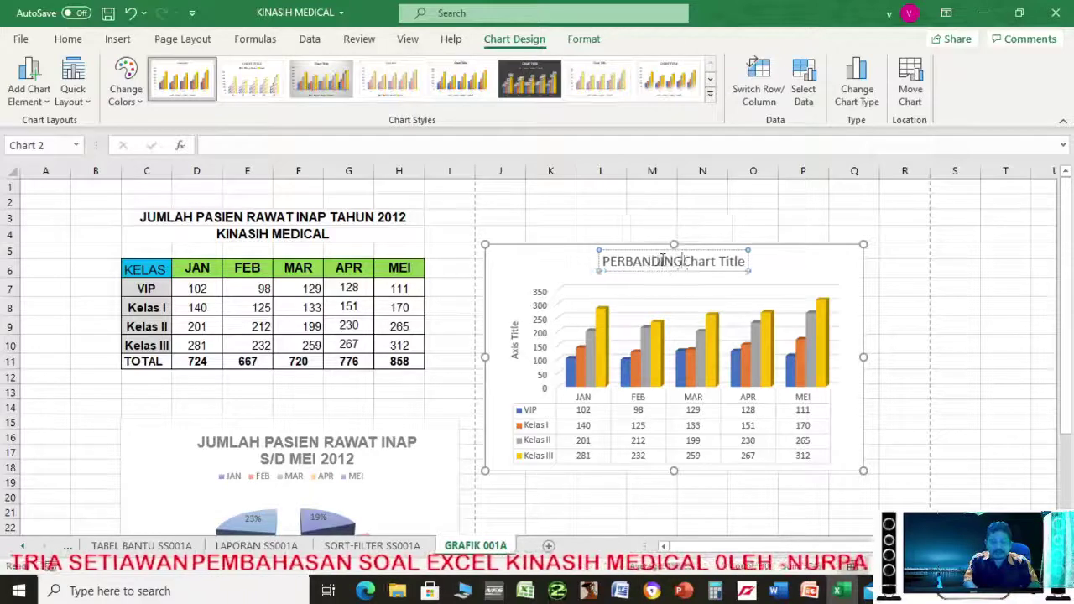
text(PAS)
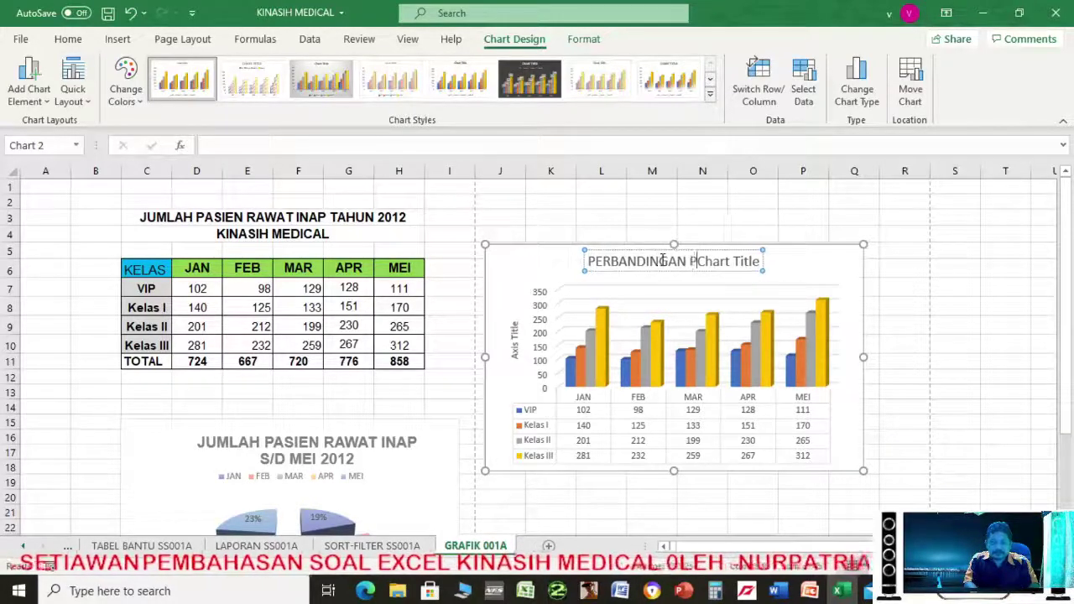
text(IEN B)
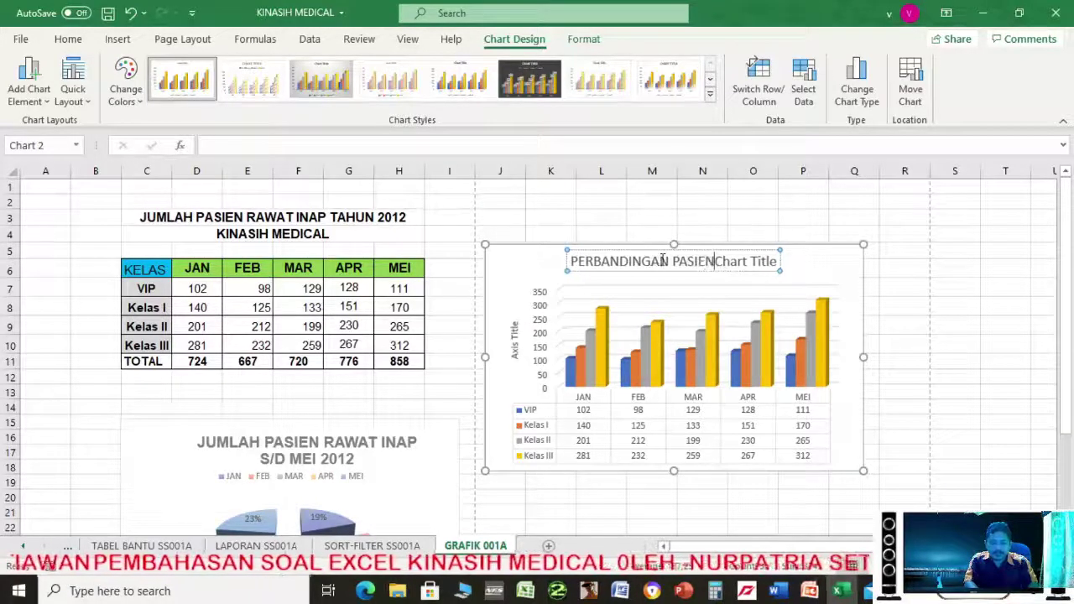
text(ERDASAR)
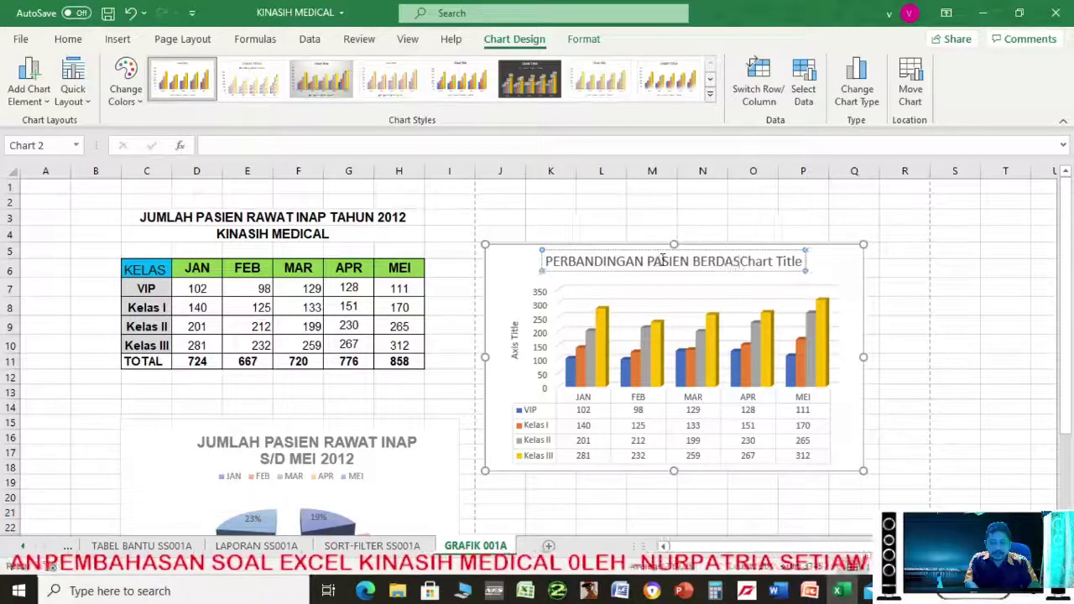
text(KAN JUN)
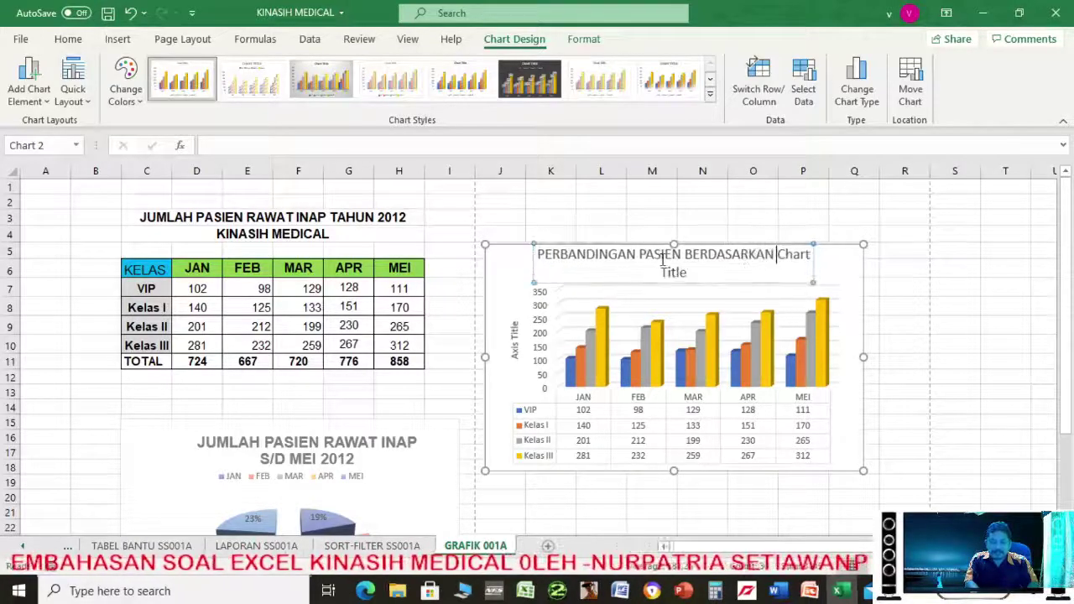
key(BackSpace)
text(M)
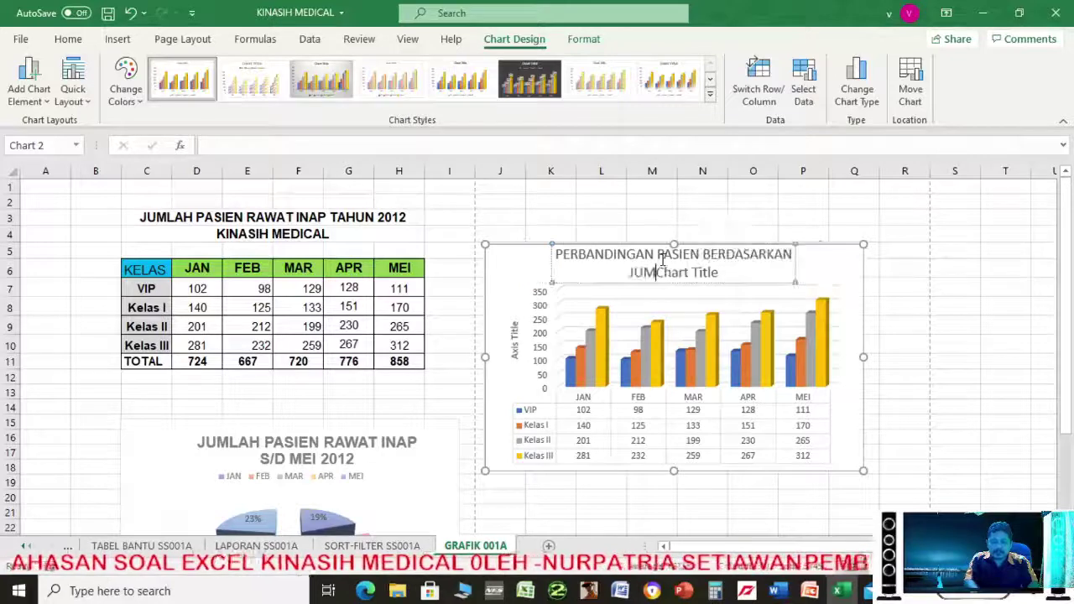
text(LAH KAMAR)
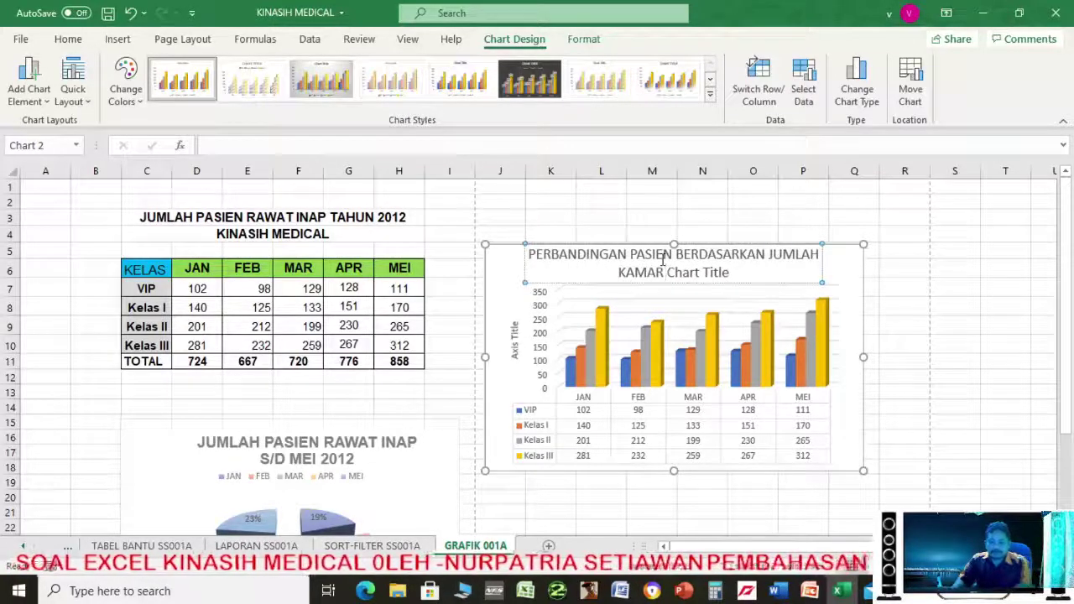
key(Delete)
key(Delete)
key(Delete)
key(Delete)
key(Delete)
key(Delete)
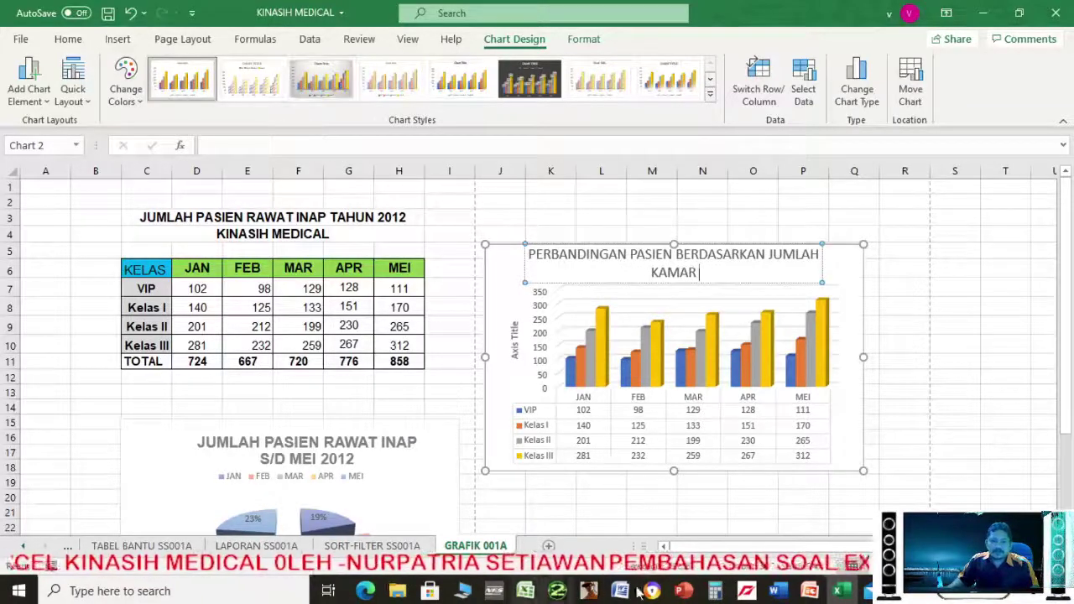
Recheck the title on slide 6 in PowerPoint and change the word JUMLAH to KELAS in the Excel column chart's title
click(687, 592)
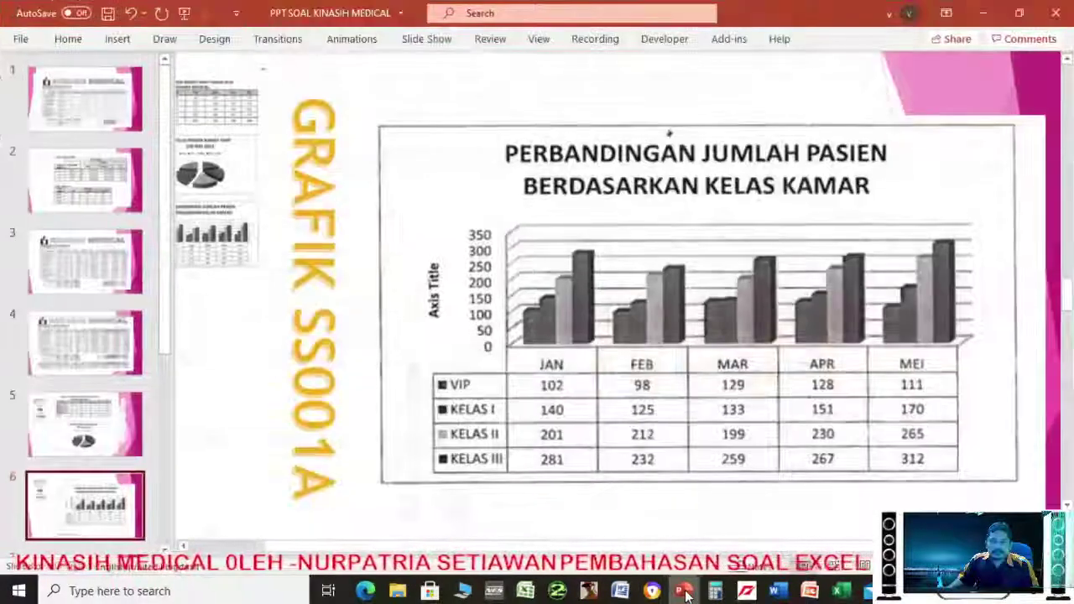
click(687, 593)
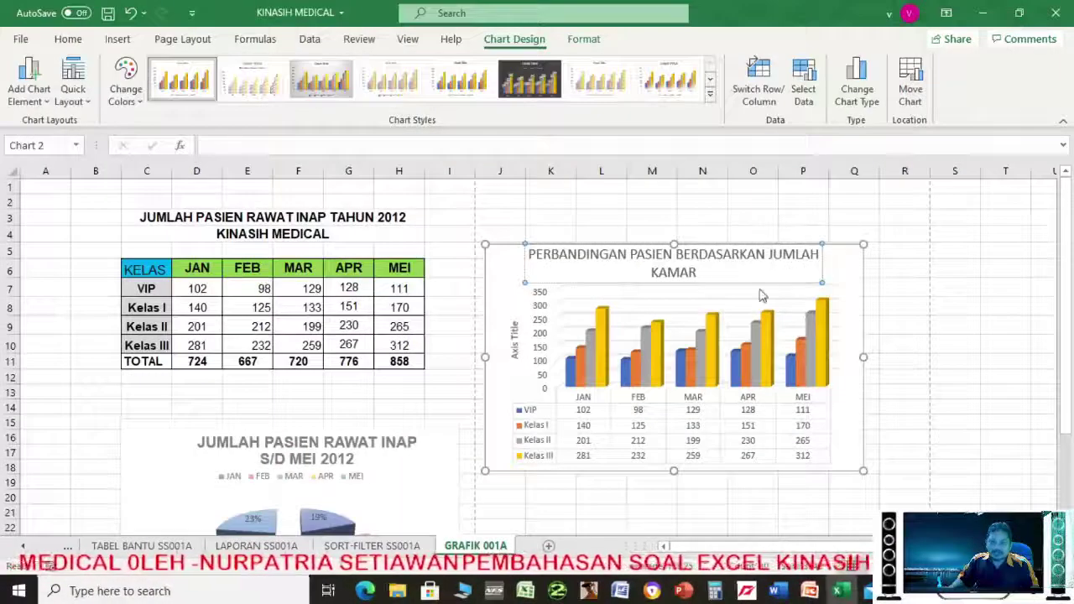
key(Delete)
key(Delete)
key(Delete)
key(Delete)
key(Delete)
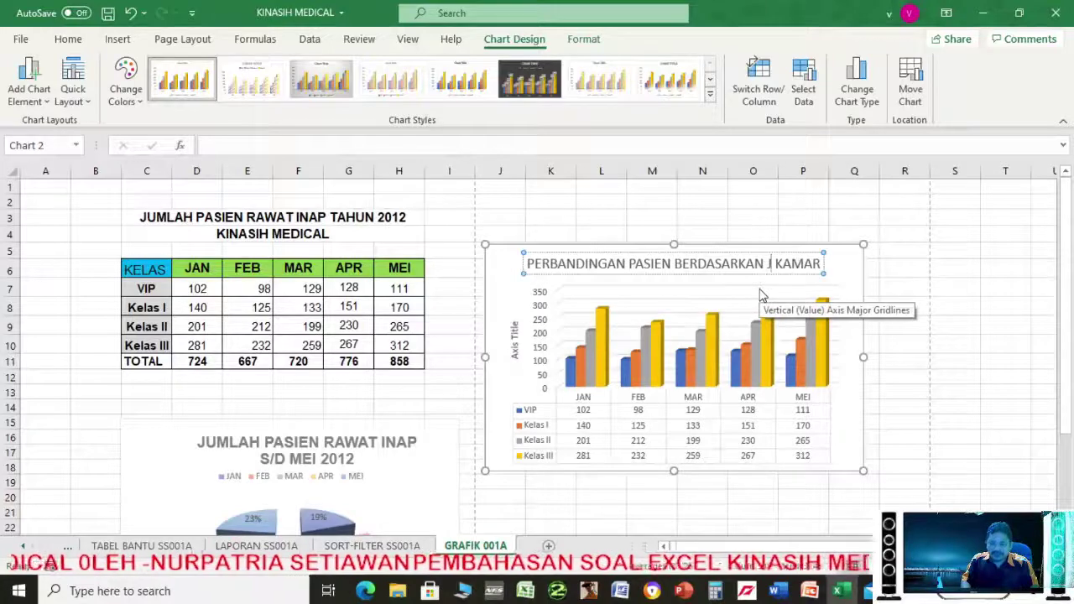
key(BackSpace)
text(KELAS)
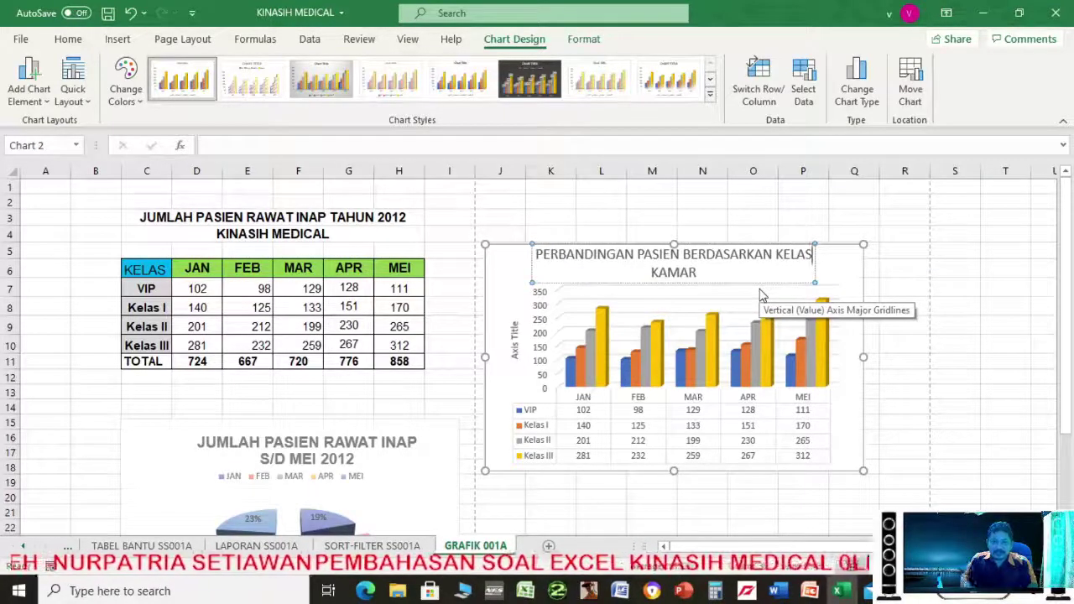
Compare the title's line layout with slide 6 in PowerPoint and start a new line before BERDASARKAN in the Excel column chart's title
click(688, 597)
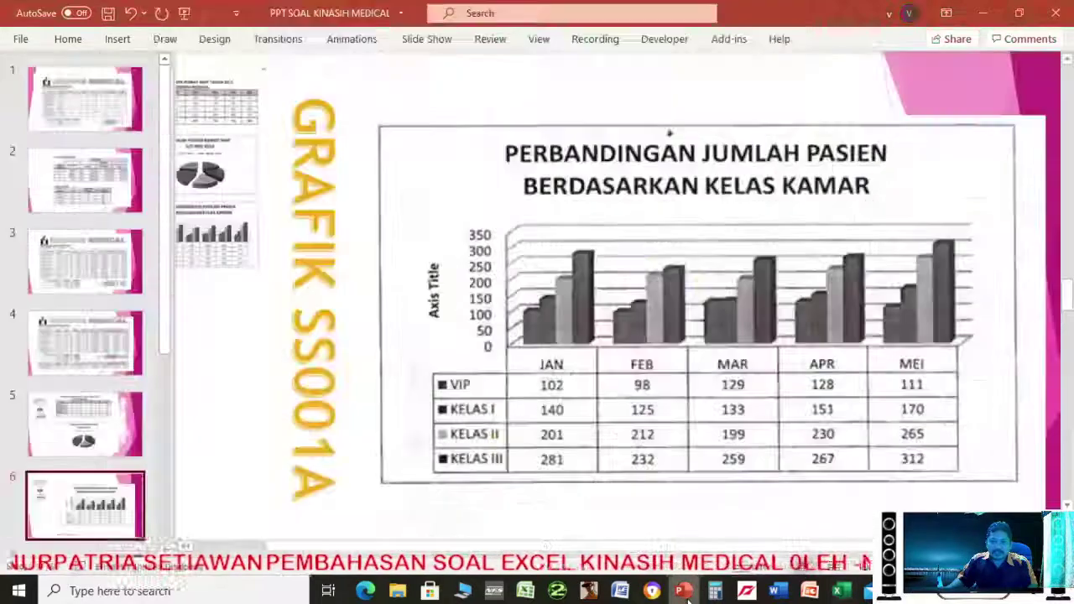
click(687, 597)
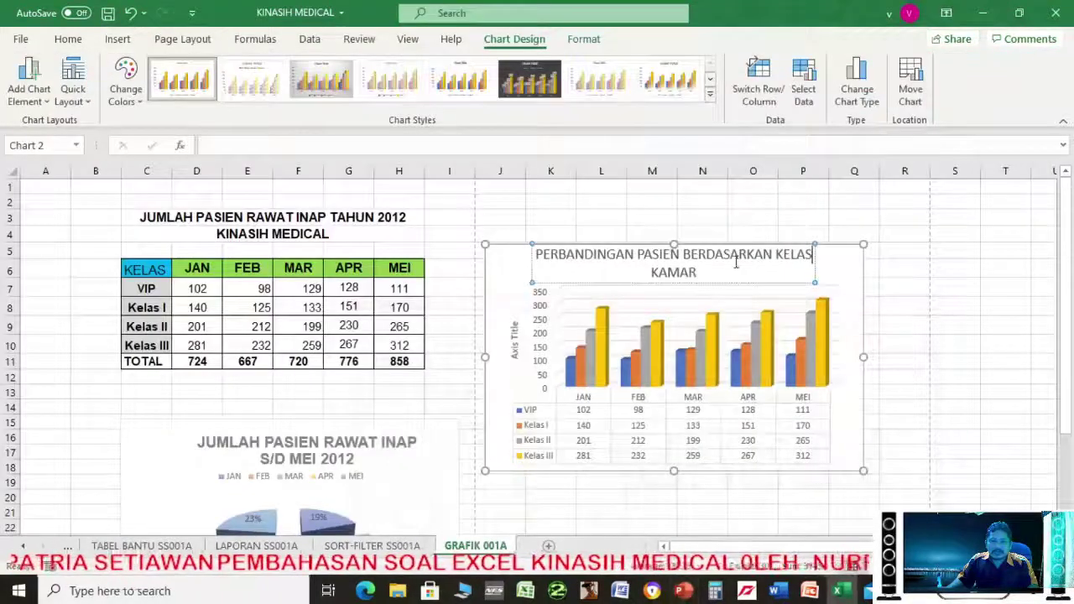
click(688, 255)
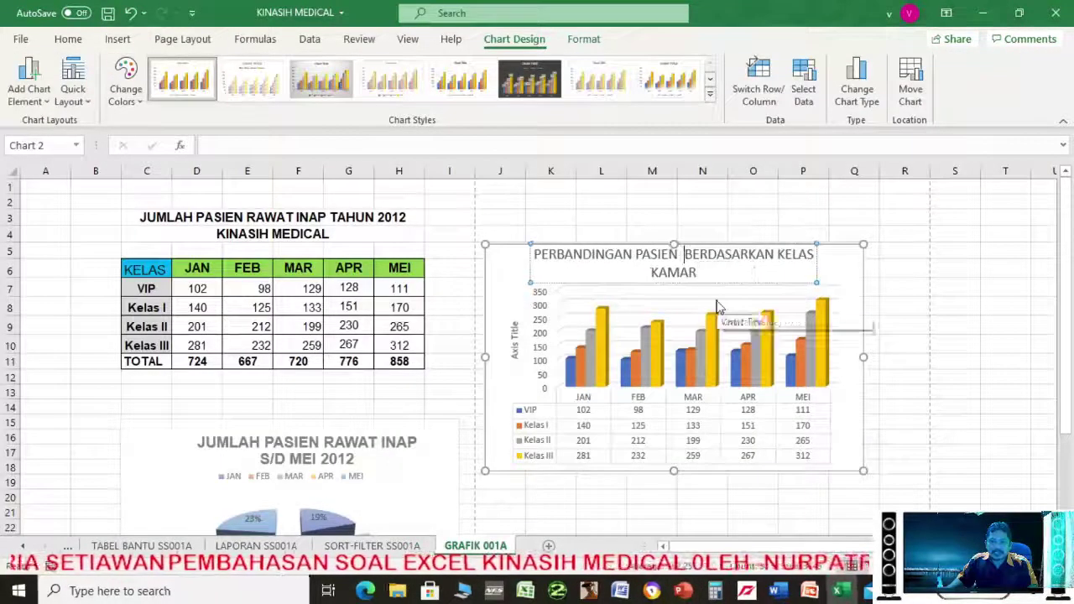
key(Return)
click(803, 265)
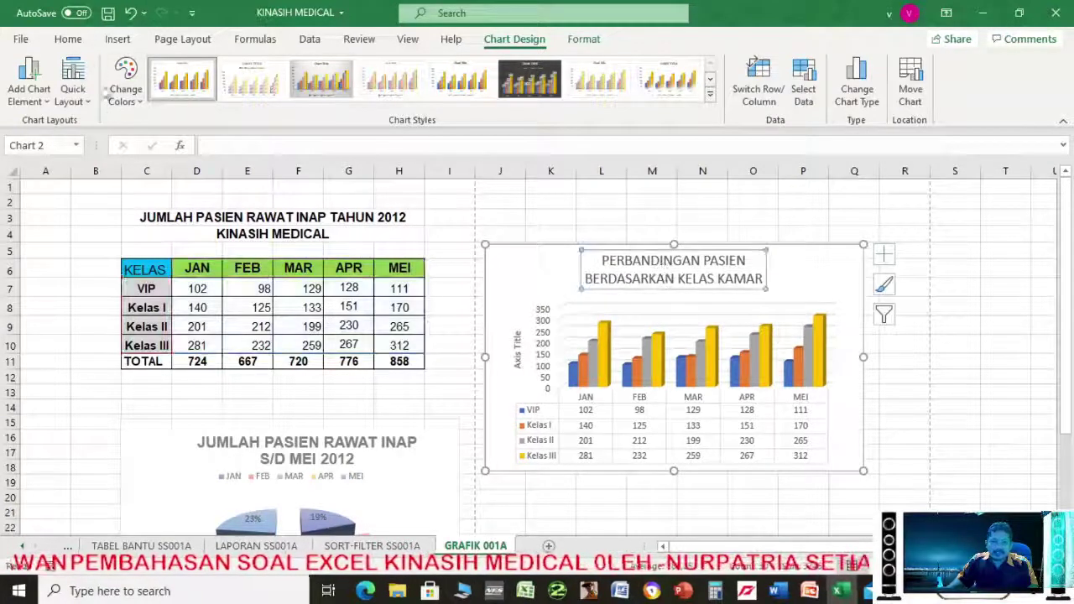
Make the column chart's title bold and set its font to Arial
click(71, 40)
click(90, 93)
click(126, 69)
text(Arial)
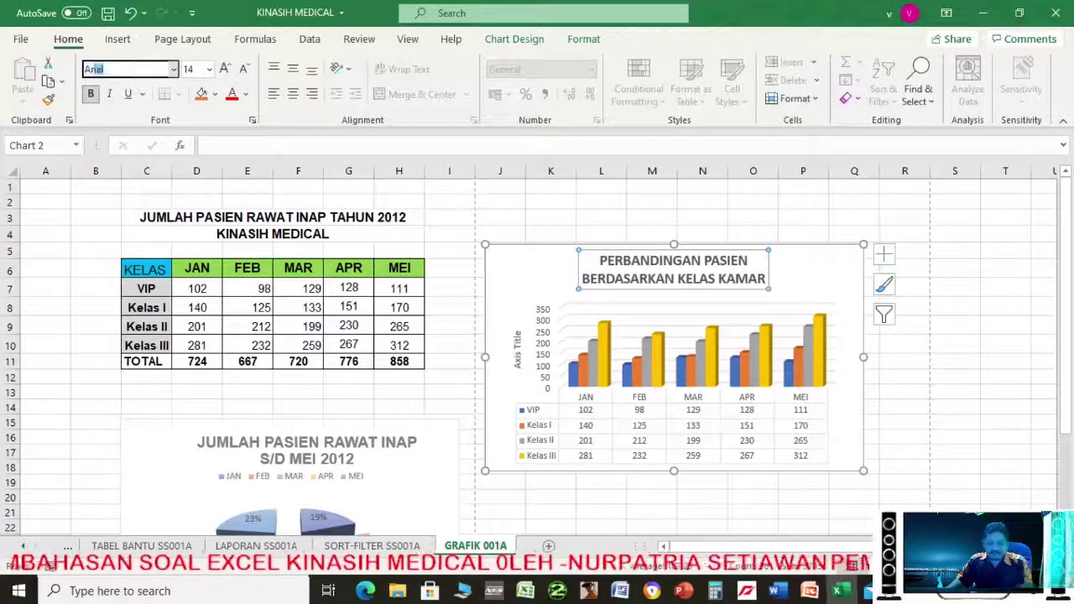
key(Return)
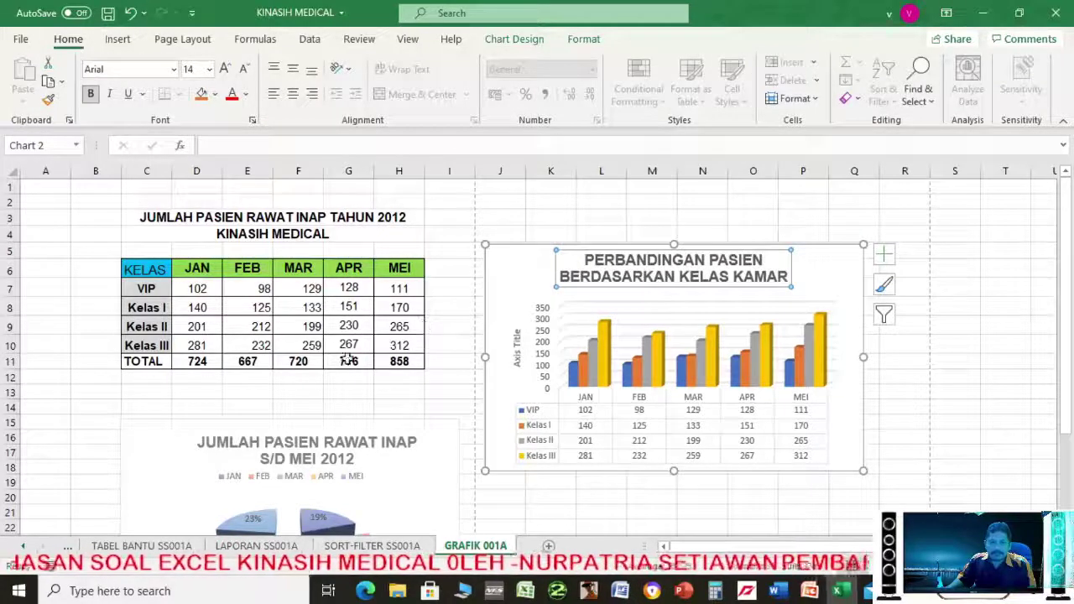
Compare the Excel column chart's axis title, columns and data table with the chart on slide 6 in PowerPoint
click(685, 592)
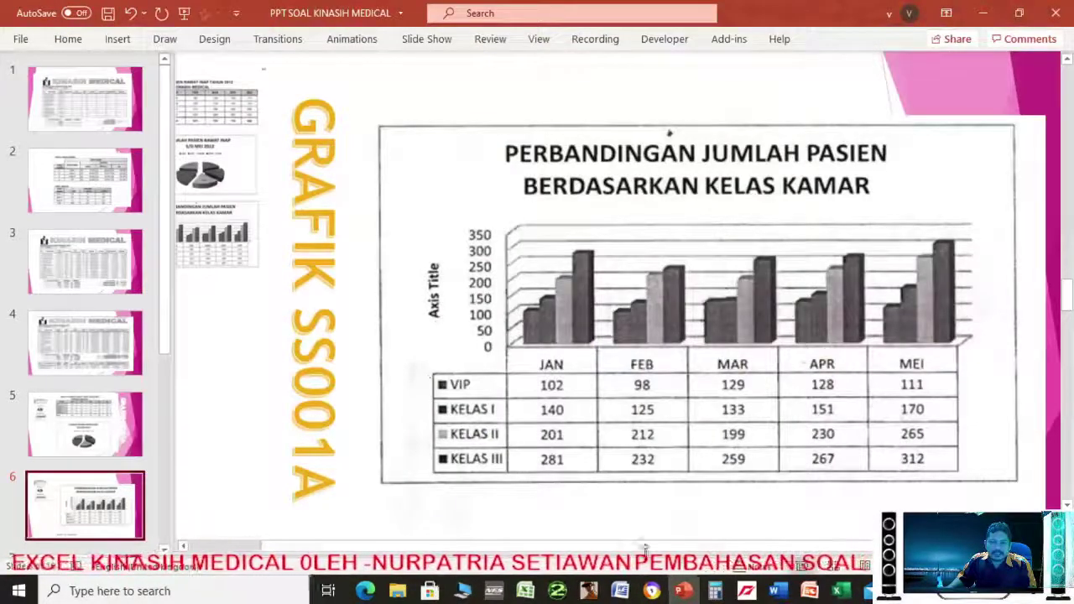
click(671, 593)
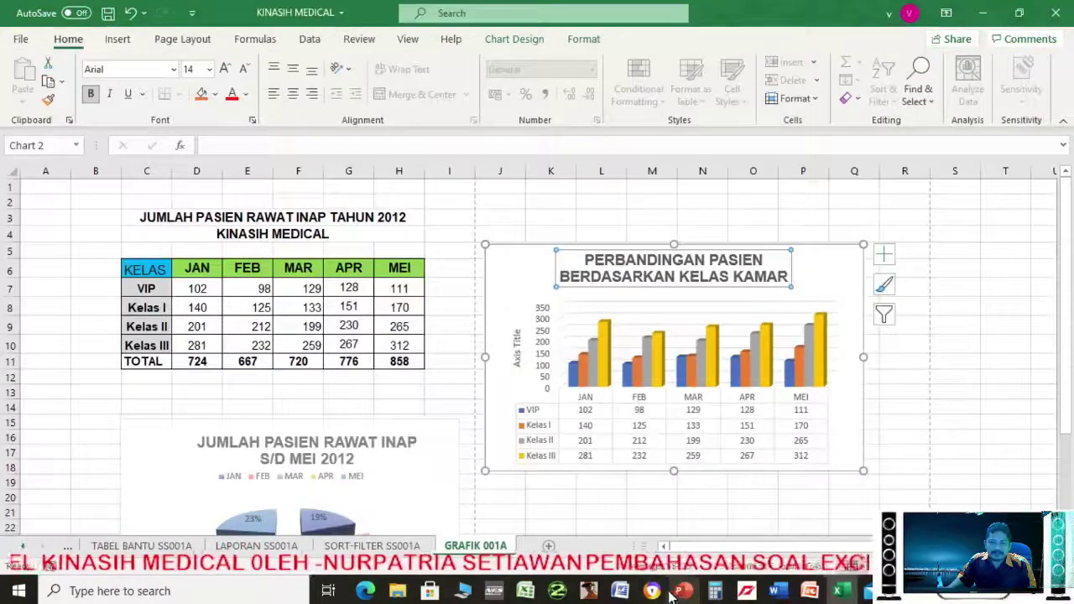
click(685, 592)
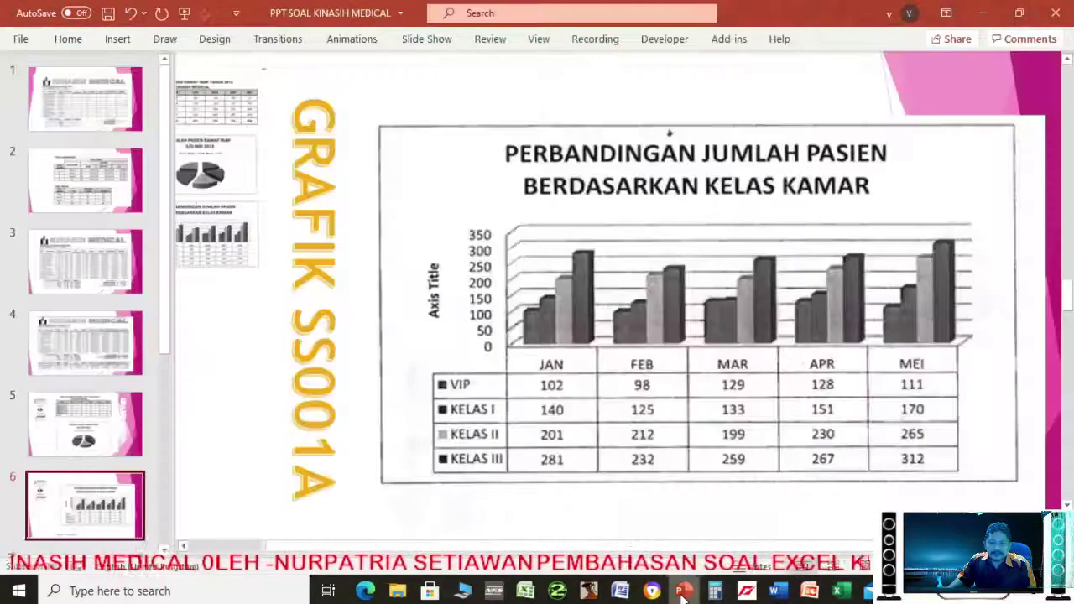
click(685, 591)
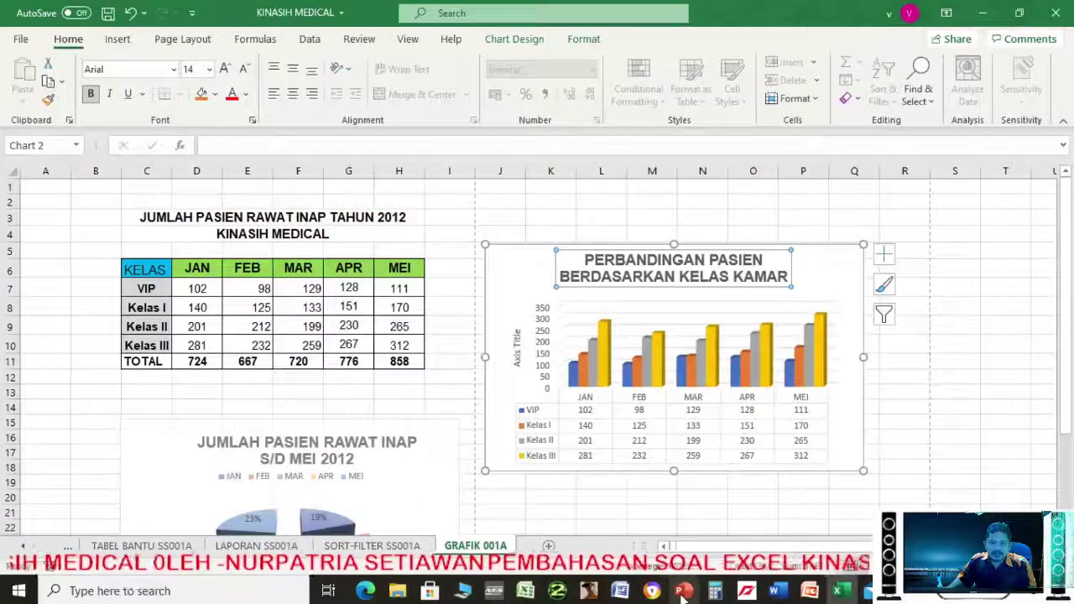
click(685, 593)
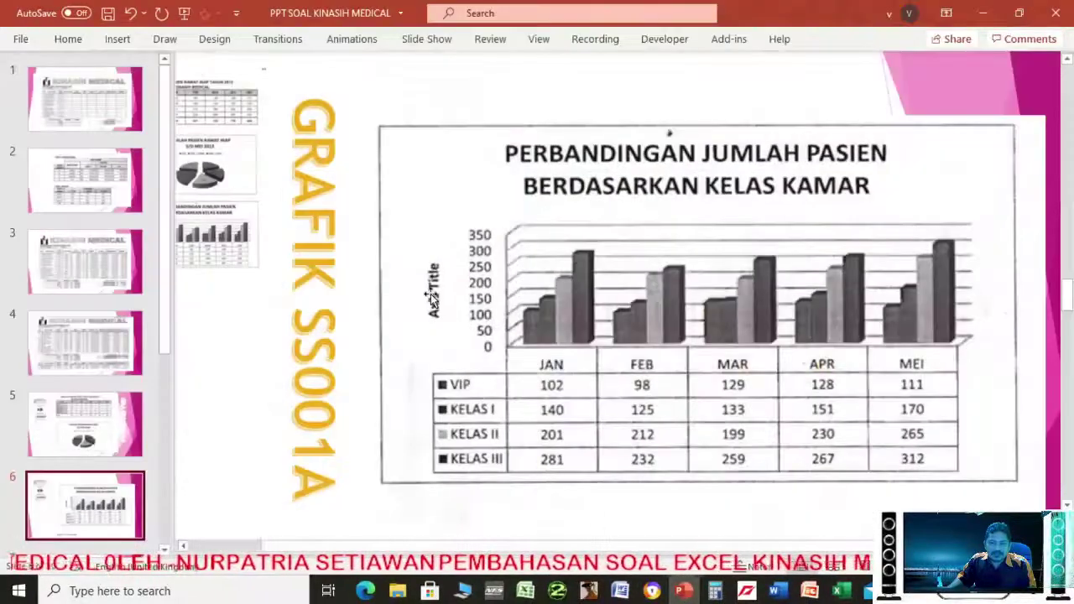
click(434, 294)
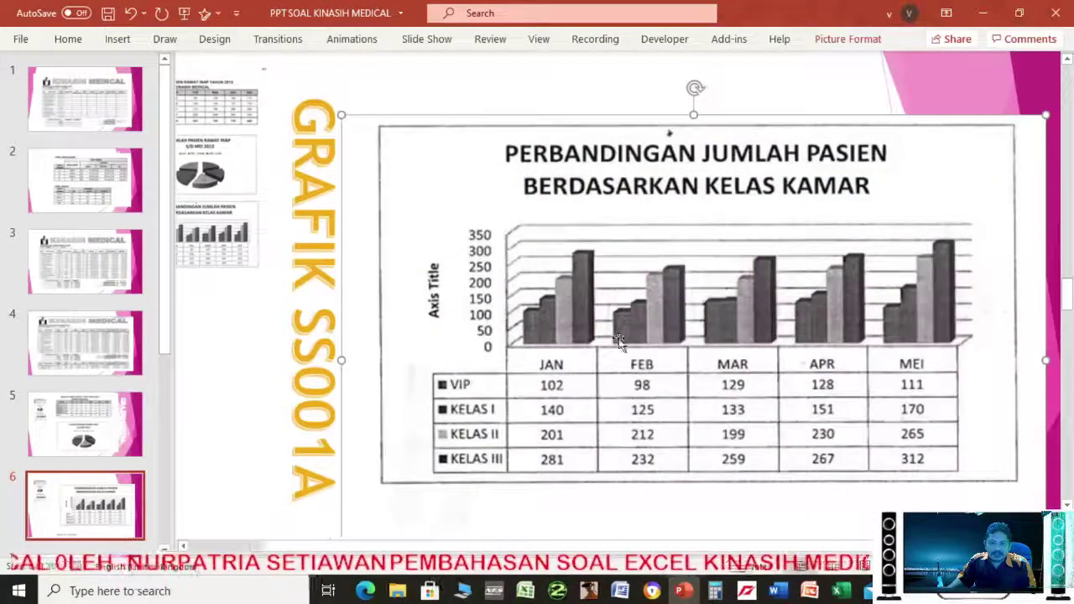
click(681, 594)
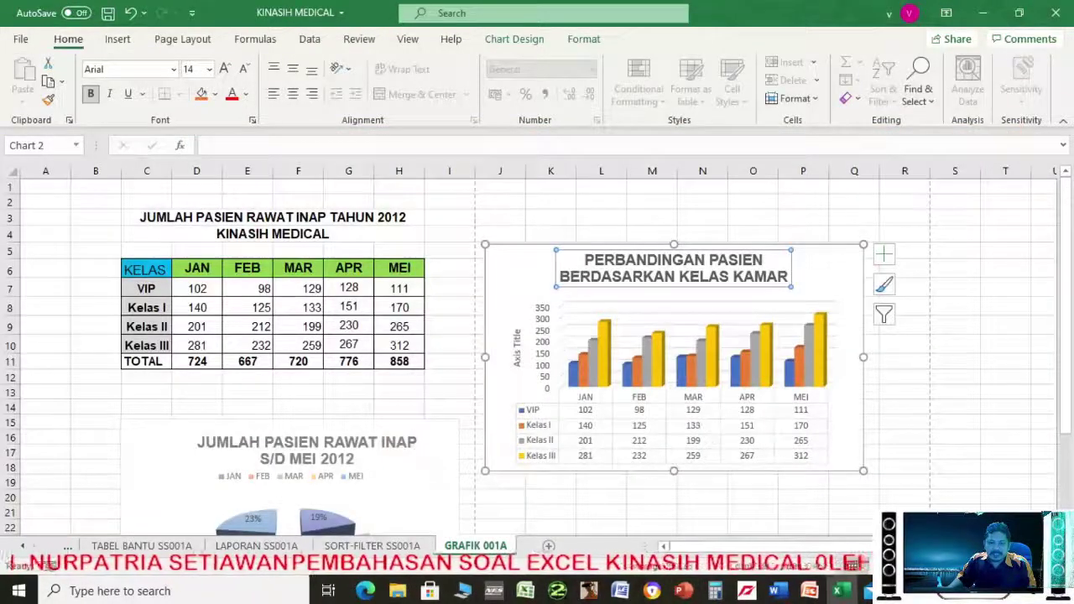
drag(1071, 431, 1067, 467)
key(alt+Tab)
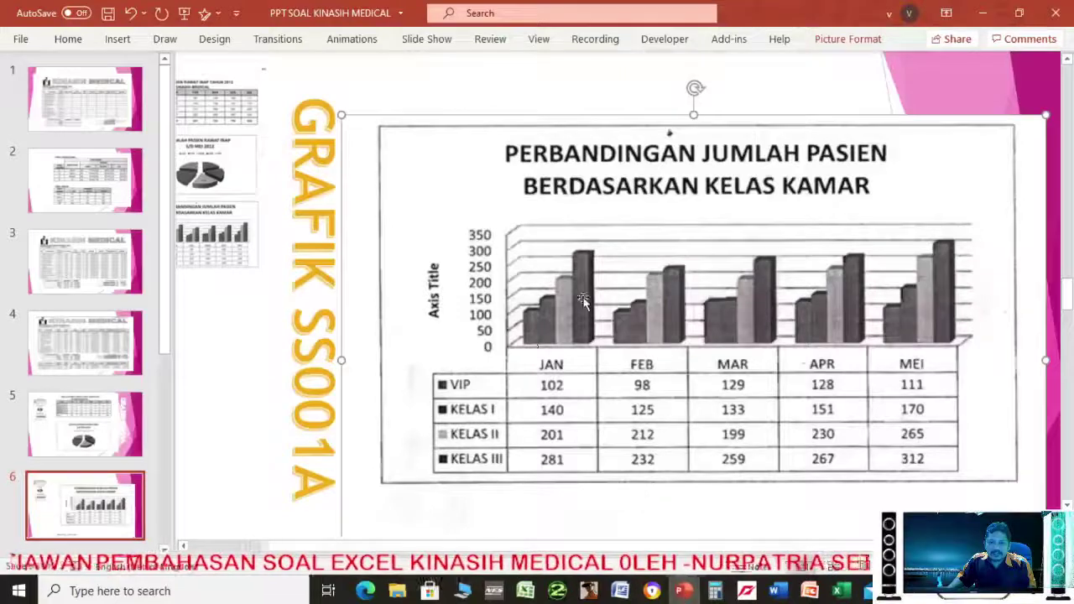
click(675, 593)
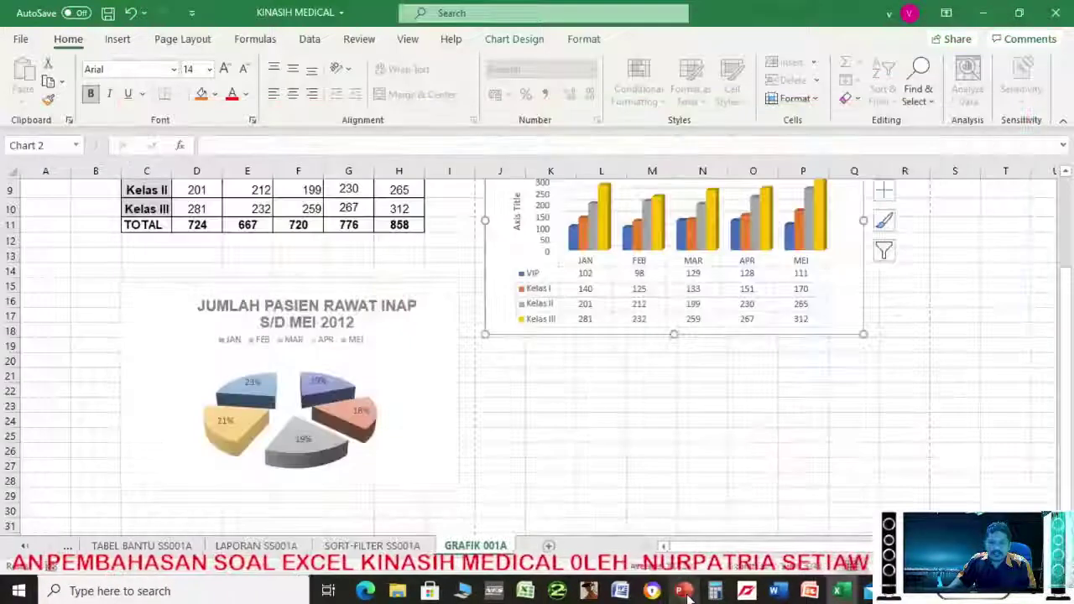
click(693, 589)
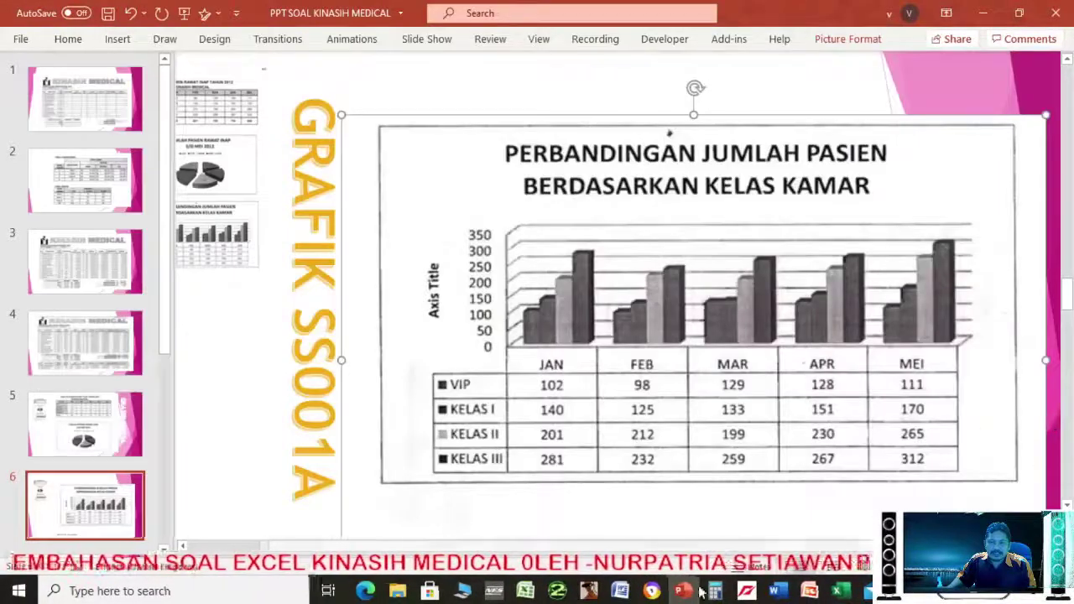
click(682, 595)
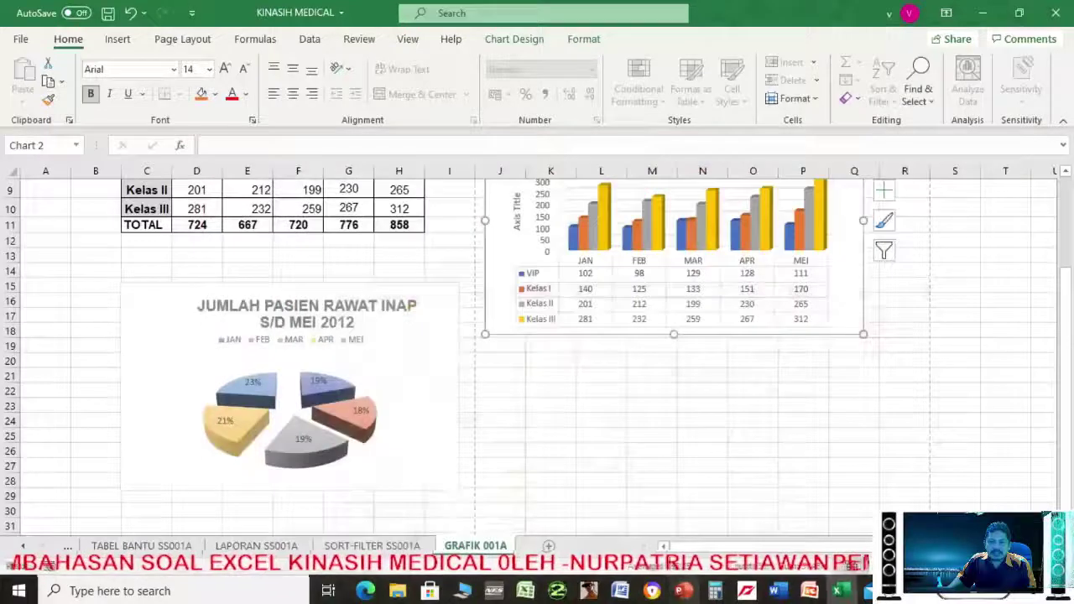
Move the 3-D column chart below the pie chart and shrink it so its edges roughly line up with the pie chart
click(843, 265)
drag(859, 286, 462, 513)
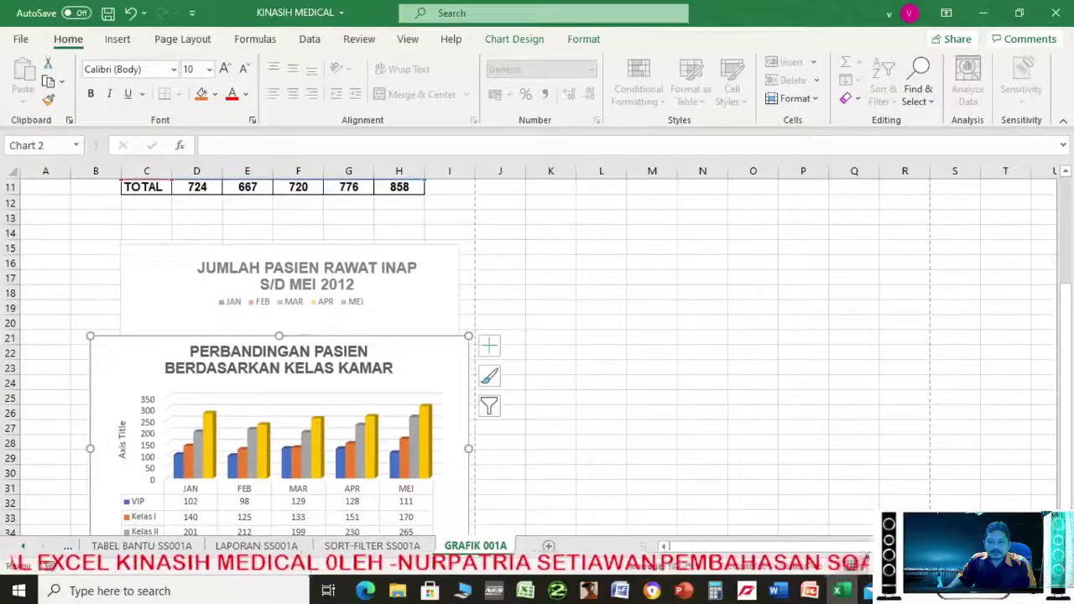
scroll(453, 353, down, 4)
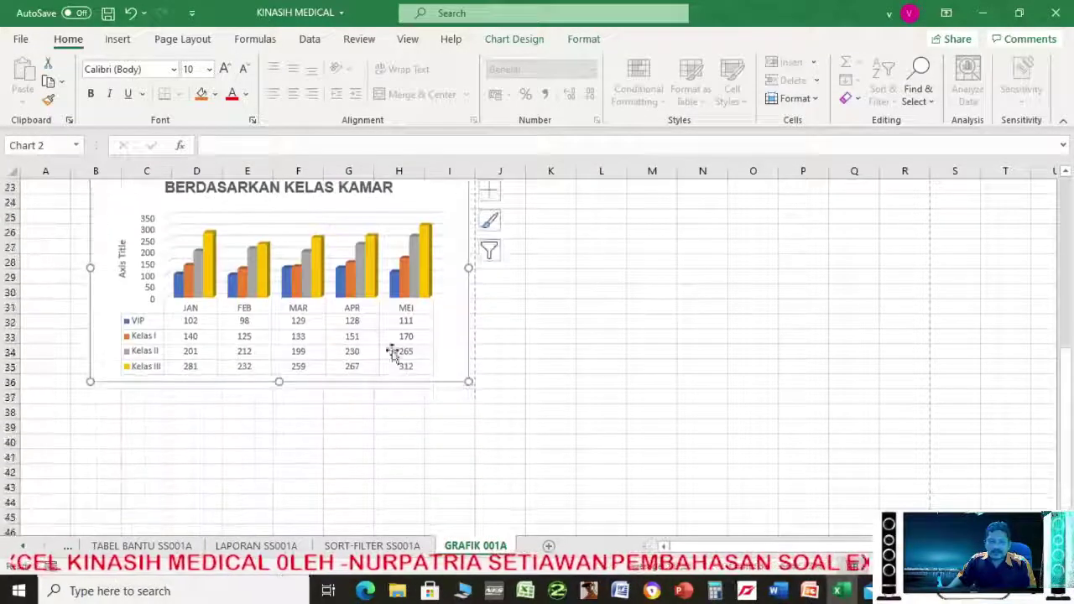
drag(460, 383, 460, 383)
mouse_move(452, 460)
mouse_down()
mouse_move(451, 475)
mouse_move(463, 466)
mouse_up()
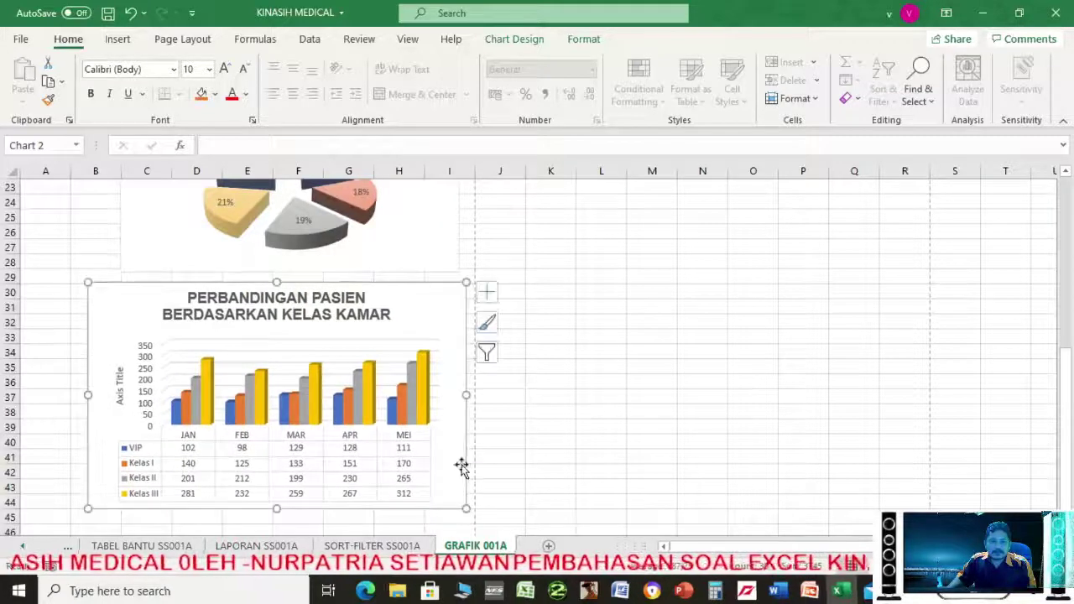
drag(89, 283, 119, 298)
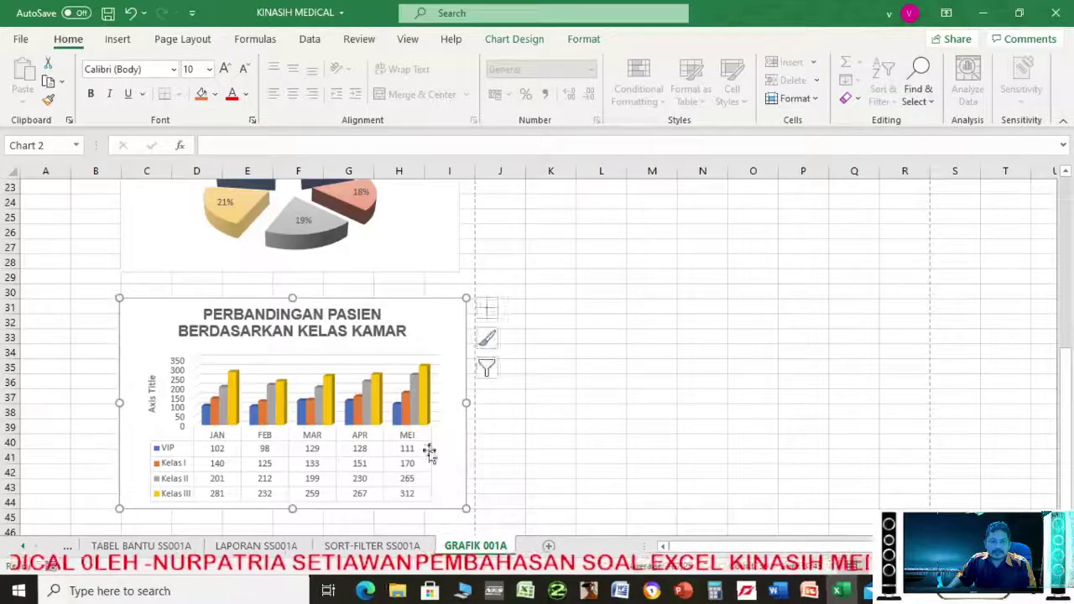
click(613, 408)
Compare the column chart with slide 6 in PowerPoint, then review the table and both charts on the Excel sheet GRAFIK 001A
click(685, 593)
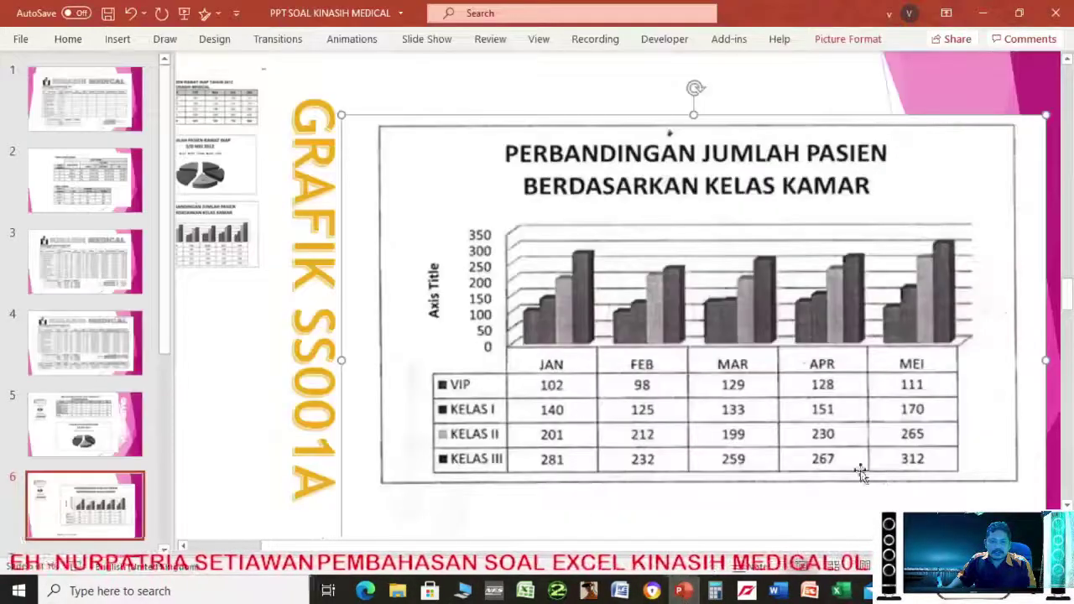
click(685, 592)
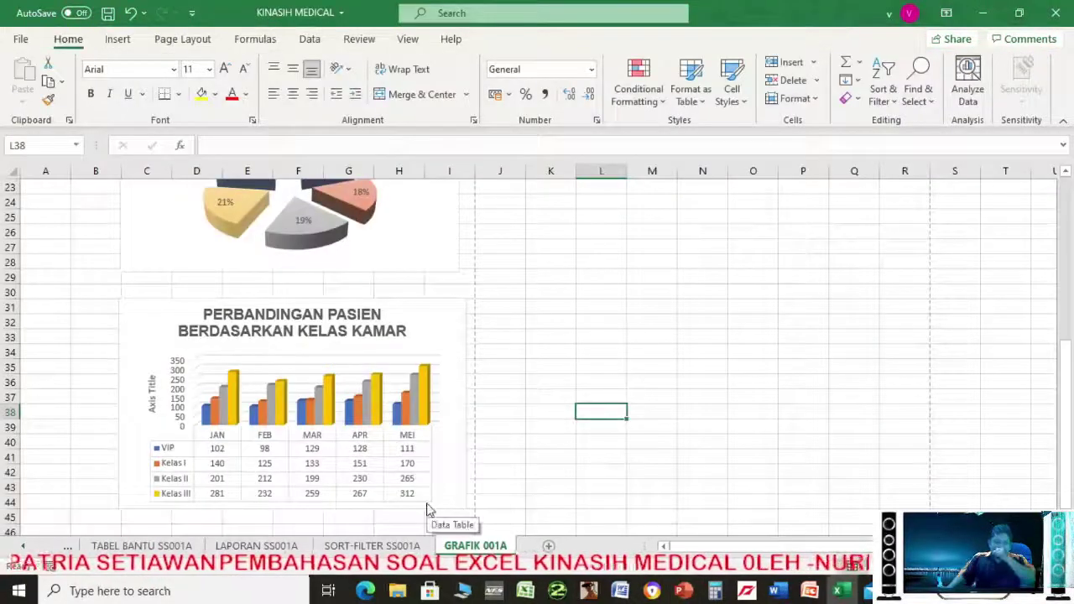
scroll(783, 435, up, 7)
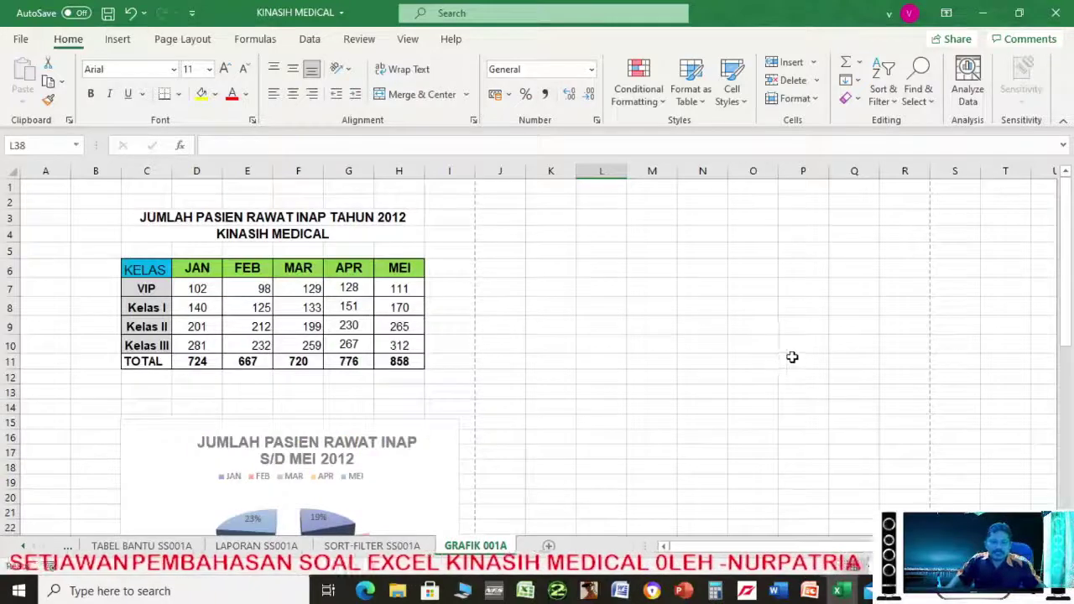
scroll(741, 358, down, 17)
scroll(731, 350, up, 17)
scroll(715, 350, down, 6)
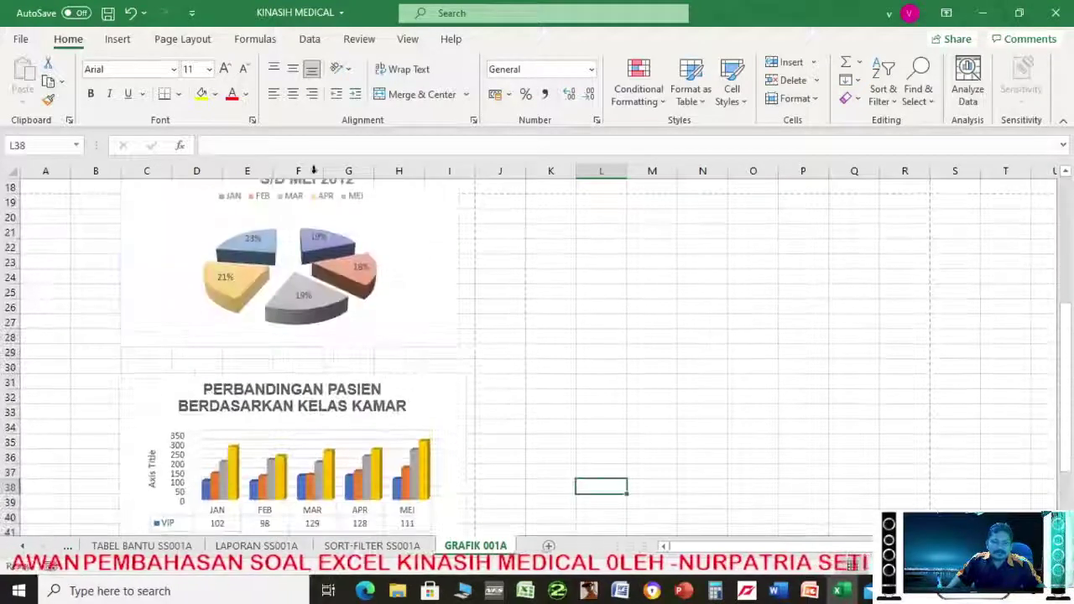
click(21, 41)
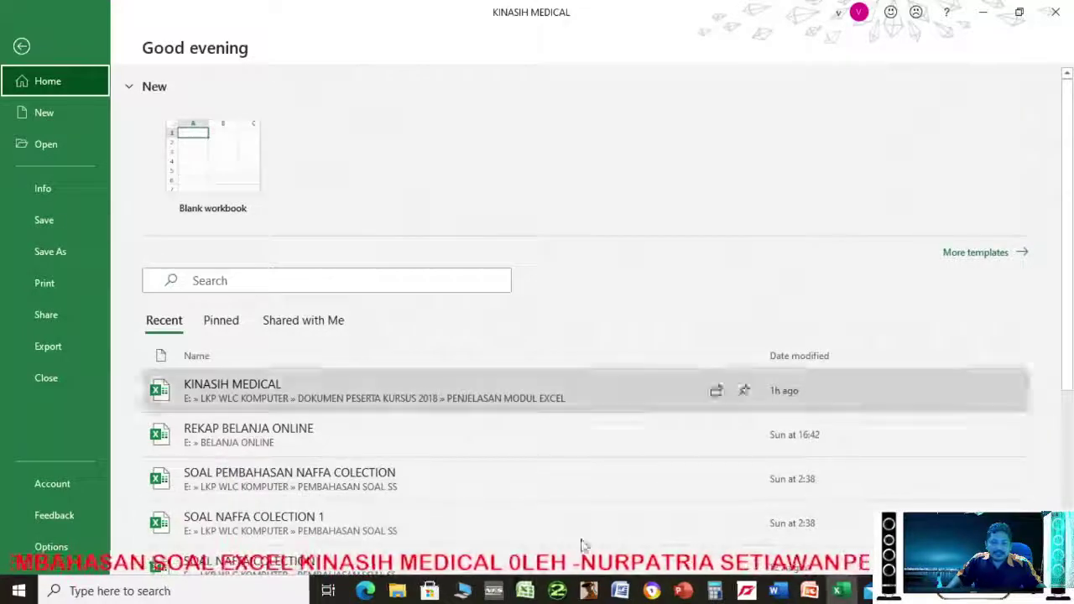
click(838, 591)
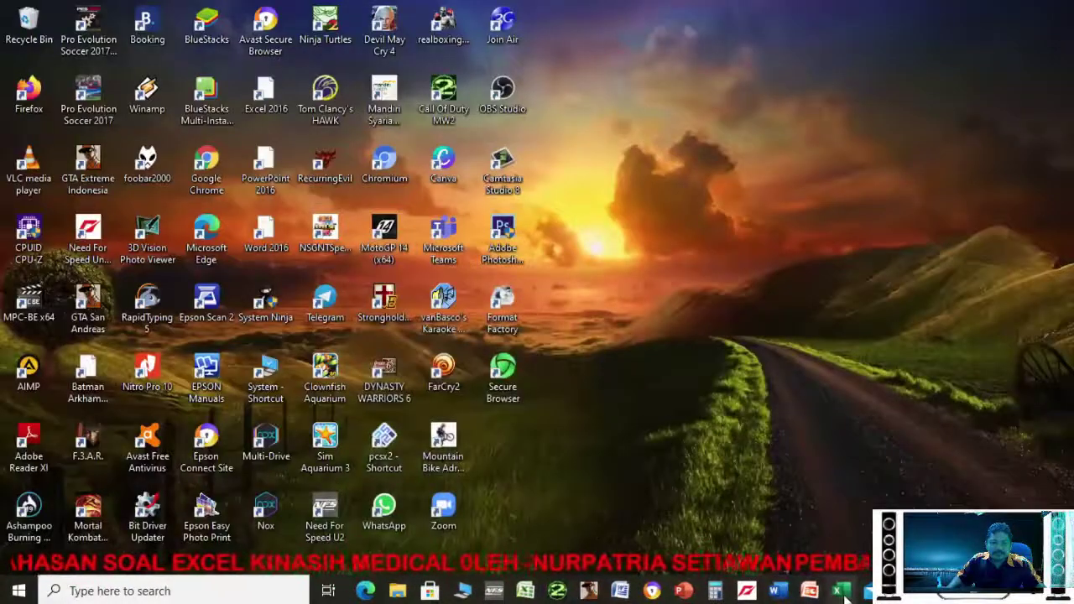
click(839, 591)
click(21, 46)
click(673, 382)
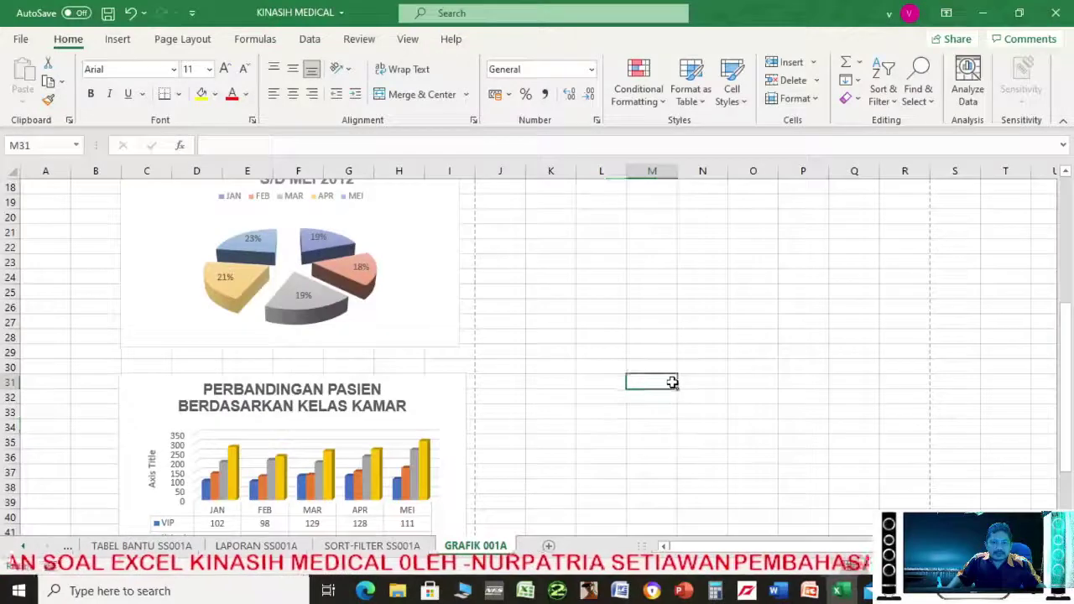
Check the layout of the table and both charts in the print preview of the GRAFIK 001A sheet
click(19, 40)
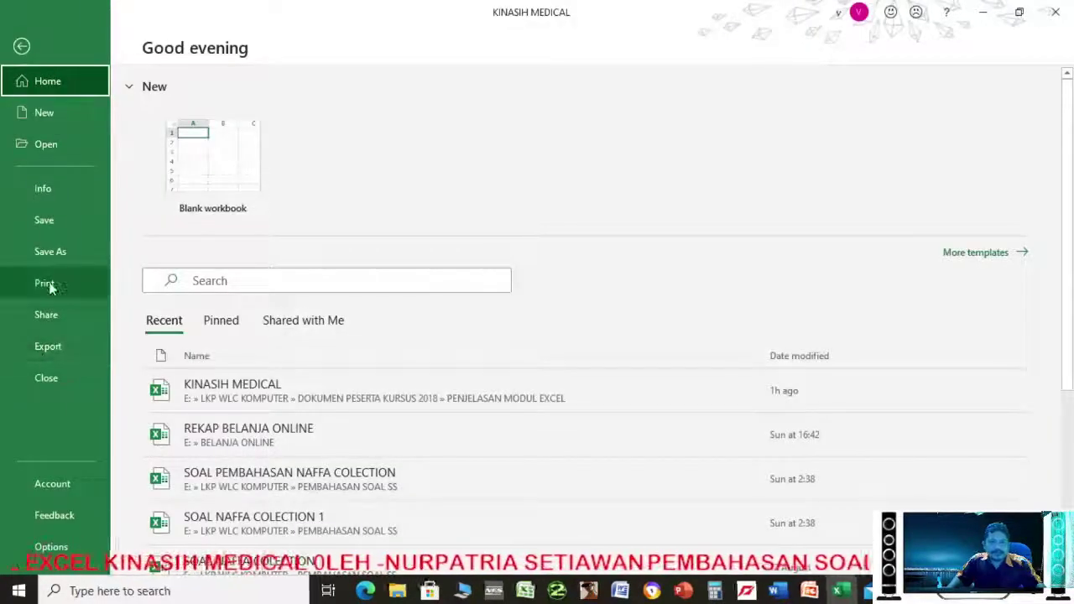
click(47, 284)
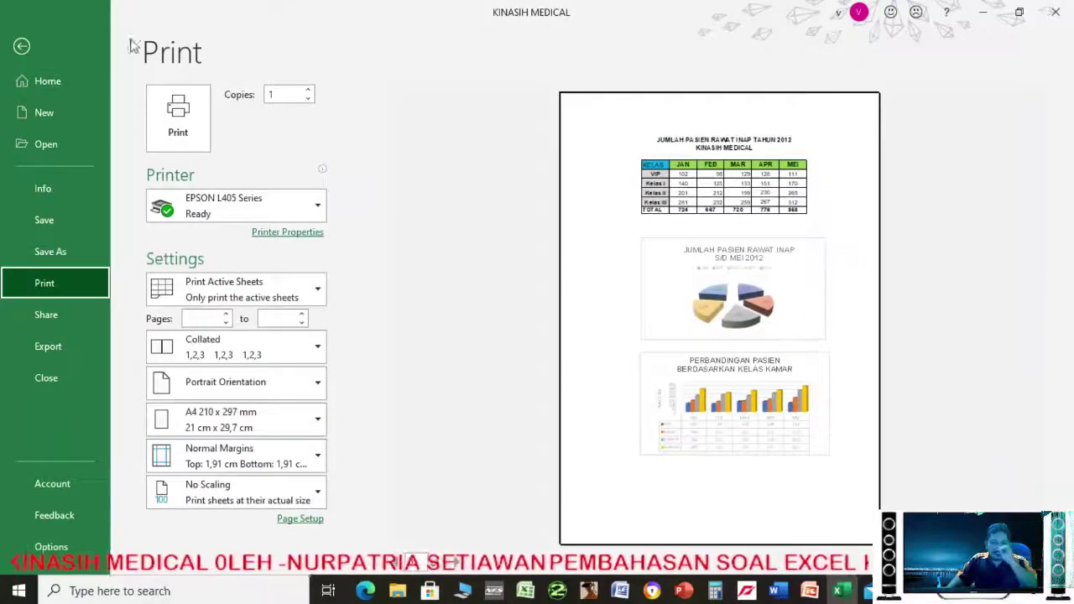
click(21, 46)
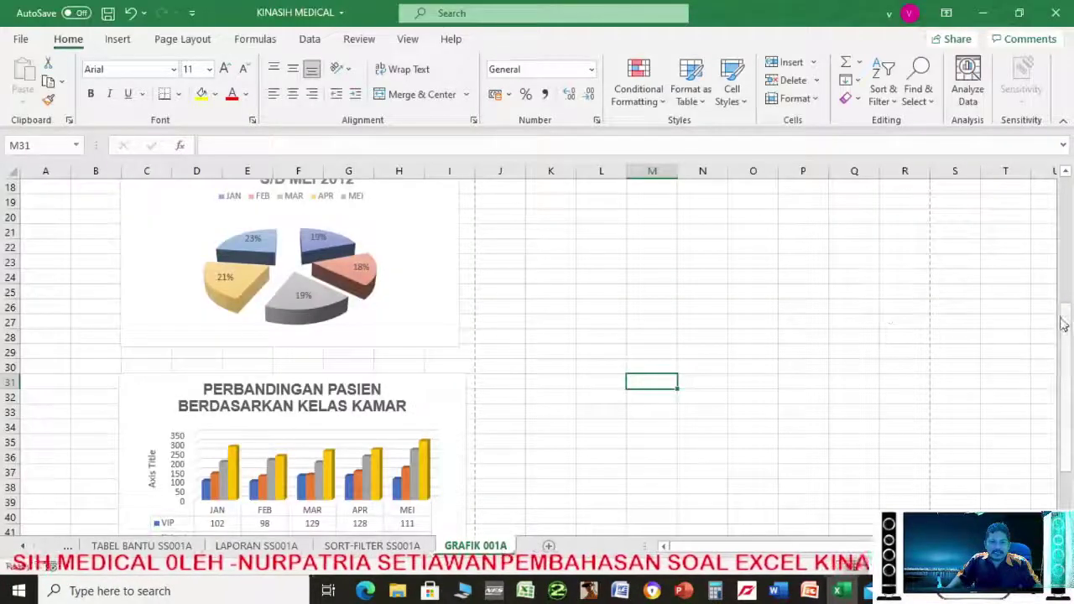
mouse_move(1066, 336)
mouse_down()
mouse_move(1063, 227)
mouse_move(1062, 335)
mouse_up()
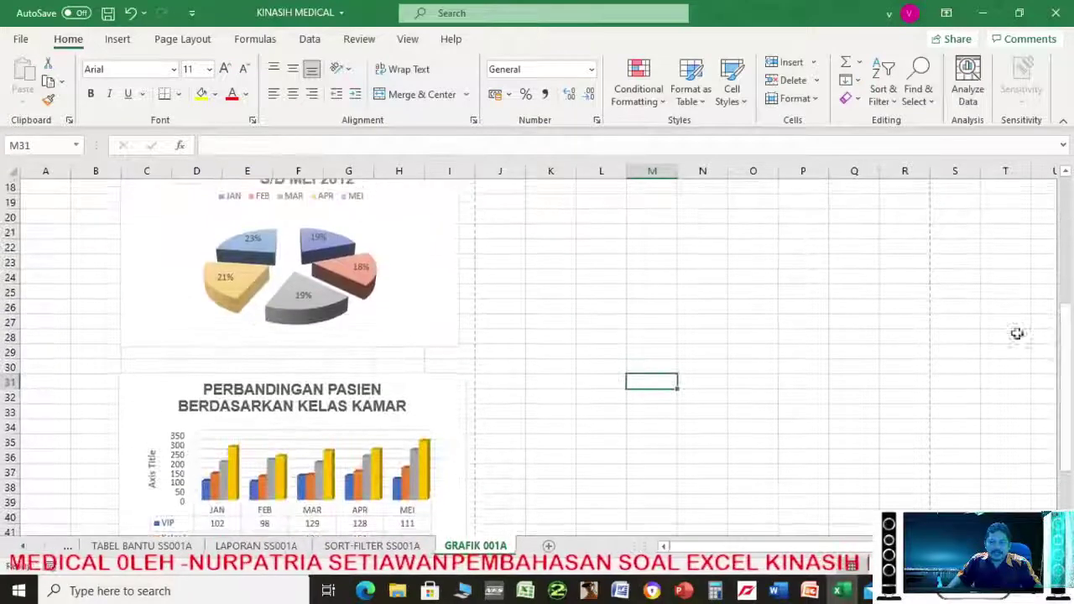
click(865, 344)
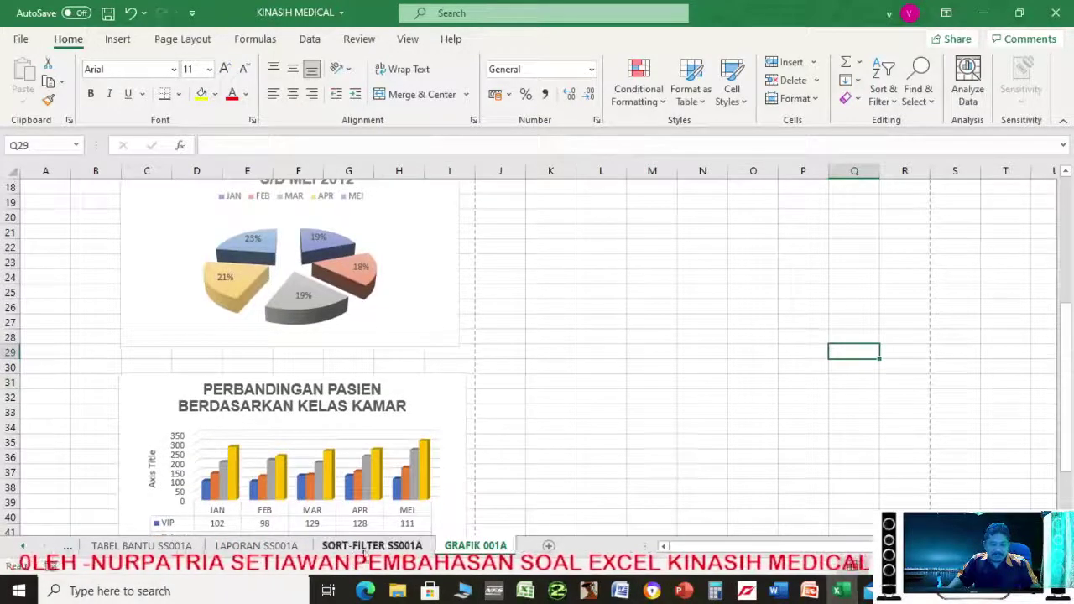
Group the workbook's SS001A sheets with GRAFIK 001A and save them as the PDF file KINASIH MEDICAL in the PENJELASAN MODUL EXCEL folder
ctrl+click(372, 546)
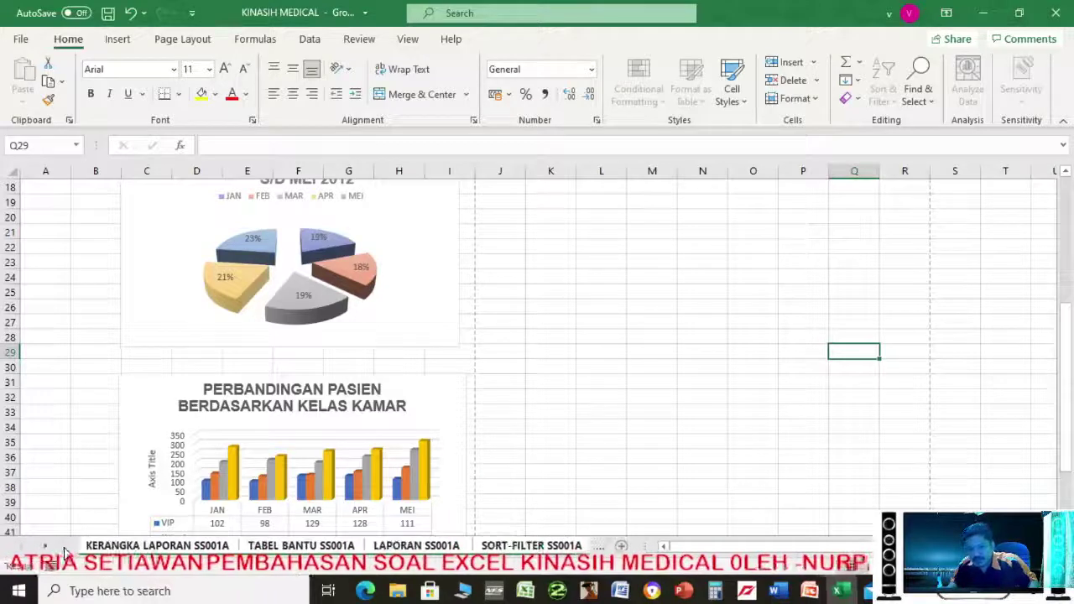
click(20, 39)
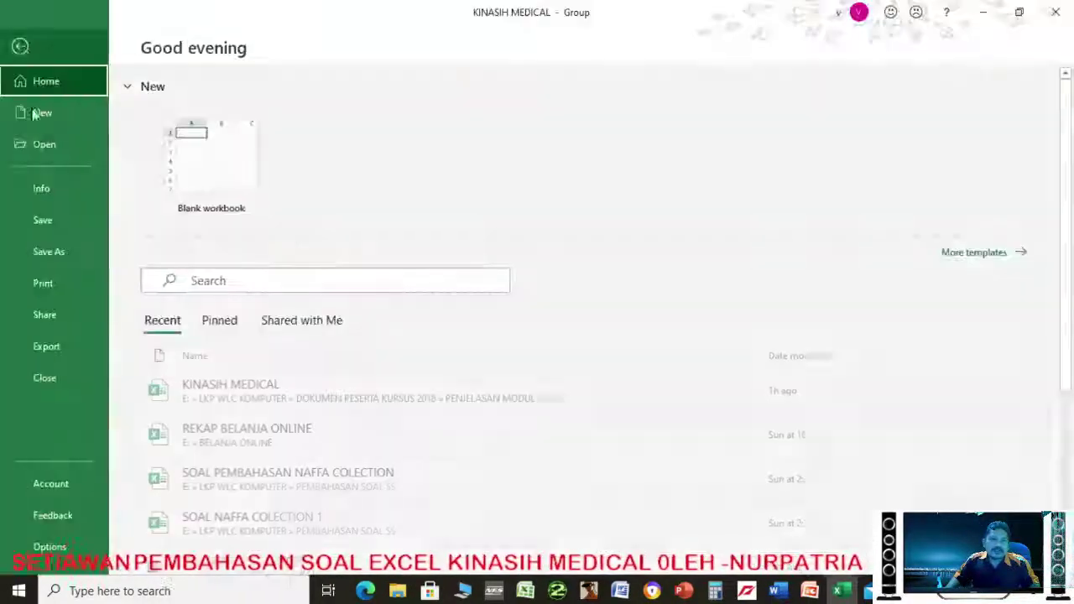
click(50, 258)
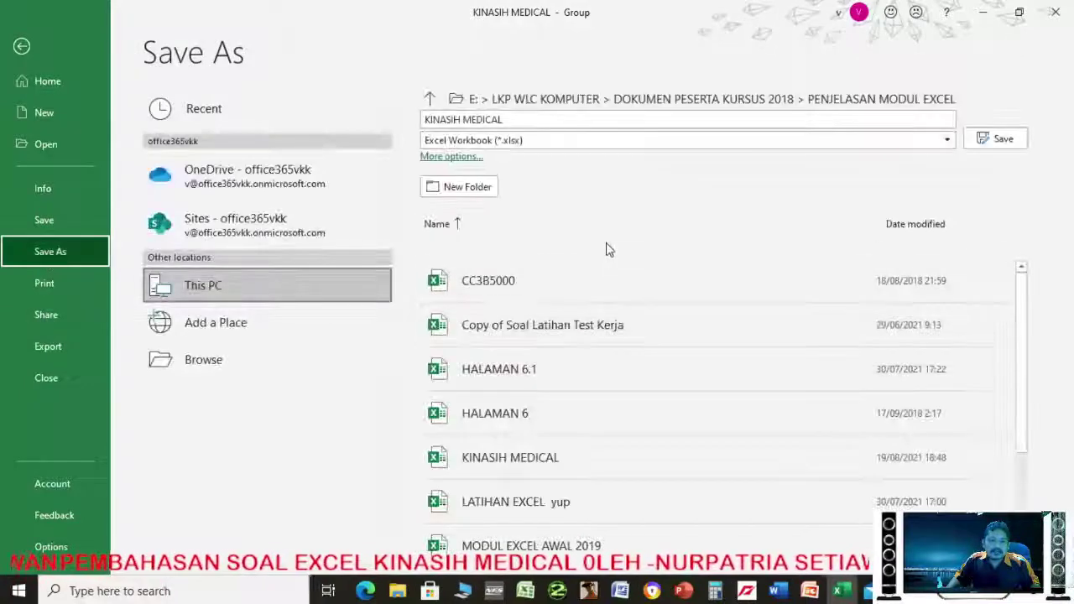
click(706, 143)
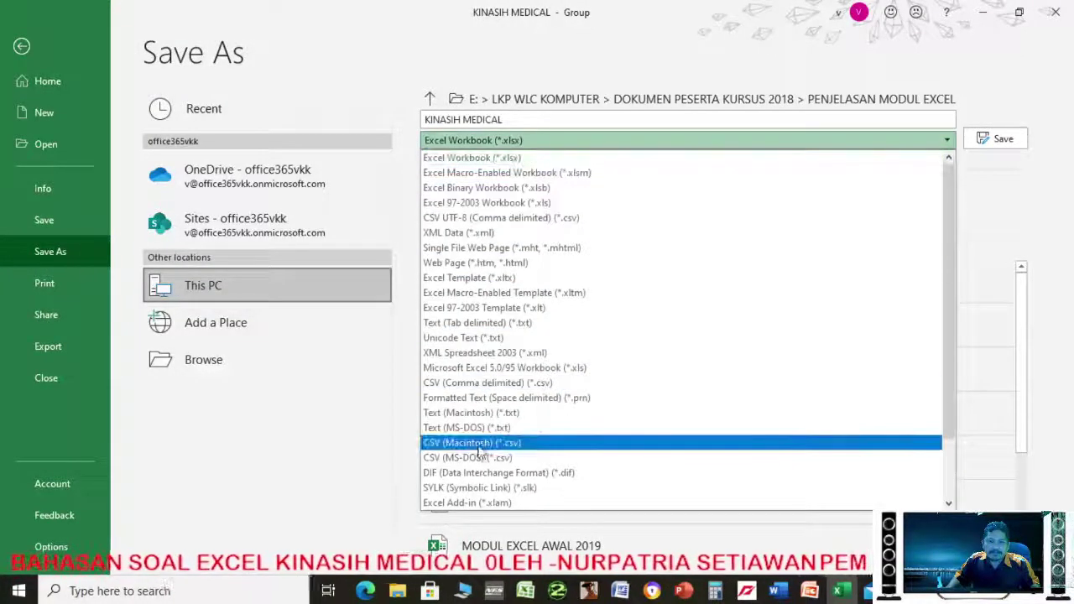
click(940, 429)
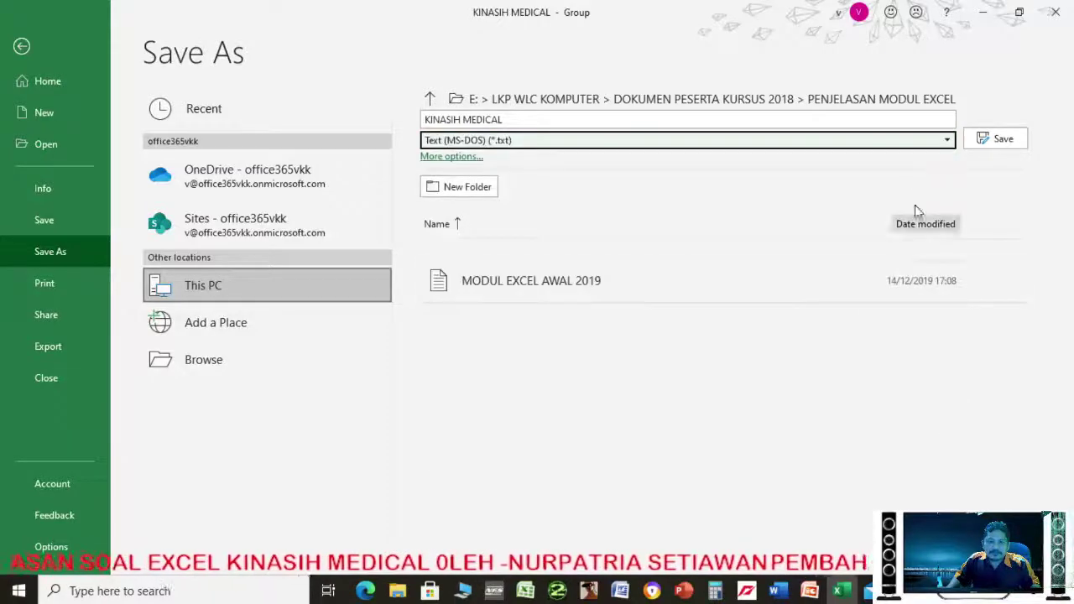
click(921, 143)
scroll(953, 419, down, 3)
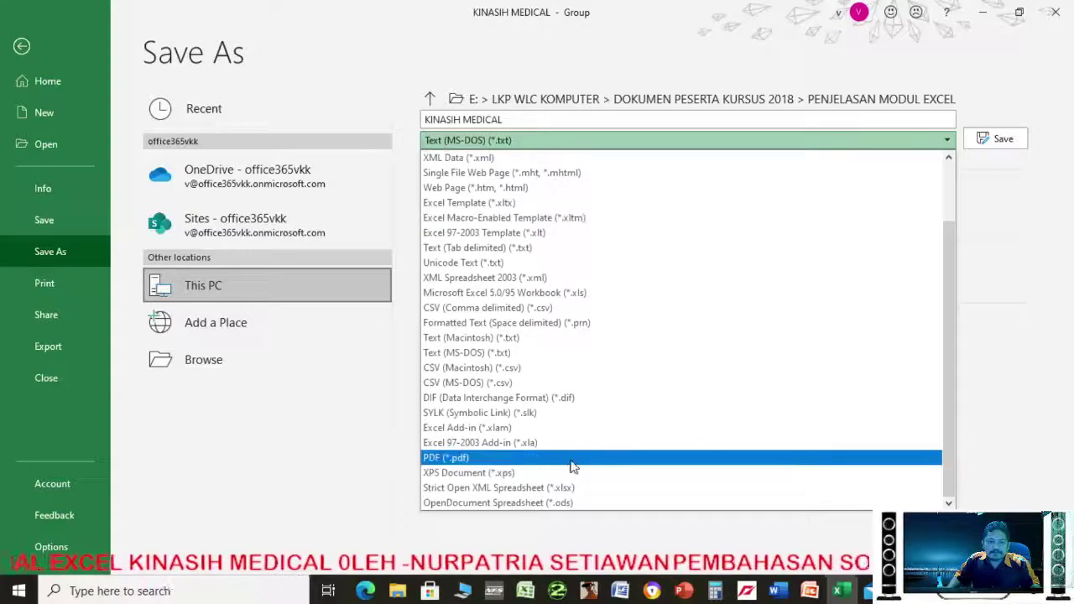
click(571, 464)
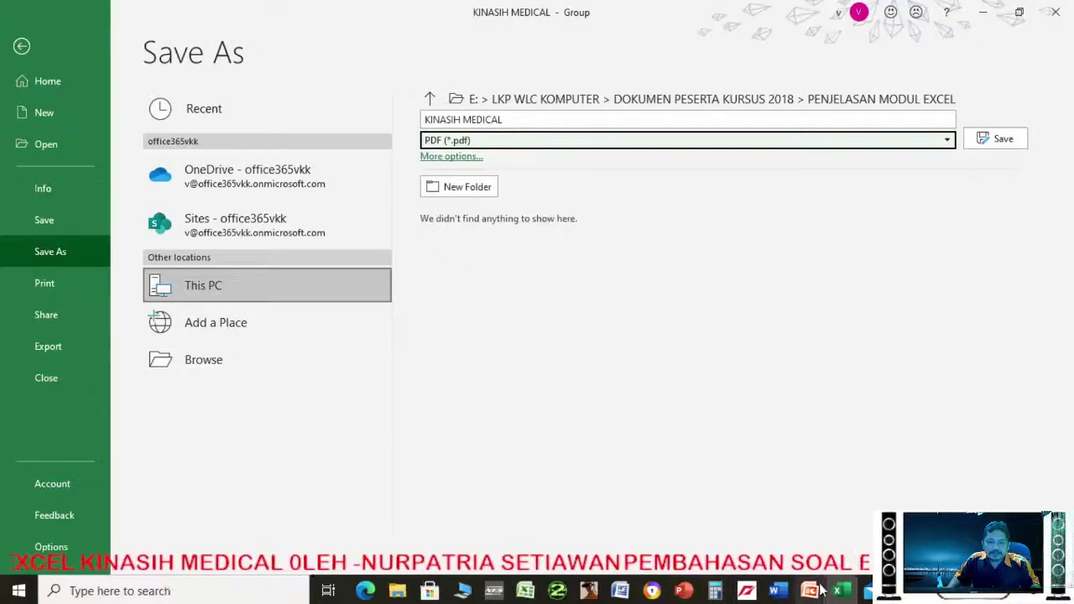
click(998, 139)
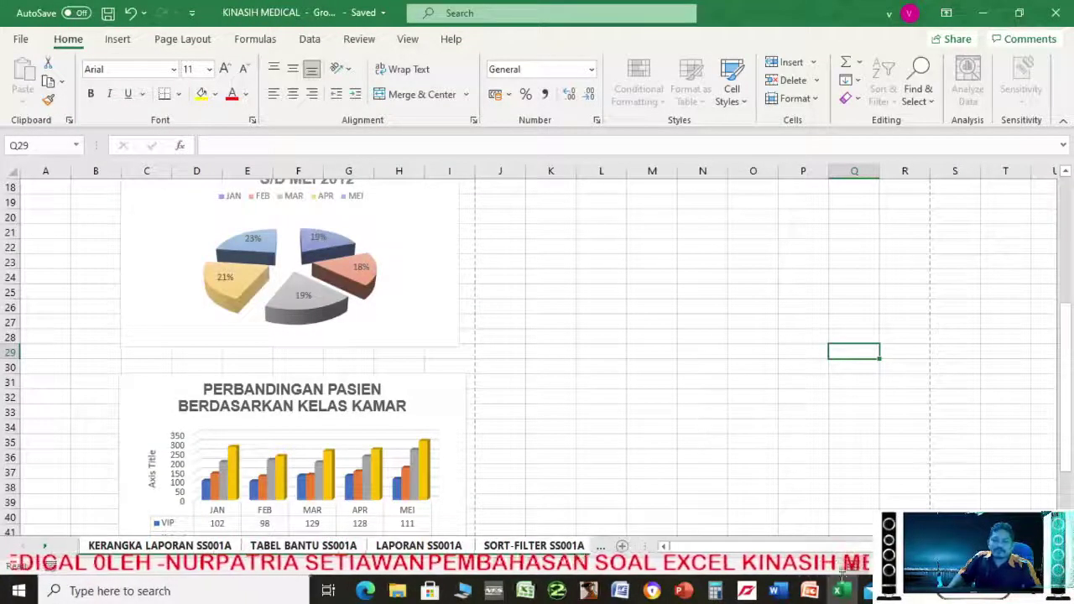
click(994, 529)
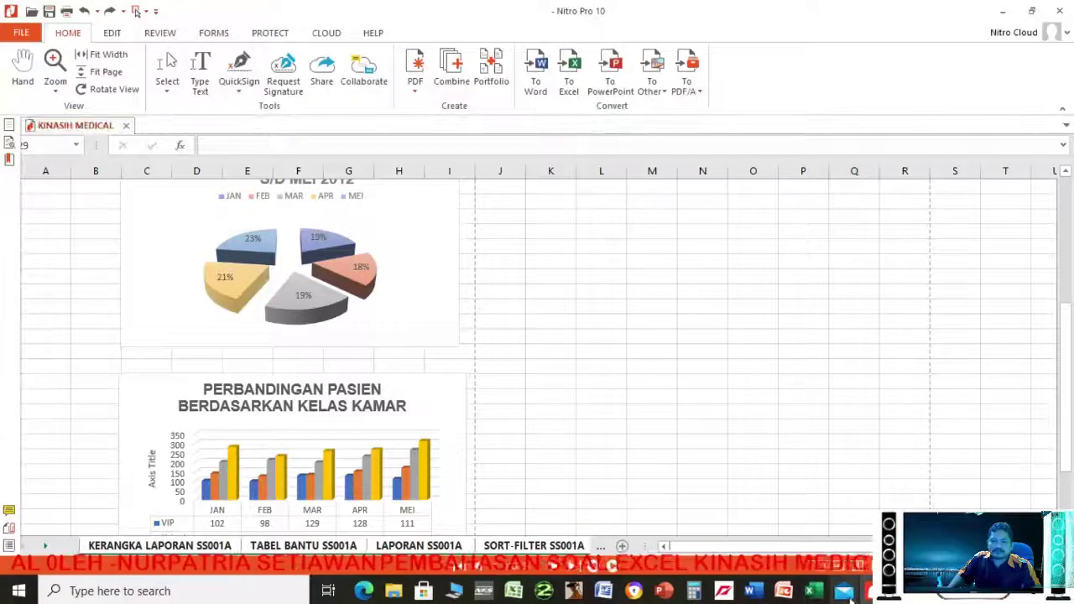